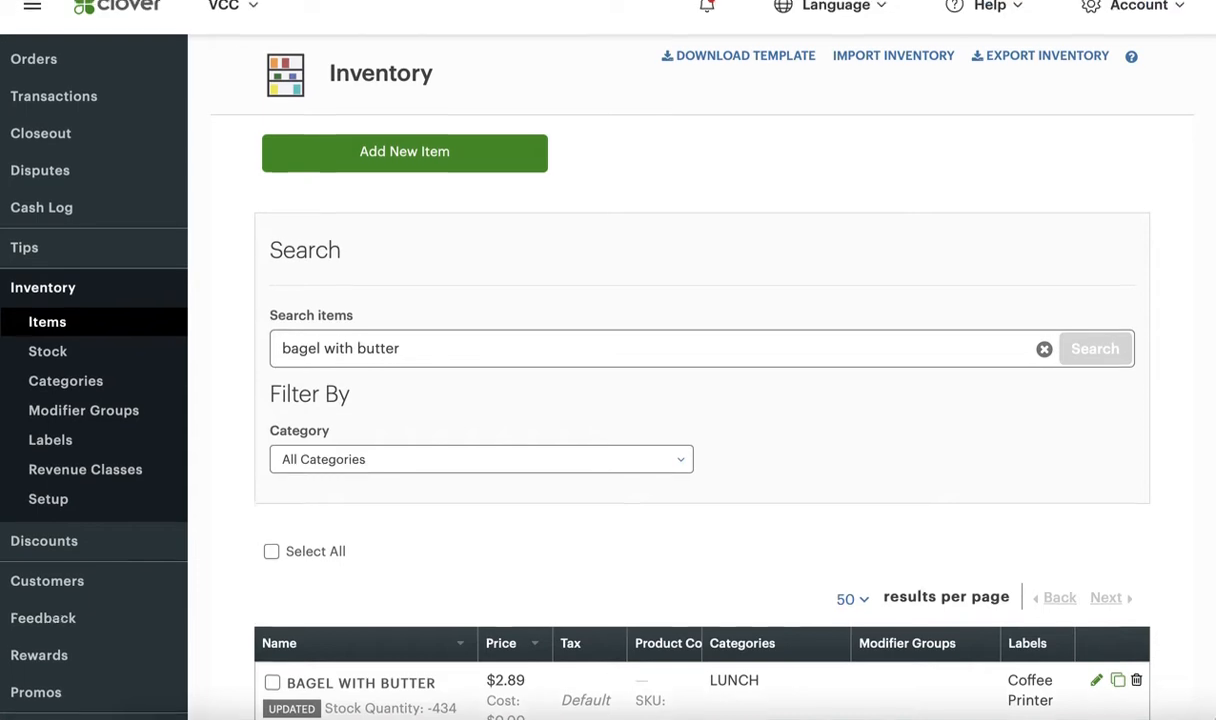
Clear the "bagel with butter" item search and browse the full inventory item list
{"action": "scroll", "coordinate": [468, 516], "scroll_direction": "down", "scroll_amount": 2}
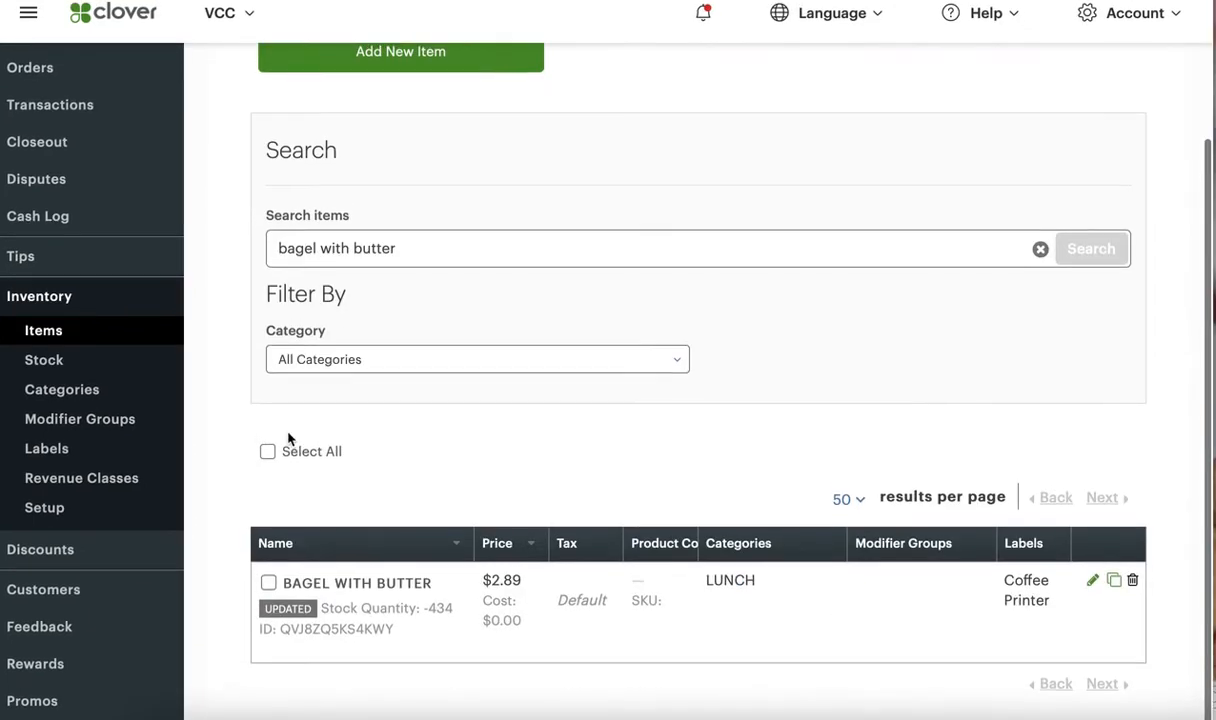
{"action": "left_click", "coordinate": [64, 332]}
{"action": "scroll", "coordinate": [423, 339], "scroll_direction": "down", "scroll_amount": 8}
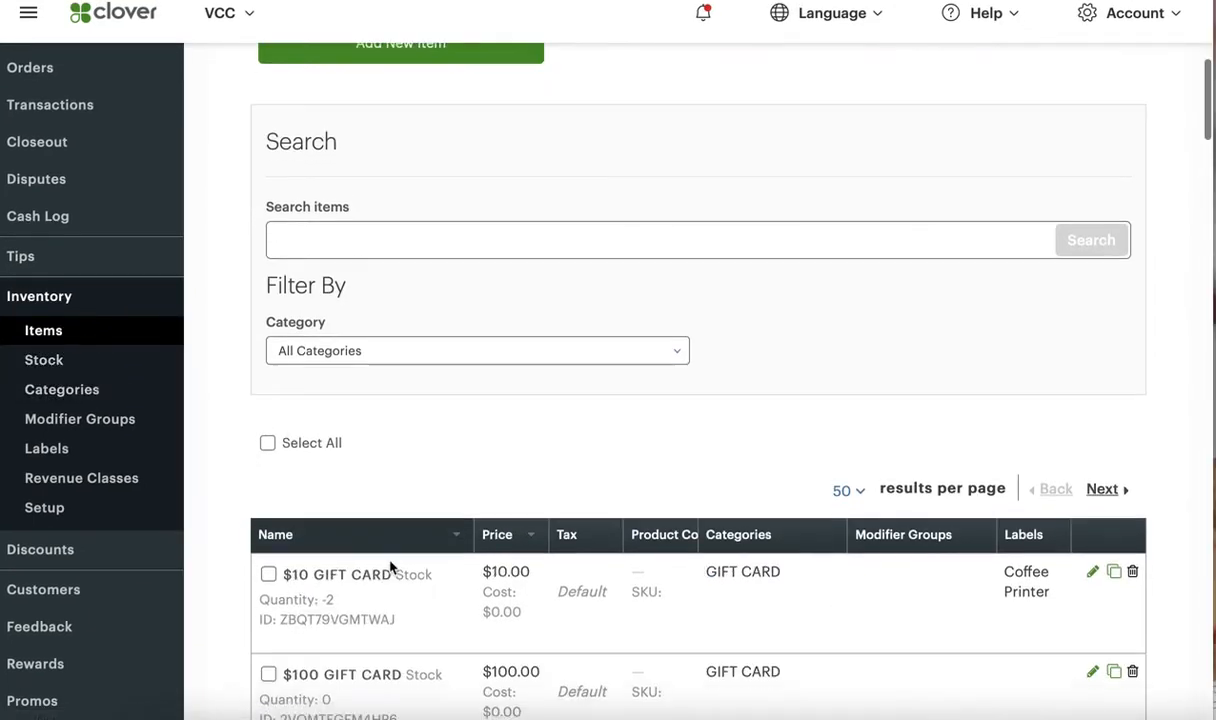
{"action": "scroll", "coordinate": [433, 466], "scroll_direction": "down", "scroll_amount": 20}
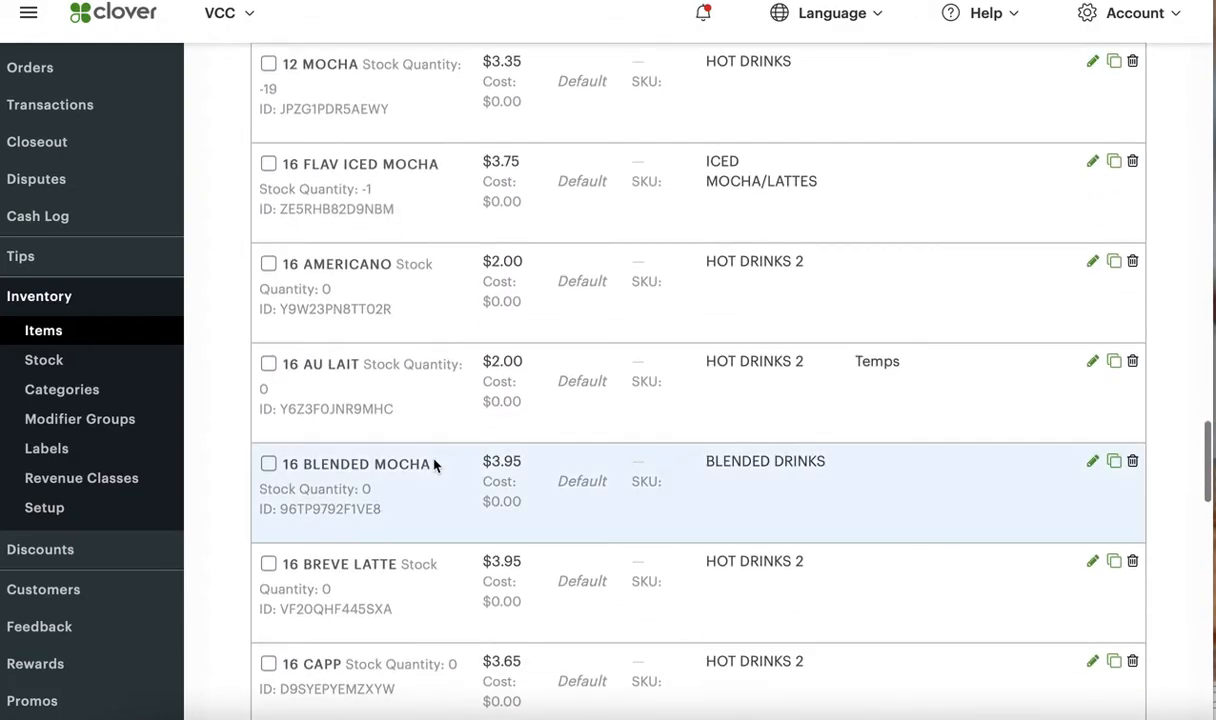
{"action": "scroll", "coordinate": [433, 466], "scroll_direction": "up", "scroll_amount": 7}
{"action": "scroll", "coordinate": [433, 466], "scroll_direction": "down", "scroll_amount": 5}
{"action": "scroll", "coordinate": [433, 466], "scroll_direction": "down", "scroll_amount": 1}
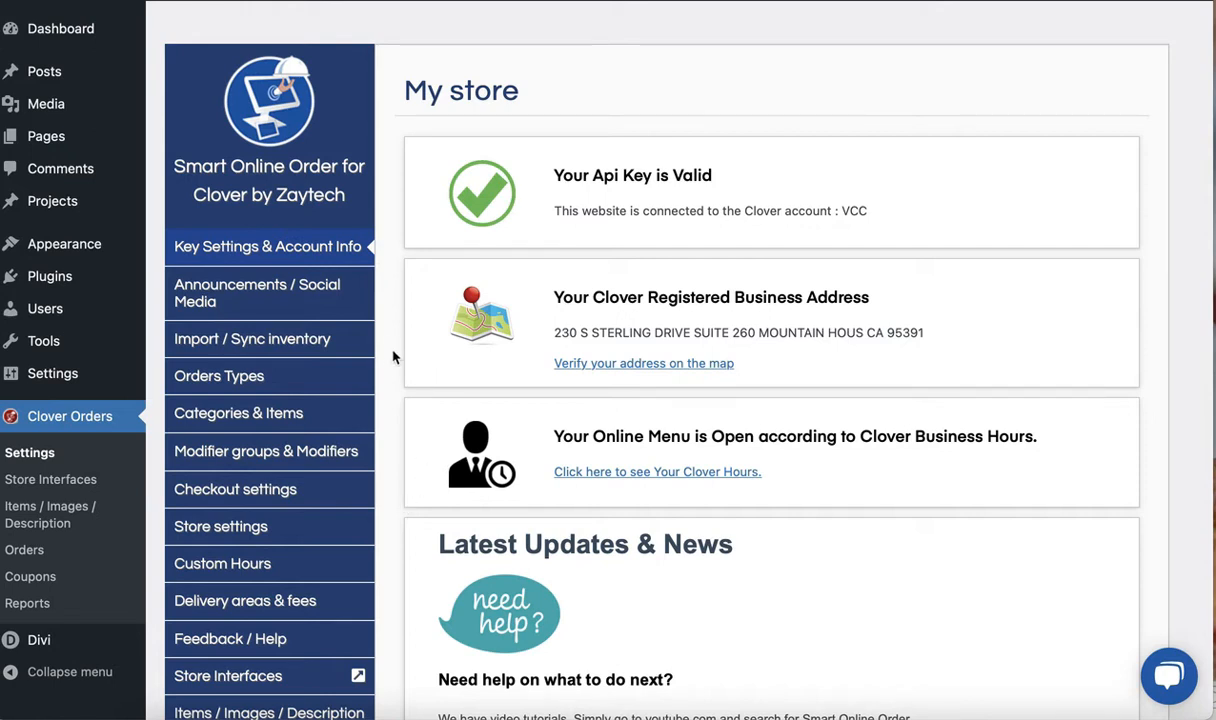
Switch to the WordPress Clover Orders settings and look over the Smart Online Order sections and store information
{"action": "scroll", "coordinate": [293, 456], "scroll_direction": "down", "scroll_amount": 2}
{"action": "scroll", "coordinate": [293, 461], "scroll_direction": "down", "scroll_amount": 3}
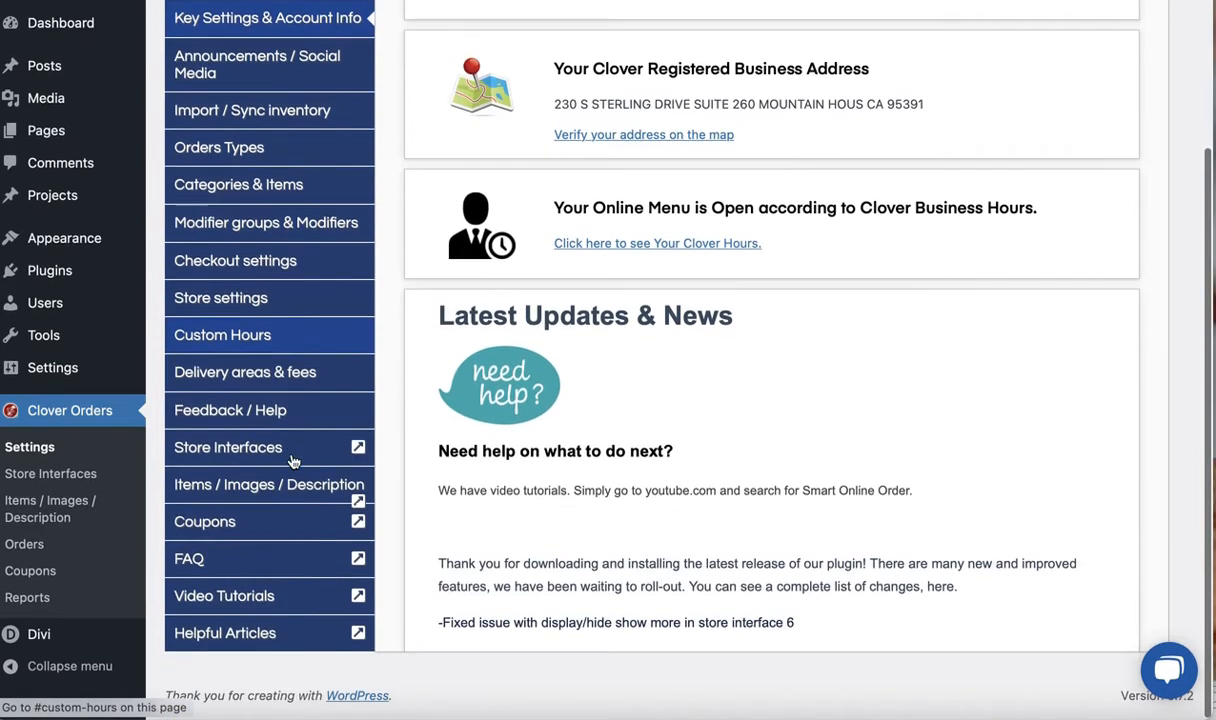
{"action": "scroll", "coordinate": [285, 360], "scroll_direction": "up", "scroll_amount": 4}
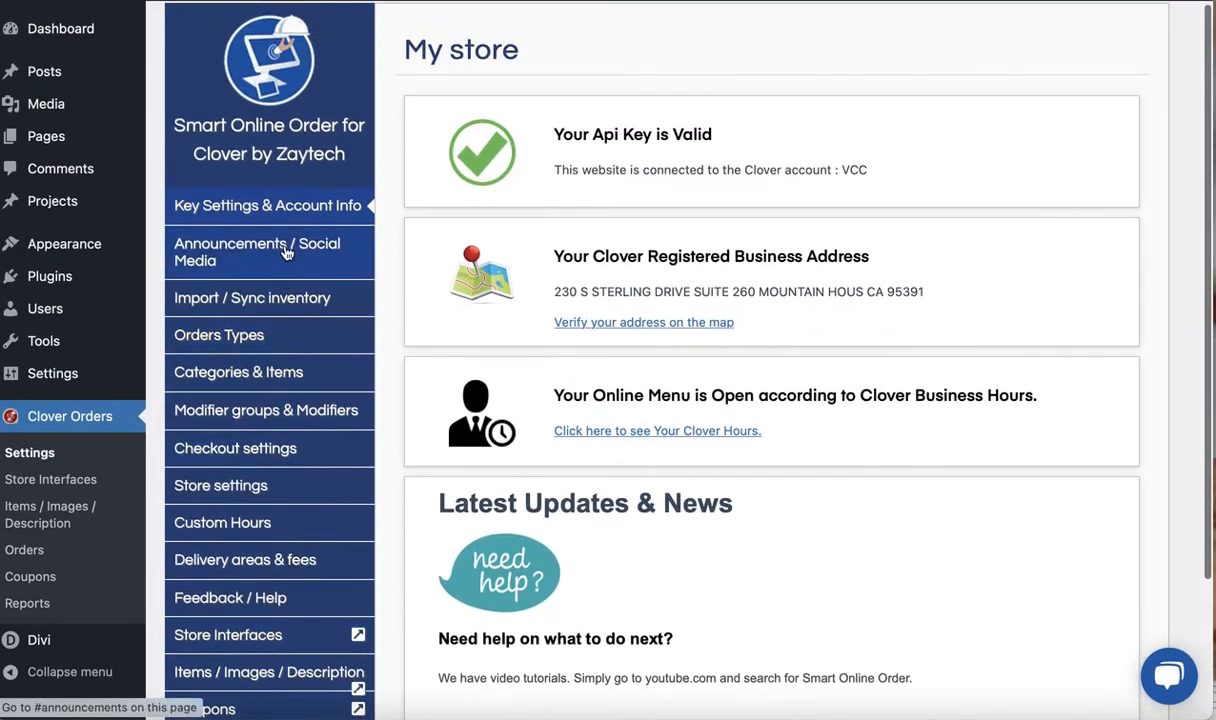
{"action": "scroll", "coordinate": [280, 431], "scroll_direction": "down", "scroll_amount": 2}
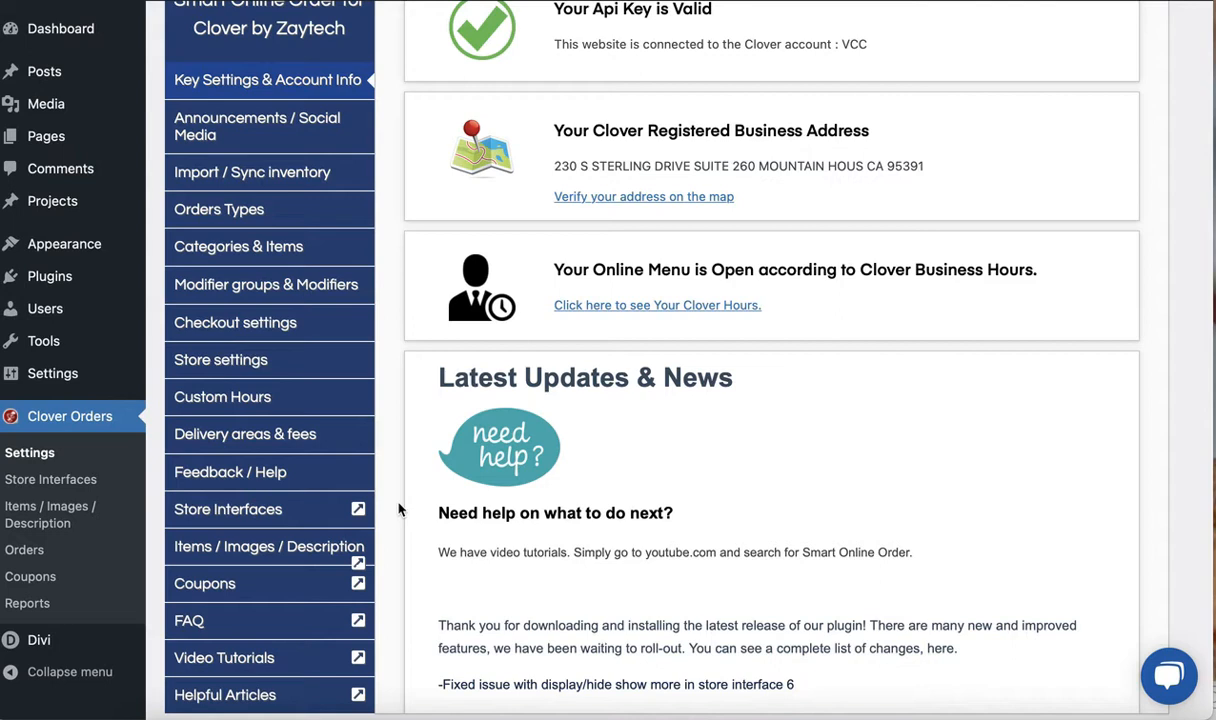
{"action": "scroll", "coordinate": [398, 510], "scroll_direction": "up", "scroll_amount": 1}
{"action": "scroll", "coordinate": [398, 510], "scroll_direction": "down", "scroll_amount": 1}
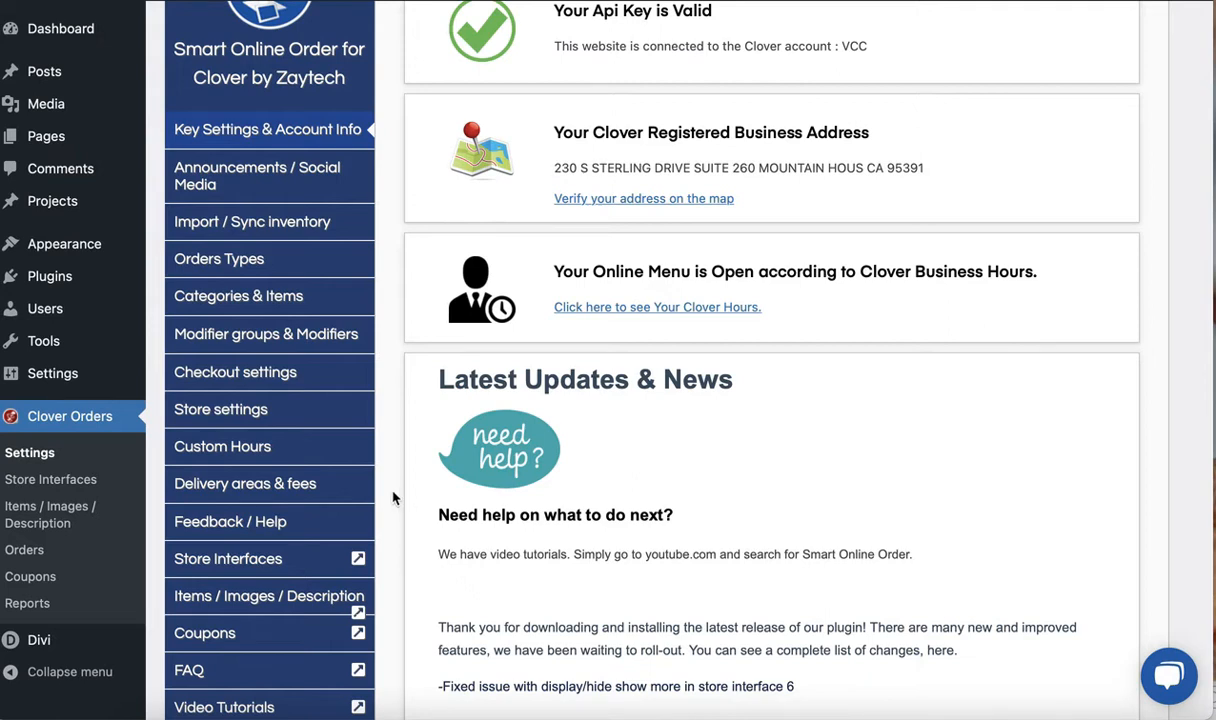
{"action": "scroll", "coordinate": [321, 384], "scroll_direction": "up", "scroll_amount": 1}
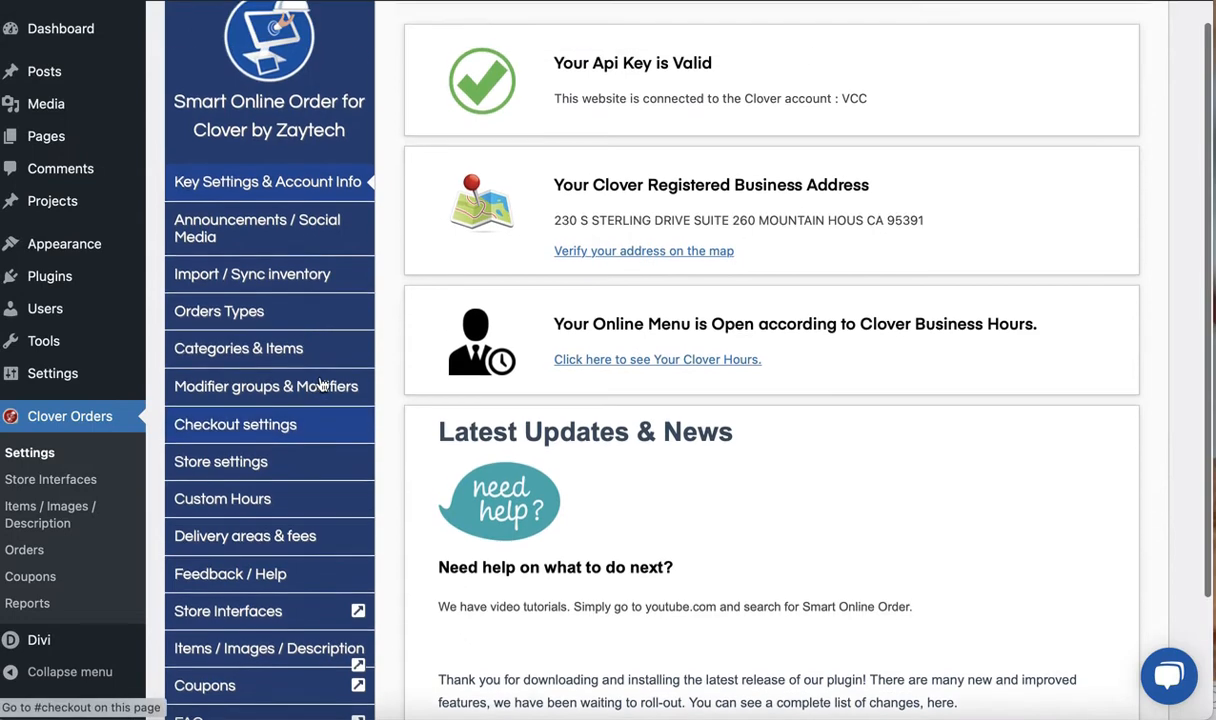
{"action": "scroll", "coordinate": [322, 385], "scroll_direction": "down", "scroll_amount": 1}
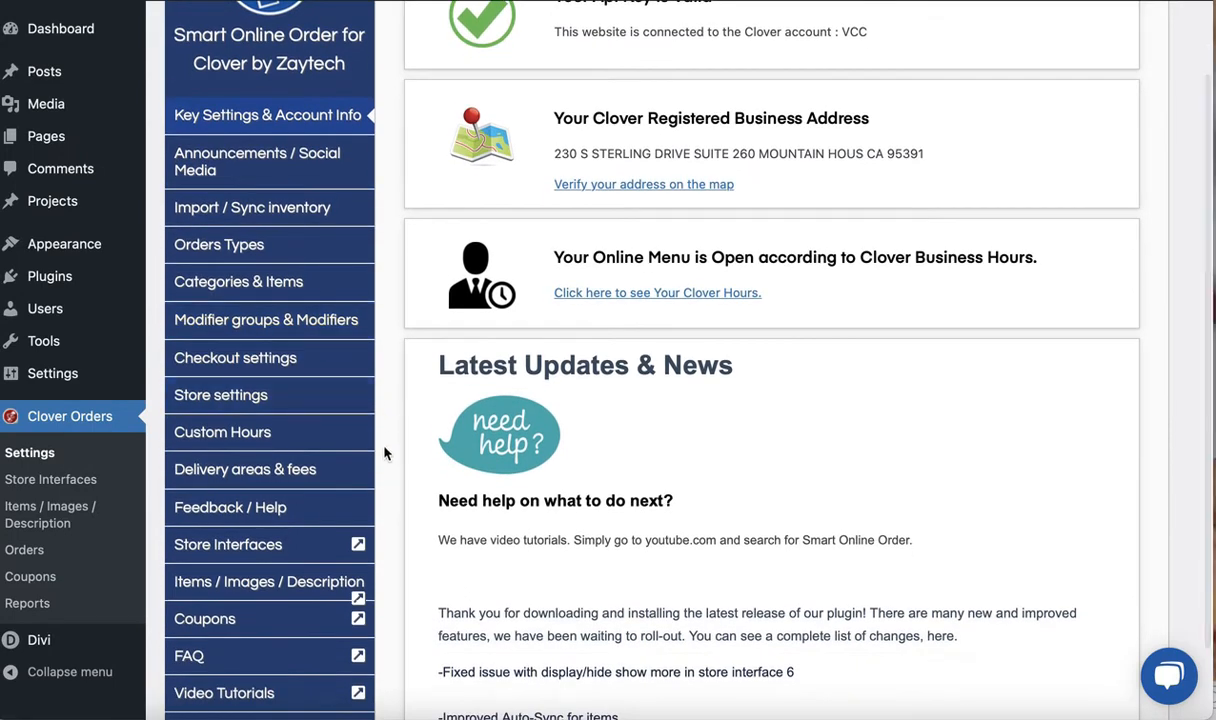
{"action": "scroll", "coordinate": [397, 519], "scroll_direction": "up", "scroll_amount": 1}
{"action": "scroll", "coordinate": [397, 519], "scroll_direction": "up", "scroll_amount": 1}
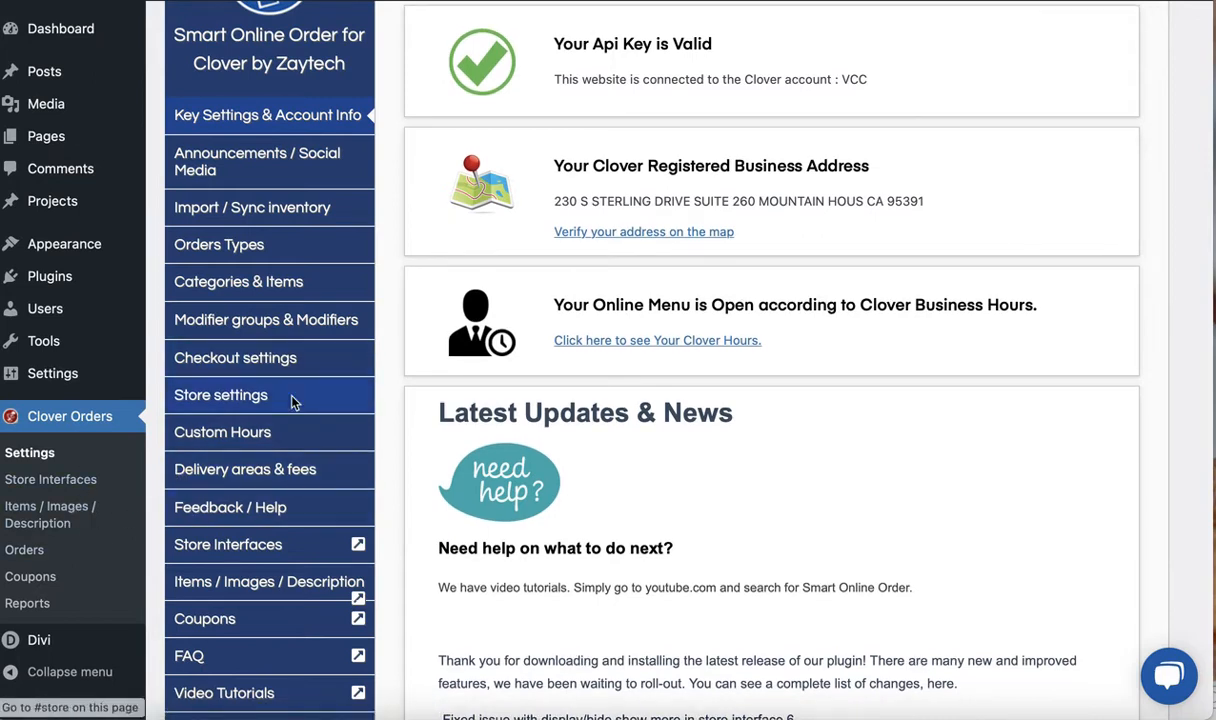
Check the connected Clover account name and the registered business address on the My store page
{"action": "scroll", "coordinate": [290, 380], "scroll_direction": "up", "scroll_amount": 3}
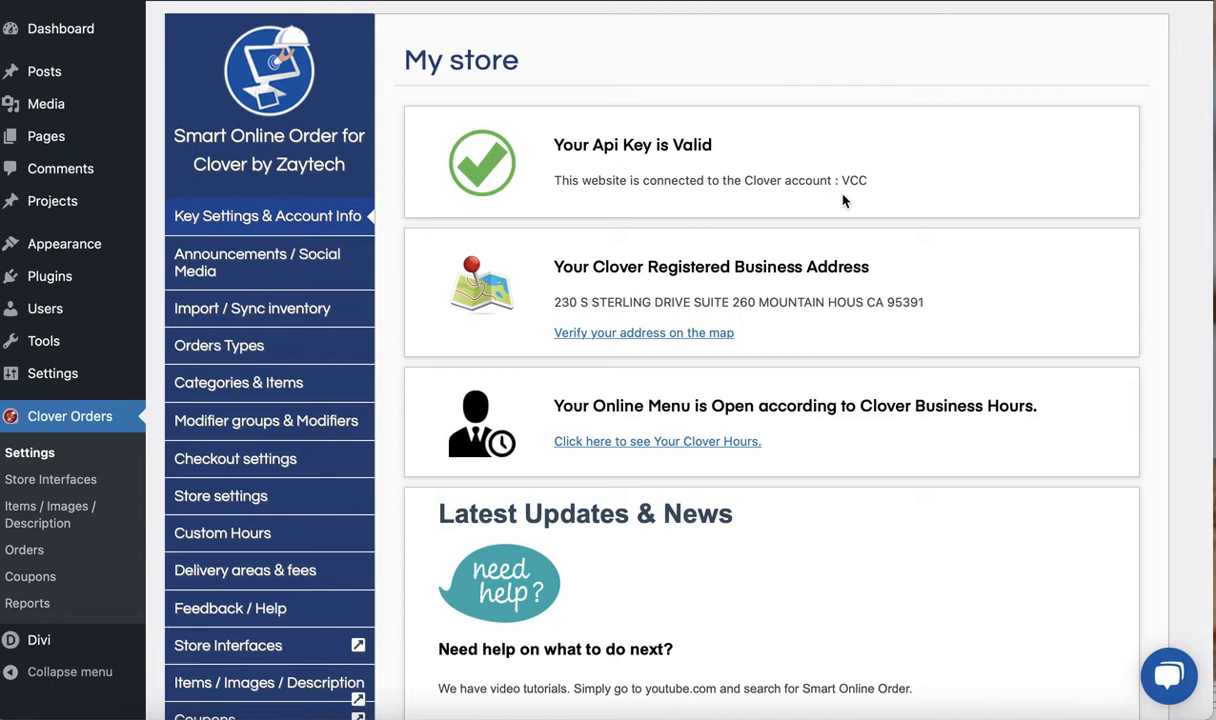
{"action": "left_click_drag", "start_coordinate": [840, 181], "coordinate": [871, 181]}
{"action": "left_click_drag", "start_coordinate": [563, 302], "coordinate": [655, 304]}
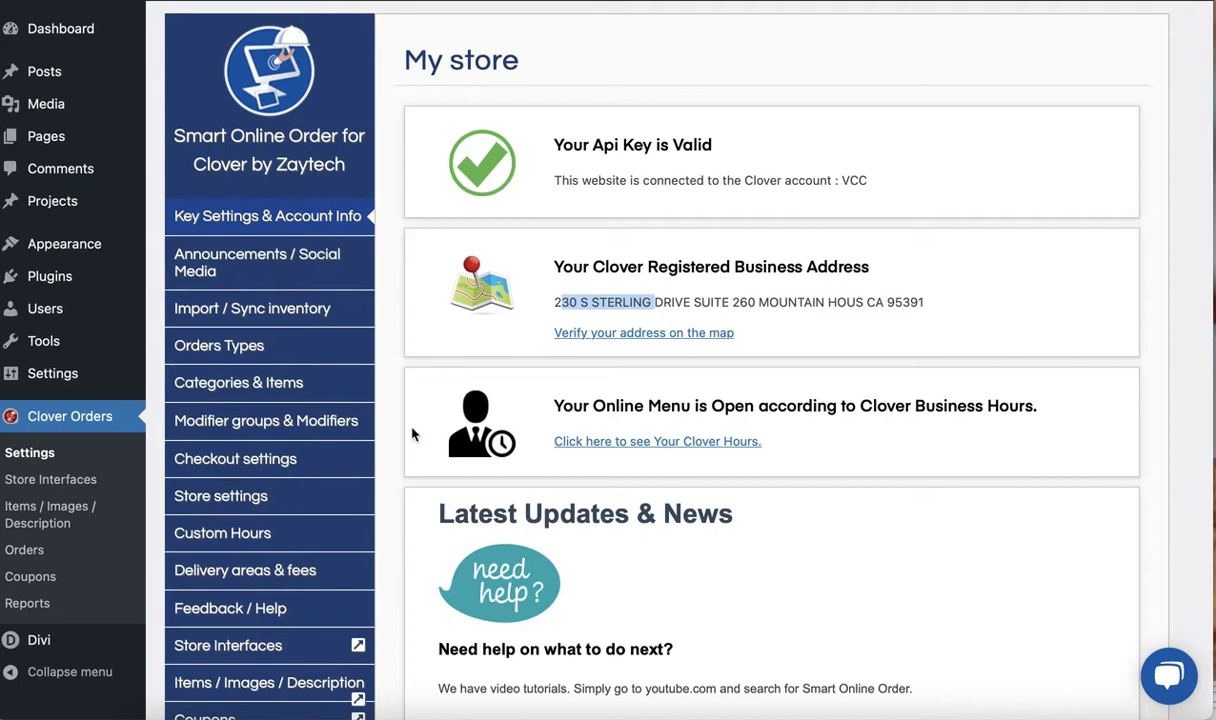
Display the store's Clover hours and review the opening times for each day
{"action": "scroll", "coordinate": [413, 430], "scroll_direction": "down", "scroll_amount": 1}
{"action": "scroll", "coordinate": [413, 434], "scroll_direction": "down", "scroll_amount": 1}
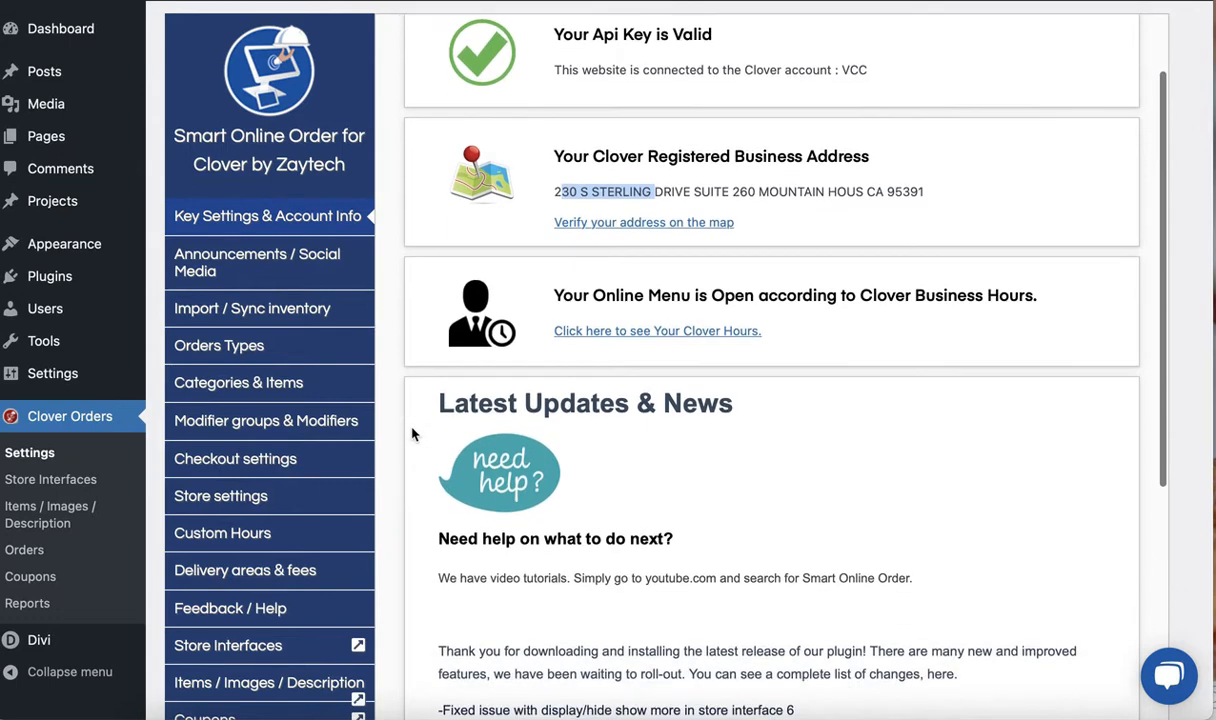
{"action": "scroll", "coordinate": [599, 346], "scroll_direction": "down", "scroll_amount": 3}
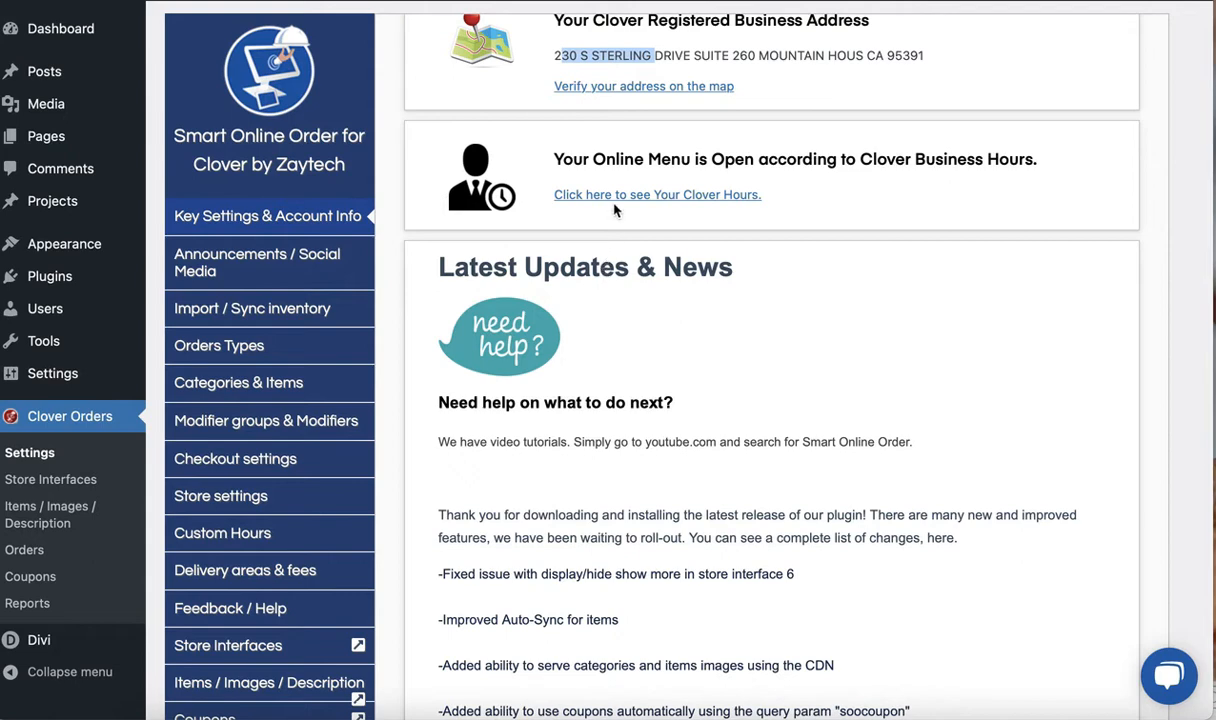
{"action": "left_click", "coordinate": [640, 200]}
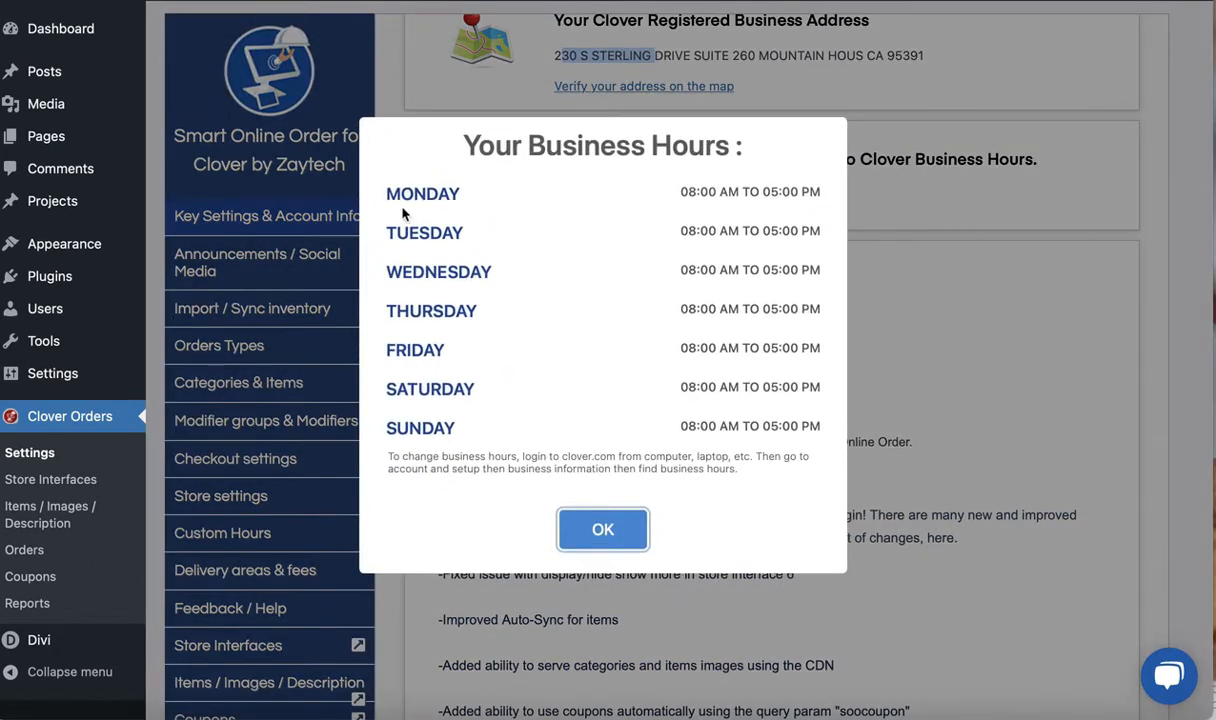
{"action": "left_click_drag", "start_coordinate": [386, 190], "coordinate": [818, 431]}
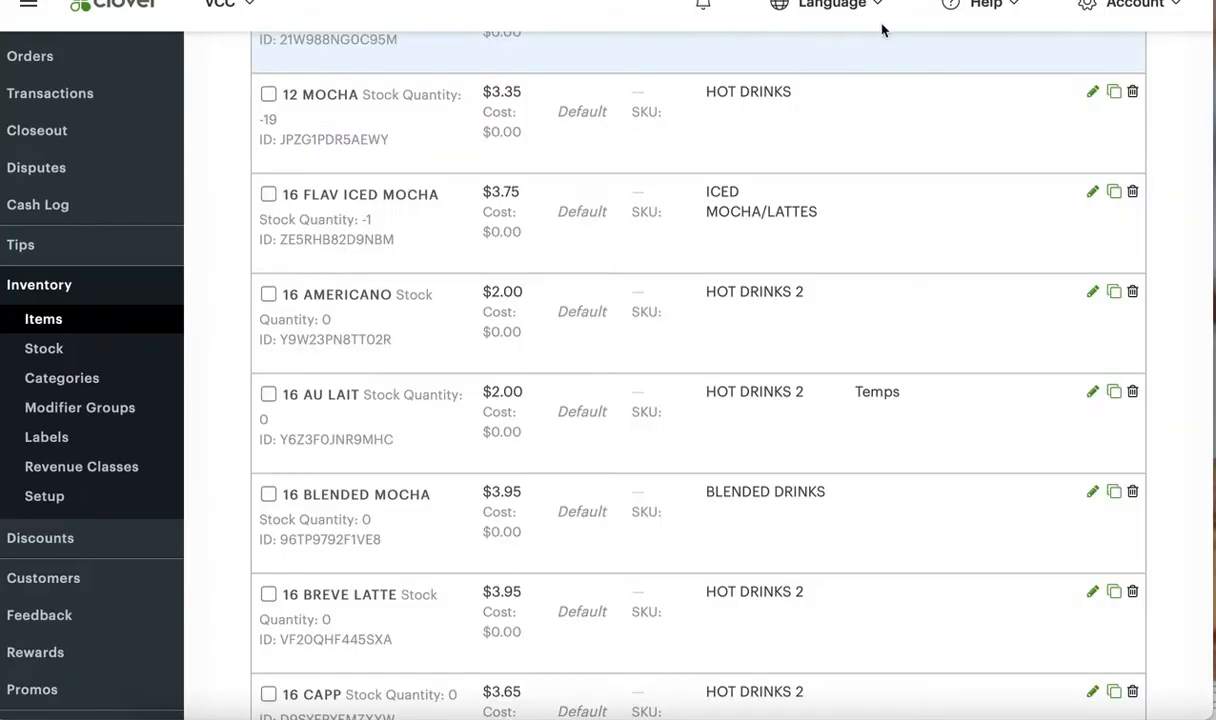
Switch to the Clover dashboard and open Business Information in Account & Setup
{"action": "scroll", "coordinate": [103, 573], "scroll_direction": "down", "scroll_amount": 8}
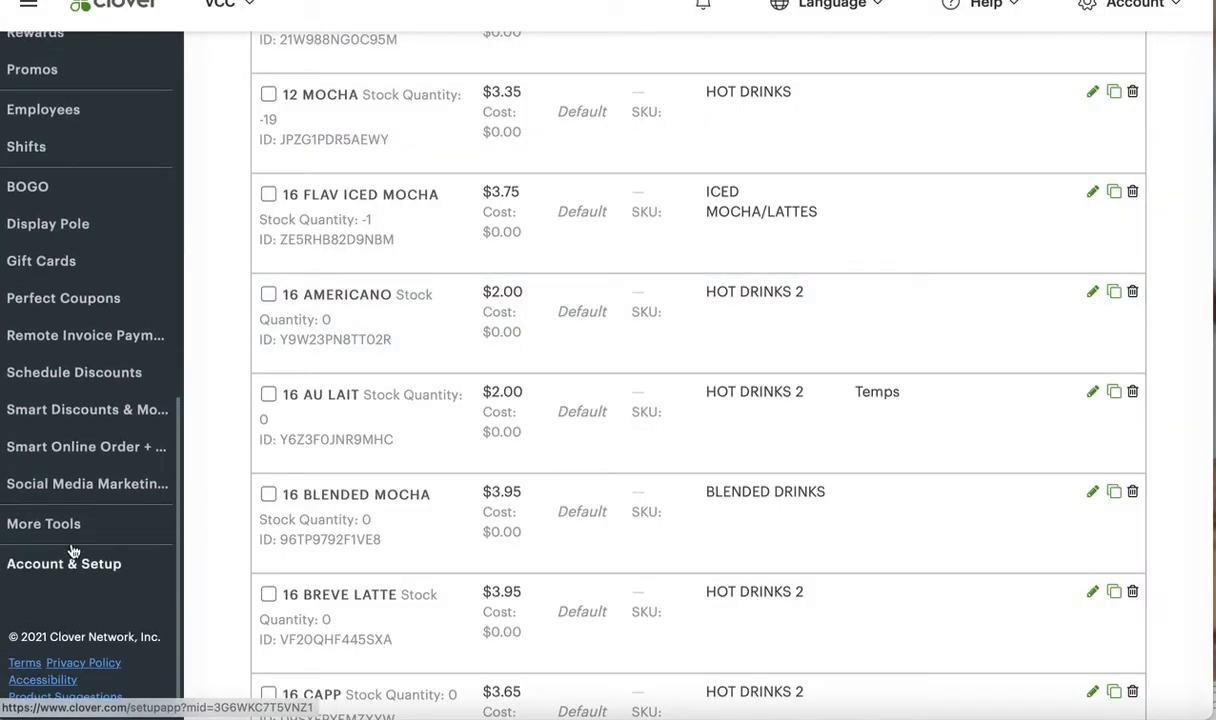
{"action": "left_click", "coordinate": [73, 549]}
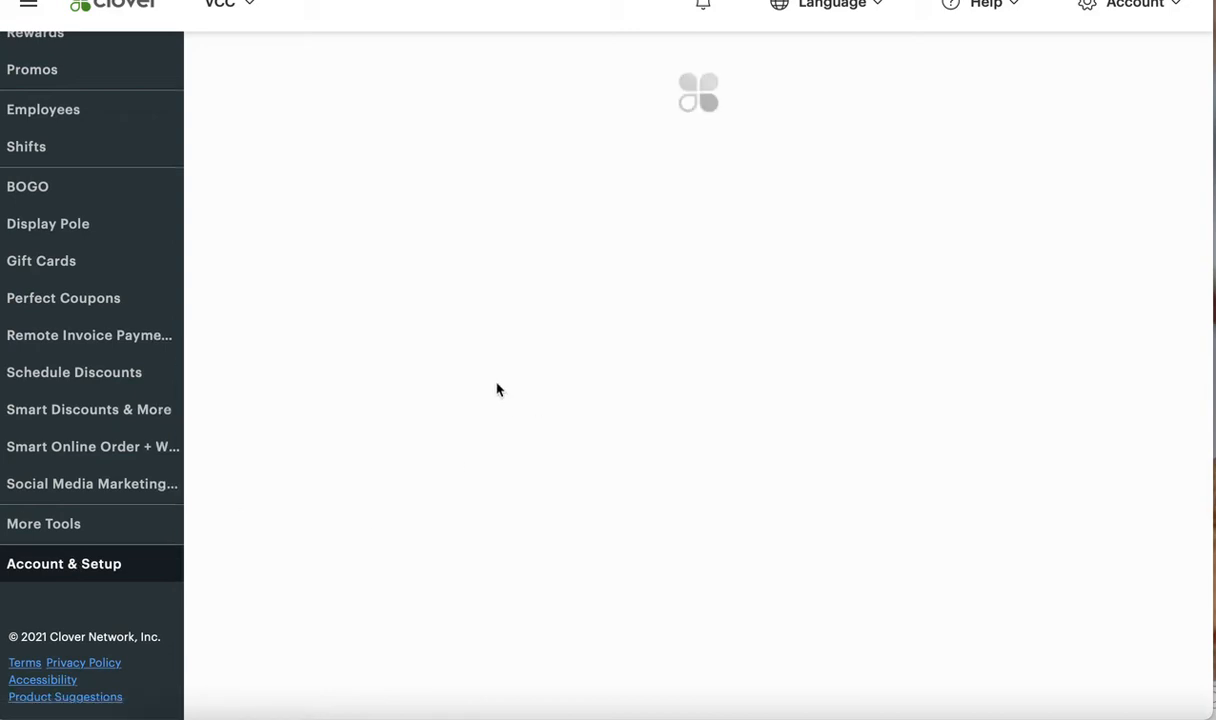
{"action": "scroll", "coordinate": [697, 381], "scroll_direction": "up", "scroll_amount": 1}
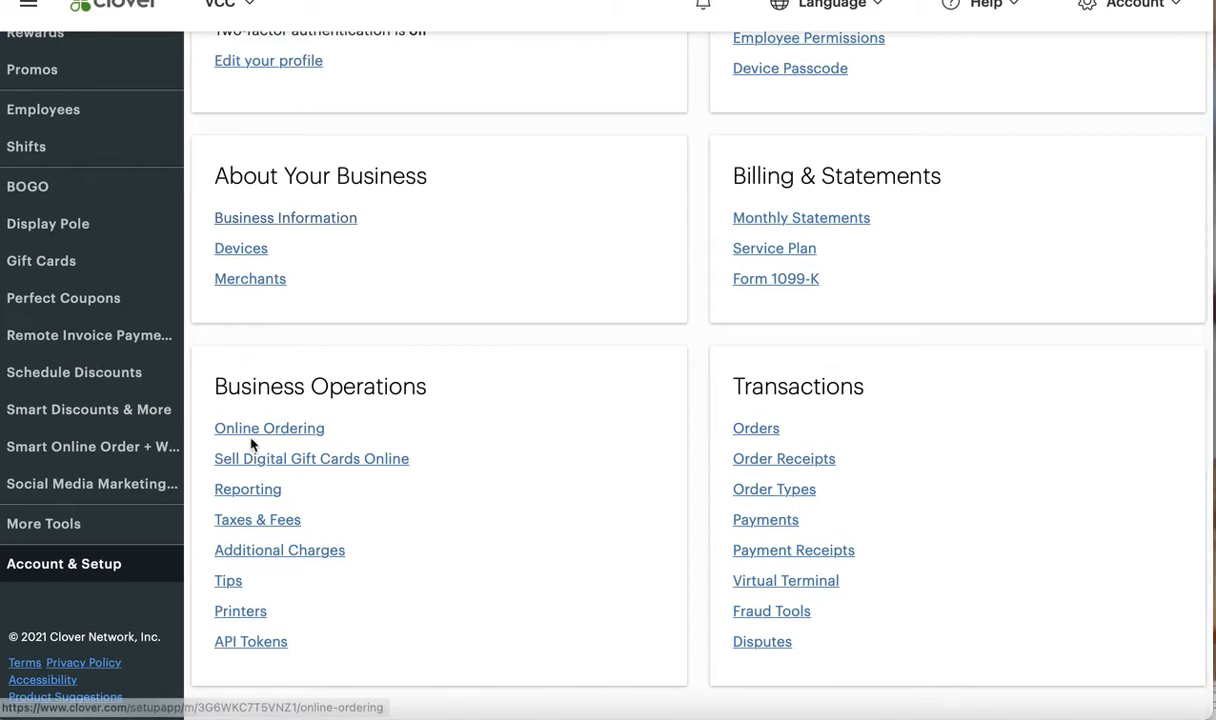
{"action": "left_click_drag", "start_coordinate": [214, 386], "coordinate": [427, 386]}
{"action": "left_click_drag", "start_coordinate": [217, 175], "coordinate": [423, 178]}
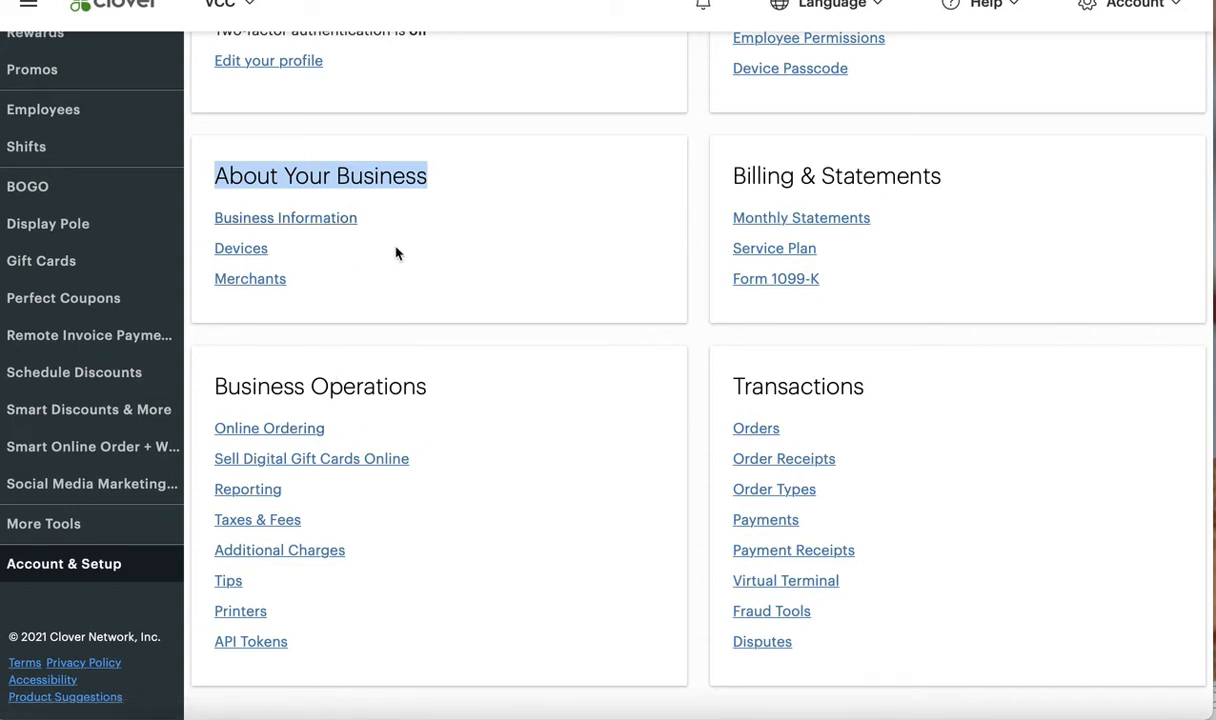
{"action": "left_click_drag", "start_coordinate": [216, 386], "coordinate": [442, 421]}
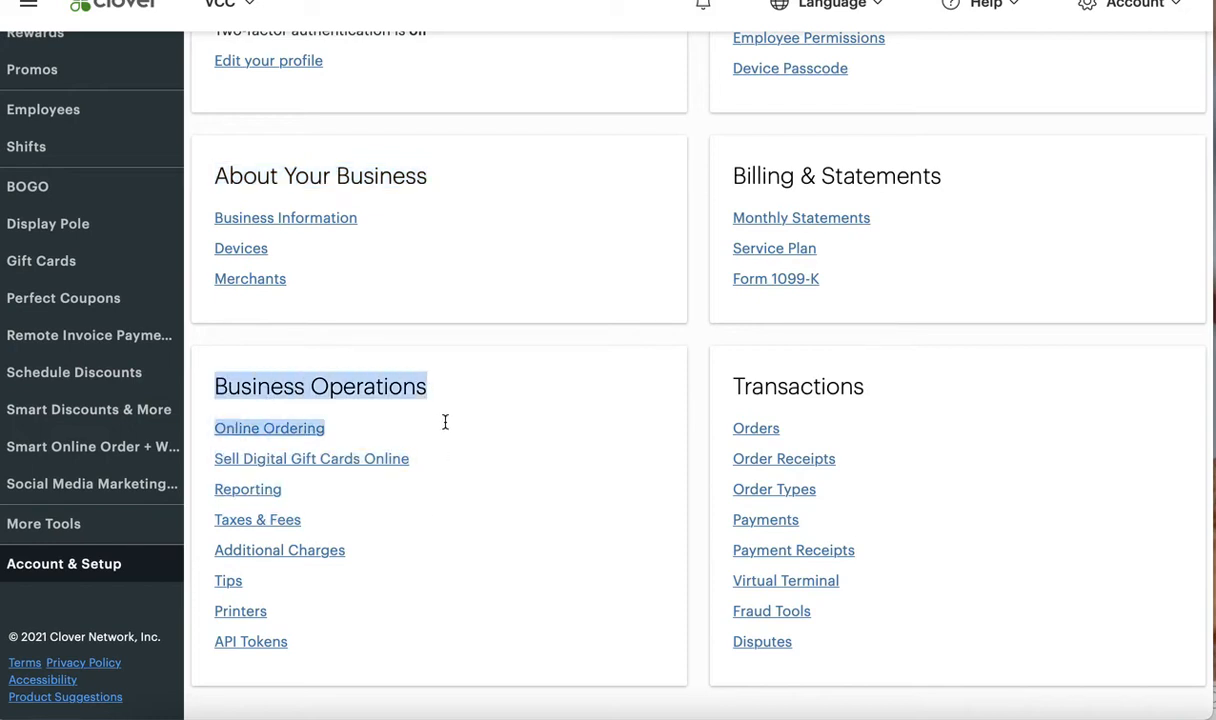
{"action": "left_click", "coordinate": [270, 227]}
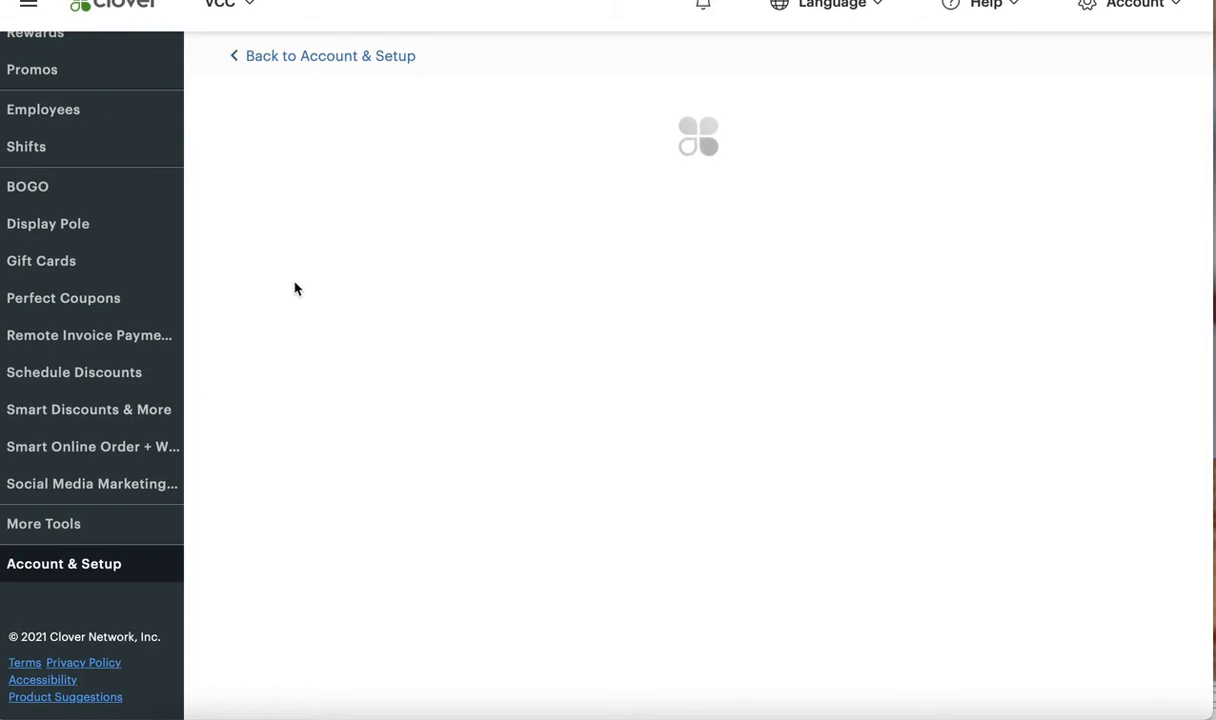
Find the Business Hours section of the business information and review the weekly schedule
{"action": "scroll", "coordinate": [258, 467], "scroll_direction": "down", "scroll_amount": 10}
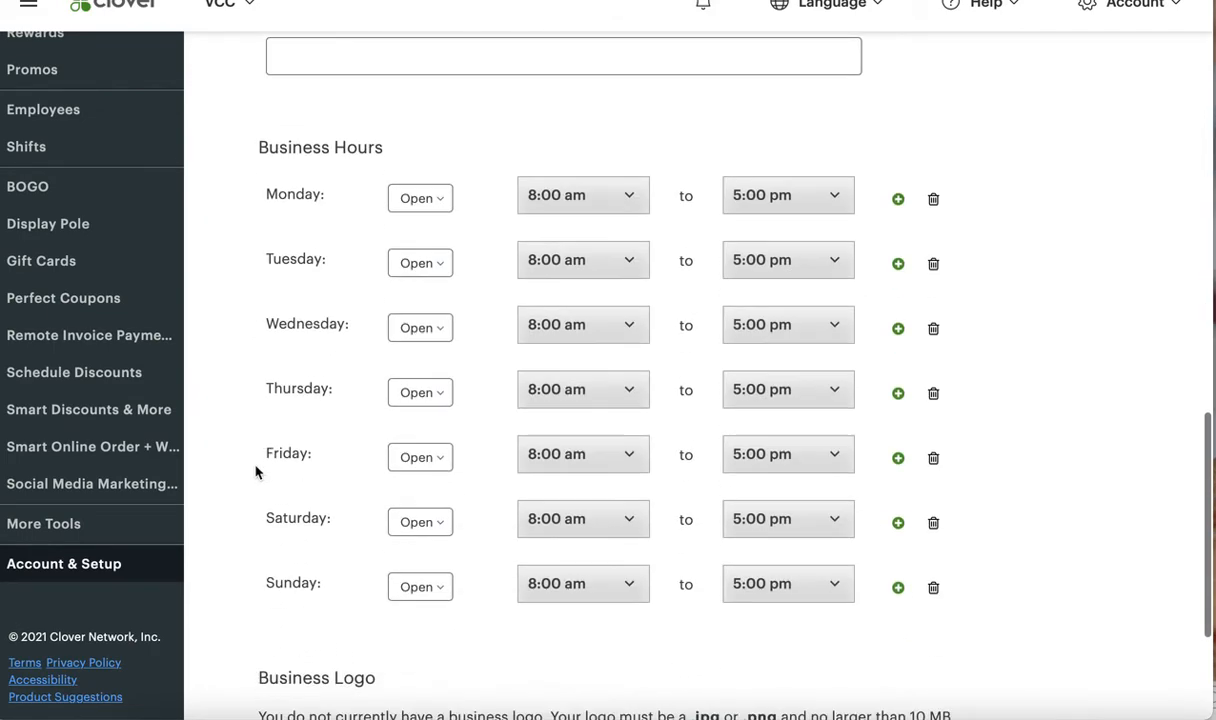
{"action": "left_click_drag", "start_coordinate": [252, 148], "coordinate": [393, 157]}
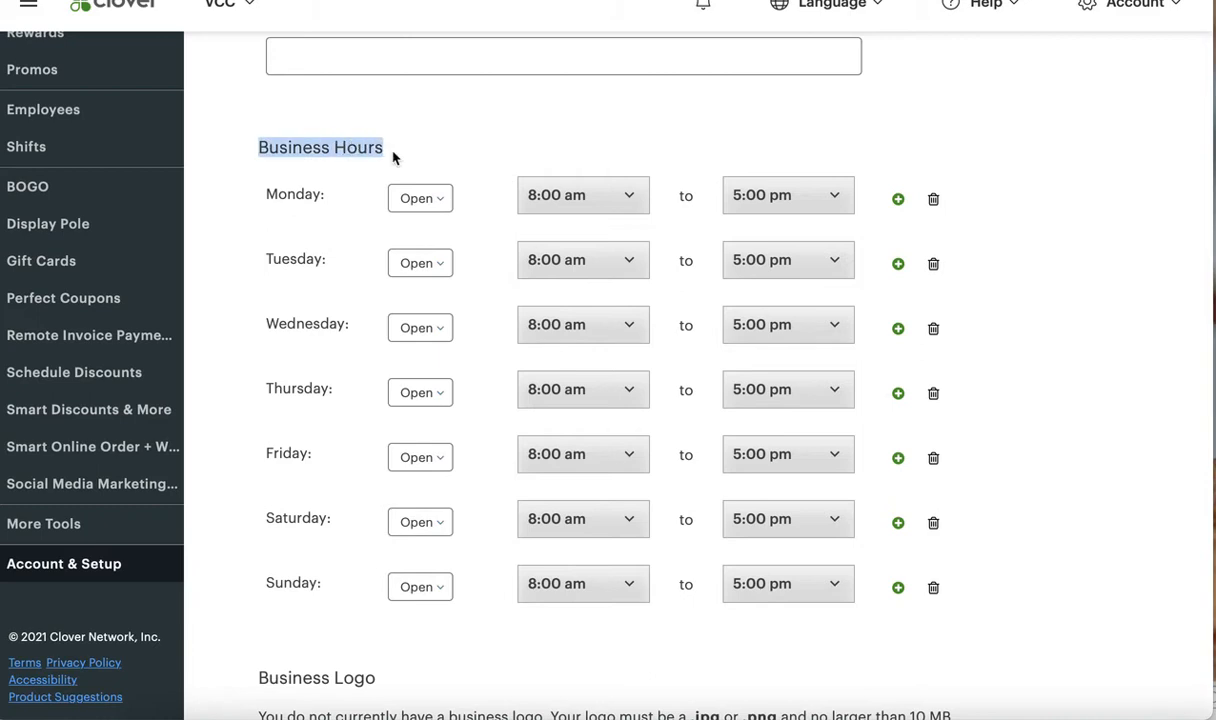
{"action": "left_click", "coordinate": [274, 149]}
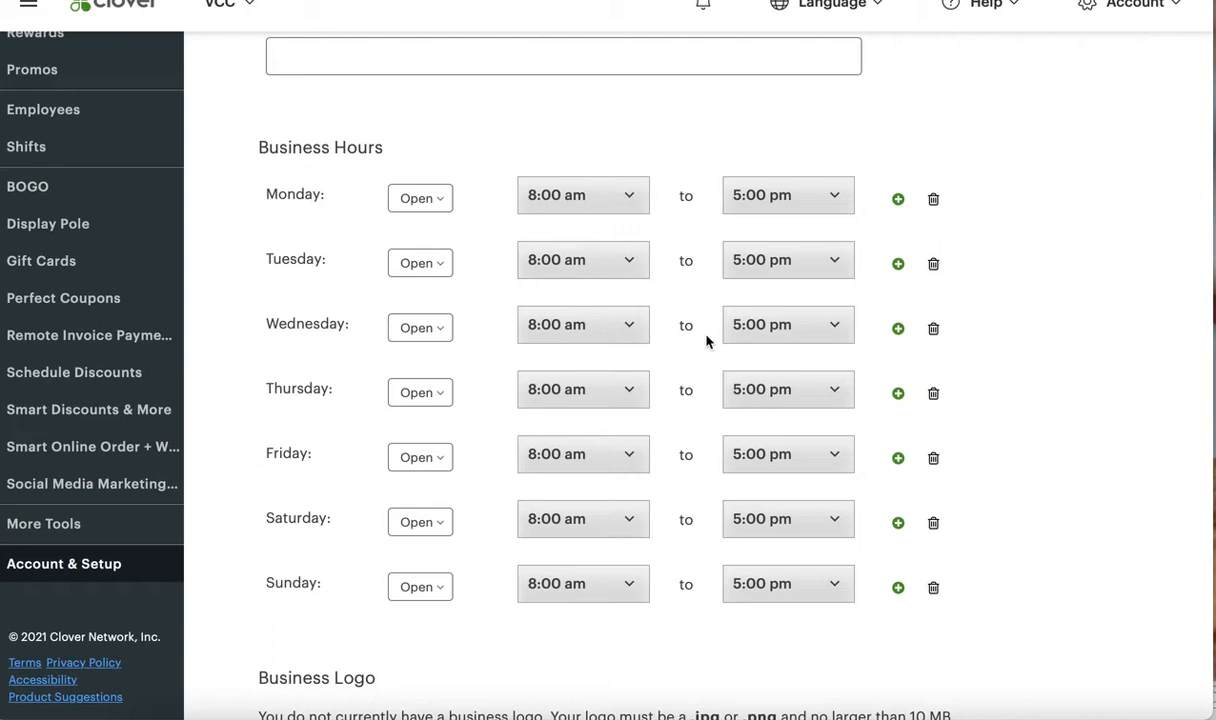
{"action": "left_click_drag", "start_coordinate": [339, 148], "coordinate": [388, 147]}
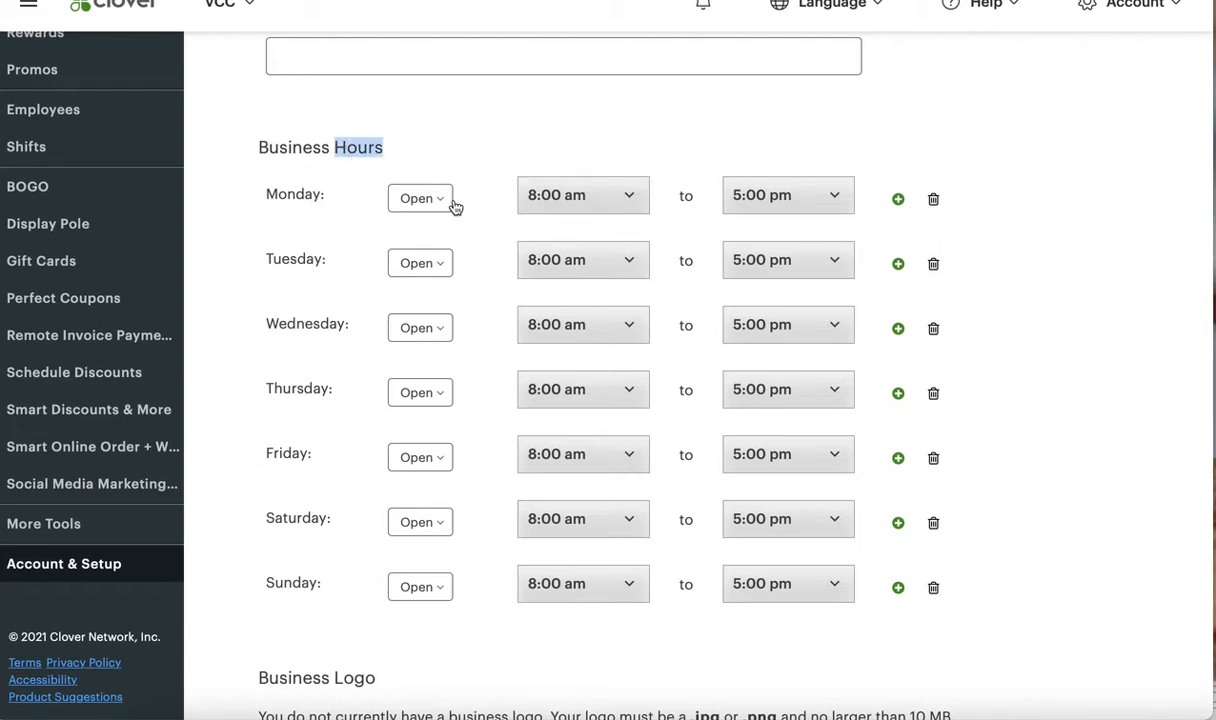
Set Saturday's closing time to 7:00 pm in Business Hours and save the business information
{"action": "scroll", "coordinate": [479, 433], "scroll_direction": "down", "scroll_amount": 1}
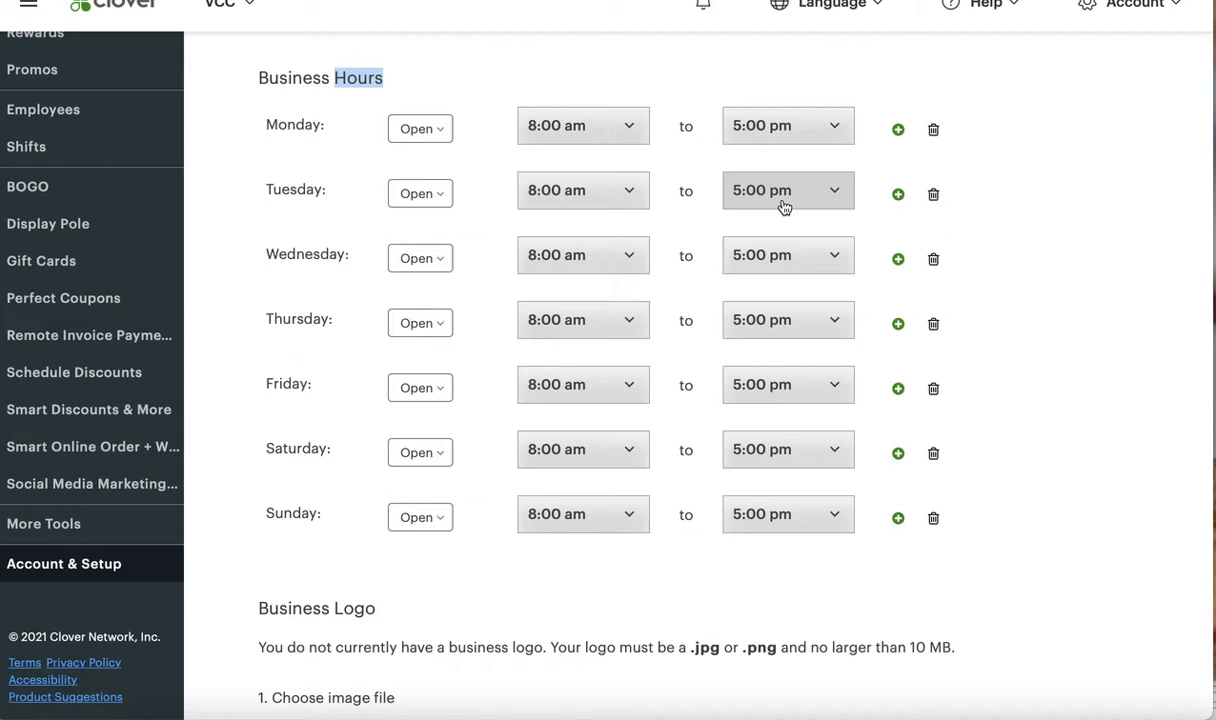
{"action": "scroll", "coordinate": [785, 430], "scroll_direction": "down", "scroll_amount": 1}
{"action": "left_click", "coordinate": [790, 432]}
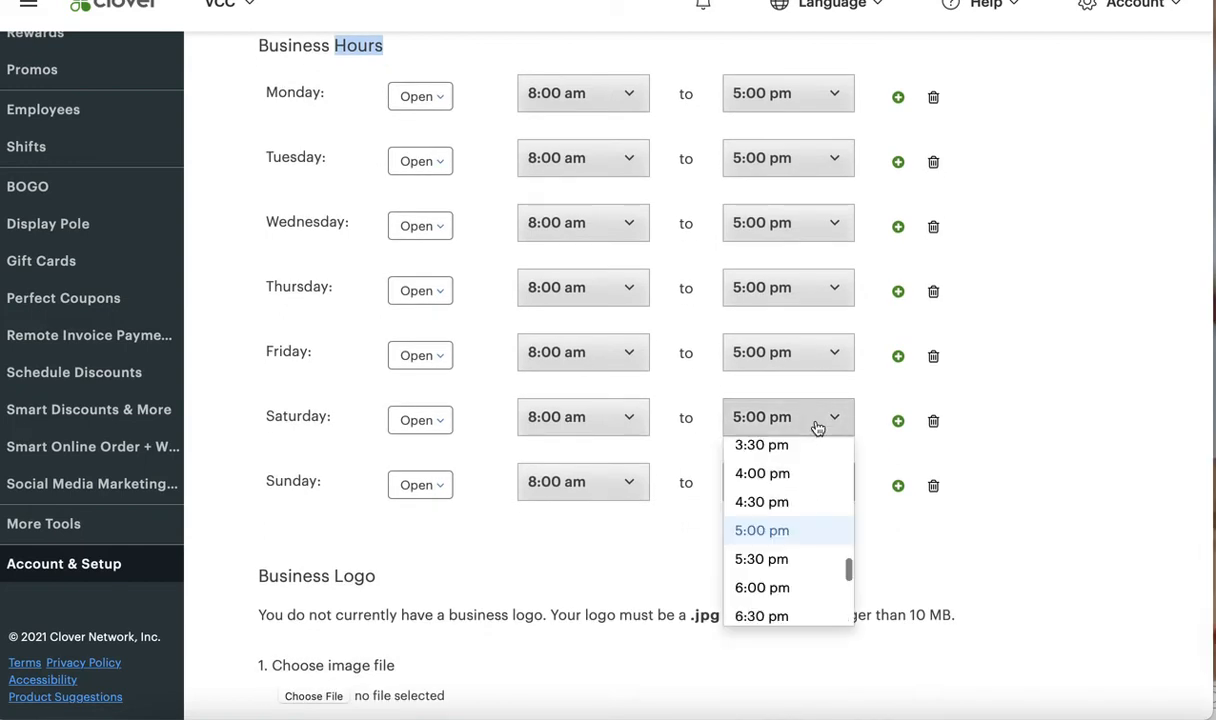
{"action": "scroll", "coordinate": [793, 578], "scroll_direction": "down", "scroll_amount": 2}
{"action": "left_click", "coordinate": [780, 580]}
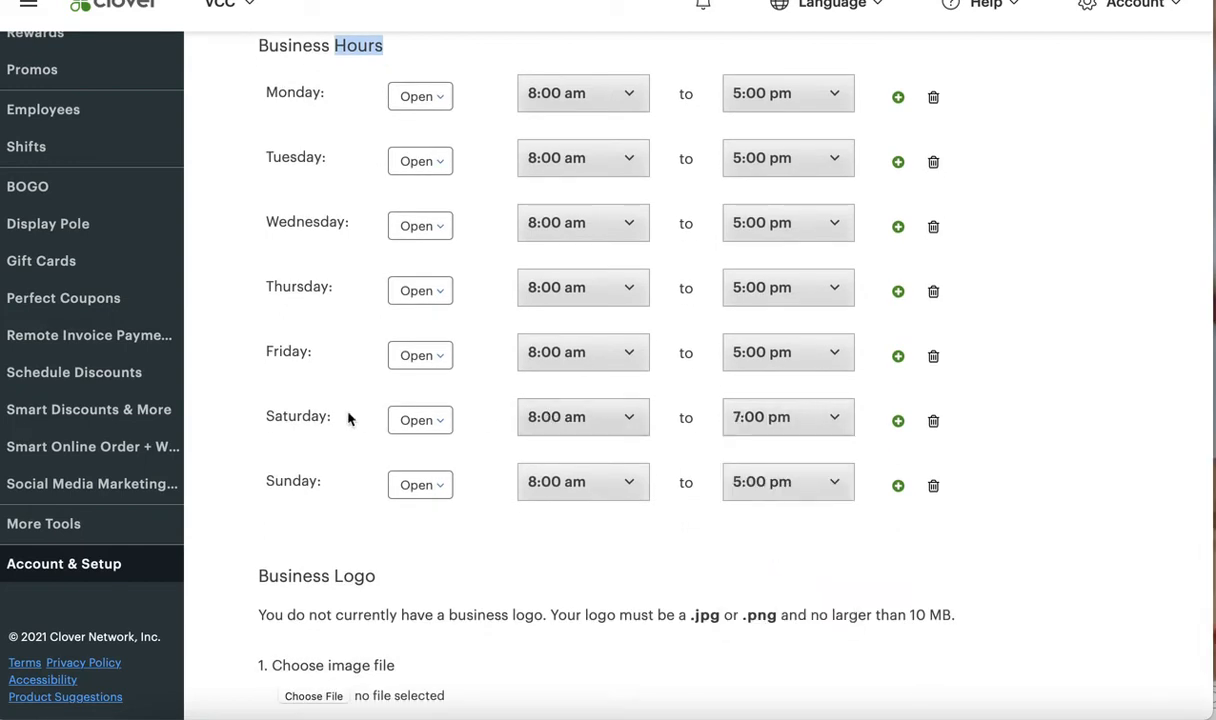
{"action": "scroll", "coordinate": [465, 505], "scroll_direction": "down", "scroll_amount": 3}
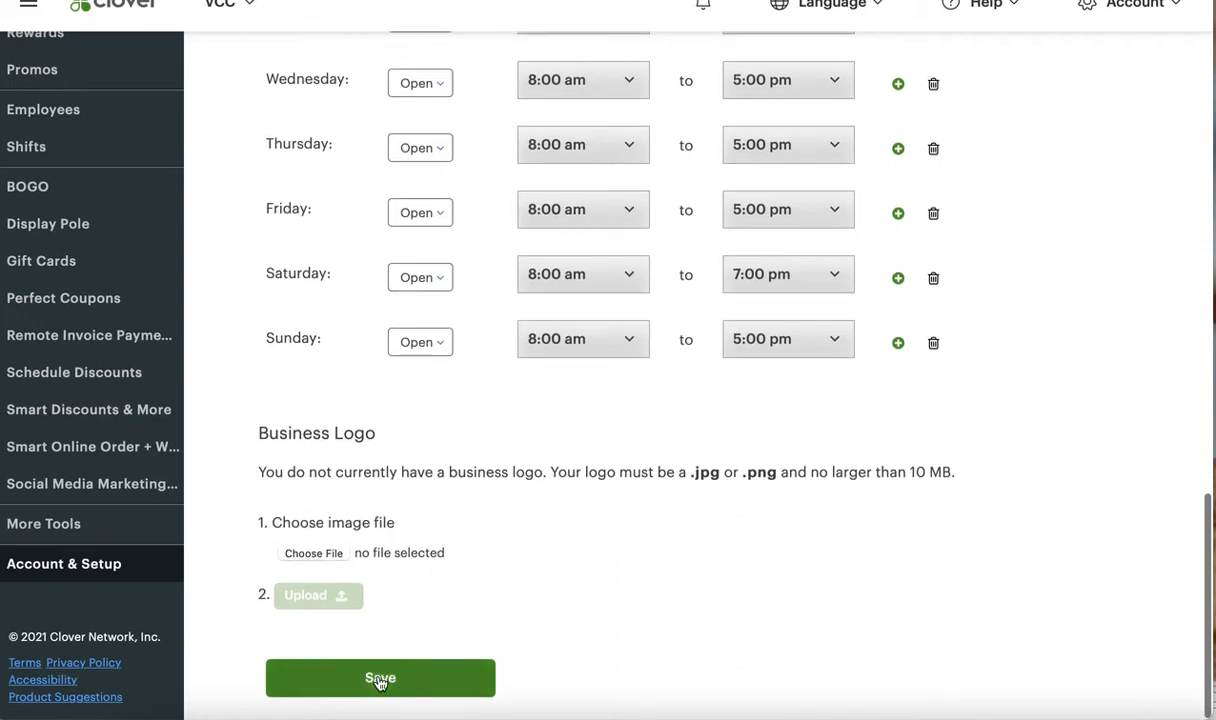
{"action": "left_click", "coordinate": [380, 680]}
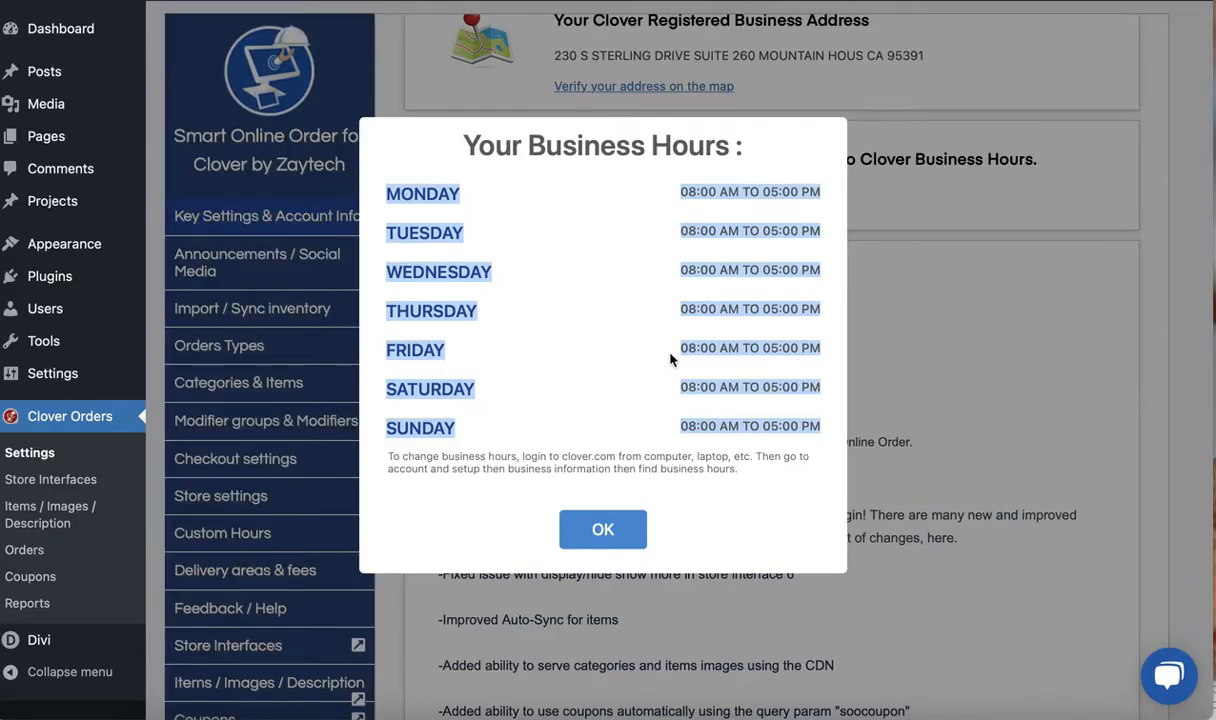
Return to the WordPress Clover Orders settings, dismiss the old hours, reload My store and display the Clover hours again
{"action": "left_click", "coordinate": [612, 522]}
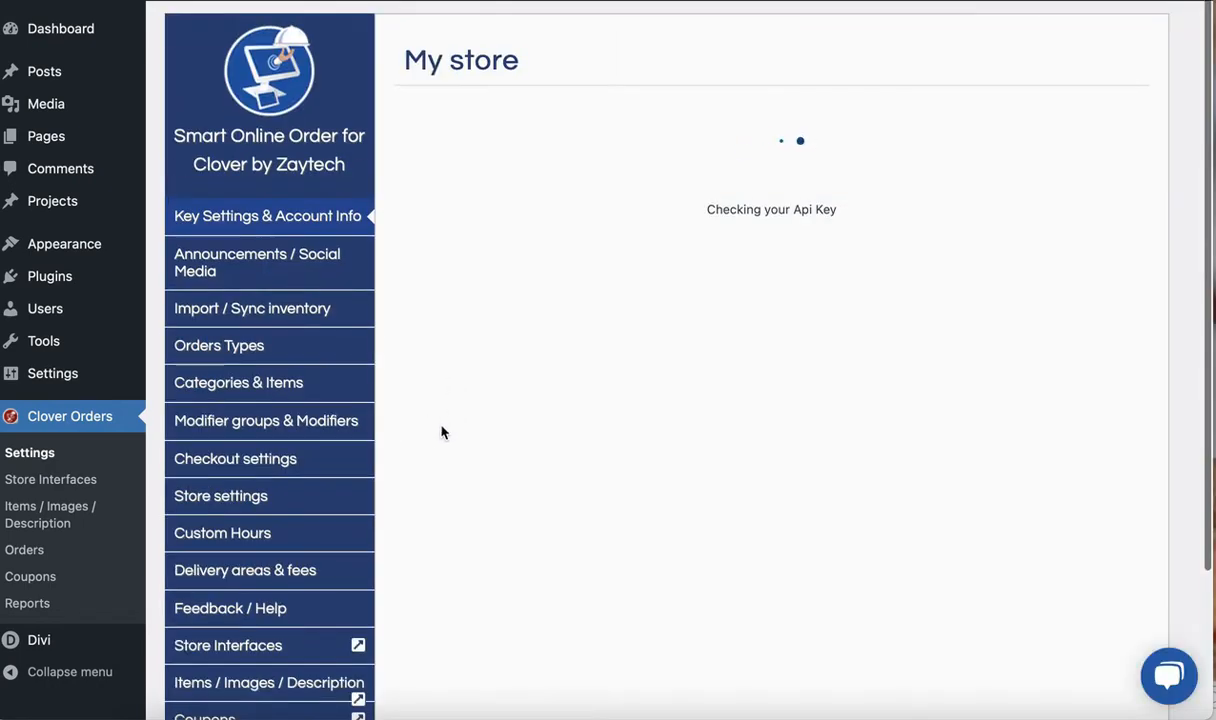
{"action": "scroll", "coordinate": [432, 437], "scroll_direction": "down", "scroll_amount": 1}
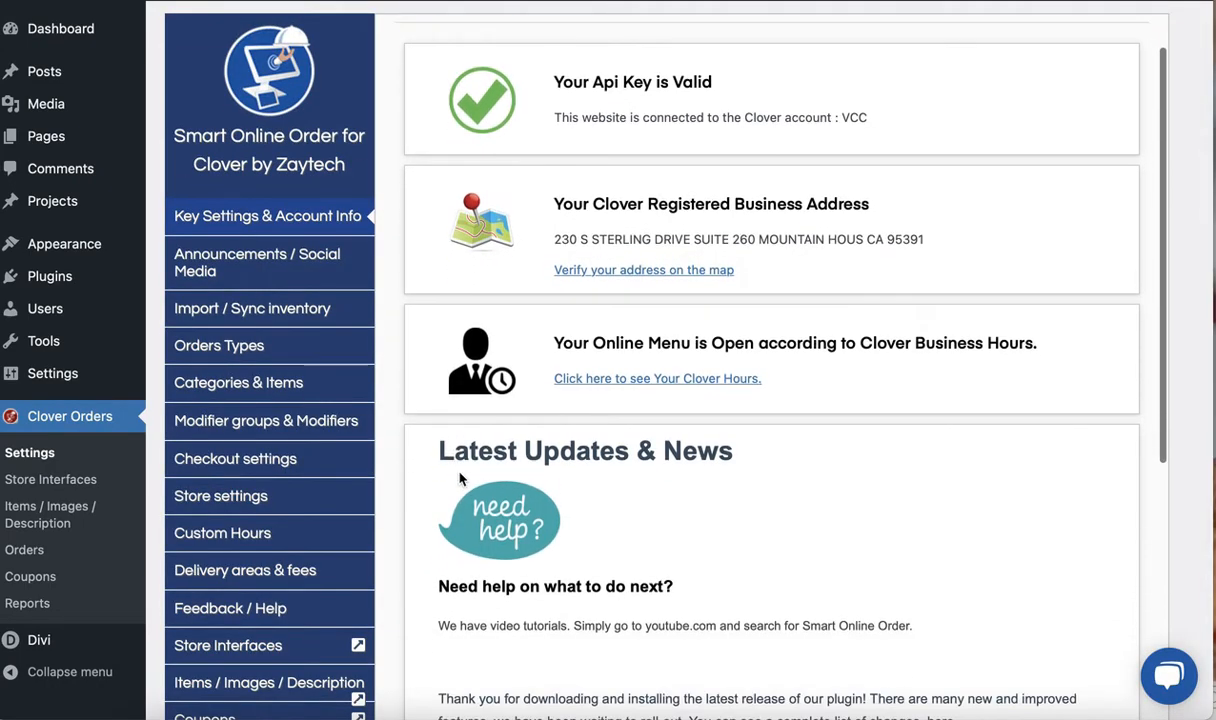
{"action": "left_click", "coordinate": [617, 380]}
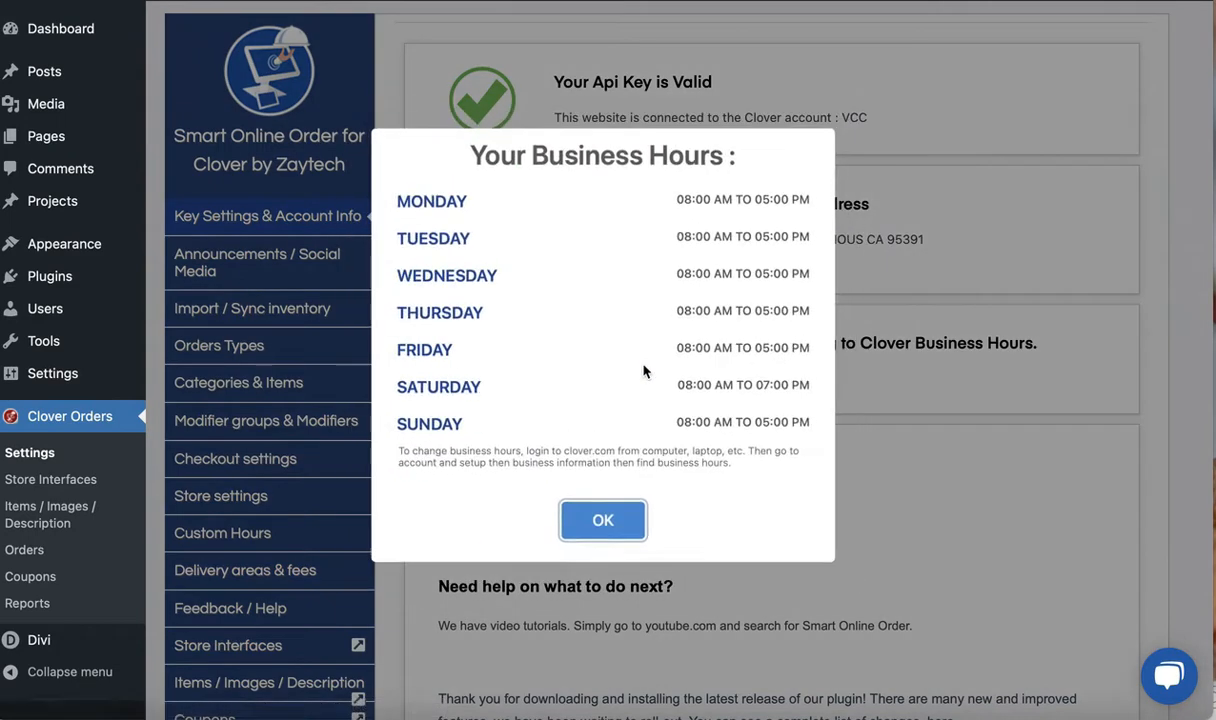
Switch to the Clover dashboard, mark Tuesday as Closed in Business Hours and save the business information
{"action": "left_click_drag", "start_coordinate": [739, 391], "coordinate": [807, 390]}
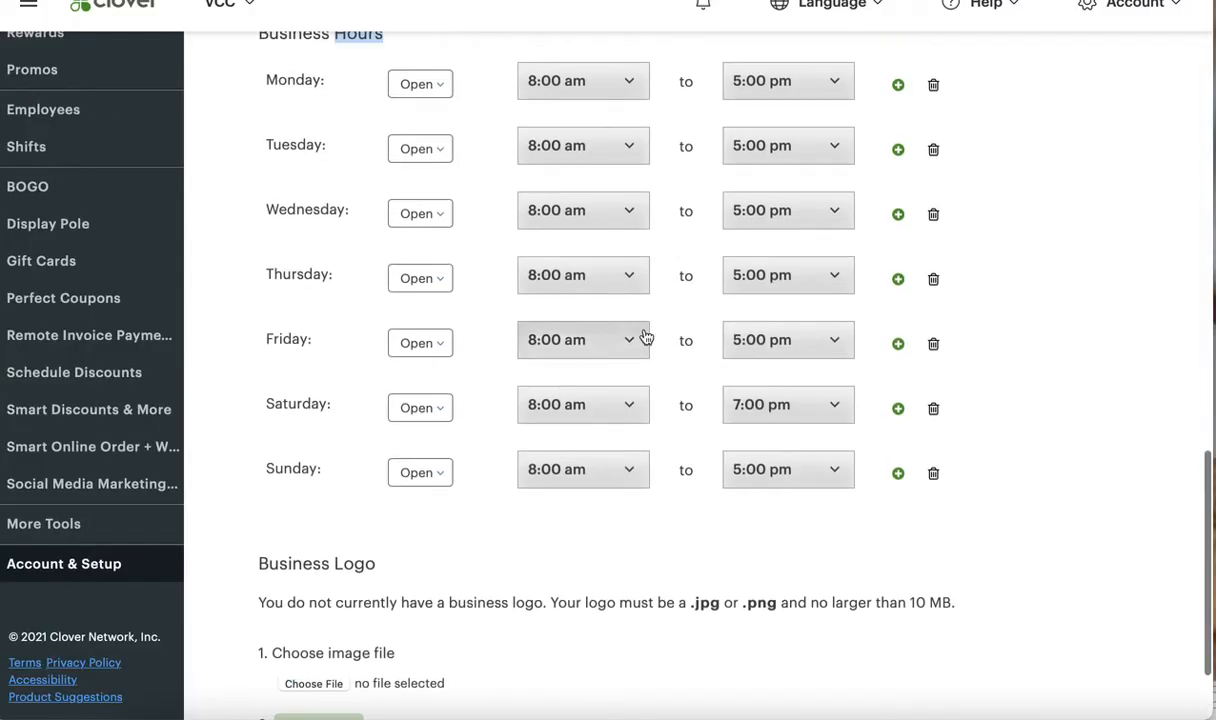
{"action": "scroll", "coordinate": [528, 309], "scroll_direction": "up", "scroll_amount": 1}
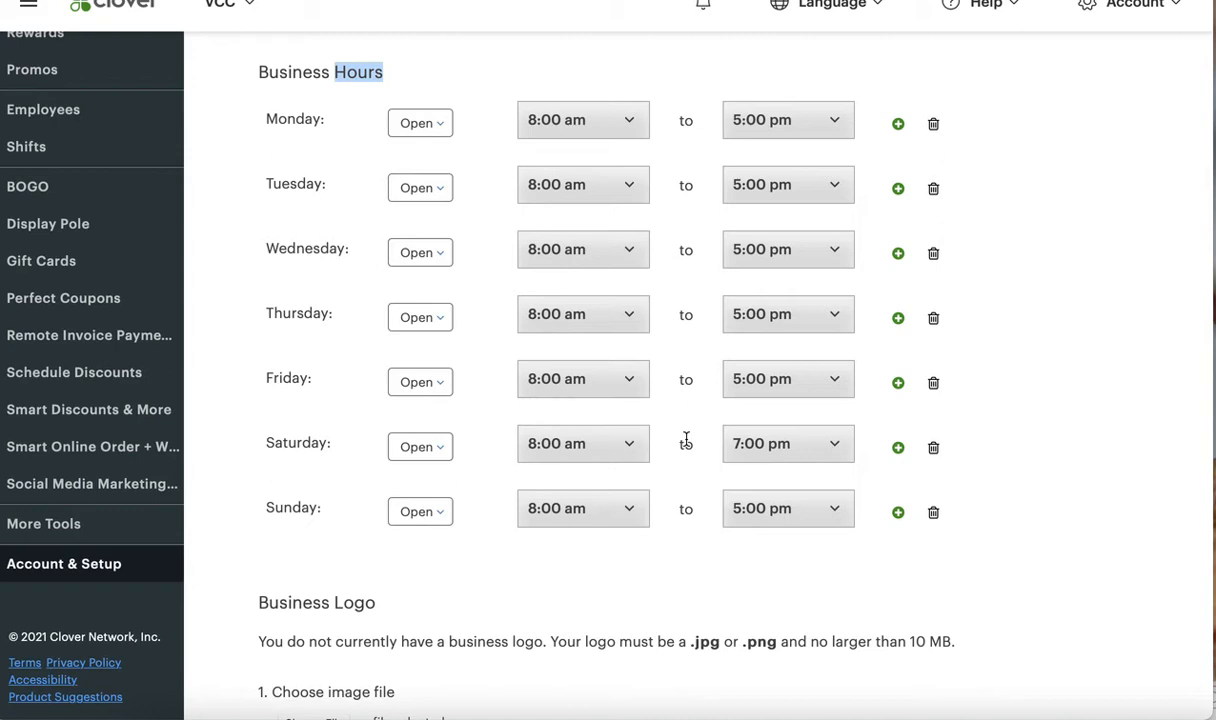
{"action": "left_click", "coordinate": [441, 189]}
{"action": "left_click", "coordinate": [443, 223]}
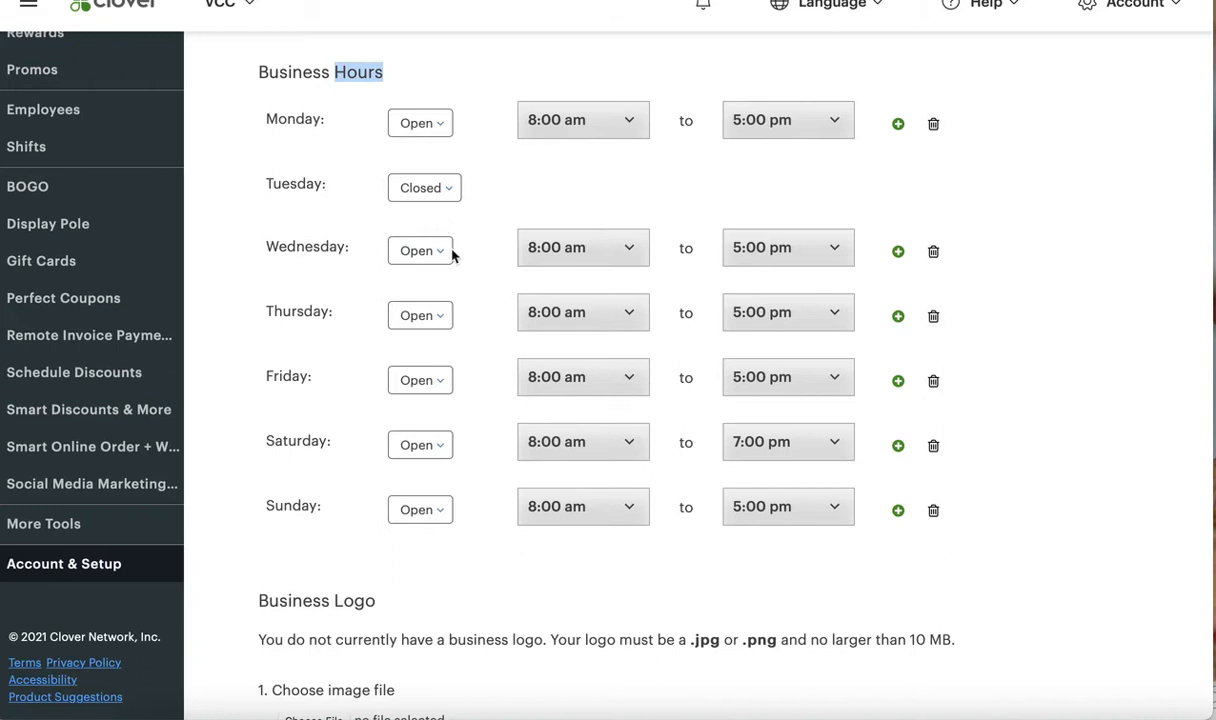
{"action": "scroll", "coordinate": [470, 362], "scroll_direction": "down", "scroll_amount": 1}
{"action": "scroll", "coordinate": [470, 362], "scroll_direction": "down", "scroll_amount": 3}
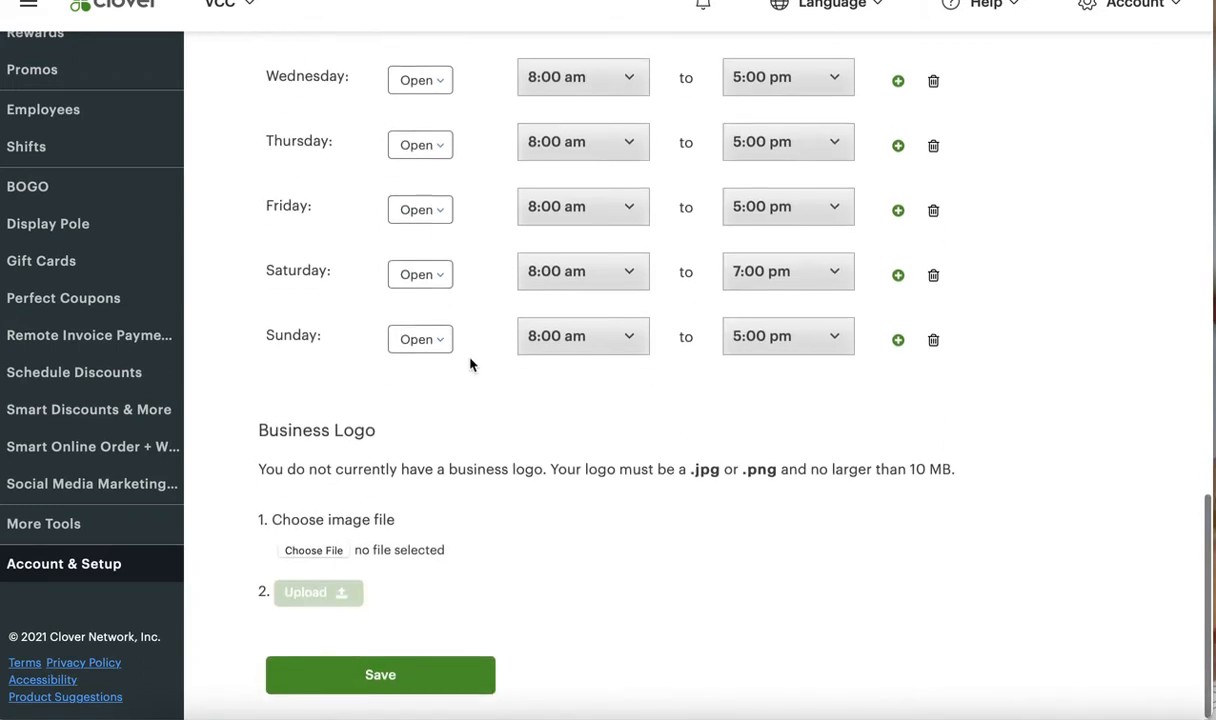
{"action": "left_click", "coordinate": [442, 679]}
{"action": "scroll", "coordinate": [440, 682], "scroll_direction": "up", "scroll_amount": 3}
{"action": "scroll", "coordinate": [440, 681], "scroll_direction": "down", "scroll_amount": 3}
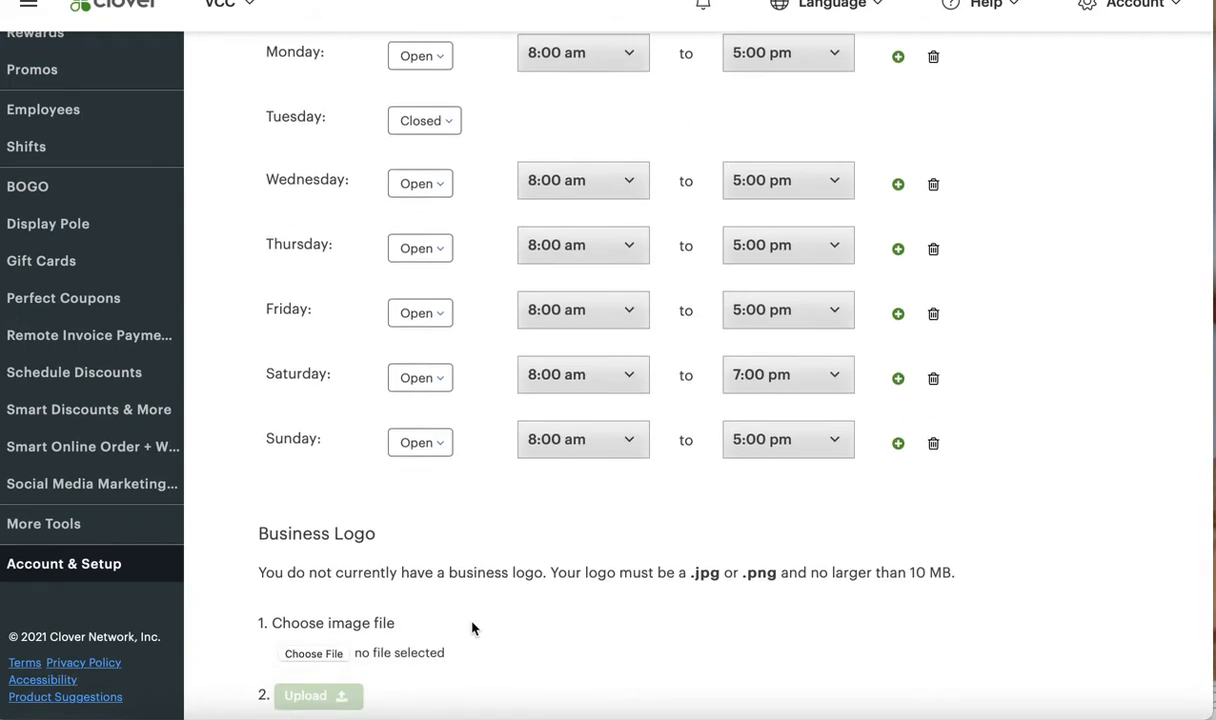
{"action": "scroll", "coordinate": [451, 271], "scroll_direction": "up", "scroll_amount": 4}
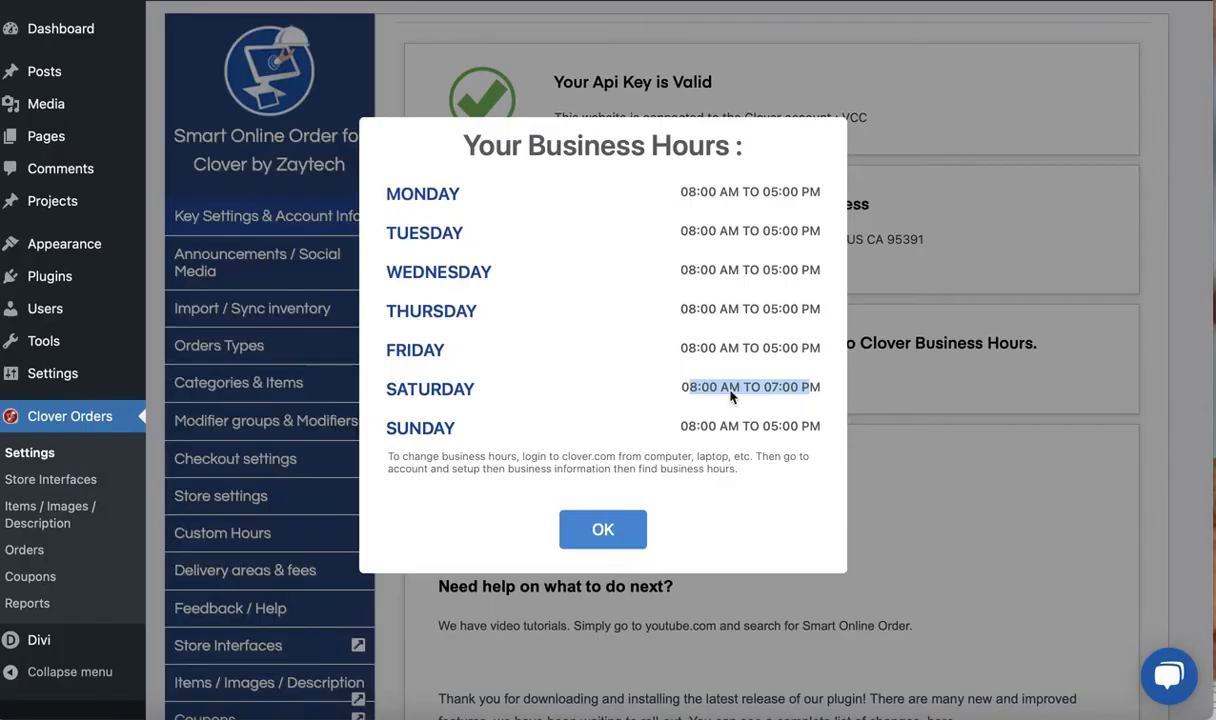
Return to the WordPress Clover Orders settings, display the Clover hours afresh and check the Tuesday entry
{"action": "left_click", "coordinate": [615, 535]}
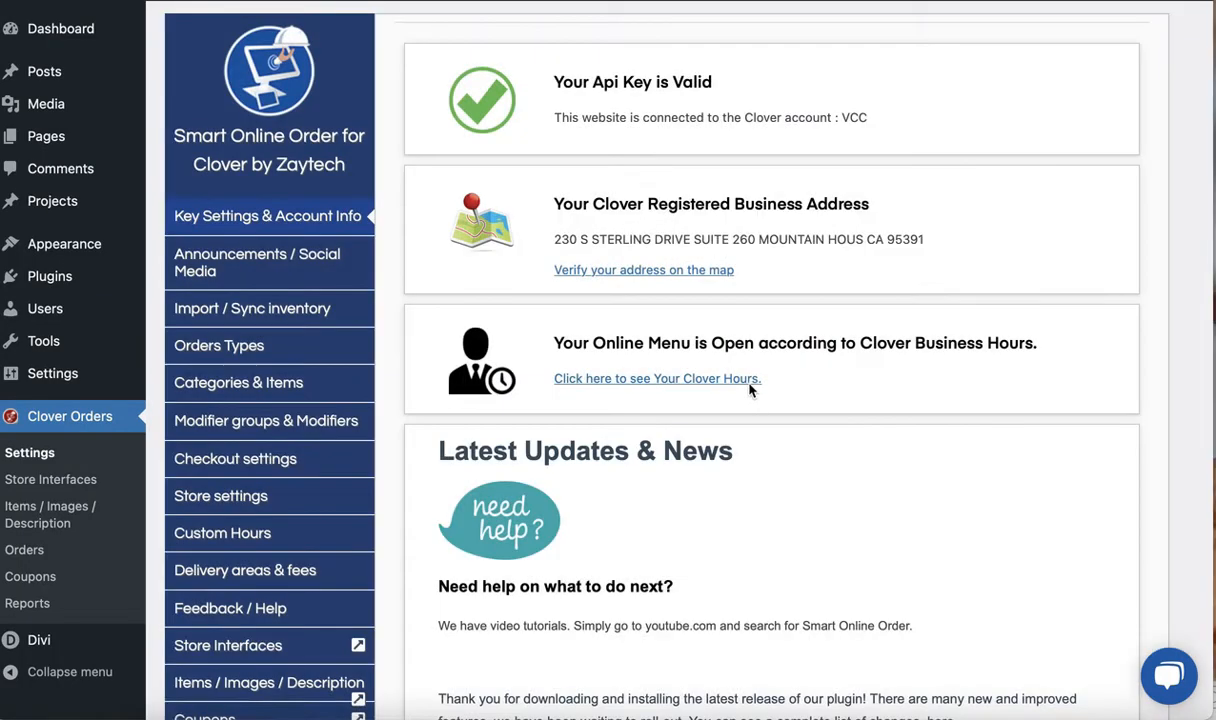
{"action": "left_click", "coordinate": [673, 378]}
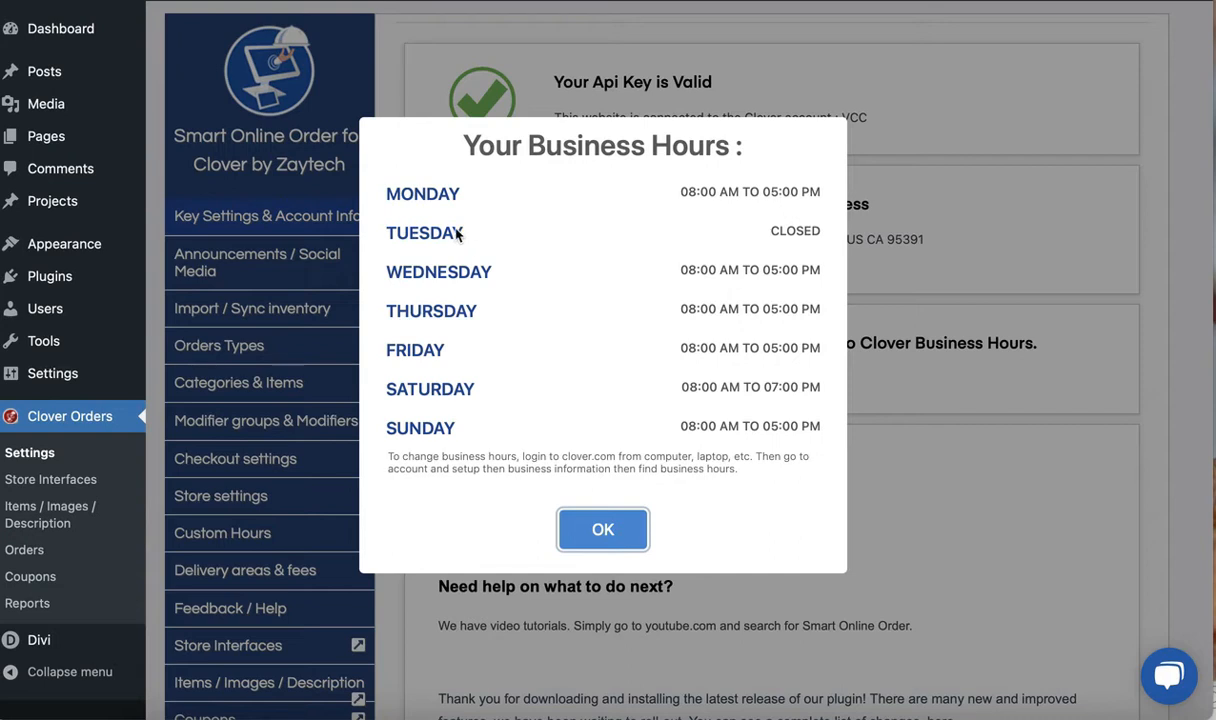
{"action": "left_click_drag", "start_coordinate": [372, 233], "coordinate": [504, 235]}
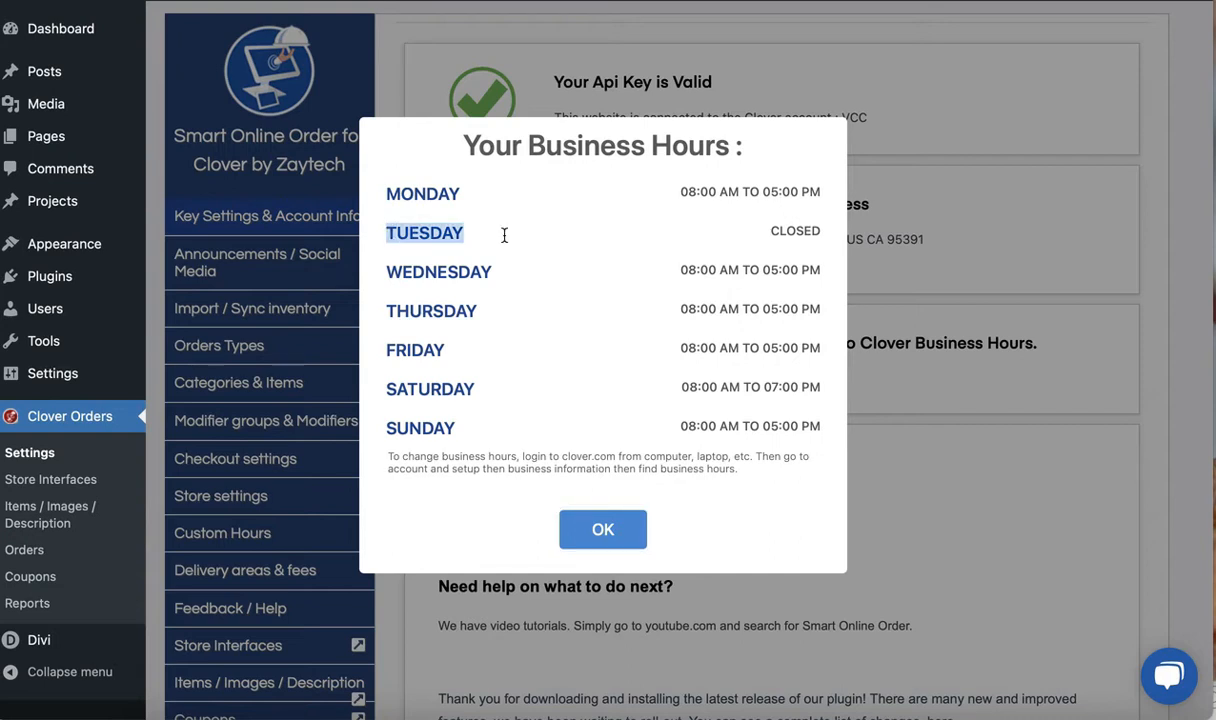
{"action": "left_click_drag", "start_coordinate": [771, 229], "coordinate": [816, 228]}
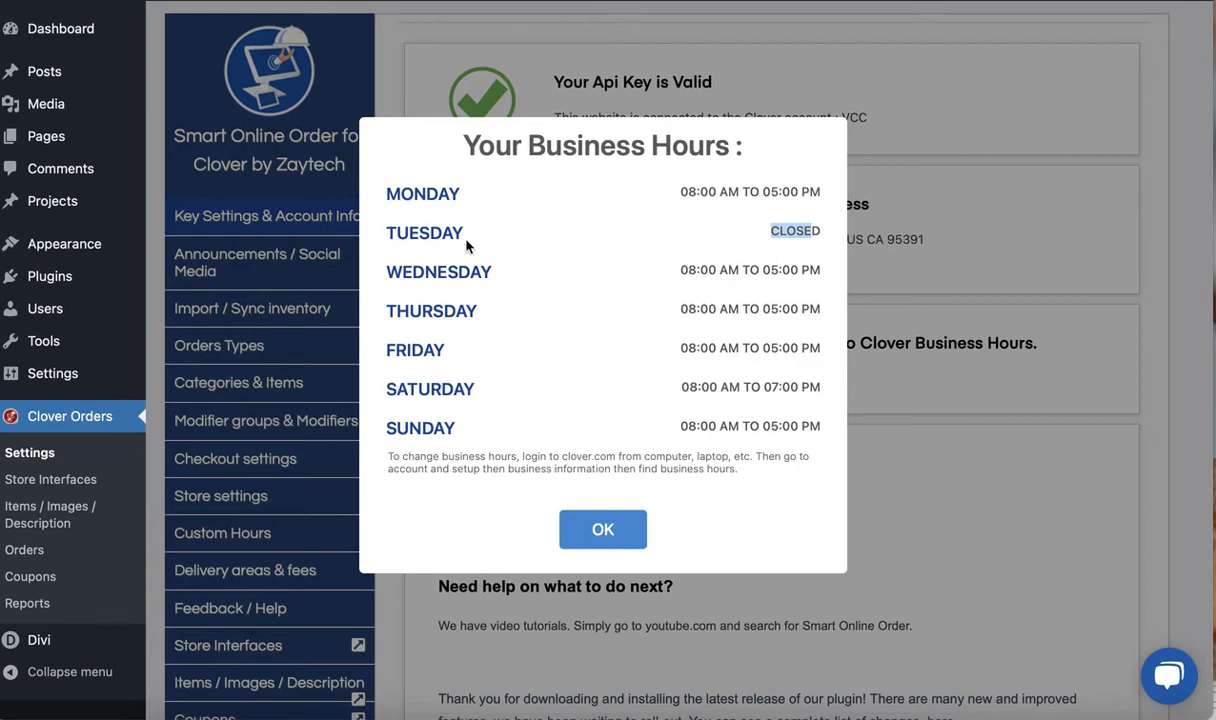
{"action": "left_click_drag", "start_coordinate": [389, 232], "coordinate": [457, 234]}
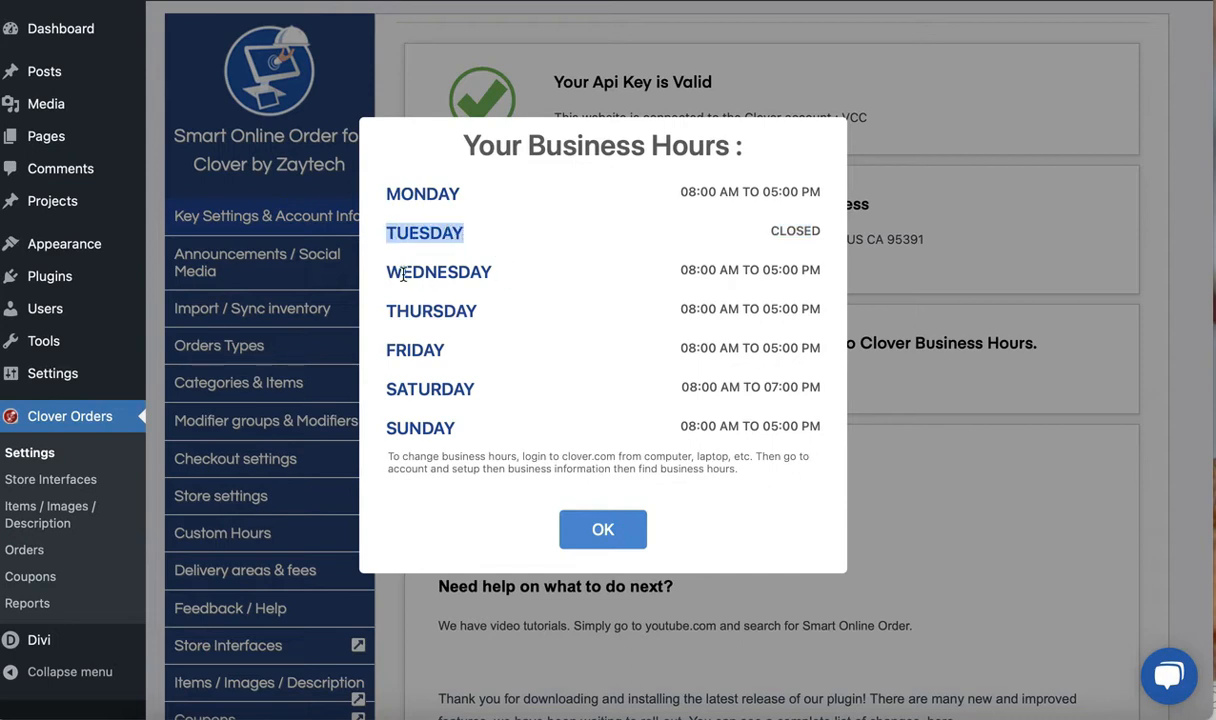
{"action": "left_click_drag", "start_coordinate": [392, 274], "coordinate": [490, 274]}
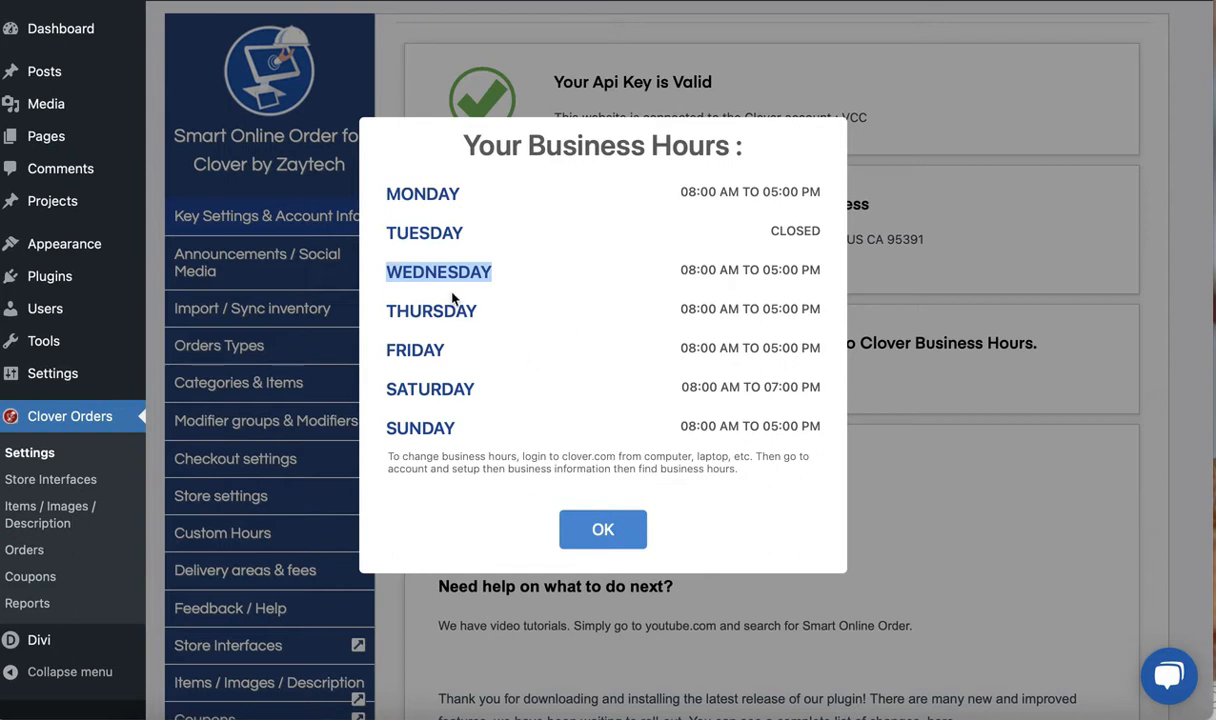
{"action": "left_click_drag", "start_coordinate": [798, 231], "coordinate": [672, 303]}
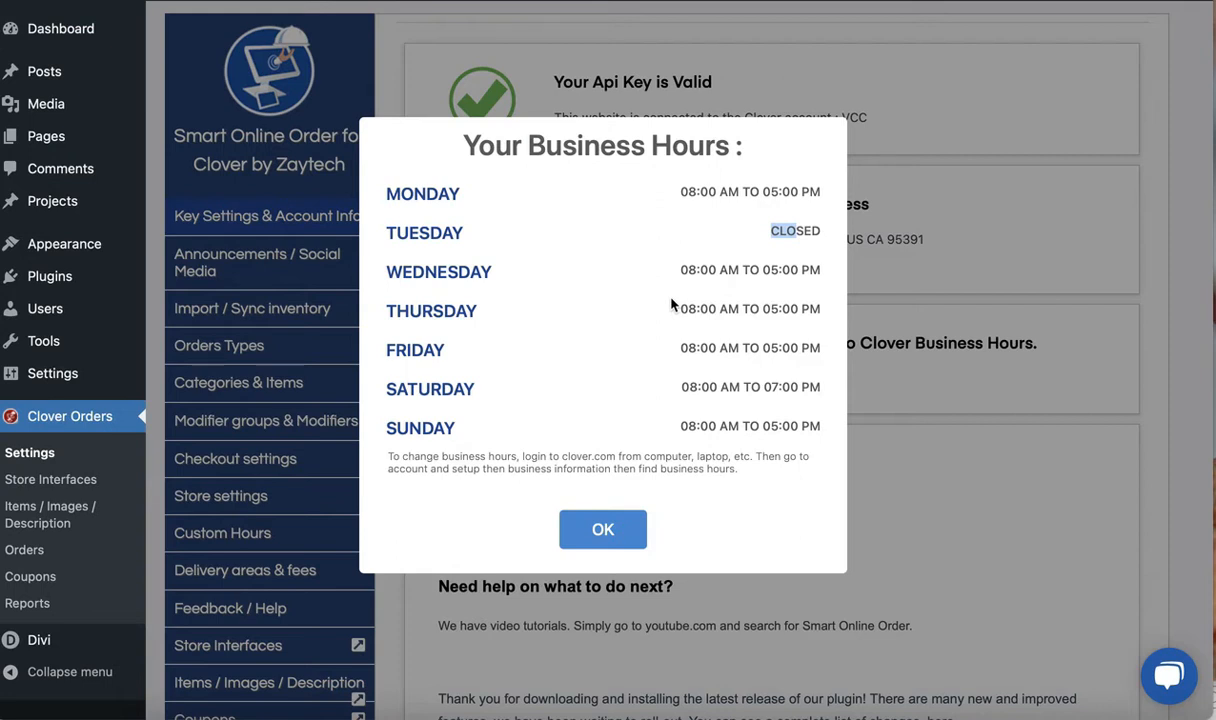
{"action": "left_click", "coordinate": [774, 233]}
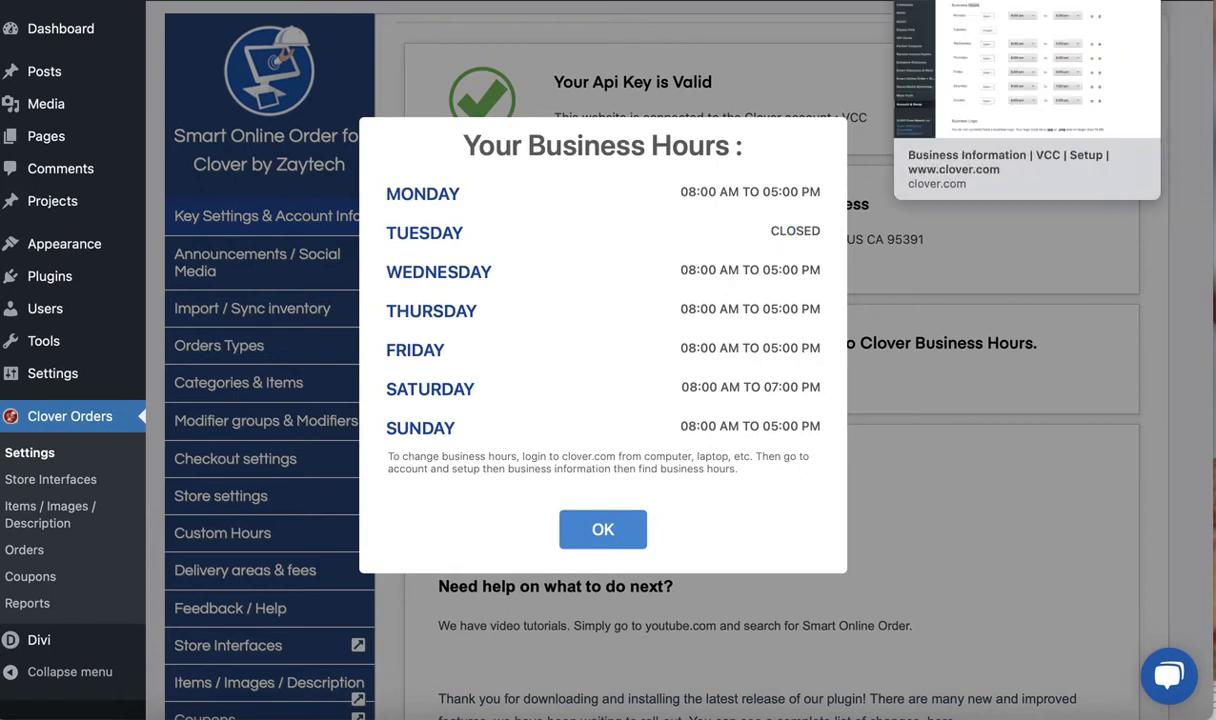
Switch to the Clover dashboard and try to save Tuesday as Open in Business Hours without selecting any times
{"action": "left_click", "coordinate": [900, 1]}
{"action": "left_click", "coordinate": [425, 228]}
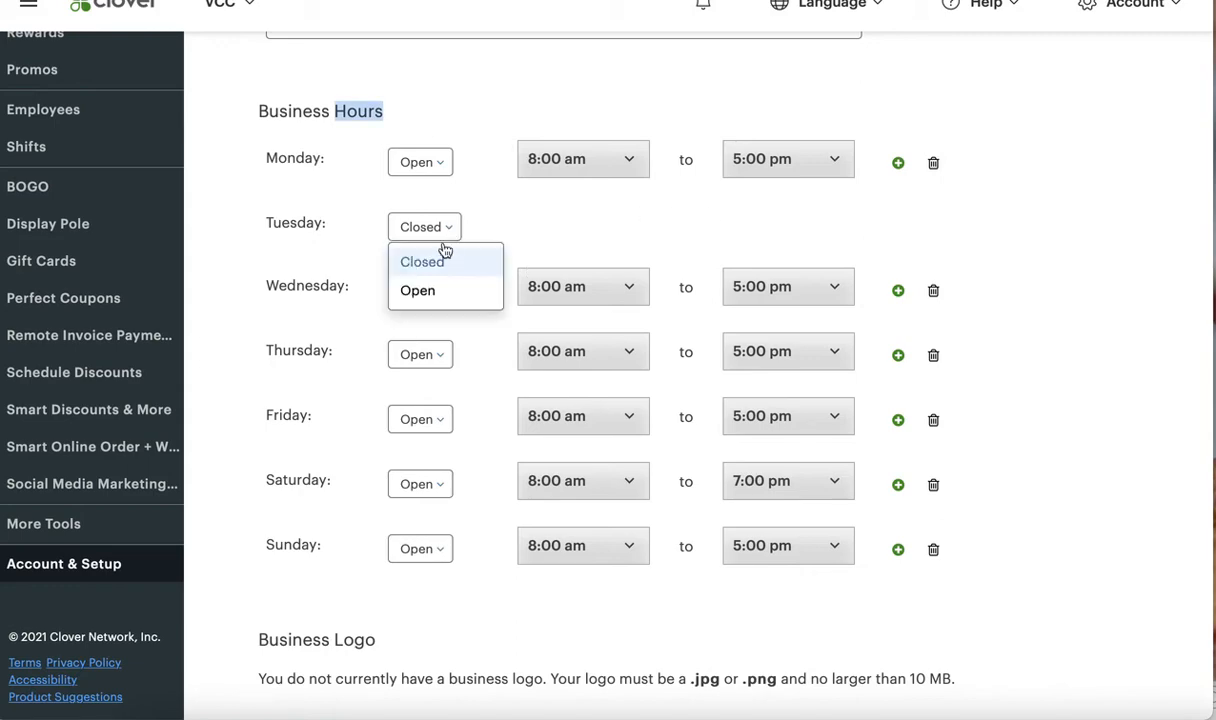
{"action": "left_click", "coordinate": [425, 283]}
{"action": "scroll", "coordinate": [486, 457], "scroll_direction": "down", "scroll_amount": 4}
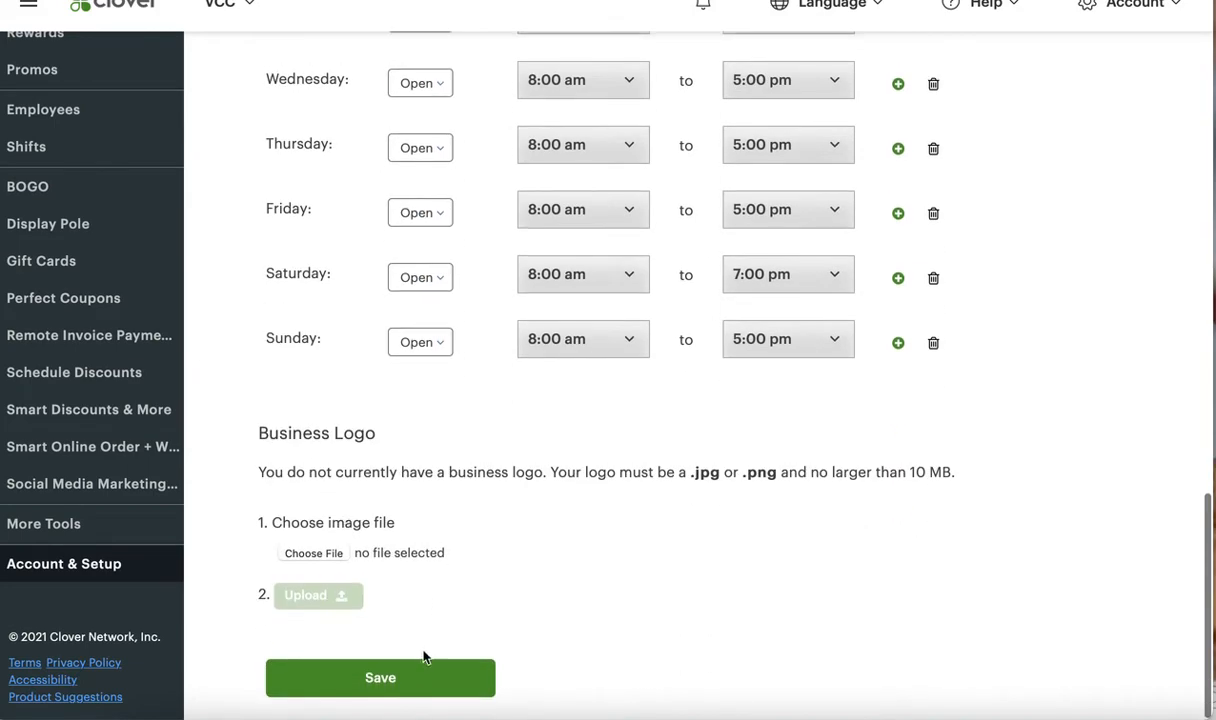
{"action": "left_click", "coordinate": [421, 667]}
{"action": "scroll", "coordinate": [421, 667], "scroll_direction": "up", "scroll_amount": 3}
{"action": "scroll", "coordinate": [485, 510], "scroll_direction": "down", "scroll_amount": 3}
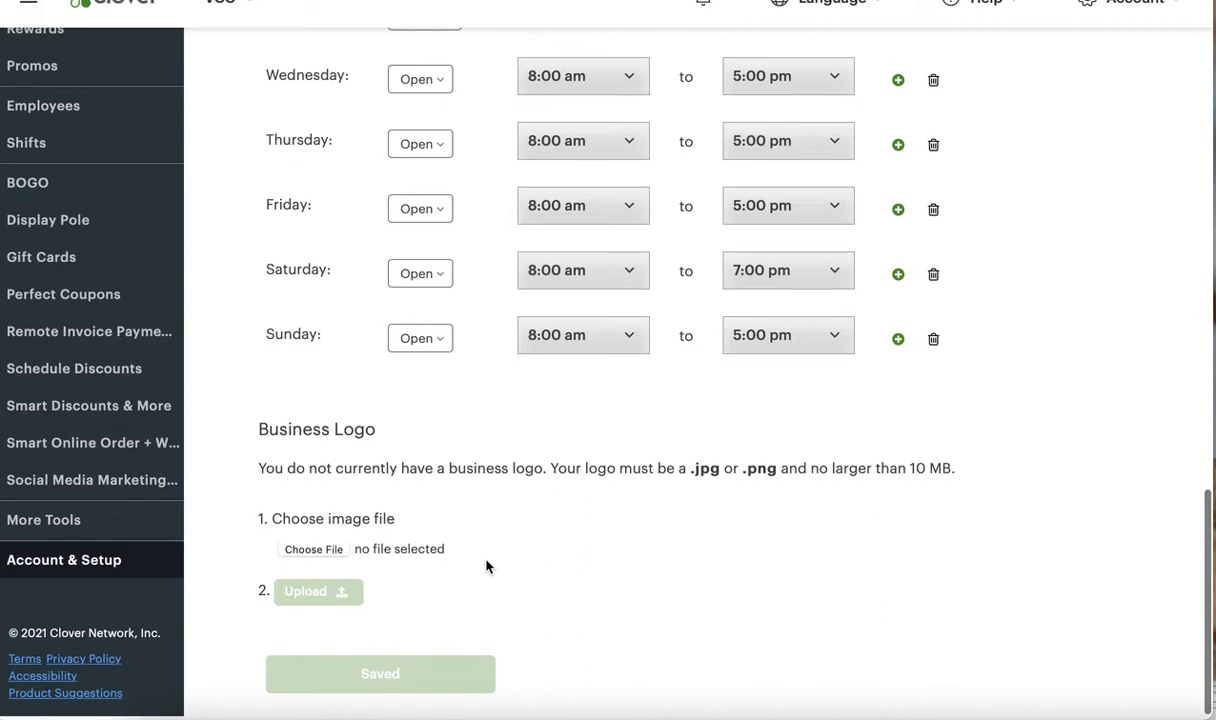
{"action": "scroll", "coordinate": [486, 566], "scroll_direction": "up", "scroll_amount": 2}
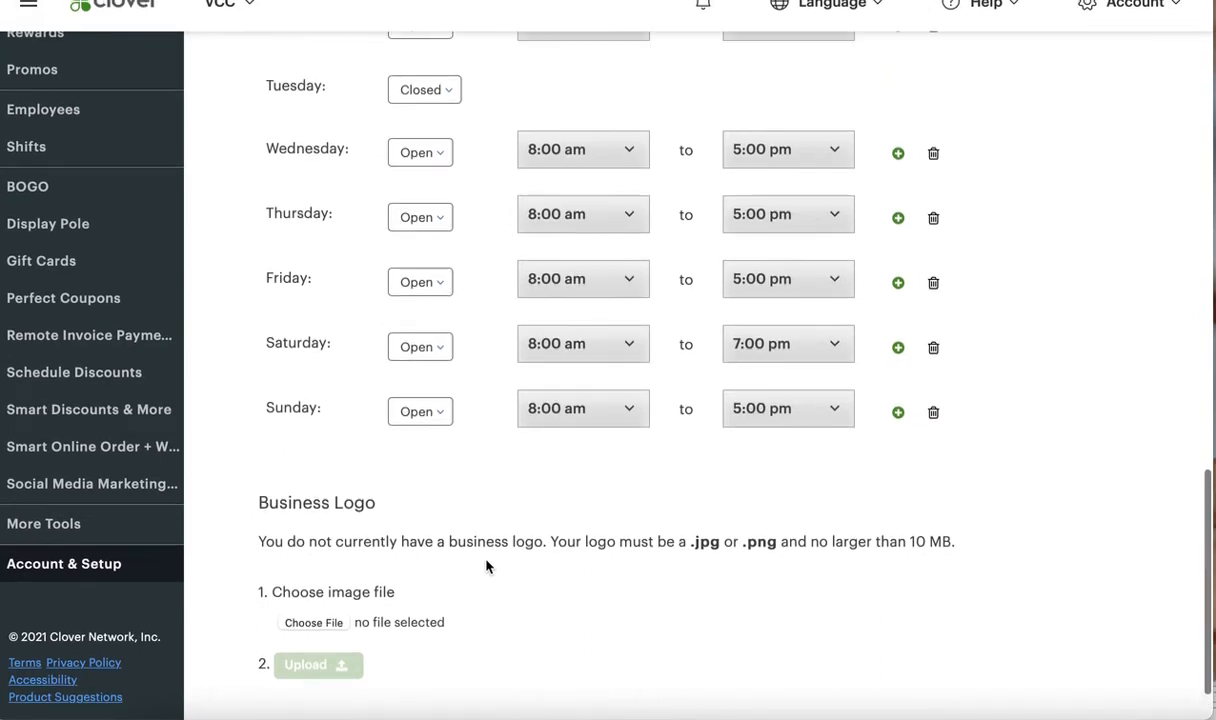
{"action": "scroll", "coordinate": [486, 566], "scroll_direction": "up", "scroll_amount": 1}
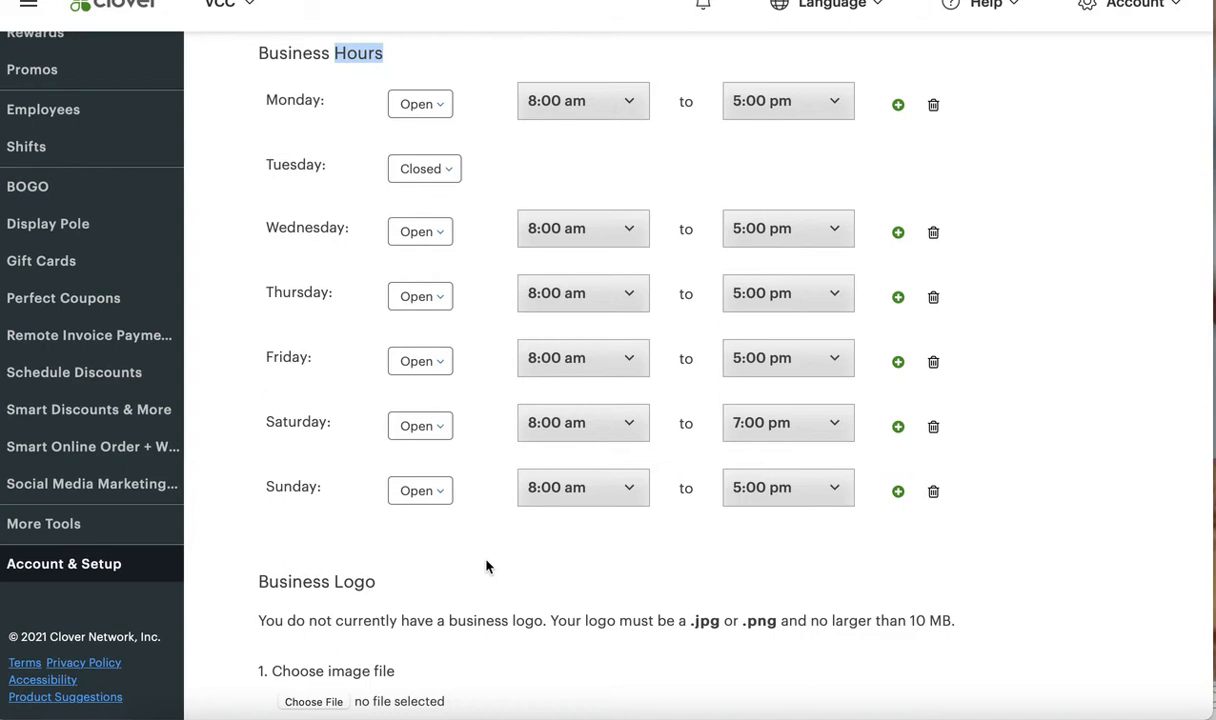
{"action": "scroll", "coordinate": [486, 566], "scroll_direction": "down", "scroll_amount": 2}
{"action": "scroll", "coordinate": [486, 564], "scroll_direction": "up", "scroll_amount": 2}
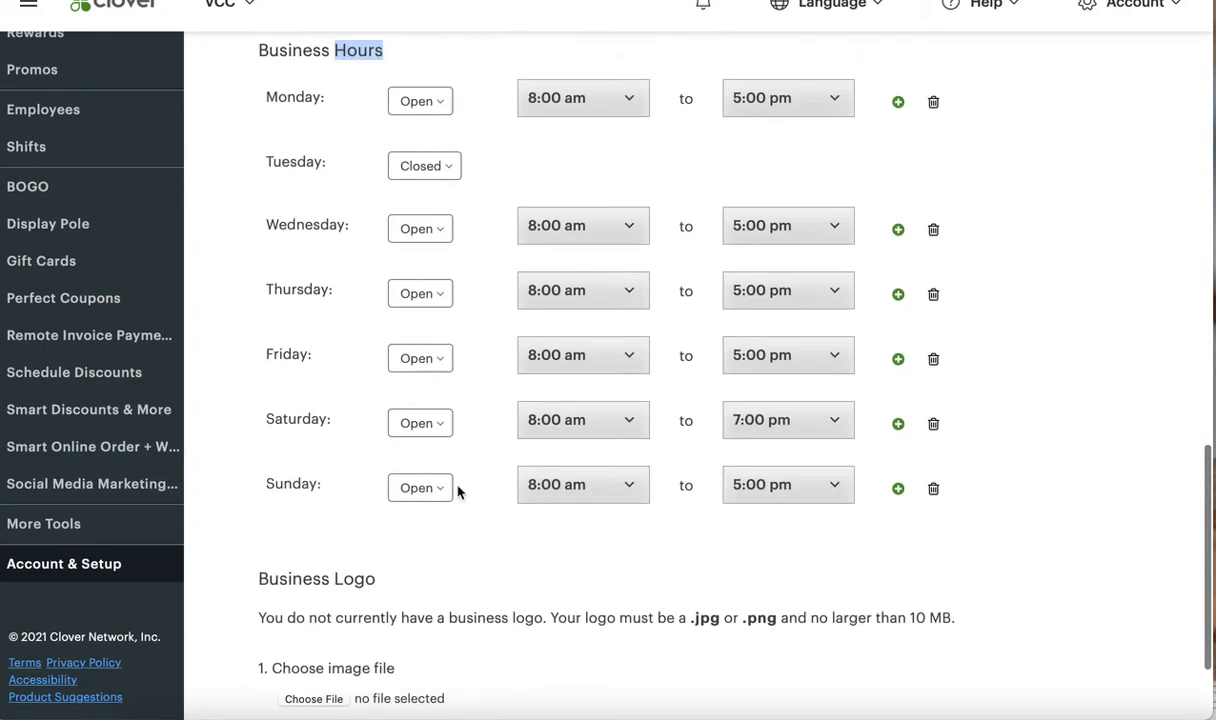
Set Tuesday to Open in Business Hours with an opening time of 8:00 am
{"action": "left_click", "coordinate": [447, 165]}
{"action": "left_click", "coordinate": [425, 227]}
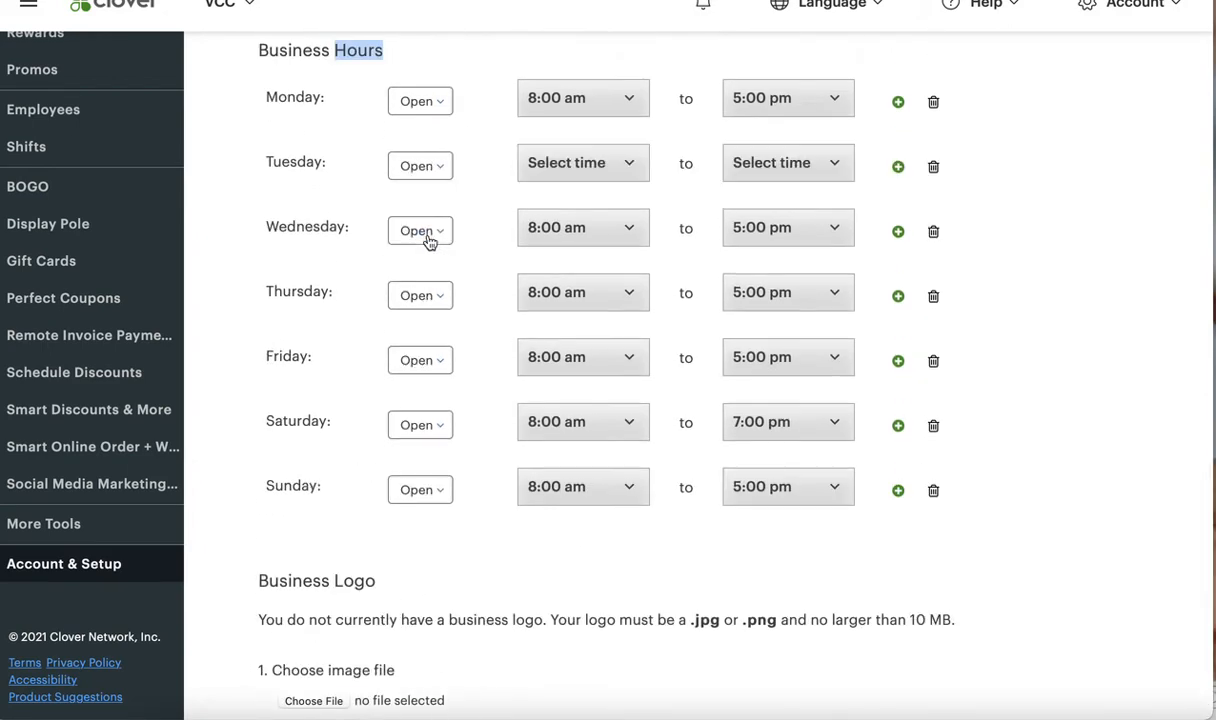
{"action": "scroll", "coordinate": [492, 411], "scroll_direction": "down", "scroll_amount": 2}
{"action": "scroll", "coordinate": [492, 411], "scroll_direction": "up", "scroll_amount": 2}
{"action": "left_click", "coordinate": [625, 160]}
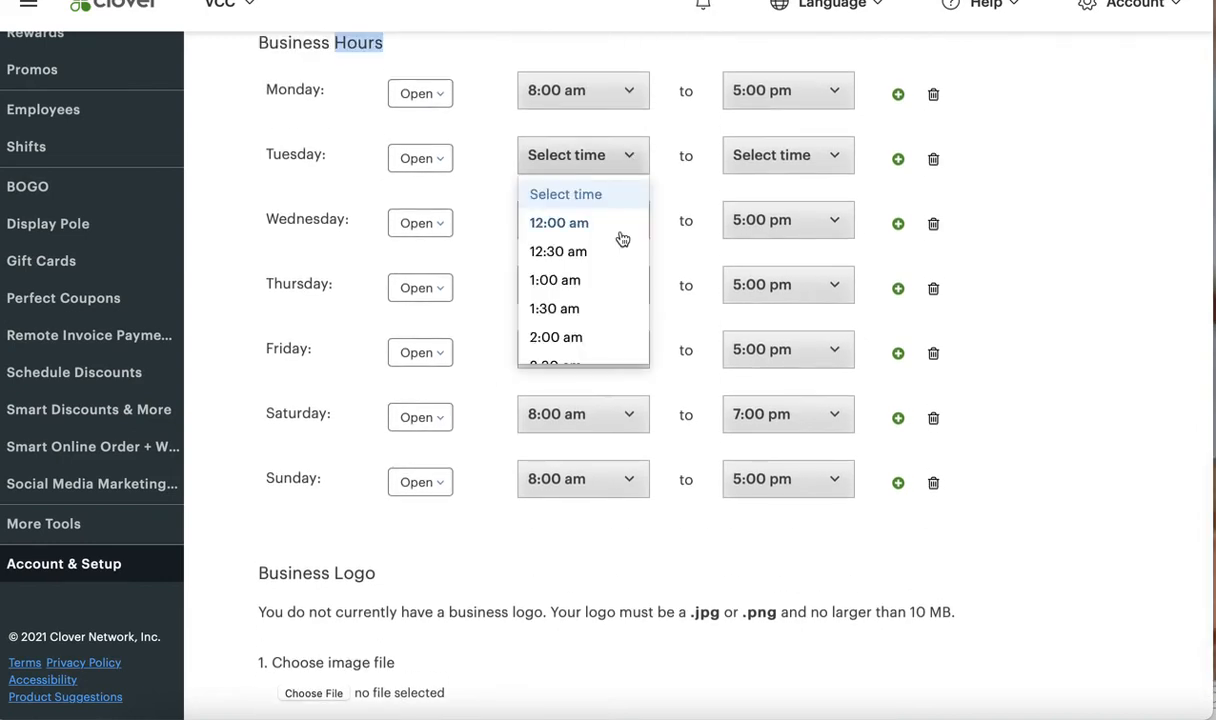
{"action": "scroll", "coordinate": [586, 294], "scroll_direction": "down", "scroll_amount": 2}
{"action": "scroll", "coordinate": [575, 299], "scroll_direction": "down", "scroll_amount": 1}
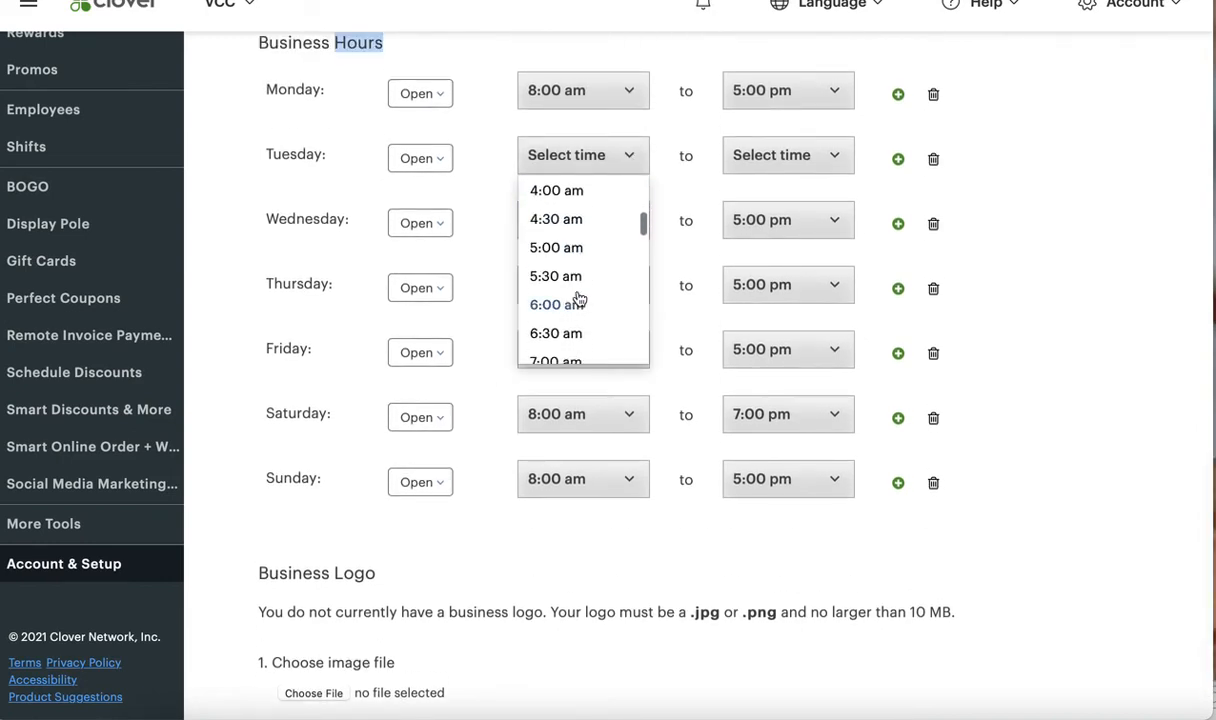
{"action": "scroll", "coordinate": [572, 308], "scroll_direction": "down", "scroll_amount": 1}
{"action": "scroll", "coordinate": [570, 335], "scroll_direction": "down", "scroll_amount": 1}
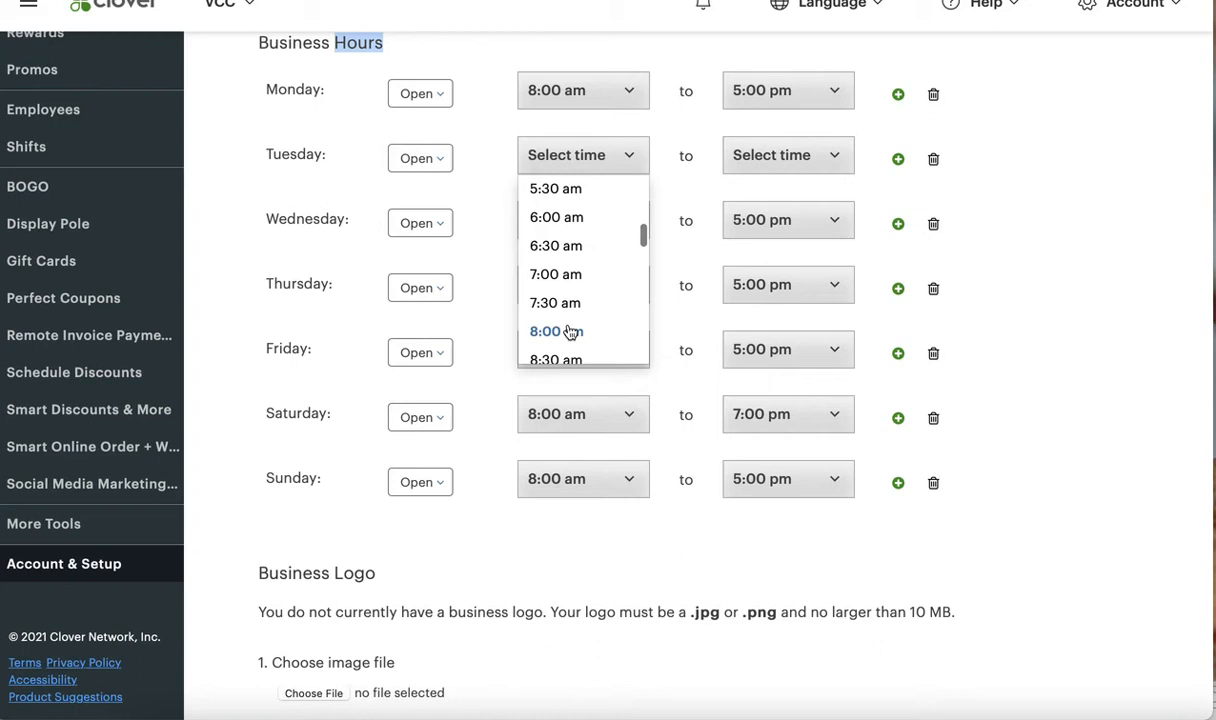
{"action": "left_click", "coordinate": [568, 333]}
Set Tuesday's closing time to 5:30 pm and save the business information
{"action": "left_click", "coordinate": [784, 158]}
{"action": "scroll", "coordinate": [770, 280], "scroll_direction": "down", "scroll_amount": 2}
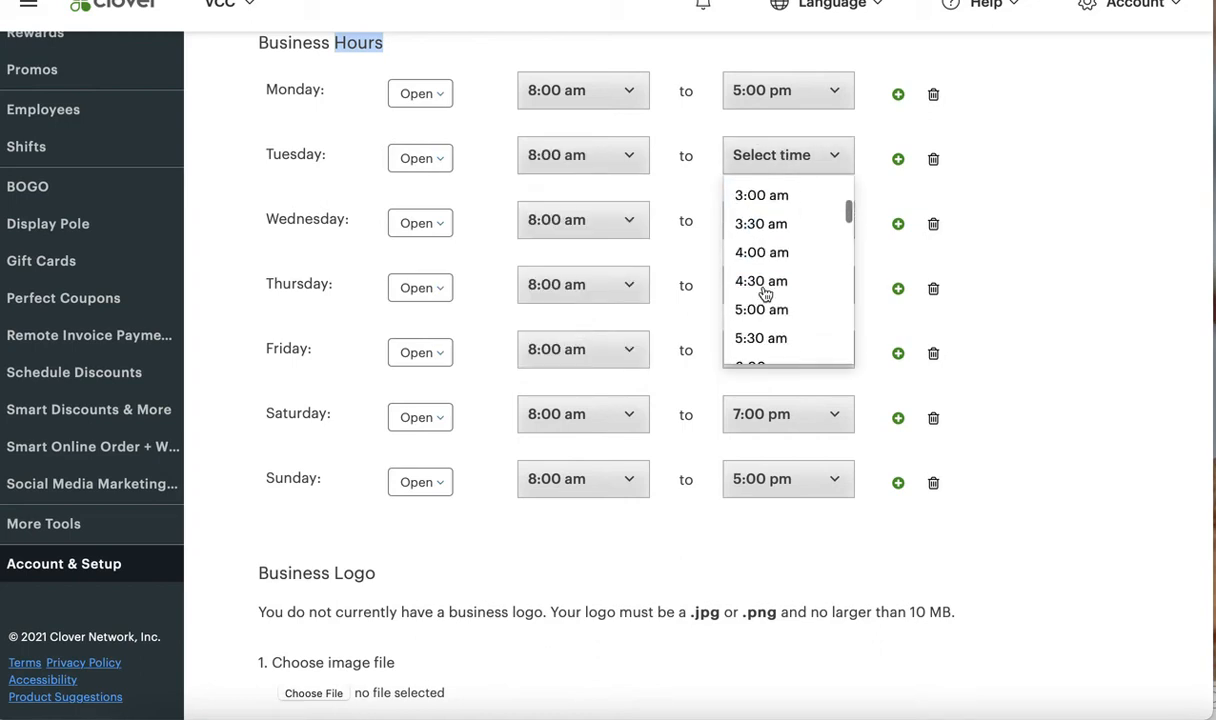
{"action": "left_click", "coordinate": [772, 345]}
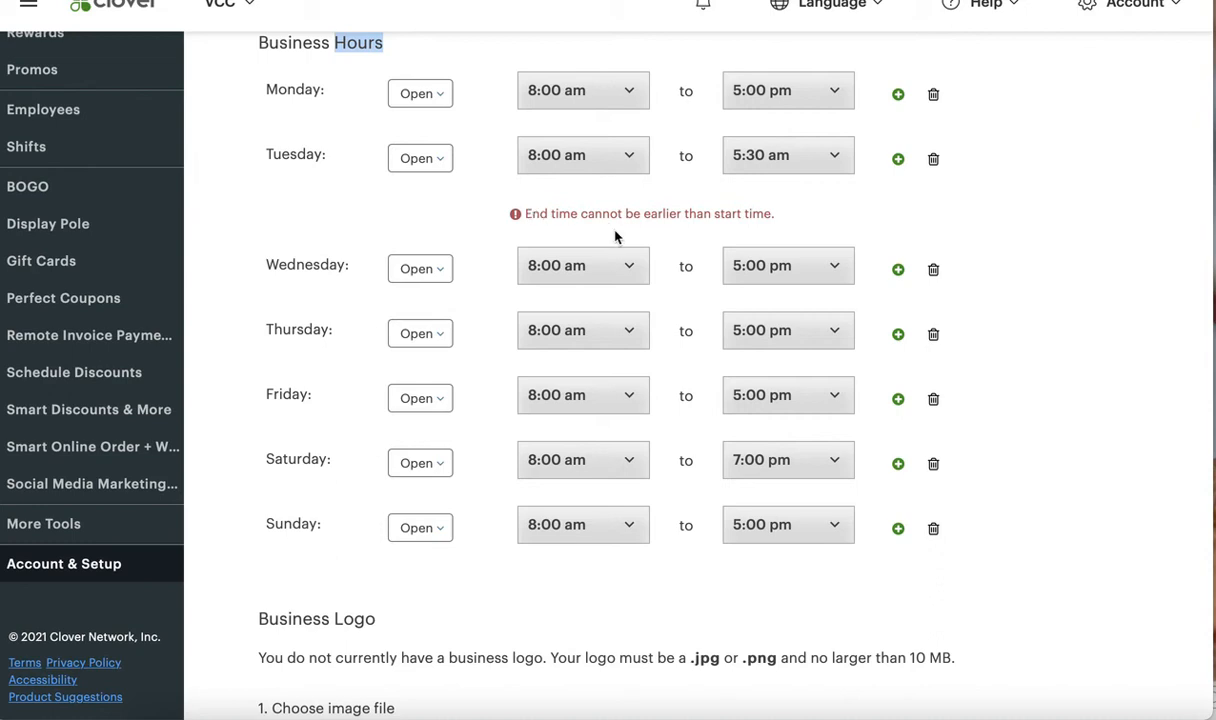
{"action": "left_click", "coordinate": [814, 162]}
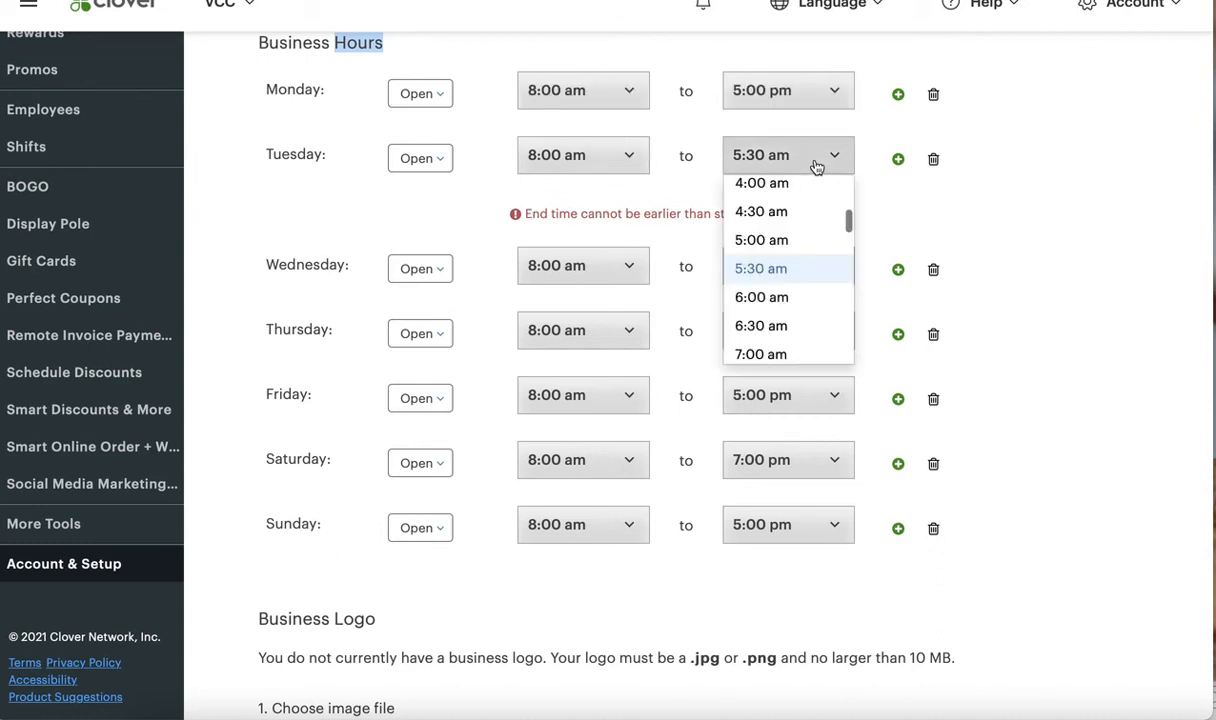
{"action": "scroll", "coordinate": [787, 307], "scroll_direction": "down", "scroll_amount": 7}
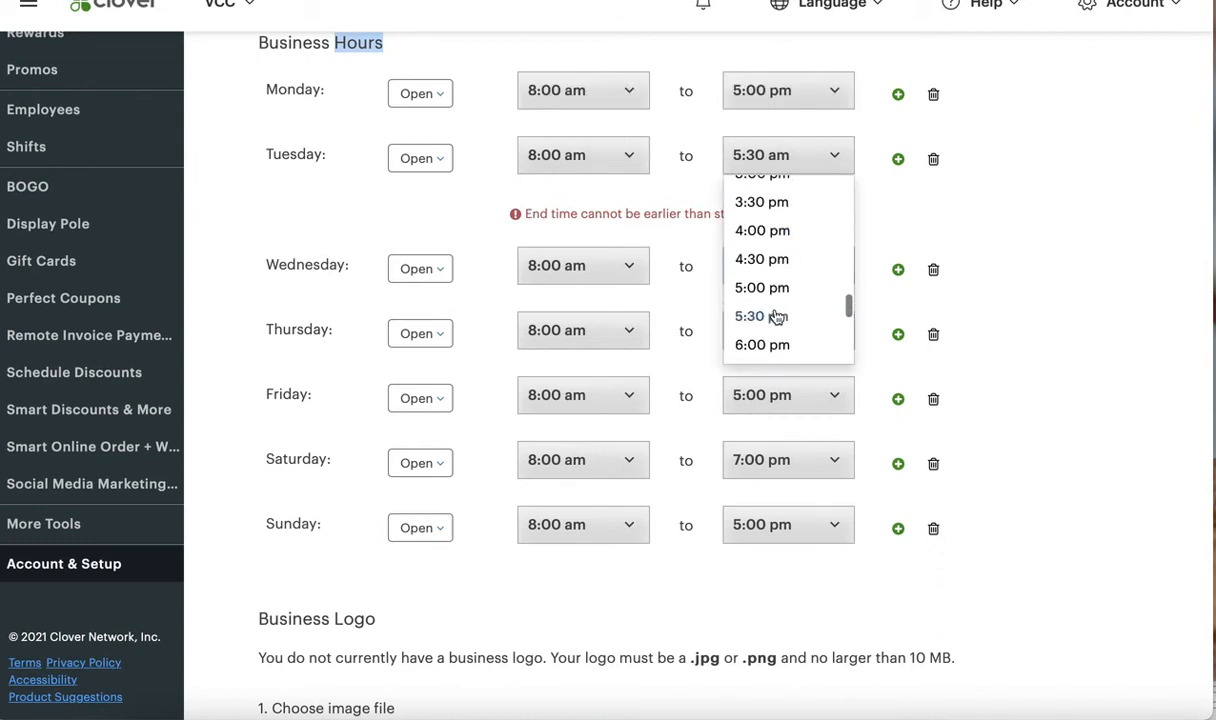
{"action": "left_click", "coordinate": [776, 317]}
{"action": "scroll", "coordinate": [665, 342], "scroll_direction": "down", "scroll_amount": 3}
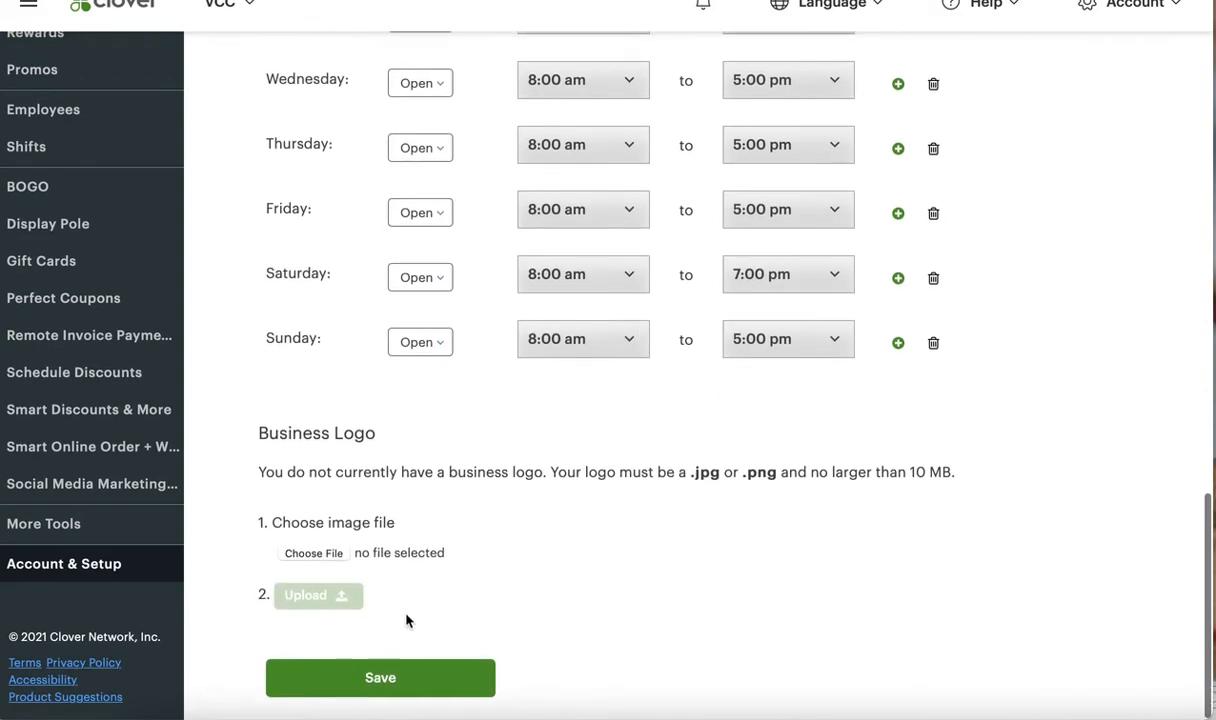
{"action": "left_click", "coordinate": [404, 673]}
{"action": "scroll", "coordinate": [460, 610], "scroll_direction": "down", "scroll_amount": 3}
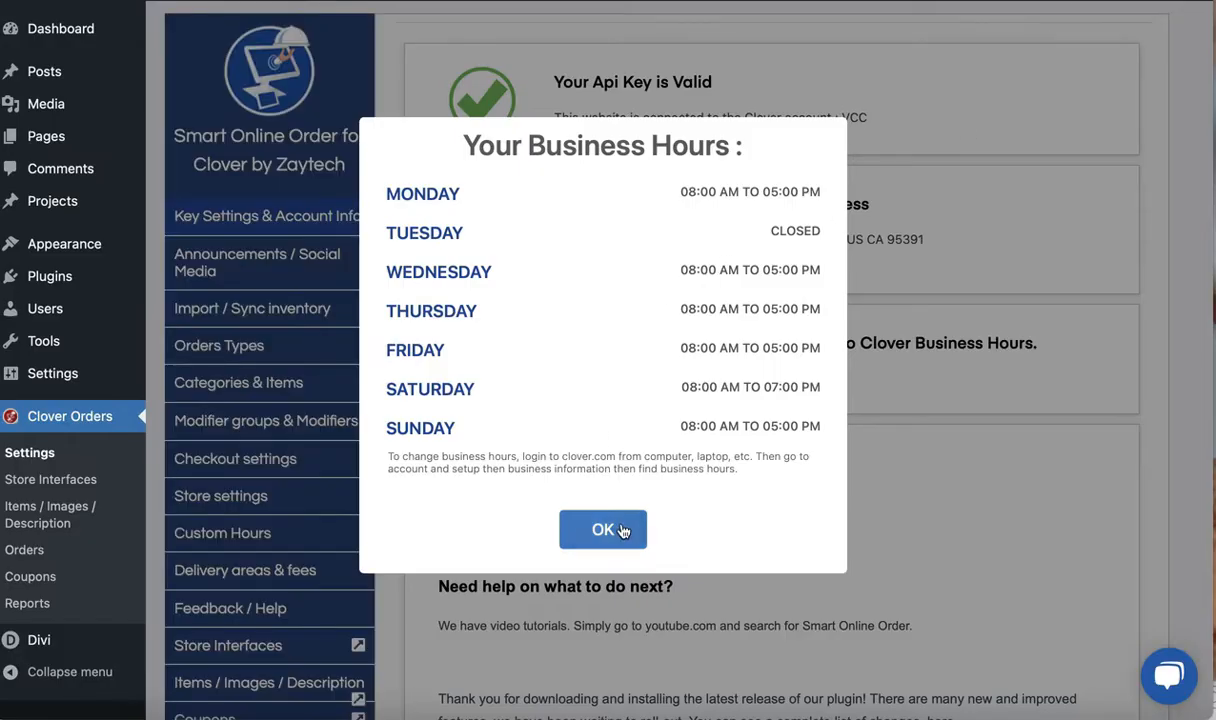
Return to the WordPress Clover Orders settings, dismiss the business hours and review the plugin changes under Latest Updates & News
{"action": "left_click", "coordinate": [621, 531]}
{"action": "scroll", "coordinate": [595, 488], "scroll_direction": "down", "scroll_amount": 3}
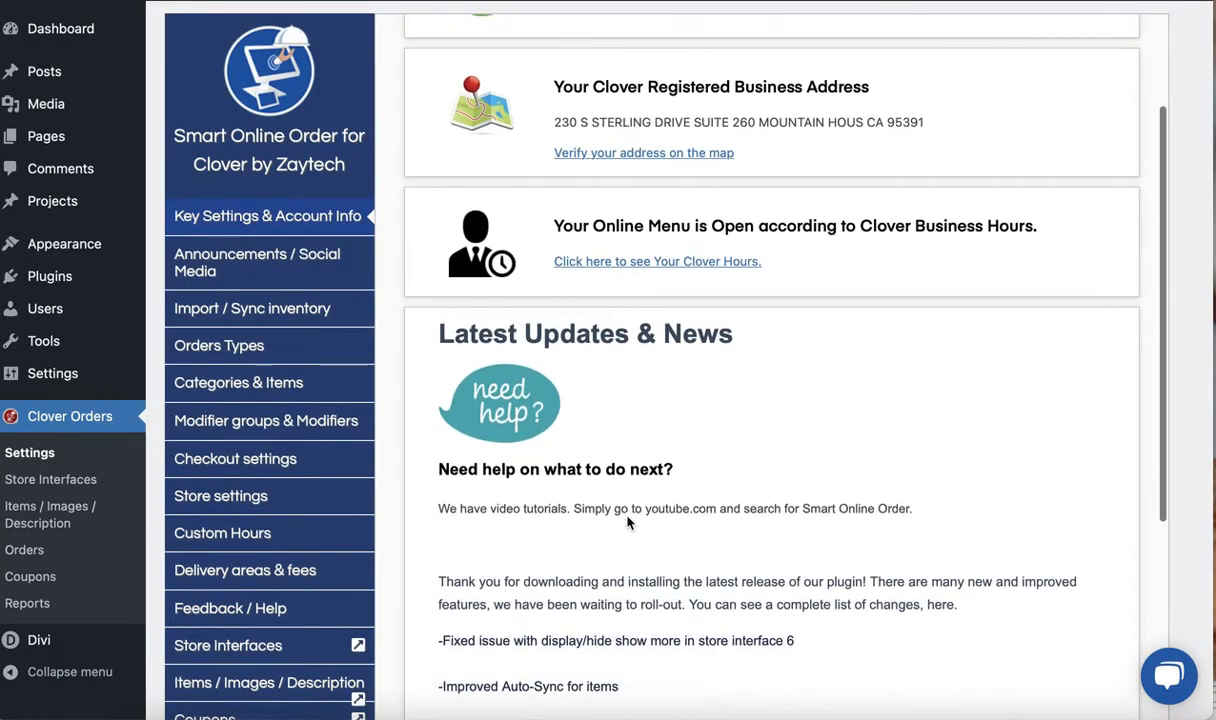
{"action": "left_click_drag", "start_coordinate": [420, 258], "coordinate": [496, 258]}
{"action": "scroll", "coordinate": [427, 385], "scroll_direction": "down", "scroll_amount": 2}
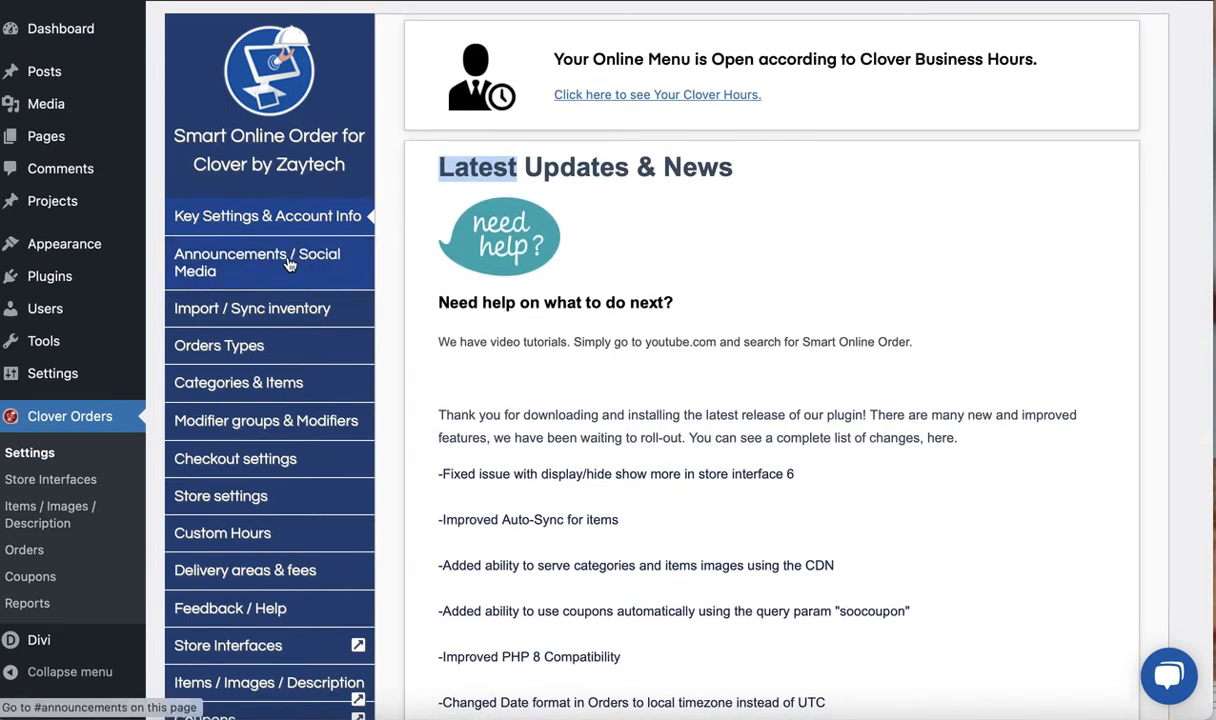
{"action": "scroll", "coordinate": [456, 372], "scroll_direction": "down", "scroll_amount": 1}
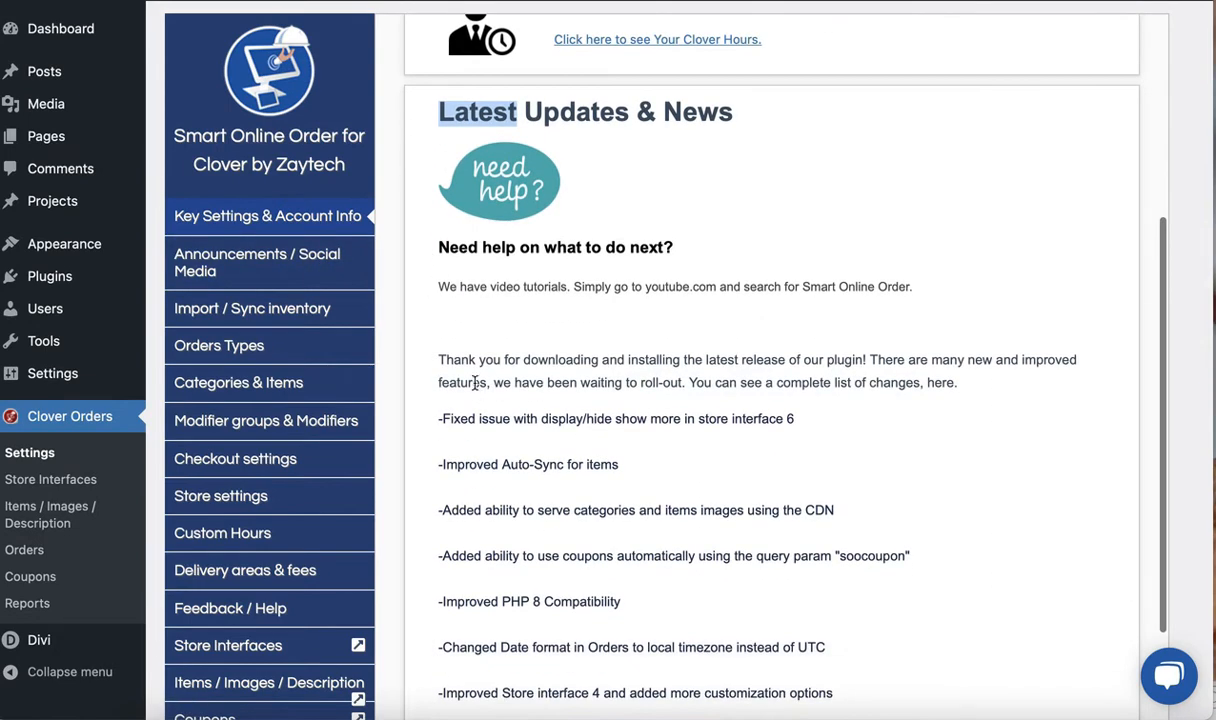
{"action": "left_click_drag", "start_coordinate": [457, 464], "coordinate": [563, 464]}
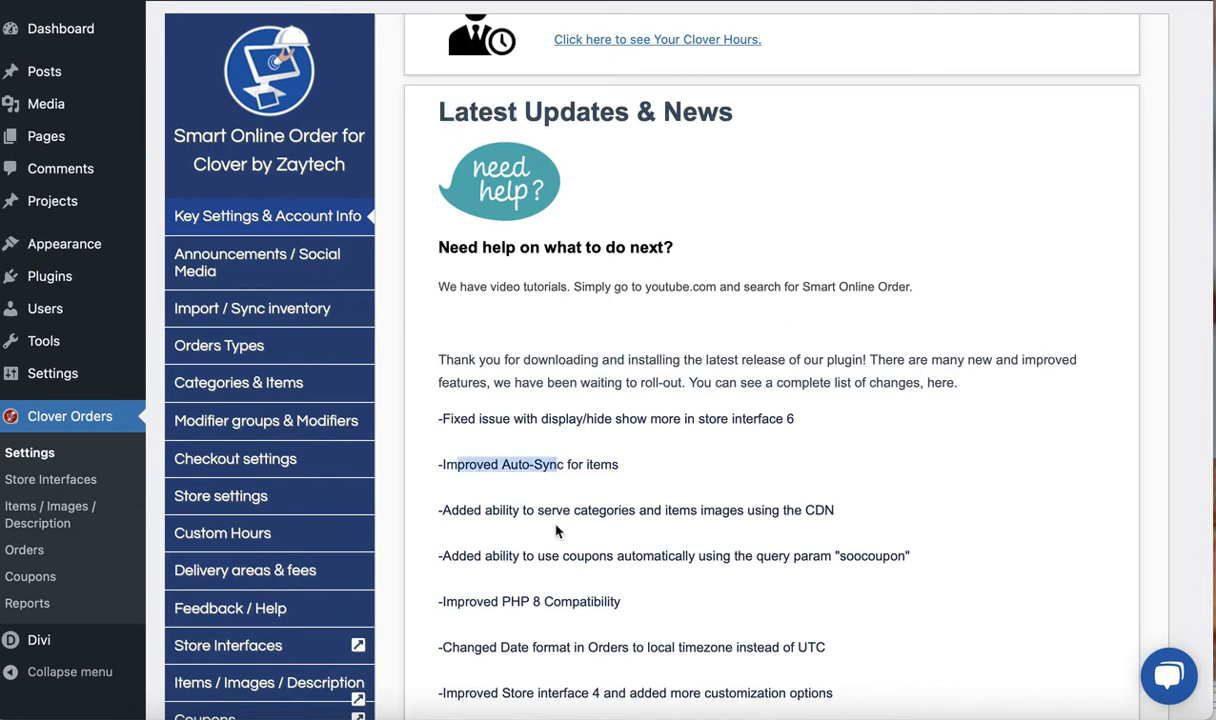
{"action": "scroll", "coordinate": [557, 532], "scroll_direction": "down", "scroll_amount": 2}
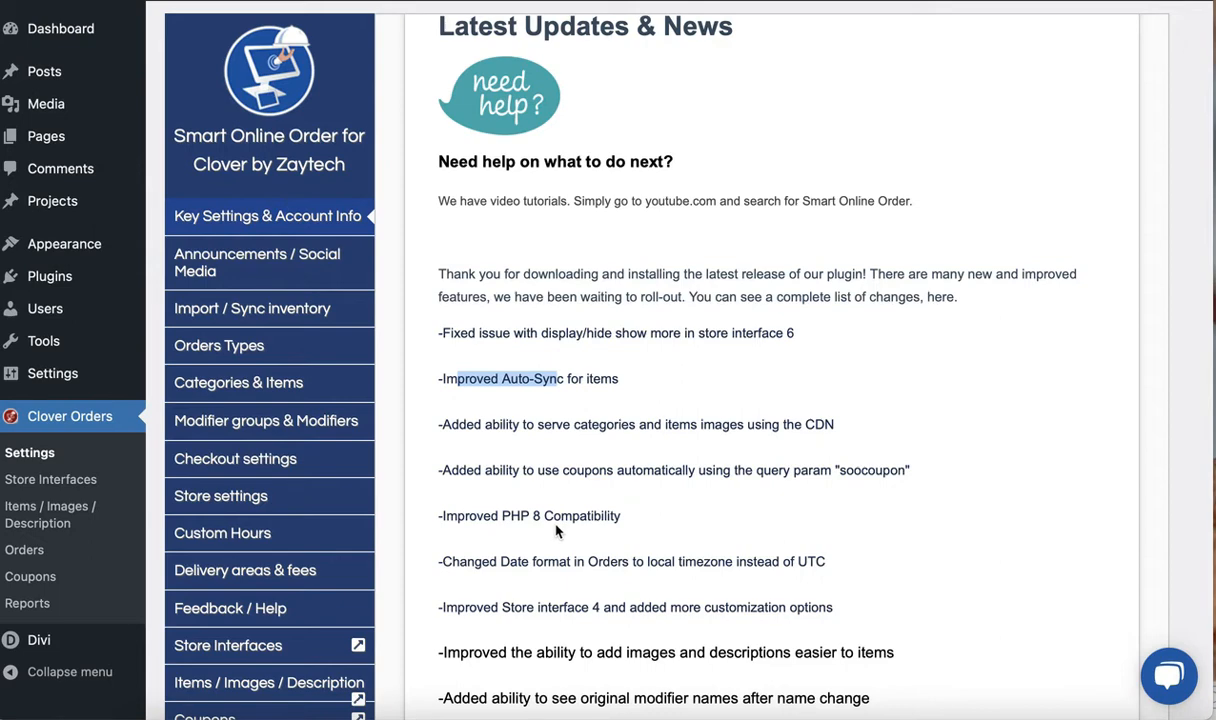
Read the rest of the plugin changes under Latest Updates & News, down to the announcement section and mailing list entries
{"action": "scroll", "coordinate": [557, 531], "scroll_direction": "down", "scroll_amount": 1}
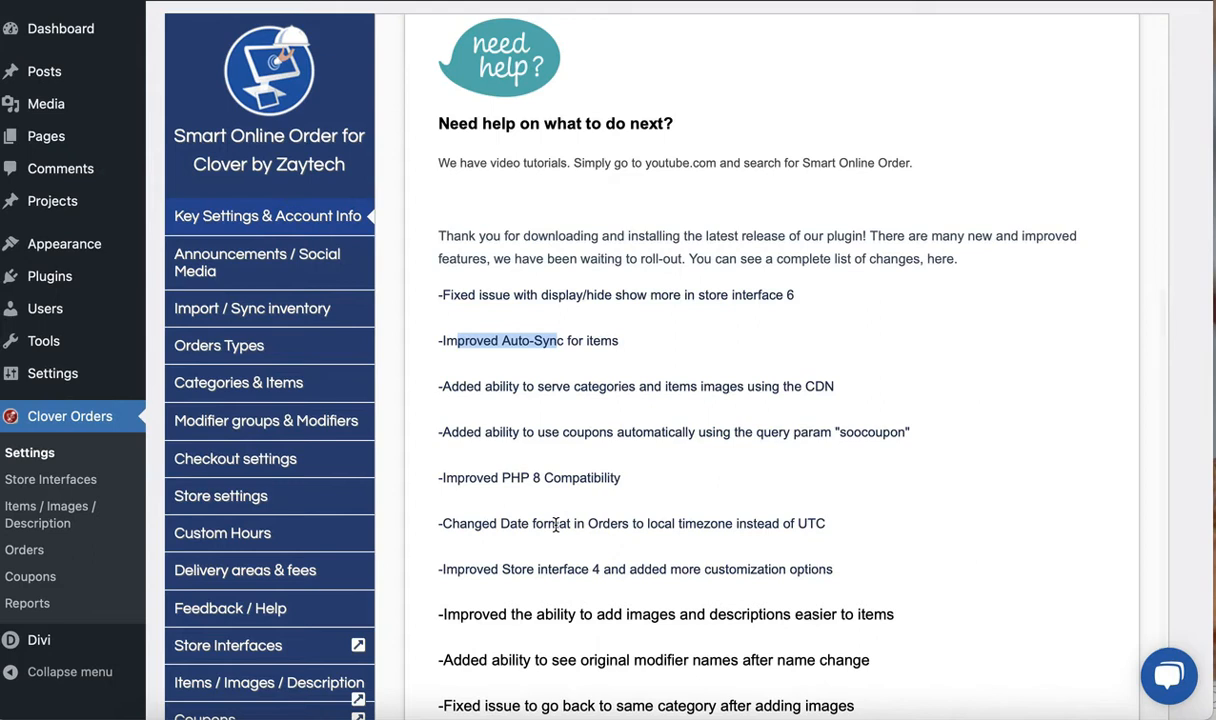
{"action": "left_click", "coordinate": [715, 209]}
{"action": "scroll", "coordinate": [686, 378], "scroll_direction": "down", "scroll_amount": 2}
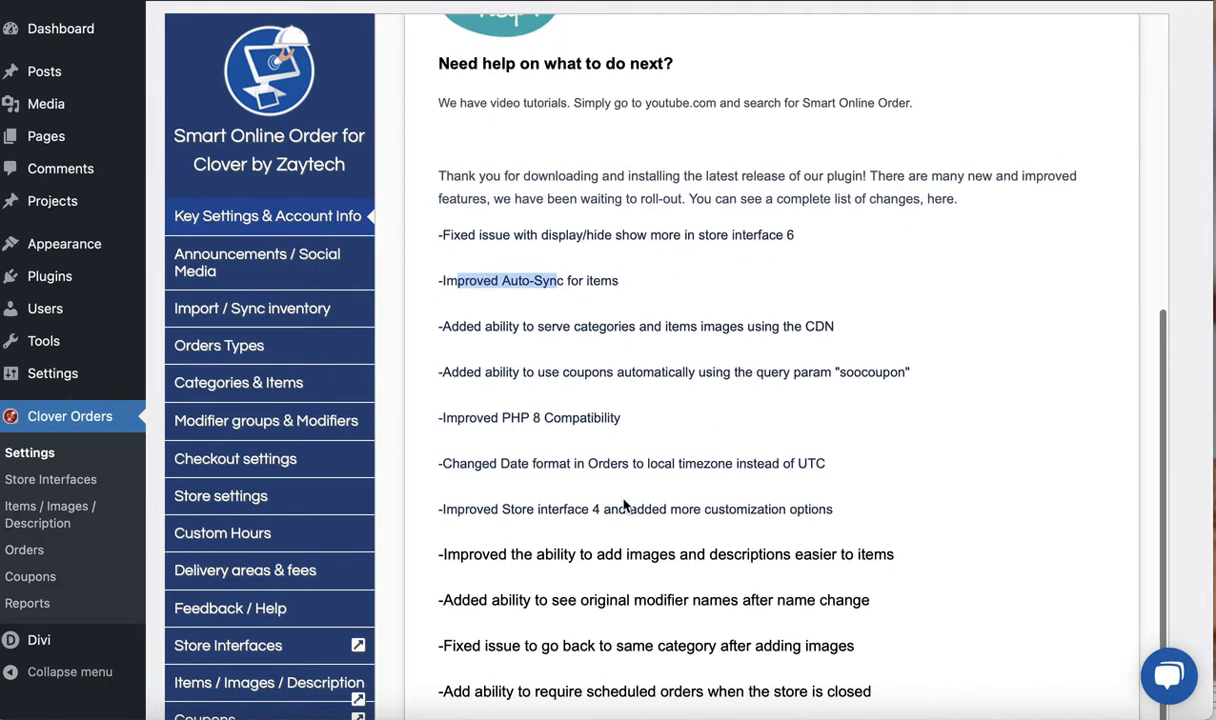
{"action": "scroll", "coordinate": [545, 347], "scroll_direction": "down", "scroll_amount": 6}
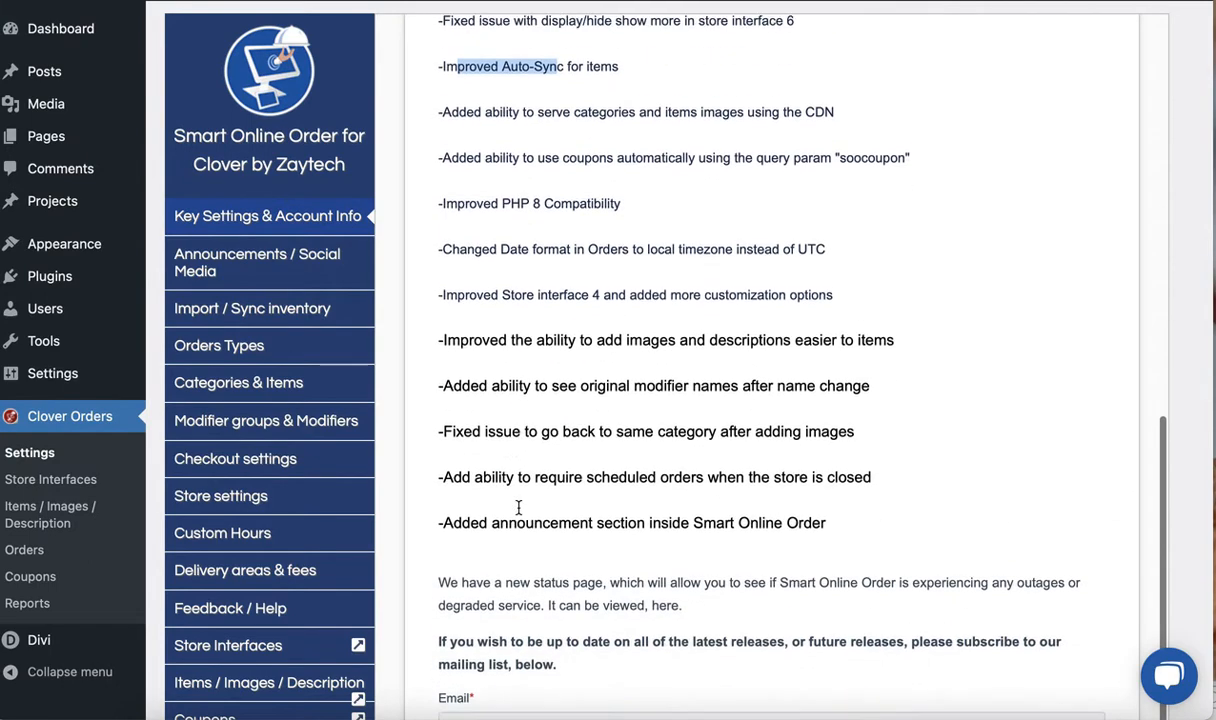
{"action": "scroll", "coordinate": [519, 514], "scroll_direction": "up", "scroll_amount": 4}
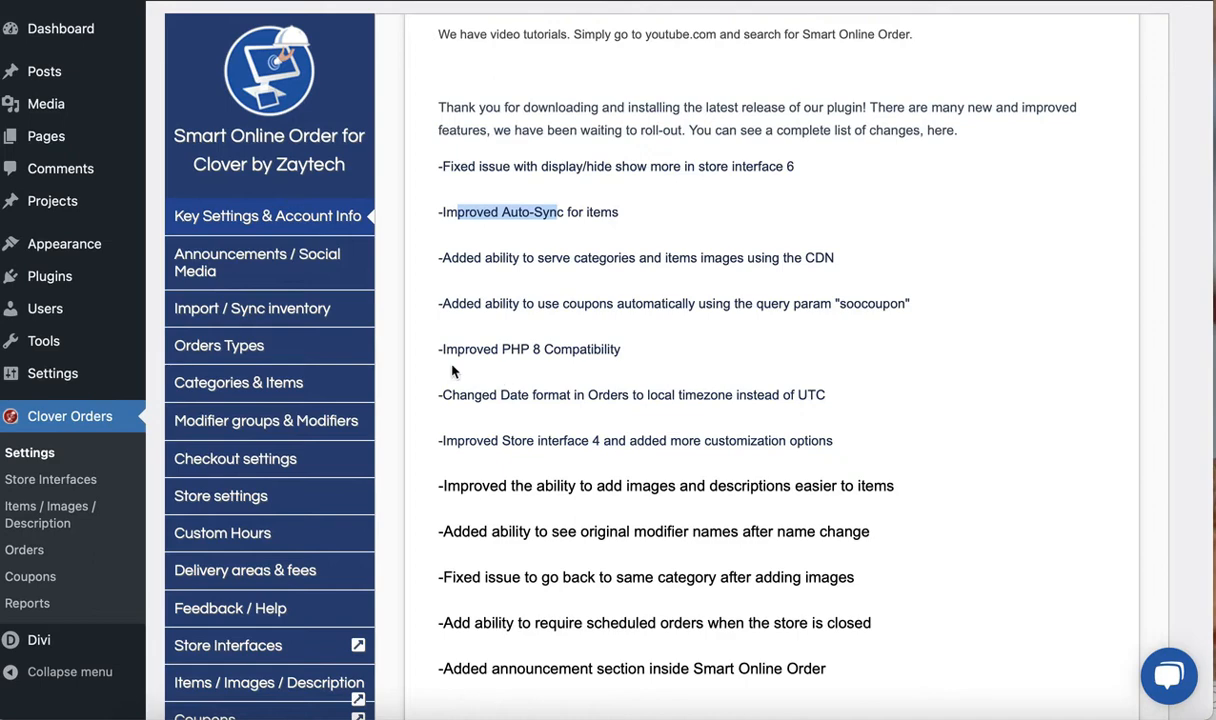
Open Announcements / Social Media and review the Smart Online Order announcement, the Branded Phone App promotion and the meeting link
{"action": "left_click", "coordinate": [257, 271]}
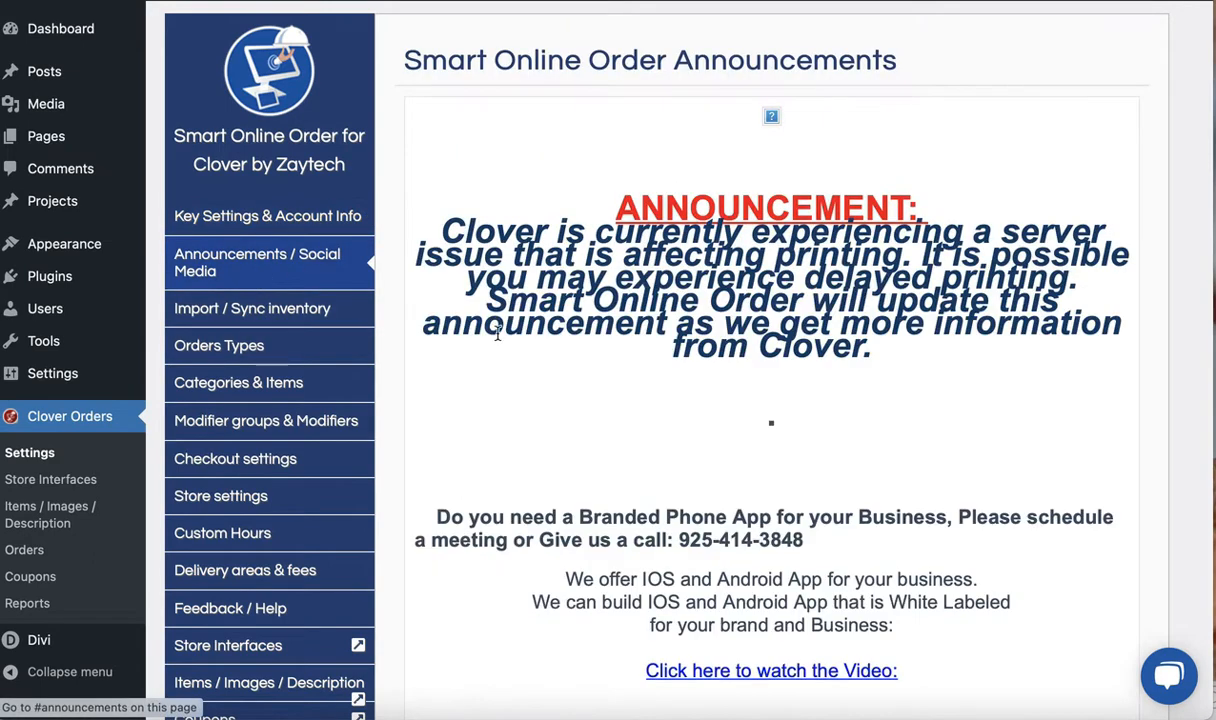
{"action": "scroll", "coordinate": [590, 340], "scroll_direction": "down", "scroll_amount": 8}
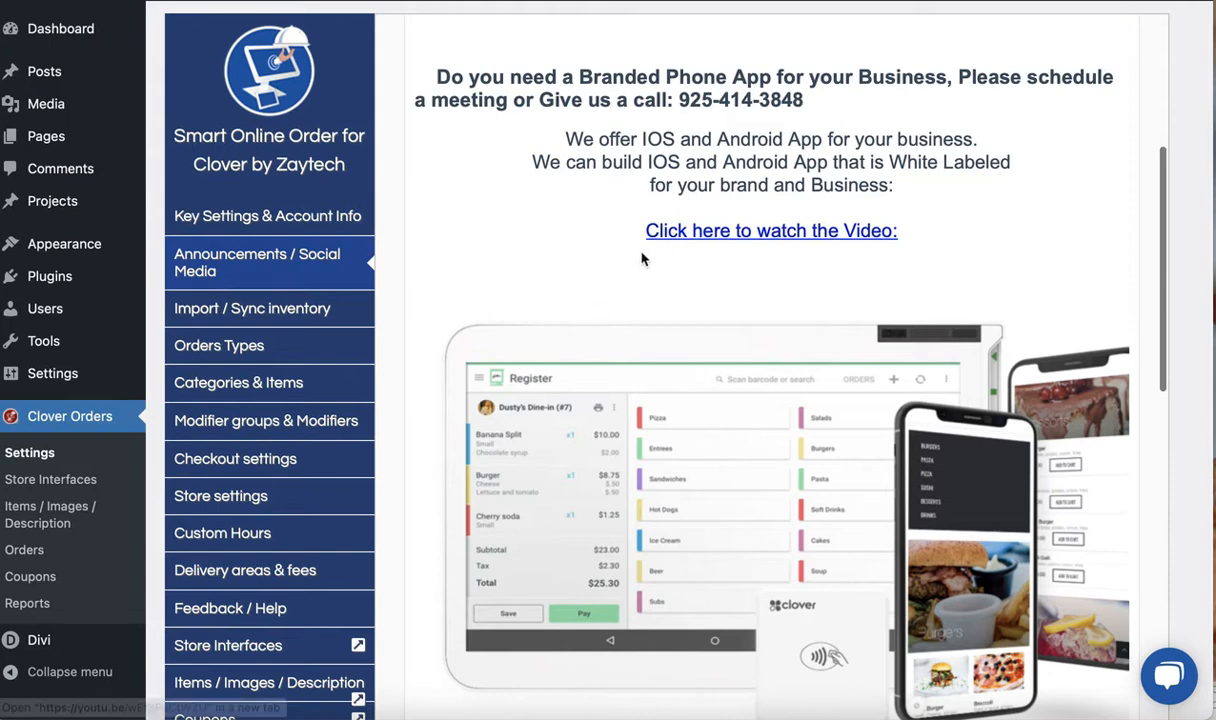
{"action": "scroll", "coordinate": [586, 330], "scroll_direction": "down", "scroll_amount": 1}
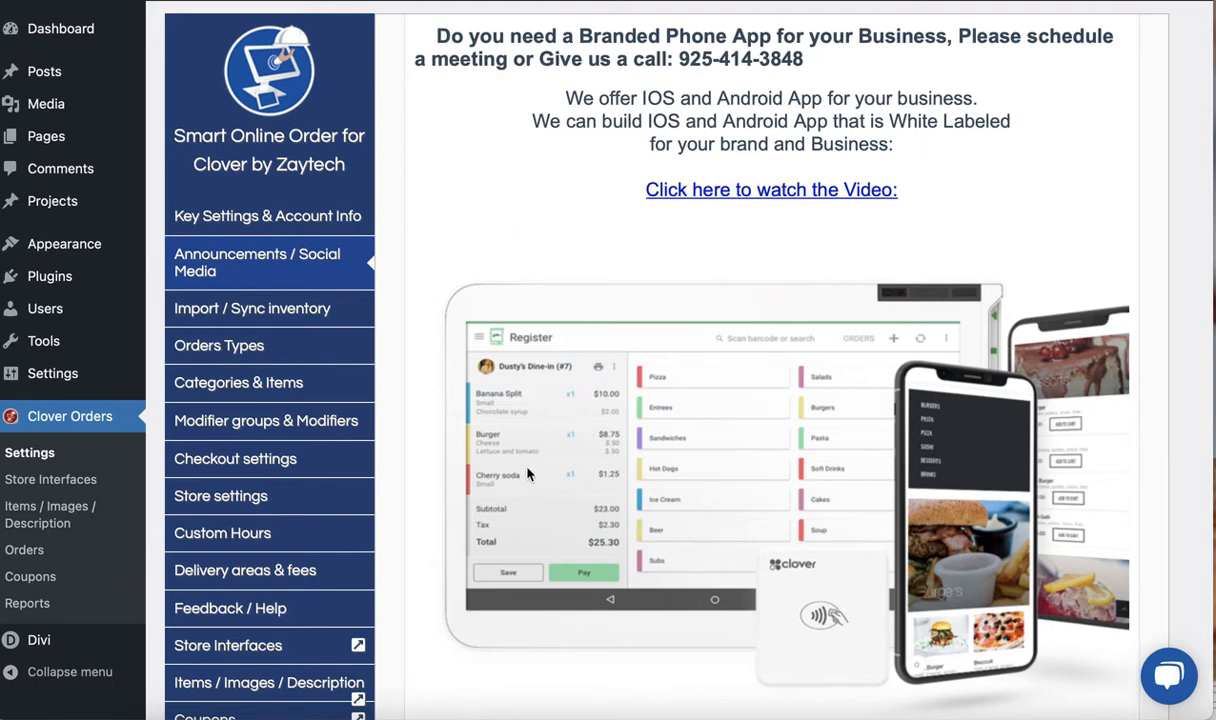
{"action": "scroll", "coordinate": [528, 474], "scroll_direction": "down", "scroll_amount": 1}
{"action": "scroll", "coordinate": [528, 474], "scroll_direction": "down", "scroll_amount": 2}
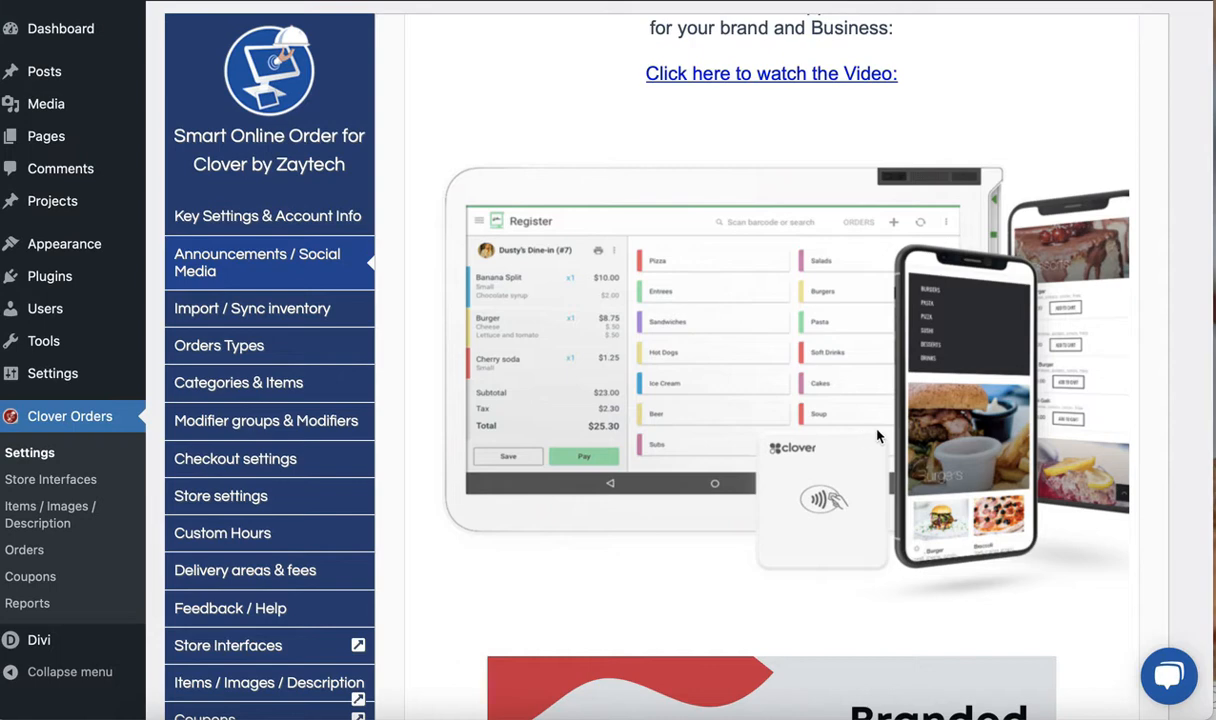
{"action": "scroll", "coordinate": [735, 468], "scroll_direction": "down", "scroll_amount": 5}
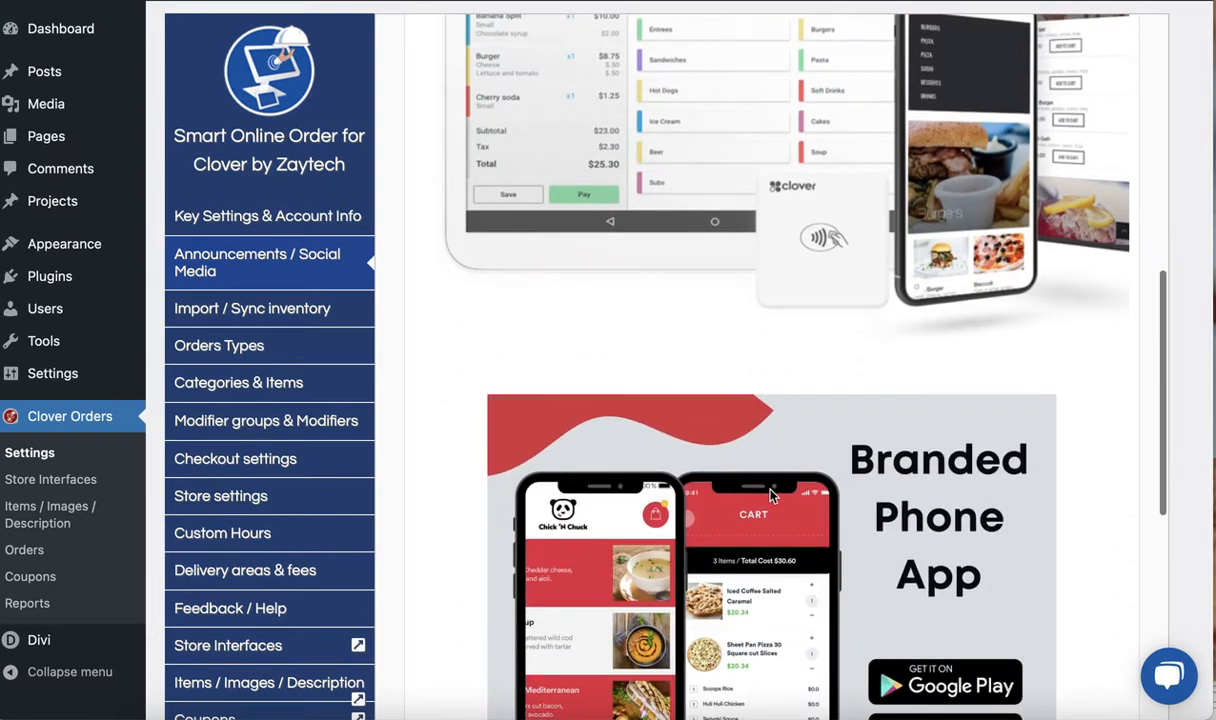
{"action": "scroll", "coordinate": [771, 496], "scroll_direction": "down", "scroll_amount": 3}
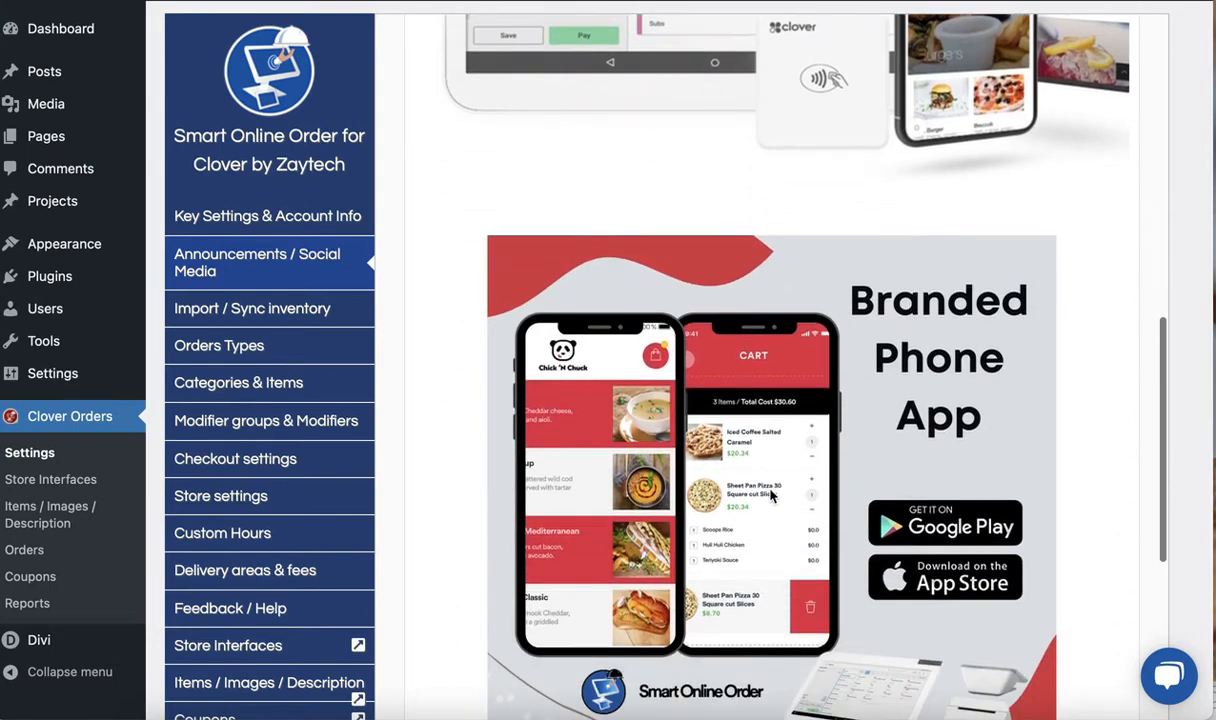
{"action": "scroll", "coordinate": [771, 496], "scroll_direction": "down", "scroll_amount": 1}
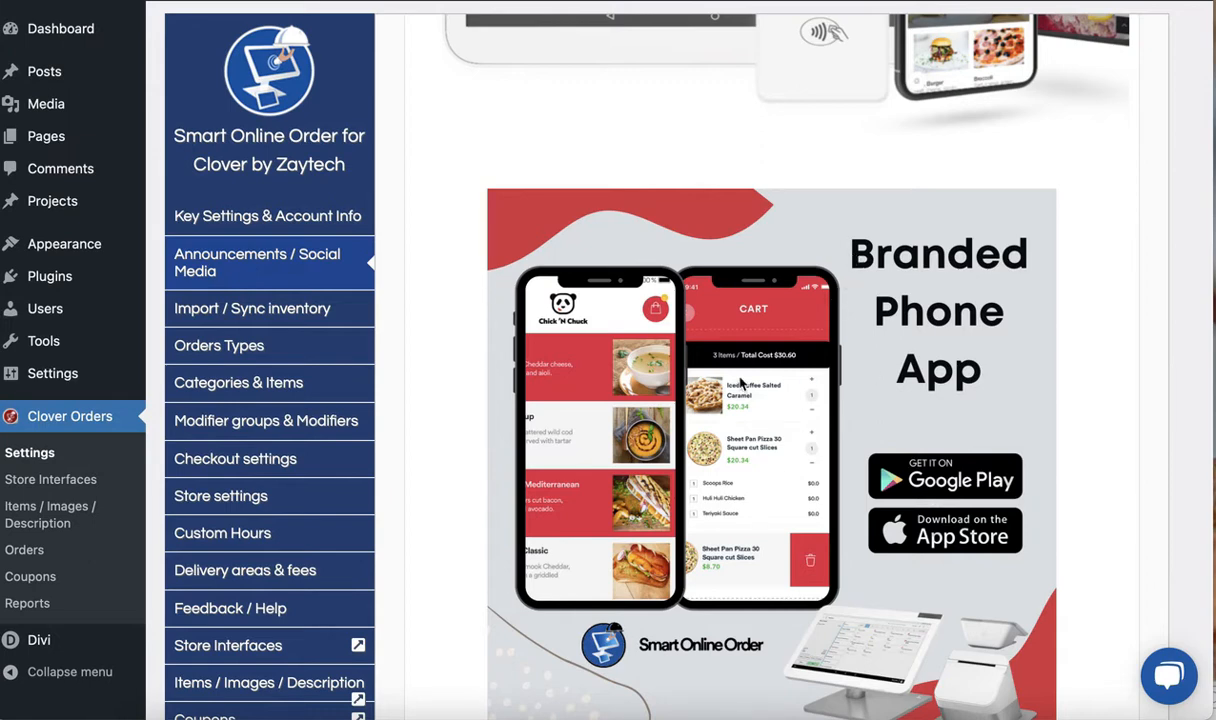
{"action": "scroll", "coordinate": [741, 383], "scroll_direction": "down", "scroll_amount": 1}
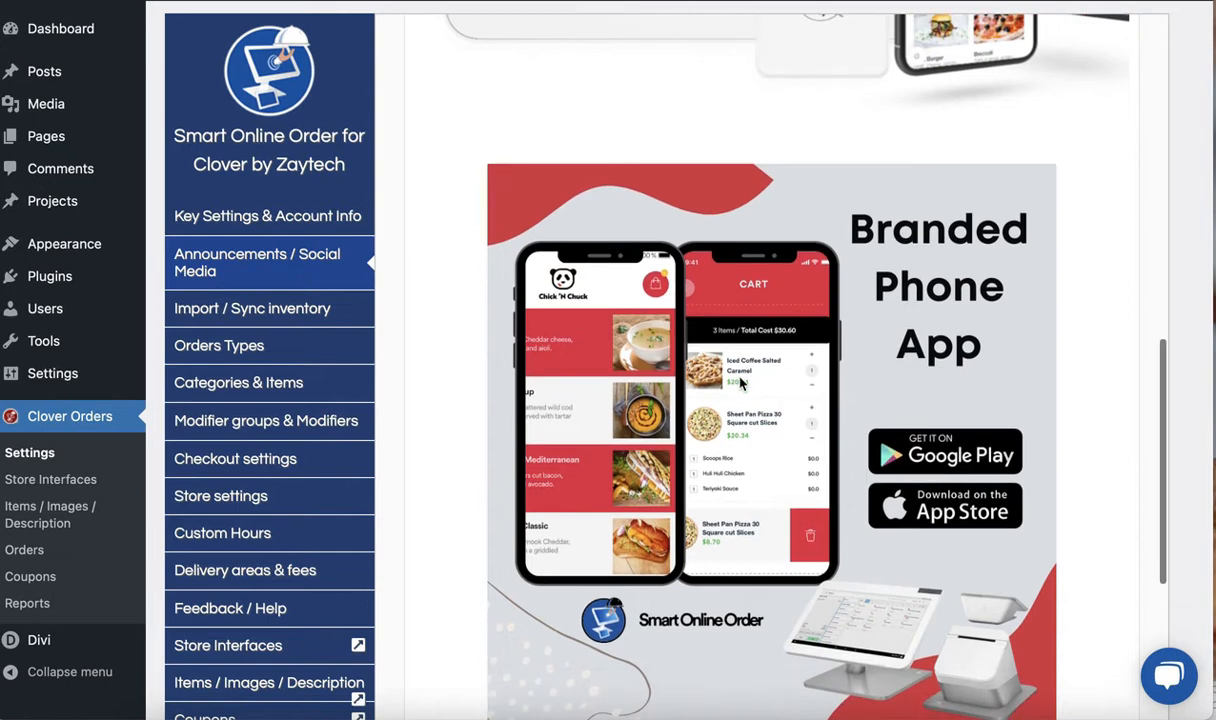
{"action": "scroll", "coordinate": [741, 383], "scroll_direction": "down", "scroll_amount": 1}
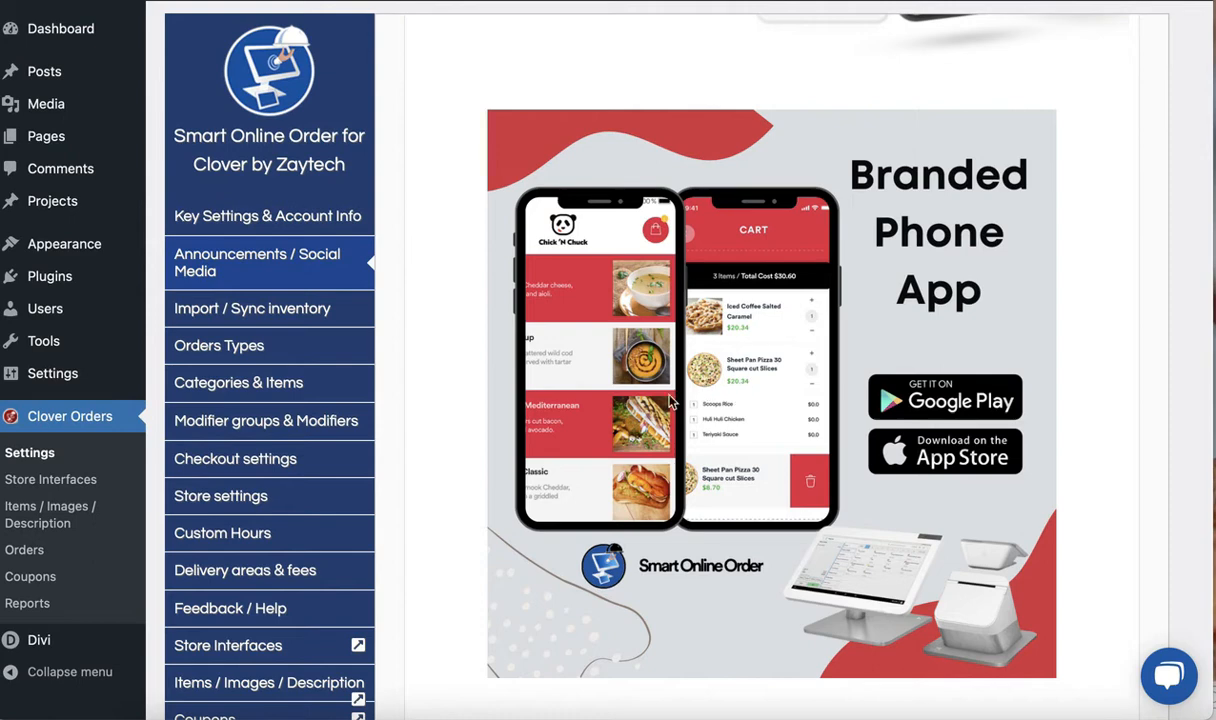
{"action": "scroll", "coordinate": [660, 425], "scroll_direction": "down", "scroll_amount": 1}
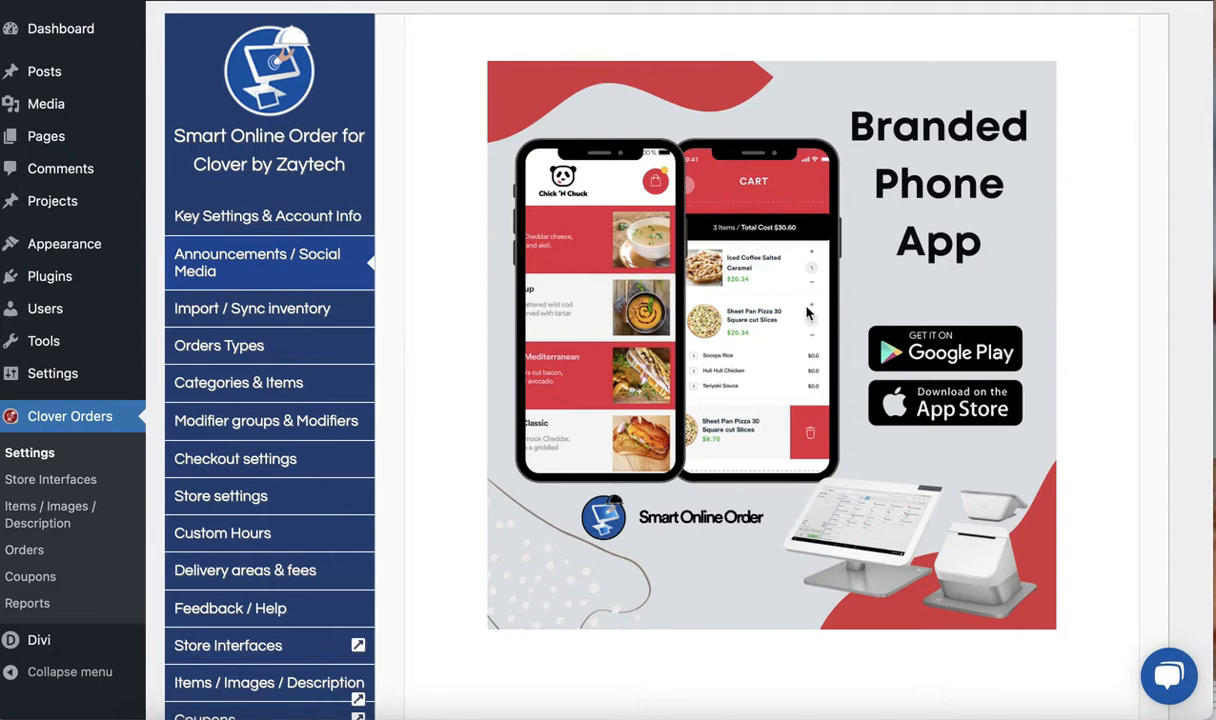
{"action": "scroll", "coordinate": [660, 385], "scroll_direction": "down", "scroll_amount": 1}
{"action": "scroll", "coordinate": [660, 385], "scroll_direction": "down", "scroll_amount": 8}
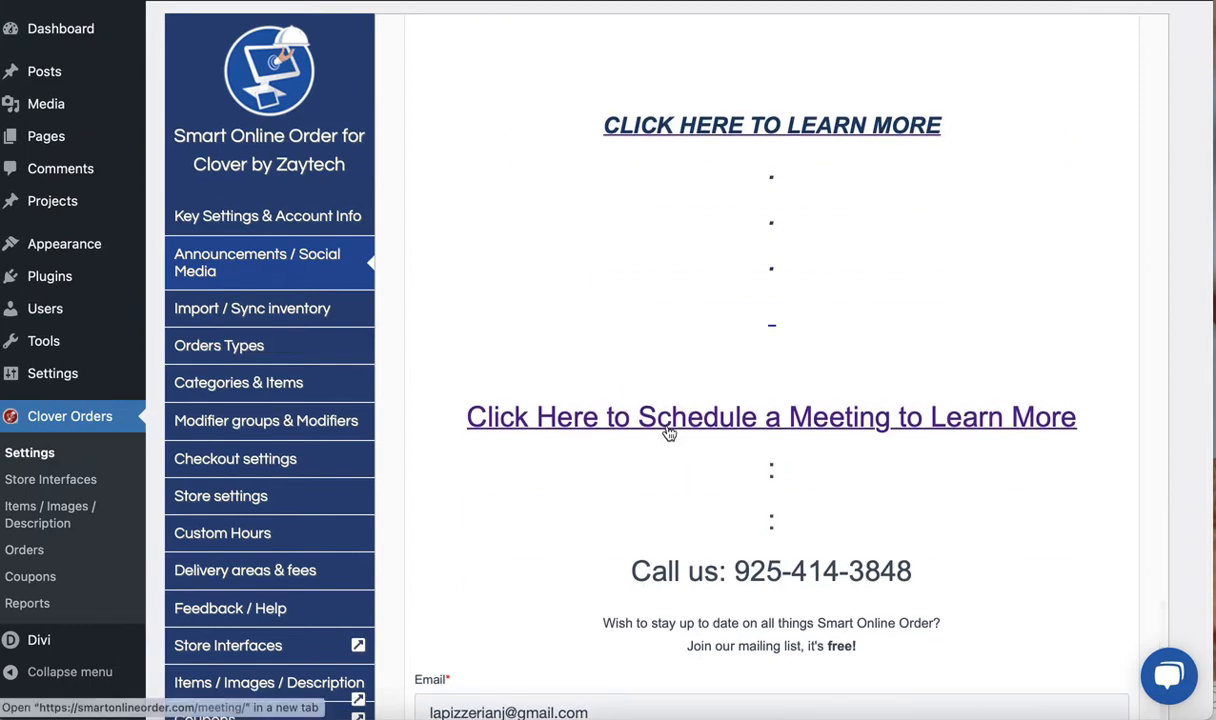
Re-examine the register and Branded Phone App banners and the learn-more links in the announcements
{"action": "scroll", "coordinate": [640, 472], "scroll_direction": "up", "scroll_amount": 5}
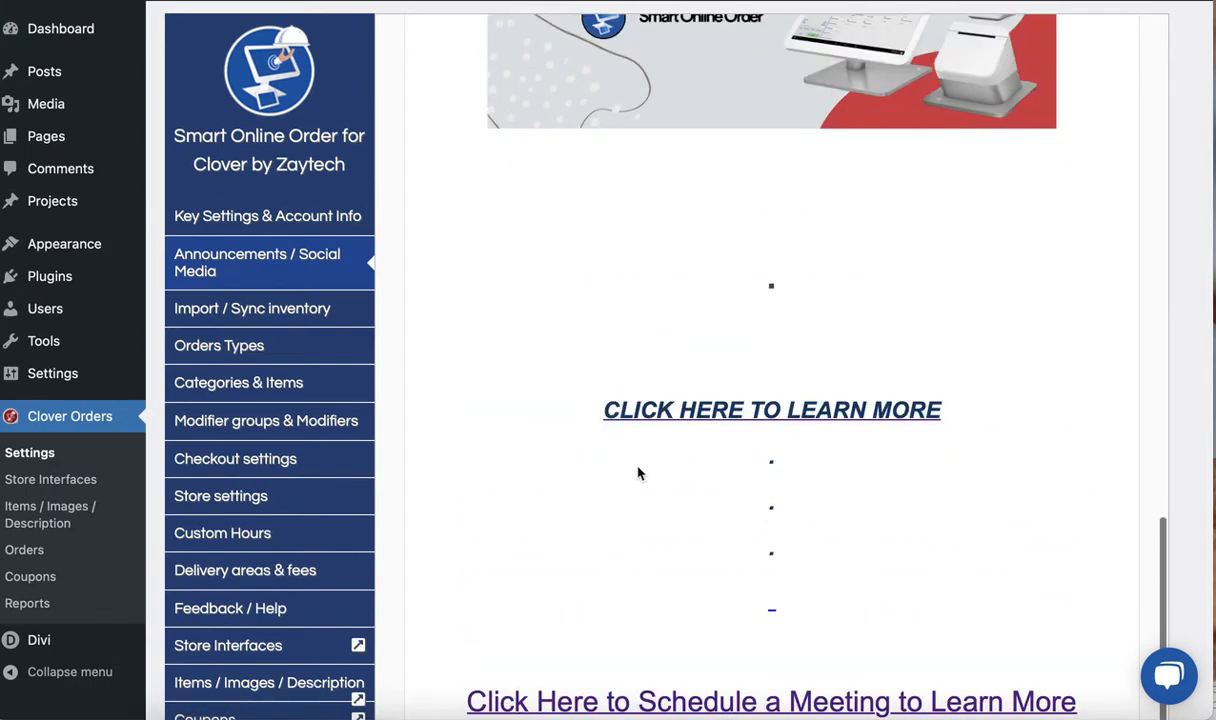
{"action": "scroll", "coordinate": [638, 472], "scroll_direction": "down", "scroll_amount": 1}
{"action": "scroll", "coordinate": [638, 472], "scroll_direction": "up", "scroll_amount": 9}
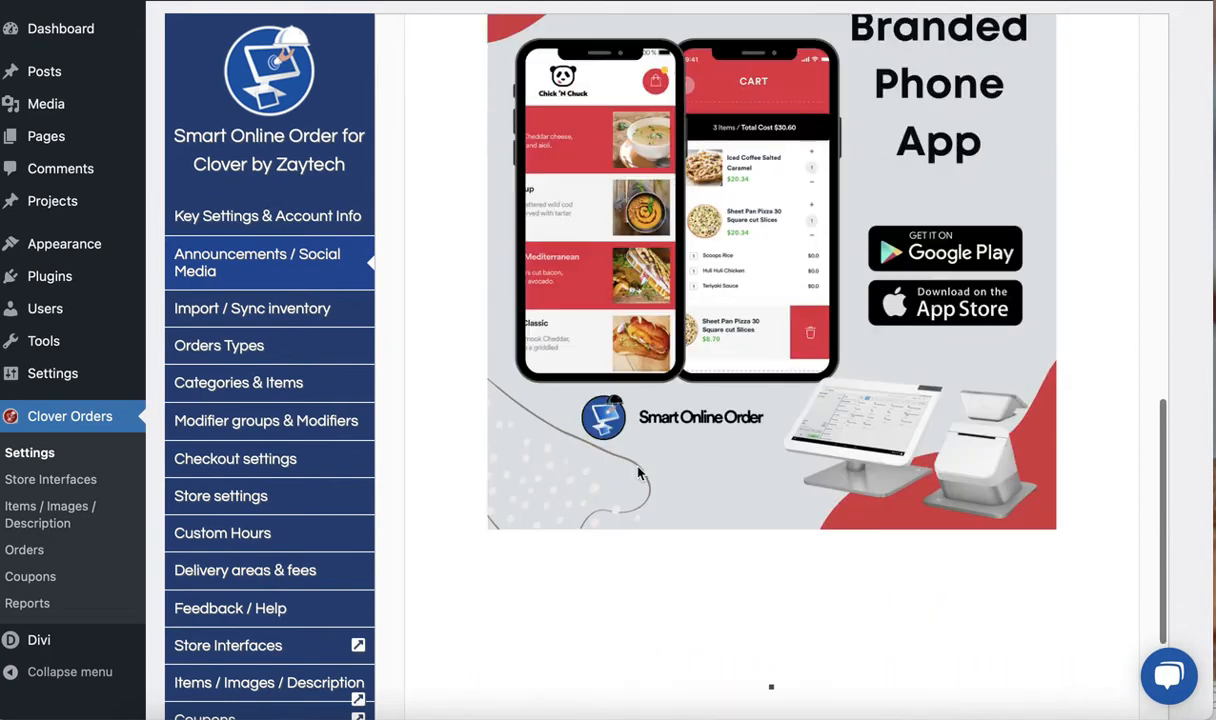
{"action": "scroll", "coordinate": [638, 472], "scroll_direction": "up", "scroll_amount": 2}
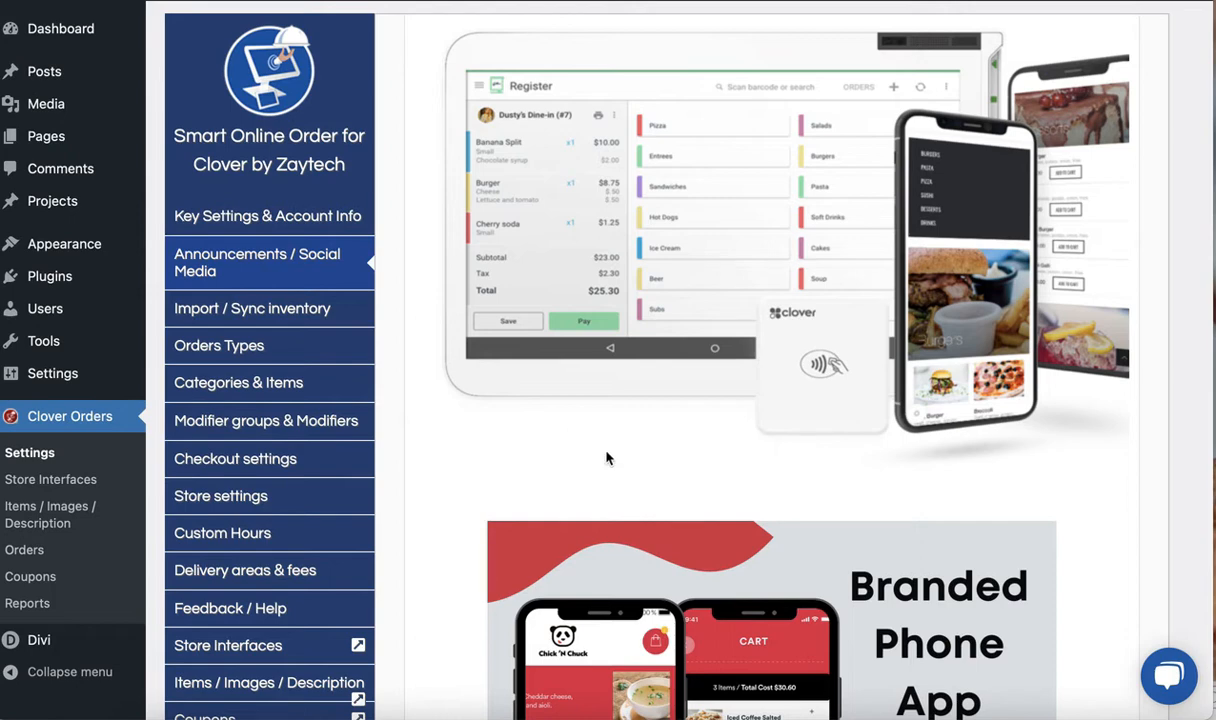
{"action": "scroll", "coordinate": [606, 458], "scroll_direction": "up", "scroll_amount": 1}
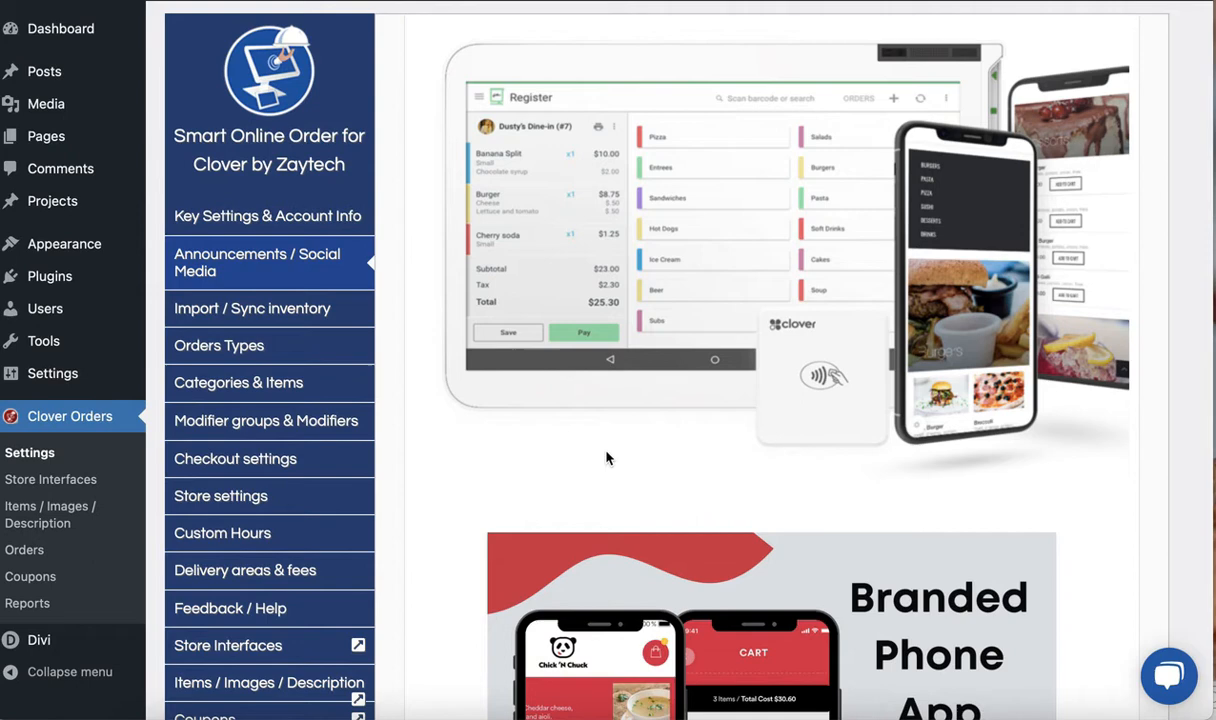
{"action": "scroll", "coordinate": [606, 458], "scroll_direction": "down", "scroll_amount": 3}
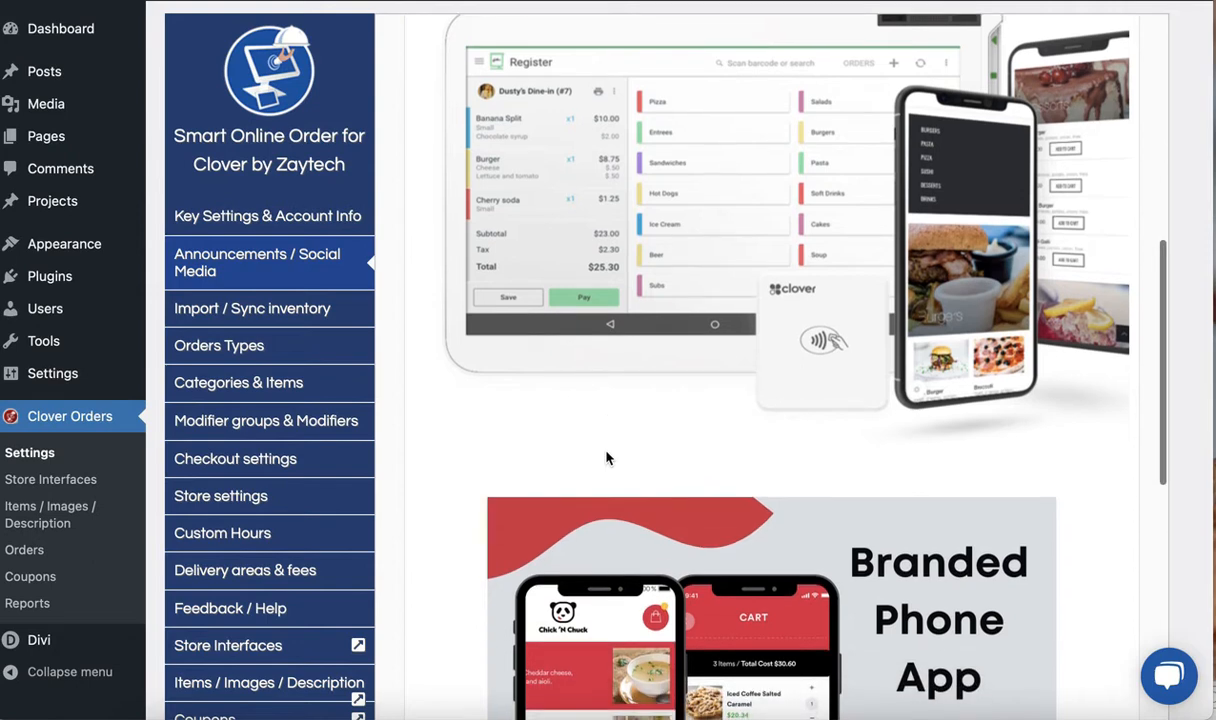
{"action": "scroll", "coordinate": [606, 458], "scroll_direction": "down", "scroll_amount": 2}
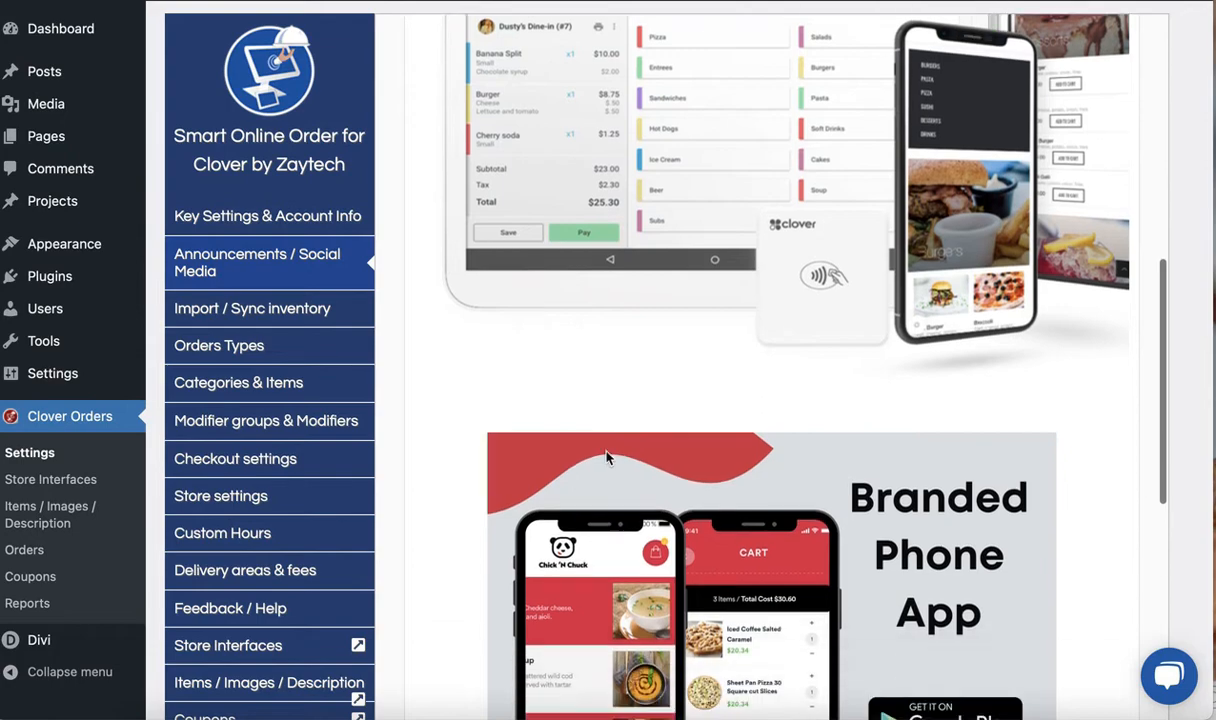
{"action": "scroll", "coordinate": [606, 458], "scroll_direction": "up", "scroll_amount": 5}
{"action": "scroll", "coordinate": [606, 458], "scroll_direction": "down", "scroll_amount": 3}
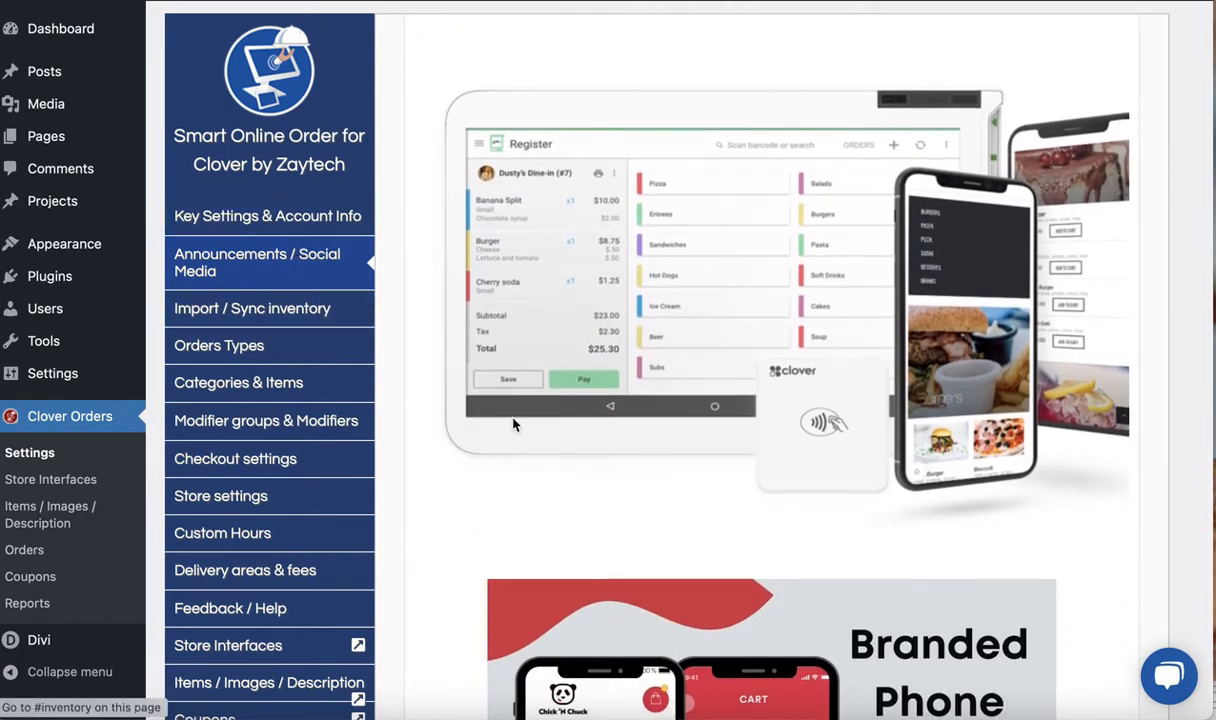
{"action": "scroll", "coordinate": [530, 452], "scroll_direction": "down", "scroll_amount": 10}
{"action": "scroll", "coordinate": [530, 452], "scroll_direction": "down", "scroll_amount": 3}
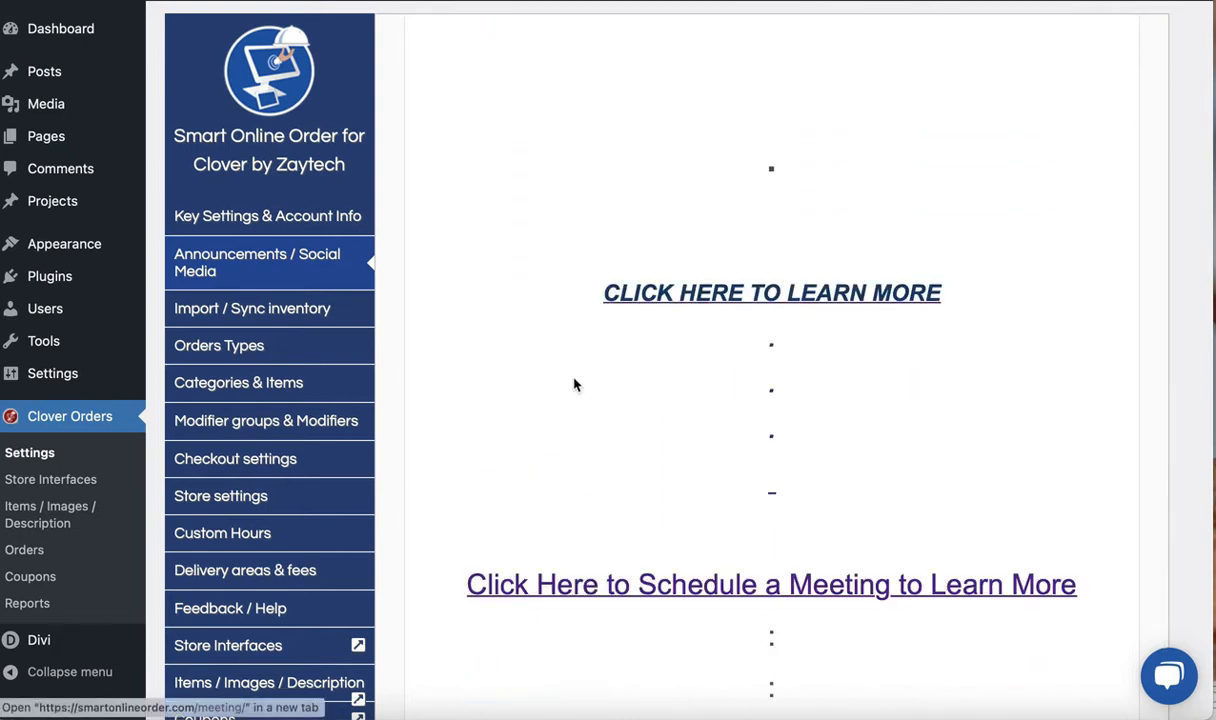
{"action": "scroll", "coordinate": [480, 360], "scroll_direction": "up", "scroll_amount": 5}
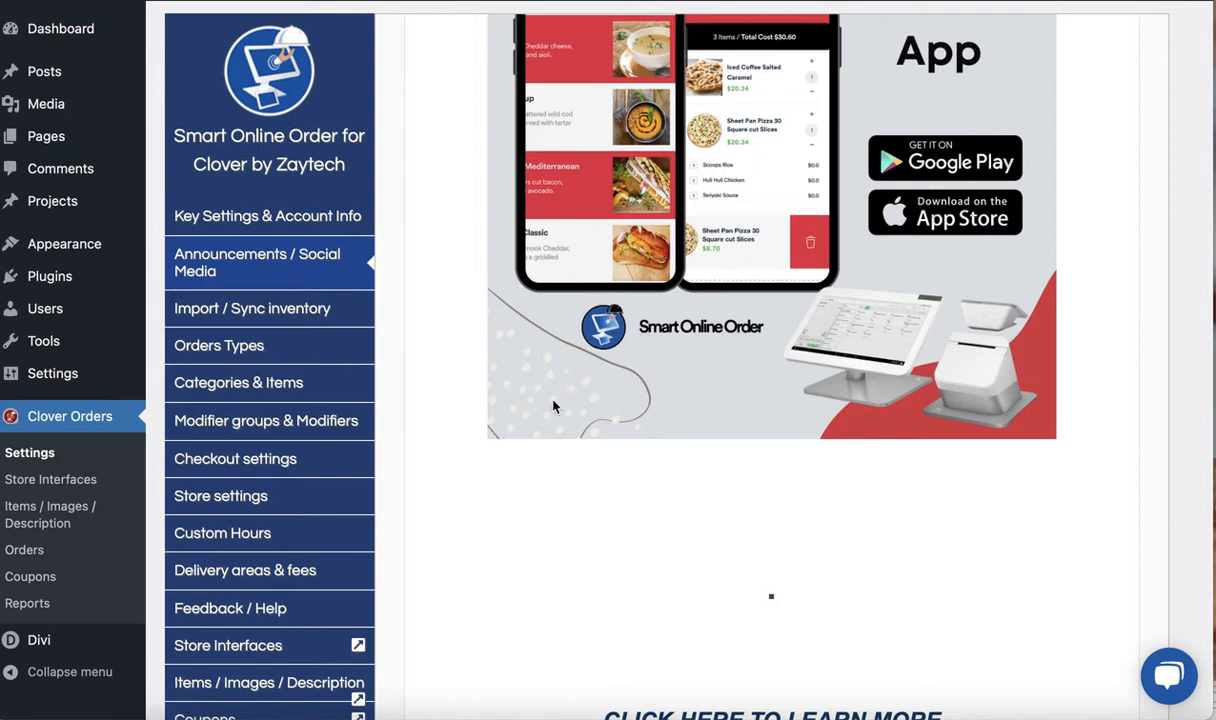
Open Import / Sync inventory and review the statistics, automatic item sync and manual sync sections
{"action": "left_click", "coordinate": [283, 302]}
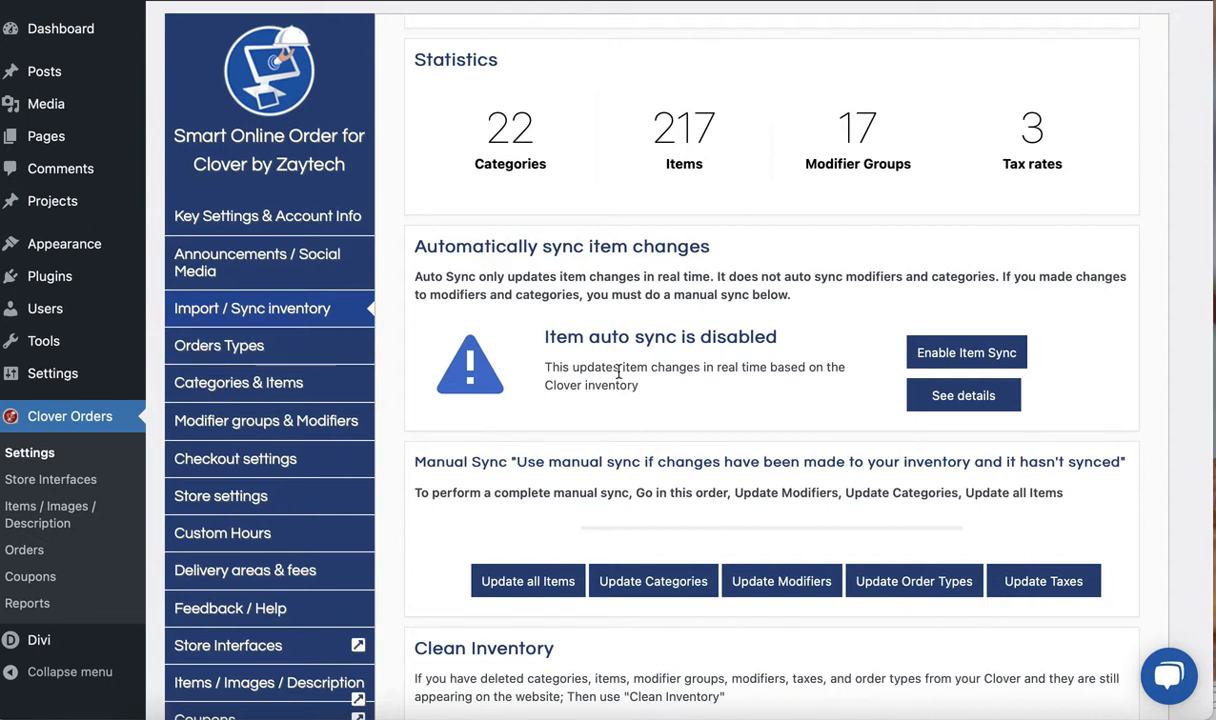
{"action": "scroll", "coordinate": [575, 350], "scroll_direction": "up", "scroll_amount": 2}
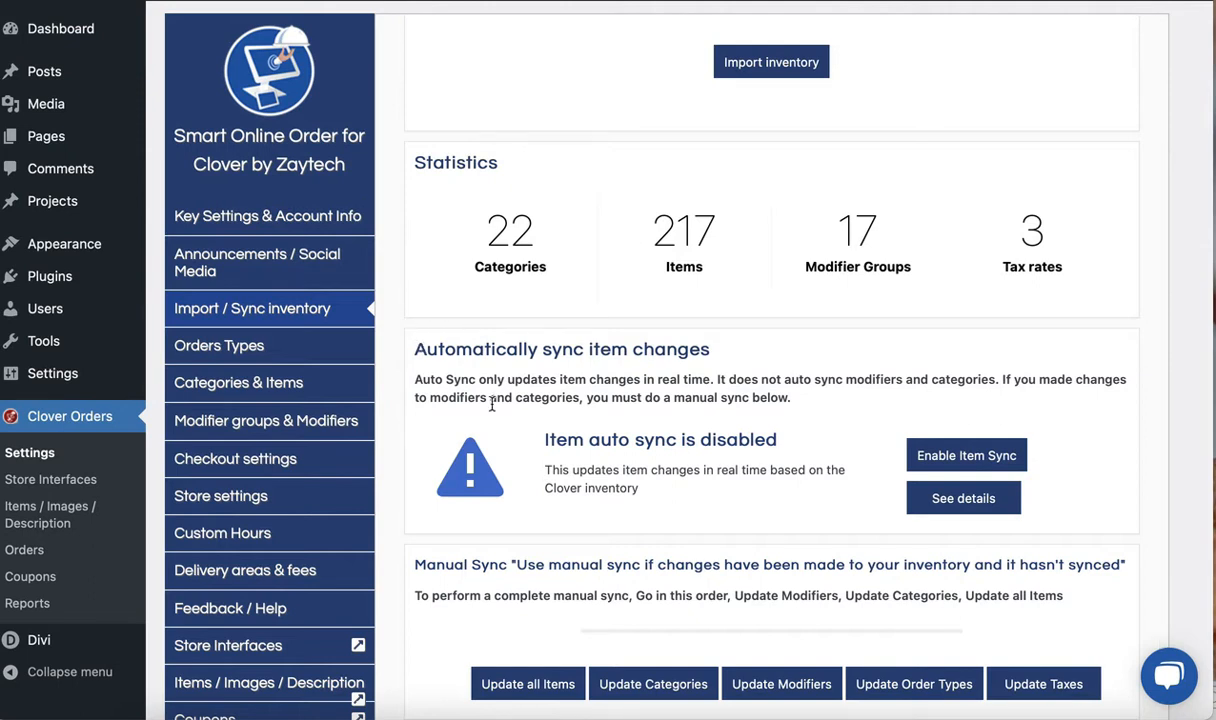
{"action": "scroll", "coordinate": [533, 445], "scroll_direction": "down", "scroll_amount": 1}
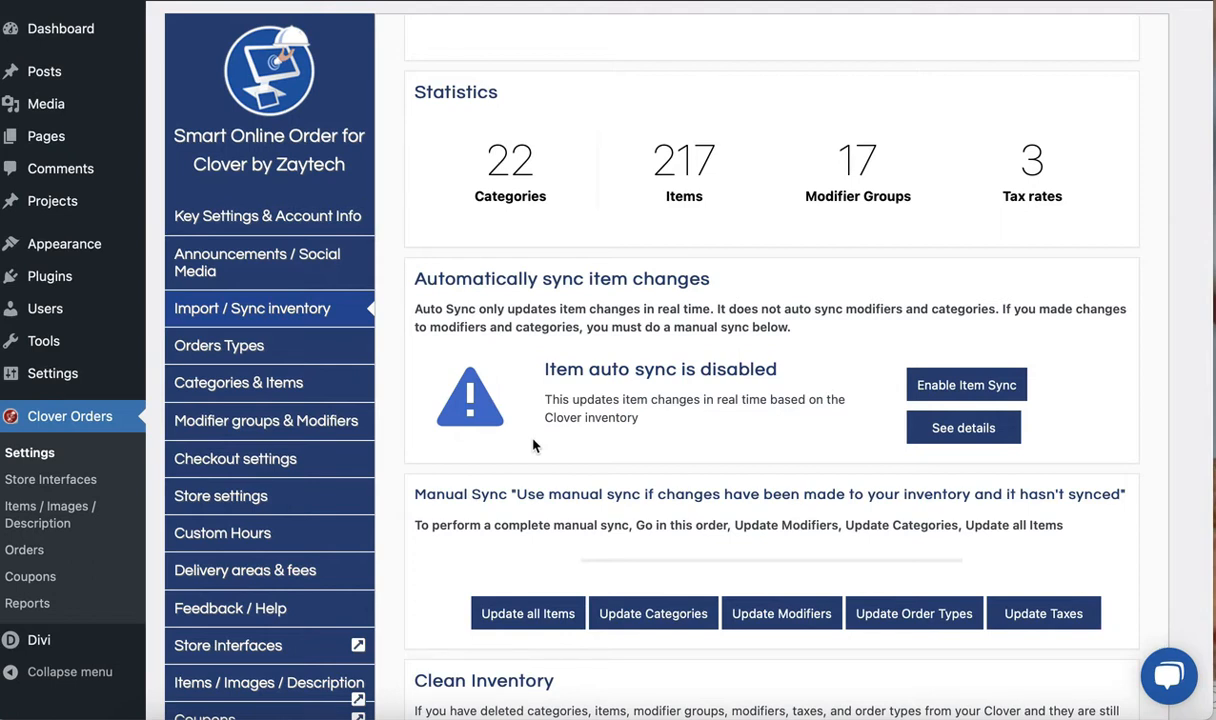
{"action": "scroll", "coordinate": [533, 445], "scroll_direction": "down", "scroll_amount": 1}
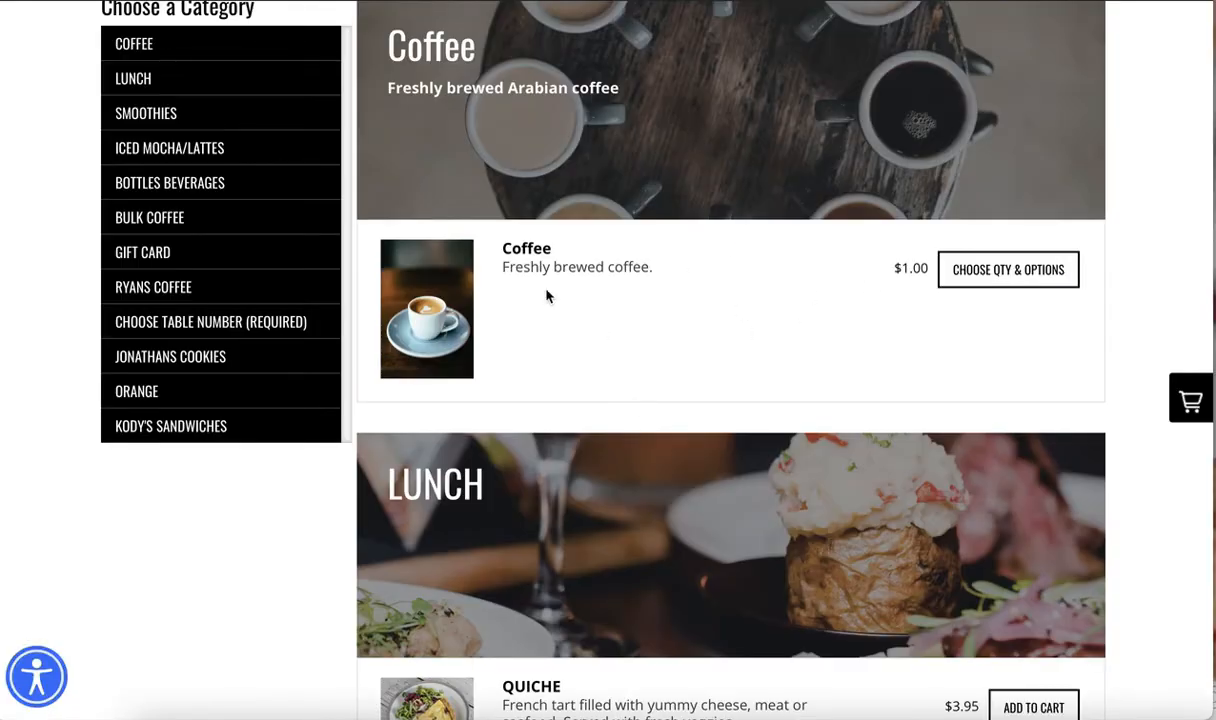
Switch to the online store and highlight the Bagel with Butter item's name and description in the Lunch category
{"action": "scroll", "coordinate": [513, 350], "scroll_direction": "down", "scroll_amount": 1}
{"action": "scroll", "coordinate": [527, 530], "scroll_direction": "down", "scroll_amount": 4}
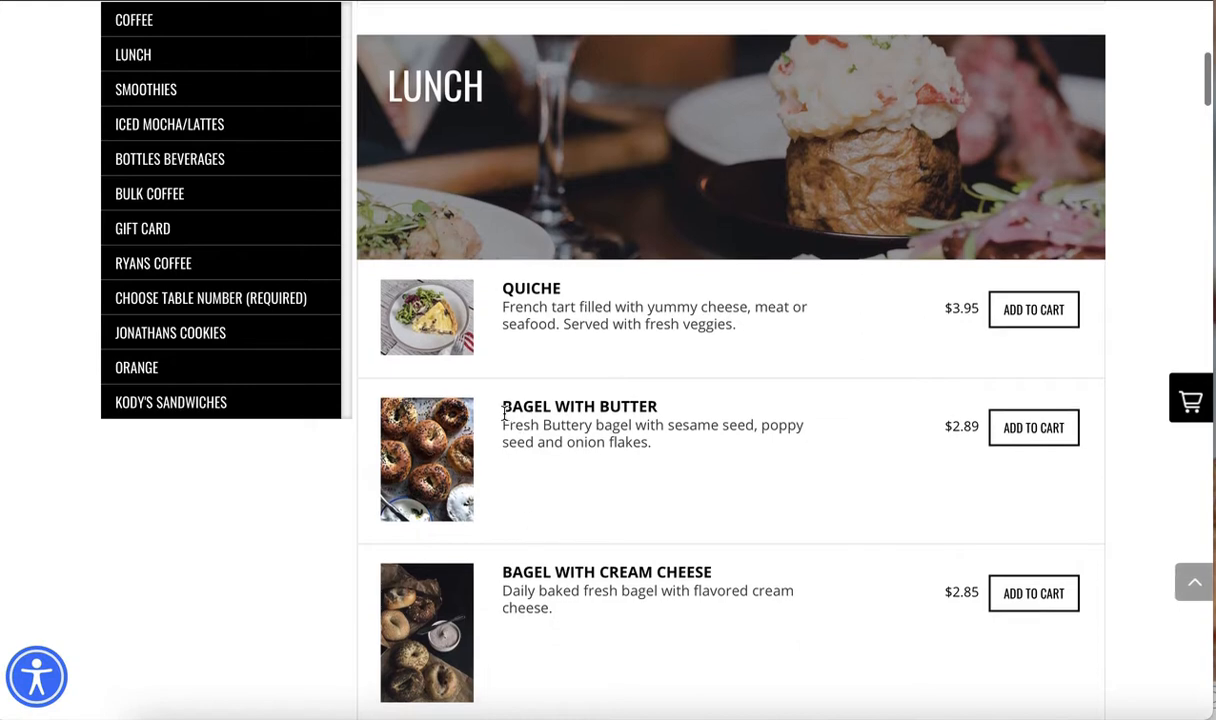
{"action": "left_click_drag", "start_coordinate": [500, 402], "coordinate": [900, 432]}
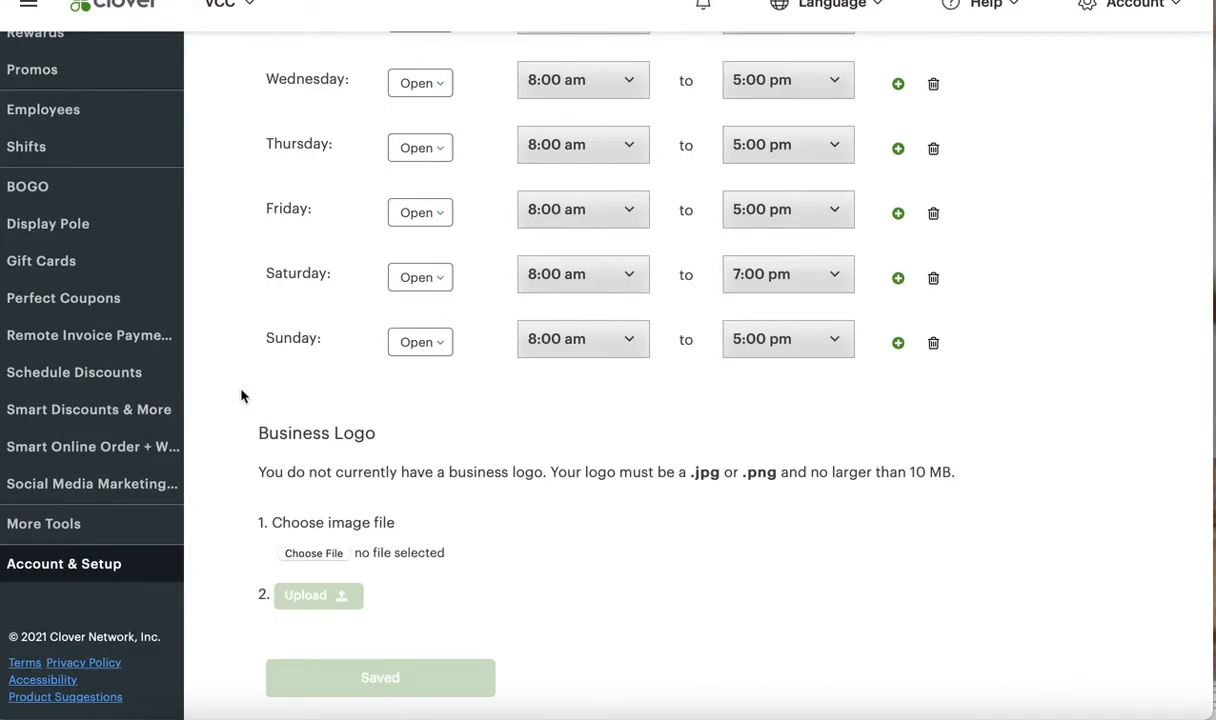
Leave the Clover account's Business Hours settings and open the Inventory item list
{"action": "scroll", "coordinate": [241, 396], "scroll_direction": "up", "scroll_amount": 3}
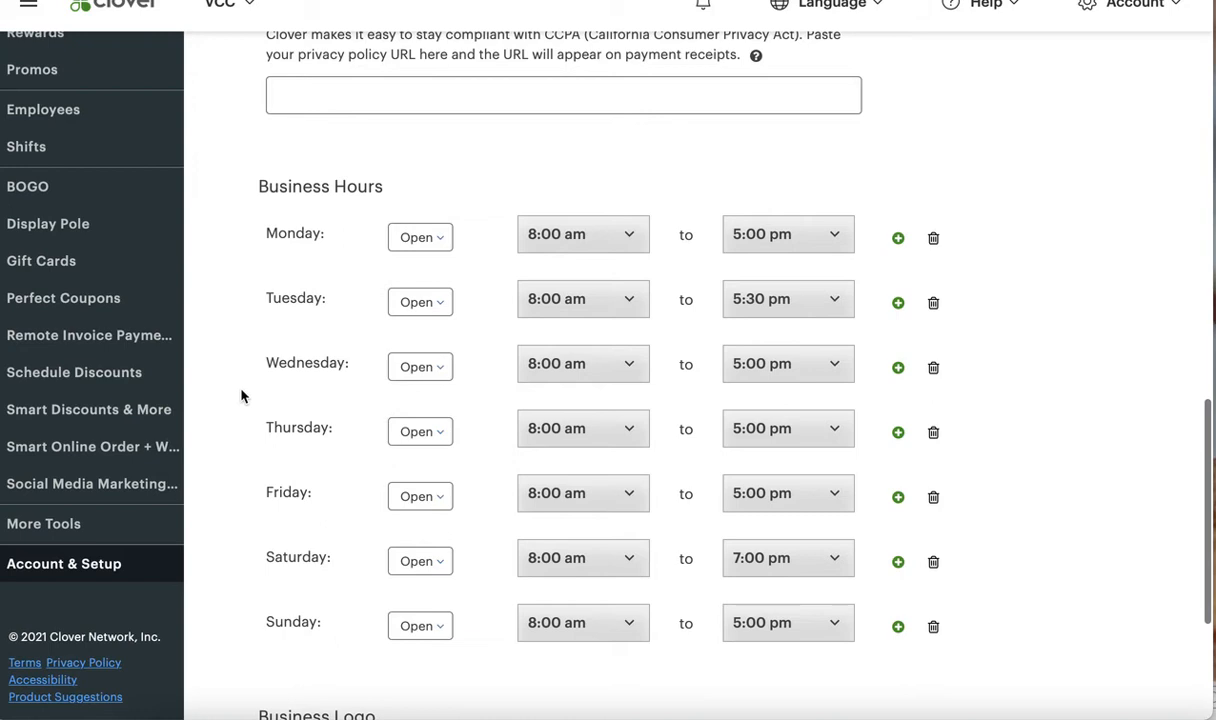
{"action": "scroll", "coordinate": [241, 396], "scroll_direction": "up", "scroll_amount": 1}
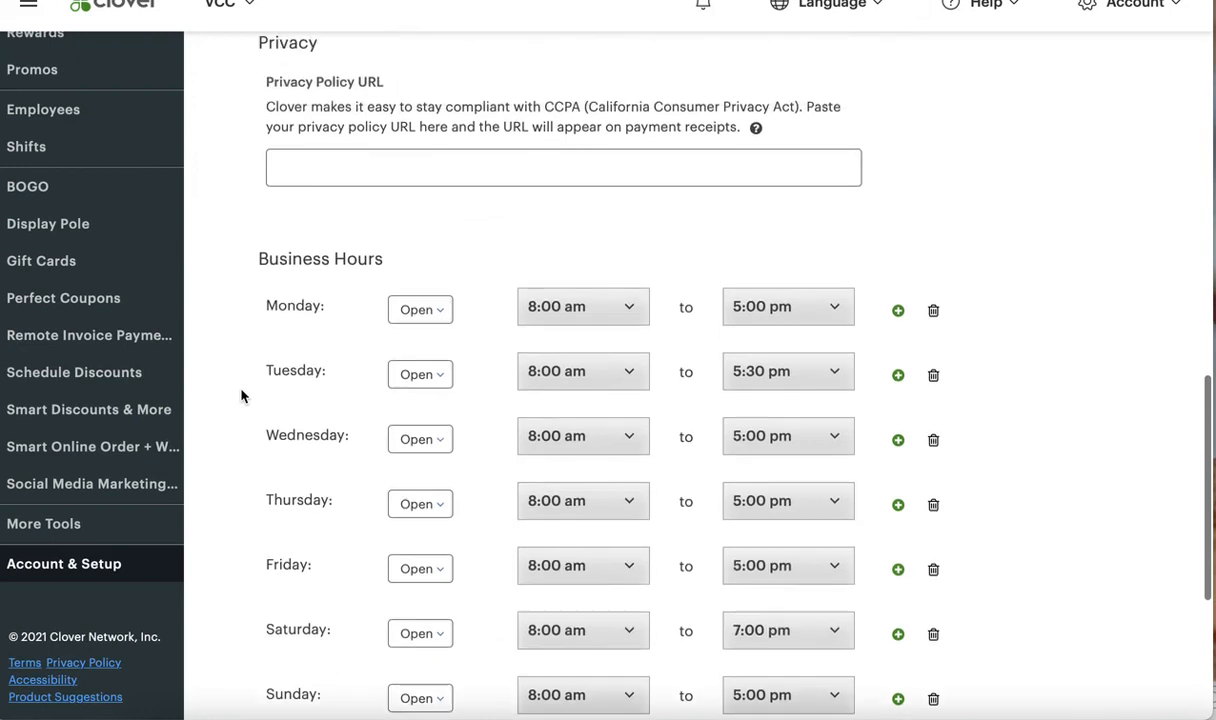
{"action": "scroll", "coordinate": [241, 396], "scroll_direction": "up", "scroll_amount": 1}
{"action": "scroll", "coordinate": [90, 353], "scroll_direction": "up", "scroll_amount": 6}
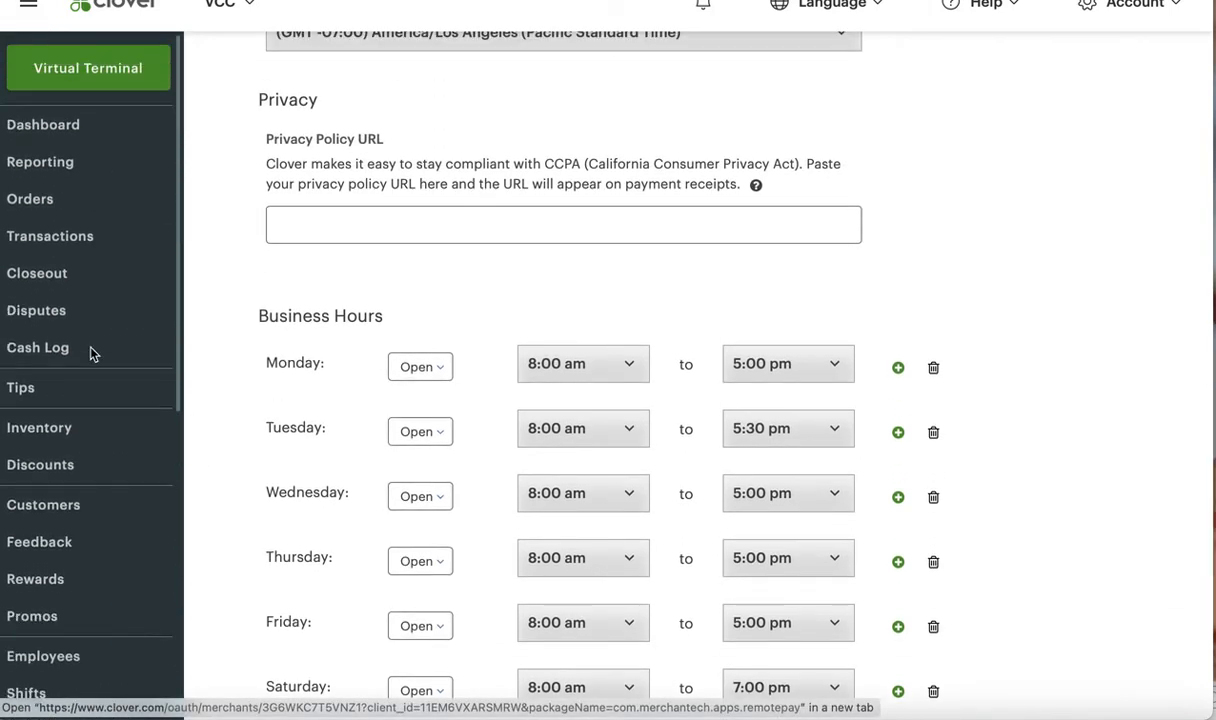
{"action": "scroll", "coordinate": [52, 451], "scroll_direction": "down", "scroll_amount": 3}
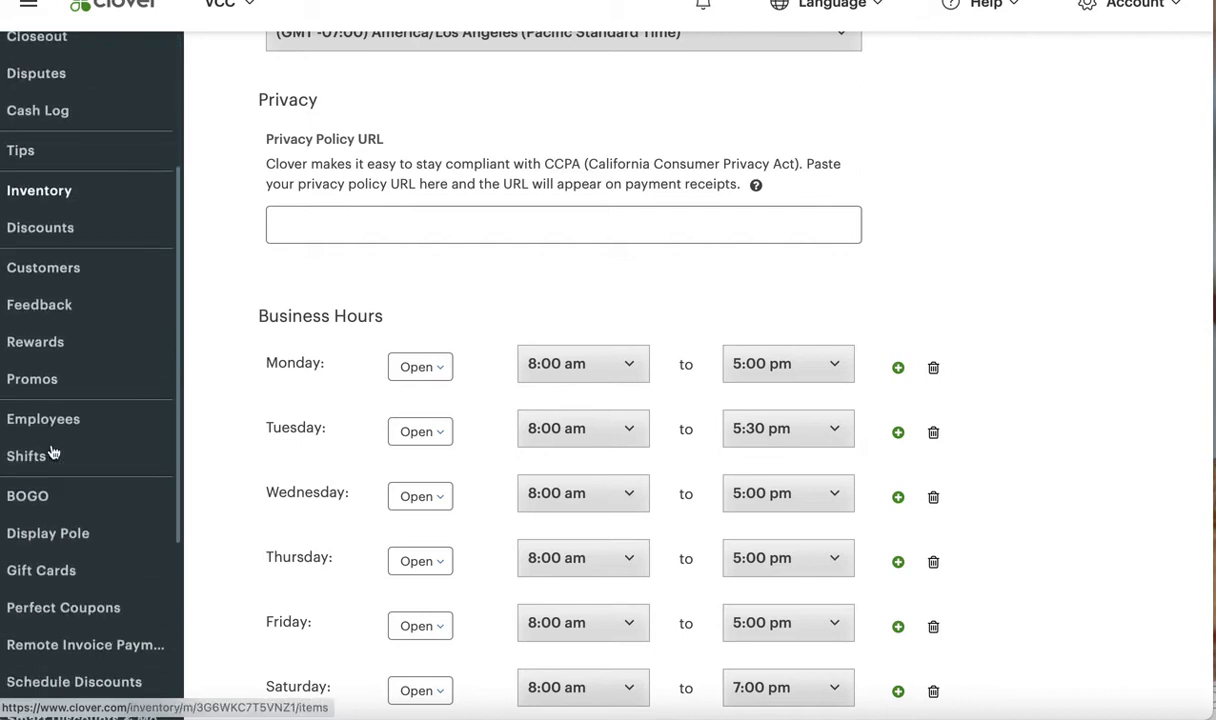
{"action": "scroll", "coordinate": [53, 452], "scroll_direction": "down", "scroll_amount": 1}
{"action": "scroll", "coordinate": [53, 452], "scroll_direction": "down", "scroll_amount": 3}
{"action": "scroll", "coordinate": [53, 455], "scroll_direction": "up", "scroll_amount": 4}
{"action": "scroll", "coordinate": [54, 383], "scroll_direction": "up", "scroll_amount": 1}
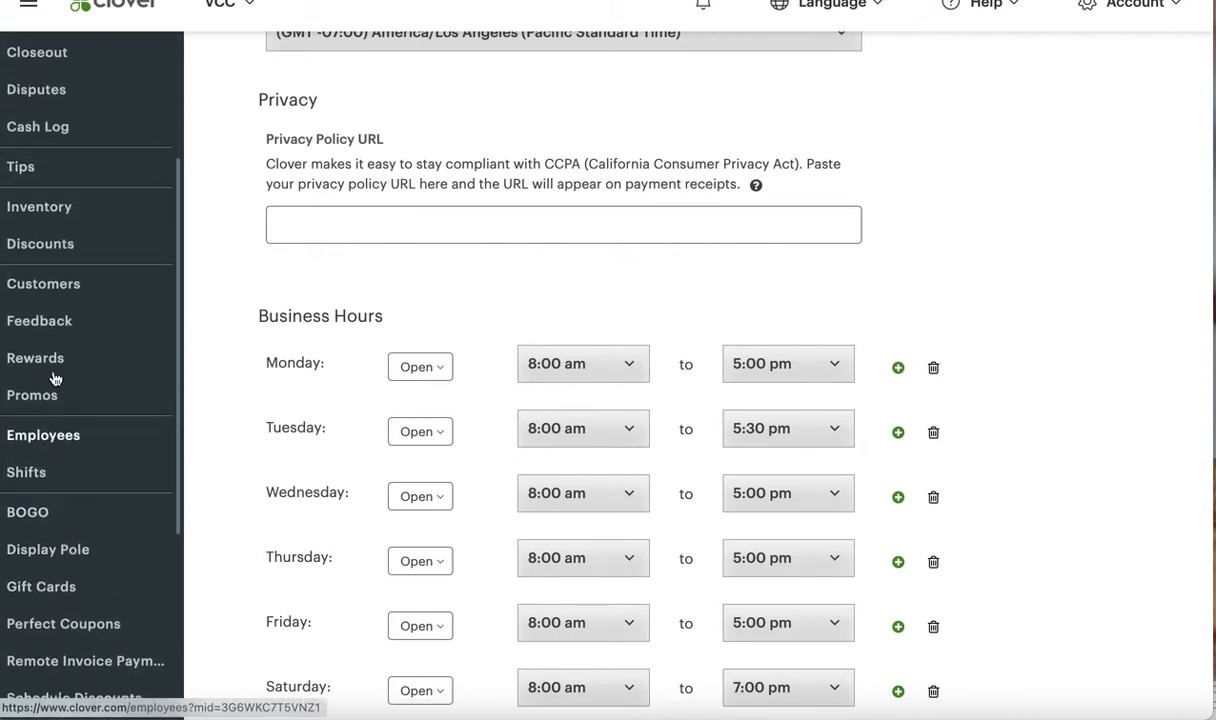
{"action": "left_click", "coordinate": [46, 214]}
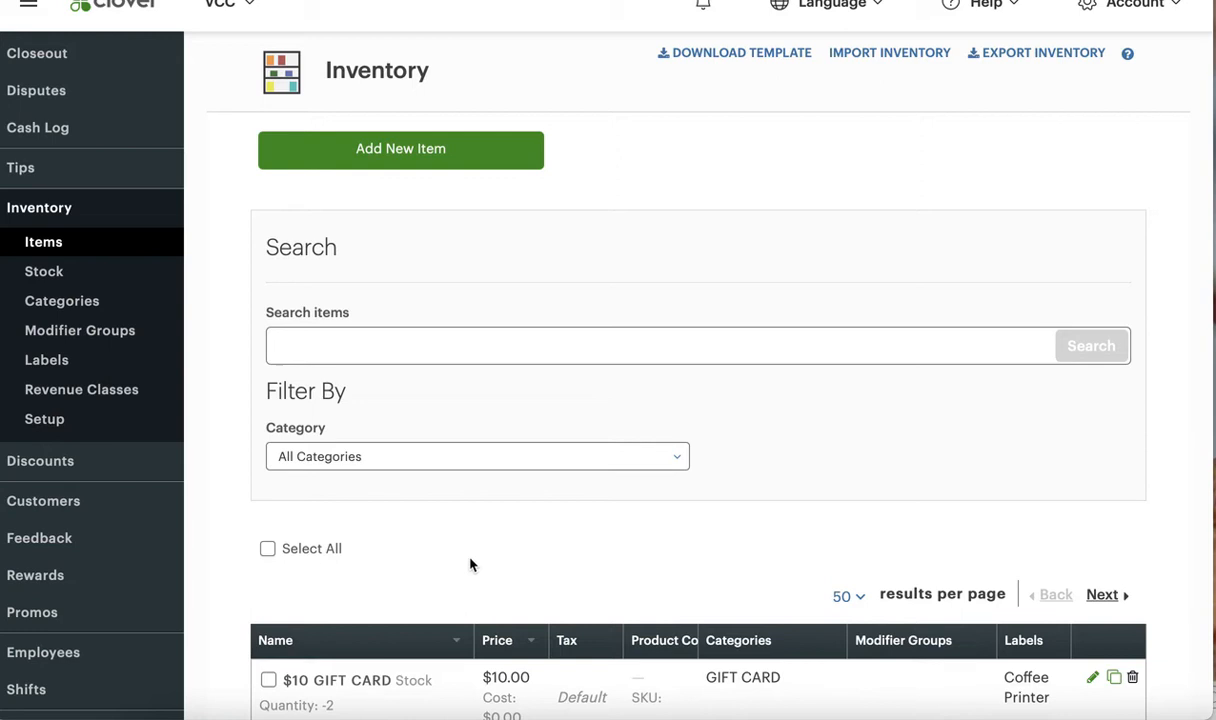
Search the inventory items for "butter" and bring the matching items into view
{"action": "left_click", "coordinate": [470, 340]}
{"action": "type", "text": "butt"}
{"action": "key", "text": "Return"}
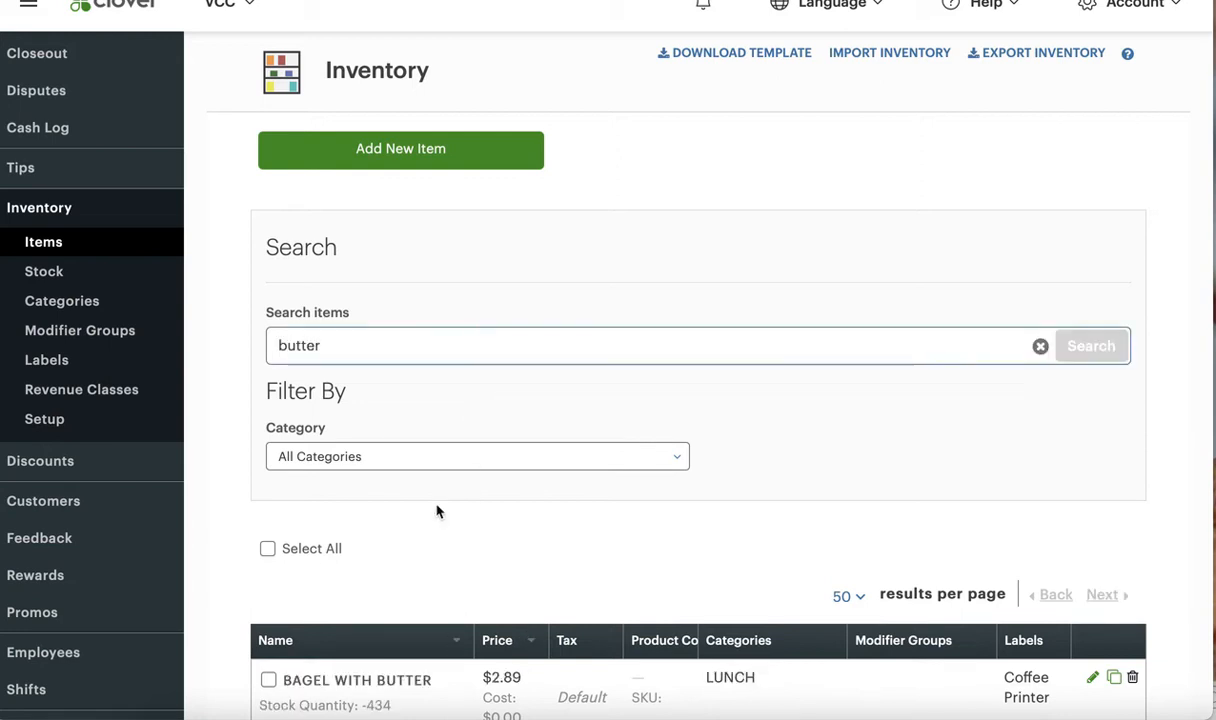
{"action": "scroll", "coordinate": [442, 502], "scroll_direction": "down", "scroll_amount": 2}
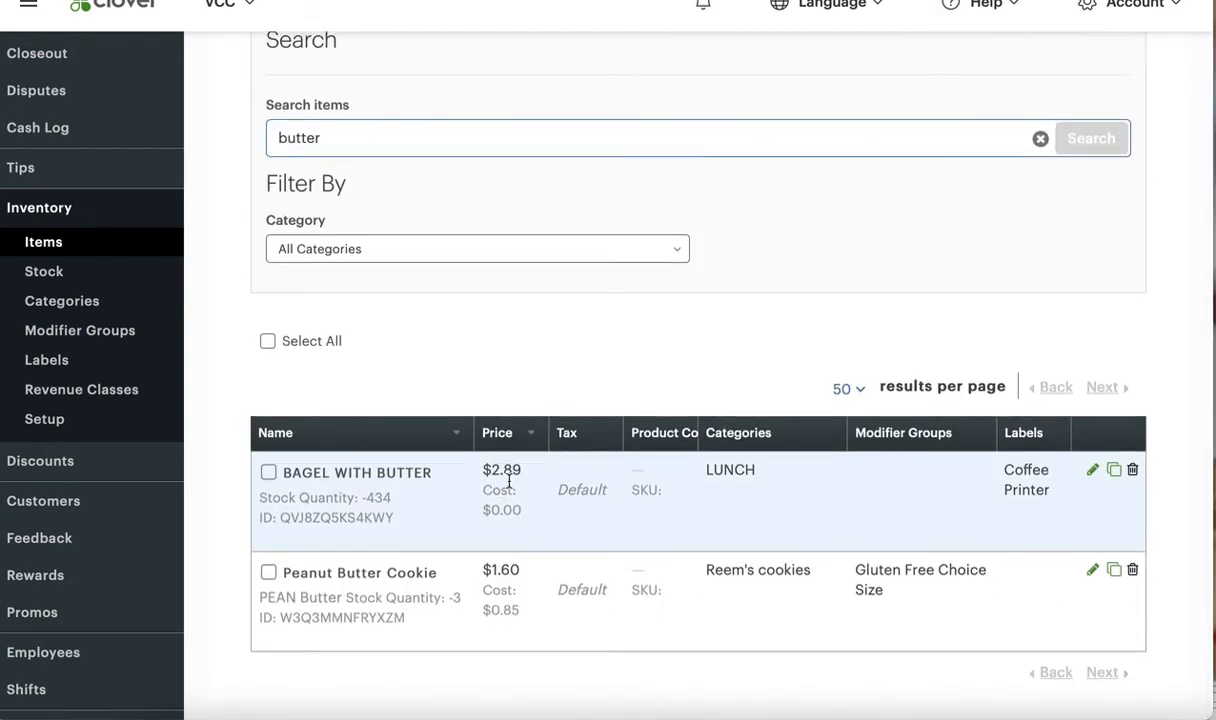
Set the price of the BAGEL WITH BUTTER inventory item to $2.99 and save the item
{"action": "left_click", "coordinate": [1092, 470]}
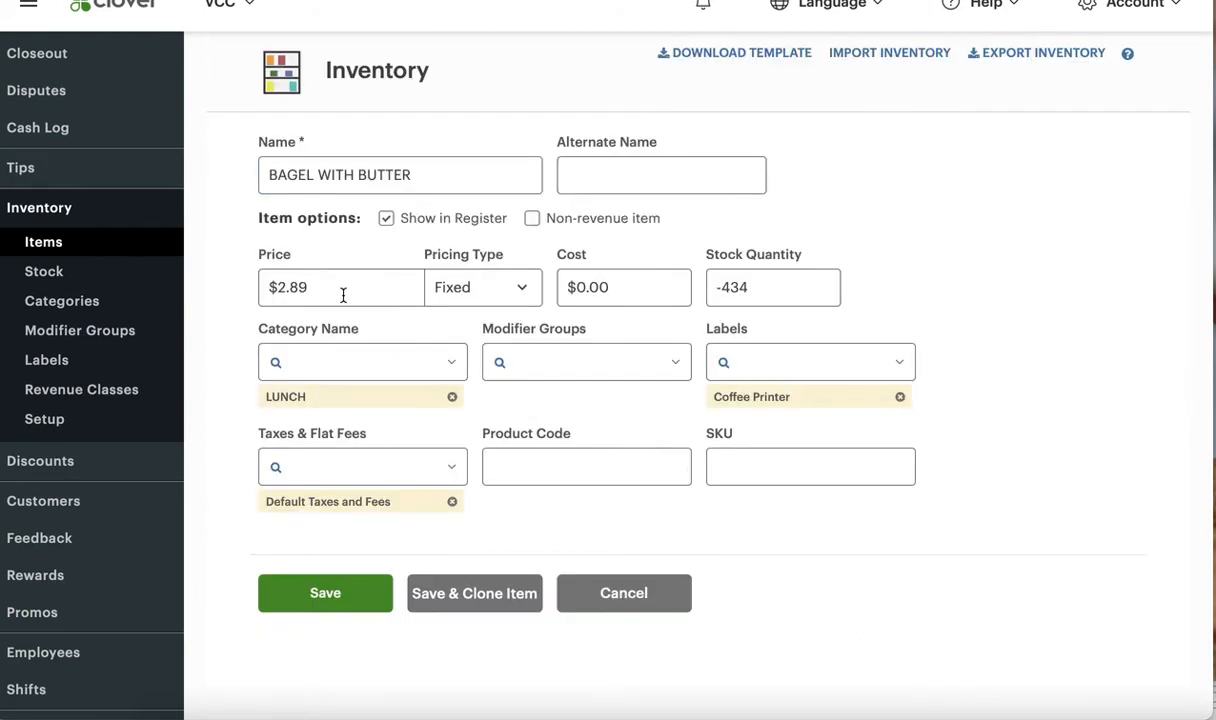
{"action": "double_click", "coordinate": [292, 287]}
{"action": "type", "text": "2.99"}
{"action": "left_click", "coordinate": [322, 590]}
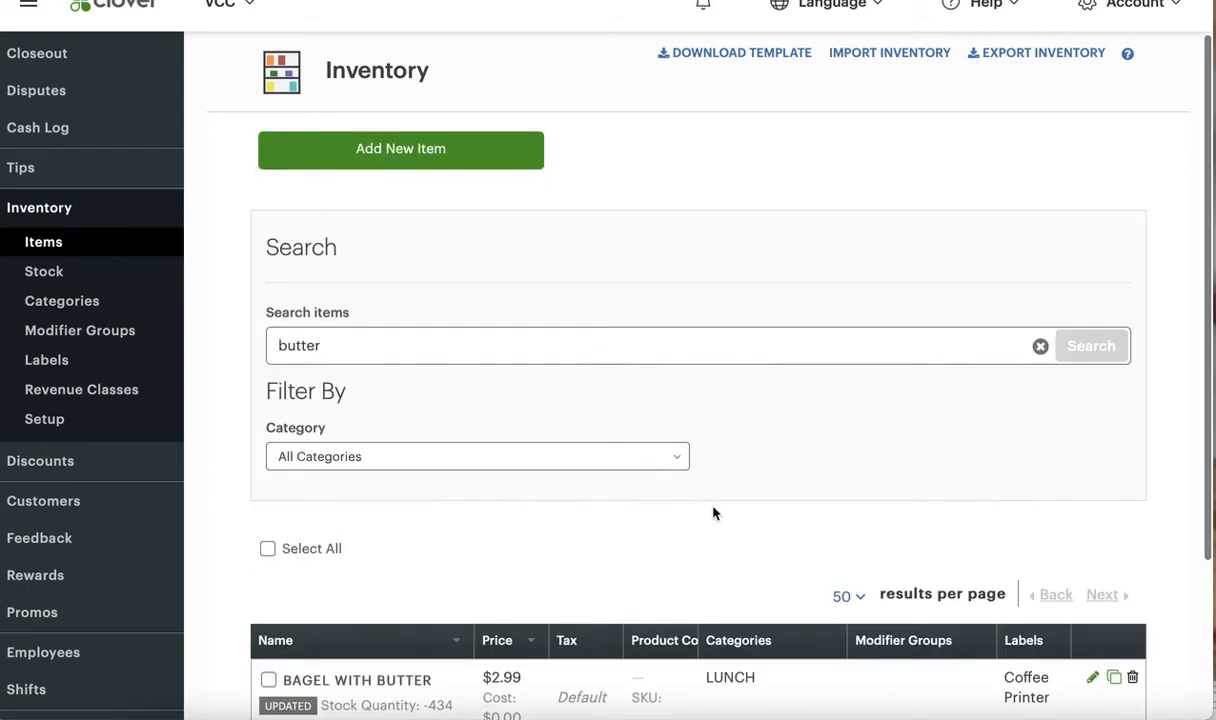
{"action": "scroll", "coordinate": [714, 511], "scroll_direction": "down", "scroll_amount": 3}
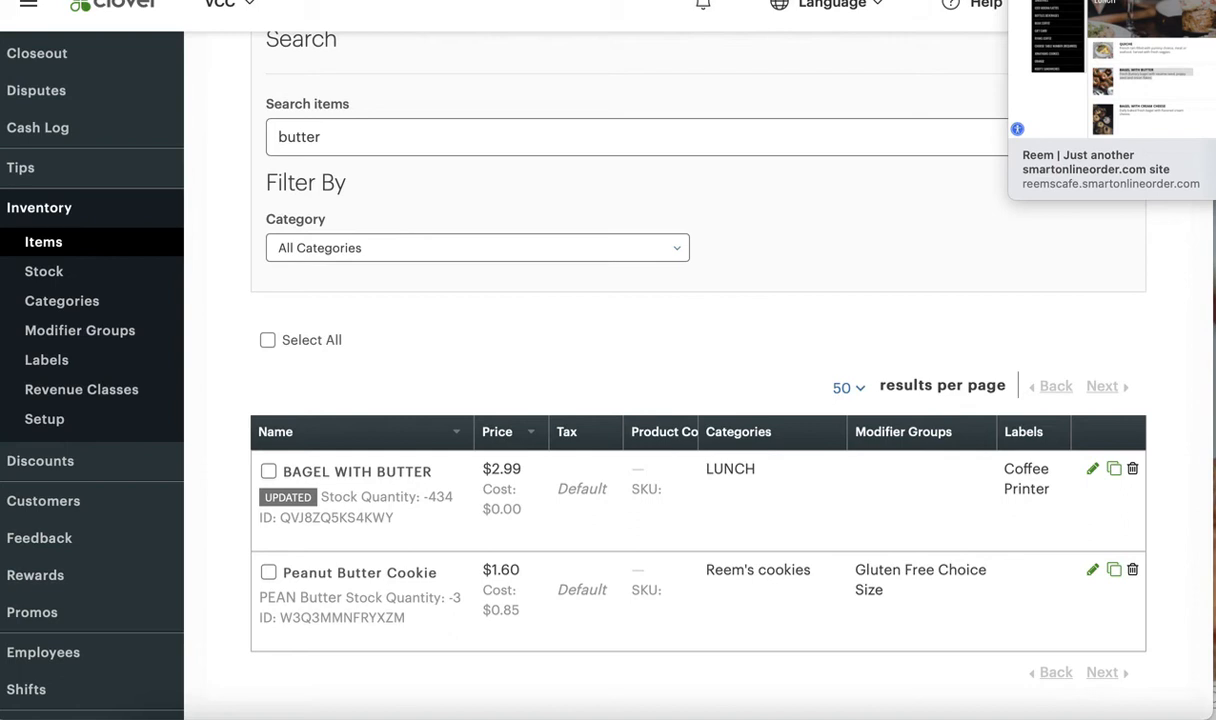
Switch to the online store and highlight the Bagel with Butter price in the Lunch category
{"action": "left_click", "coordinate": [1060, 1]}
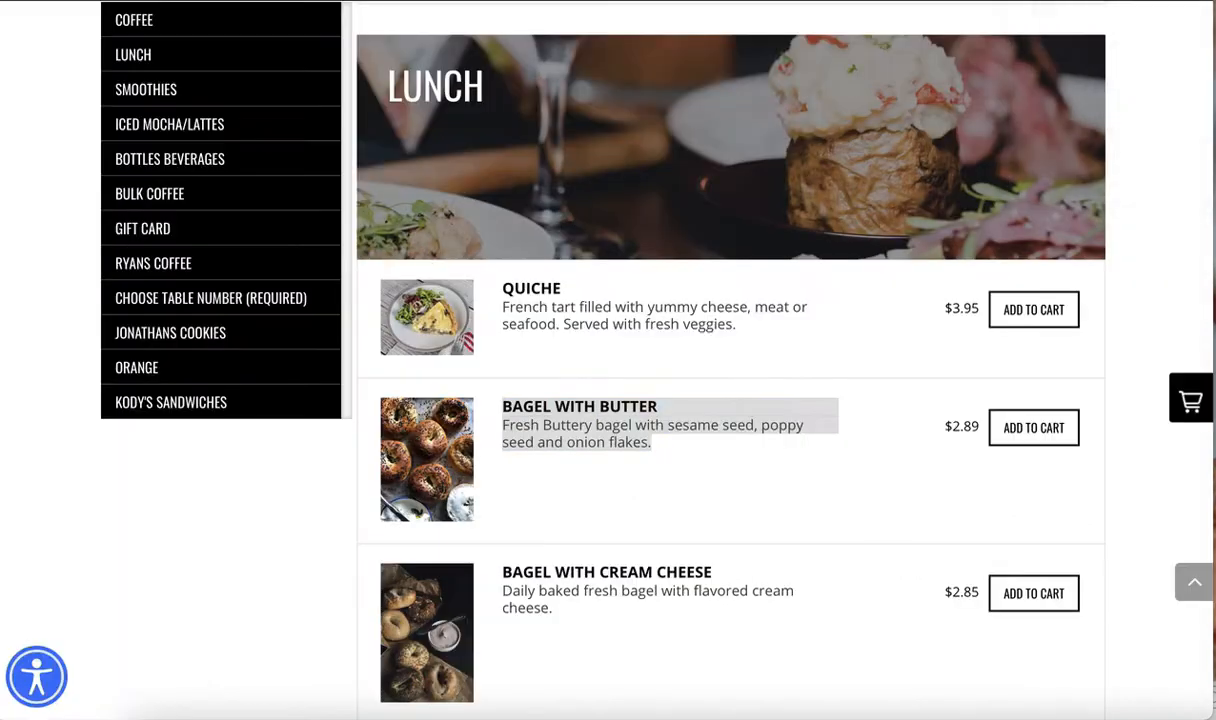
{"action": "double_click", "coordinate": [953, 426]}
Return to the Import / Sync inventory settings in WordPress and enable automatic item sync
{"action": "left_click", "coordinate": [950, 1]}
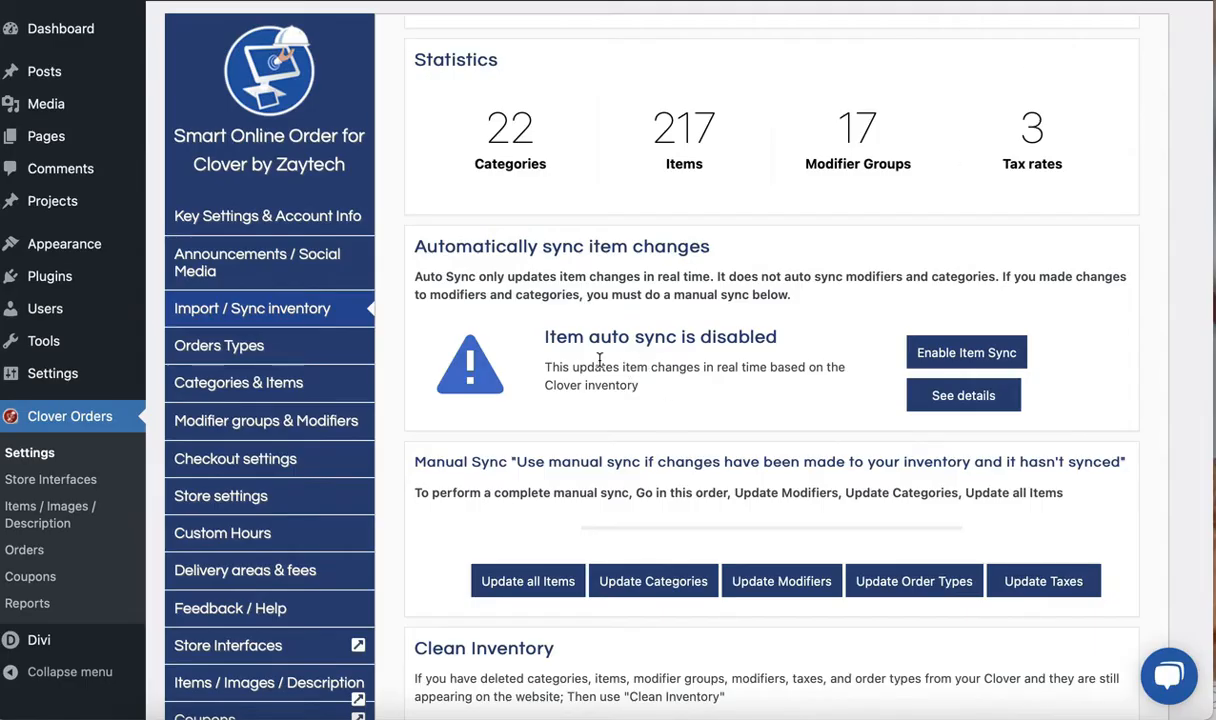
{"action": "left_click_drag", "start_coordinate": [545, 339], "coordinate": [780, 342]}
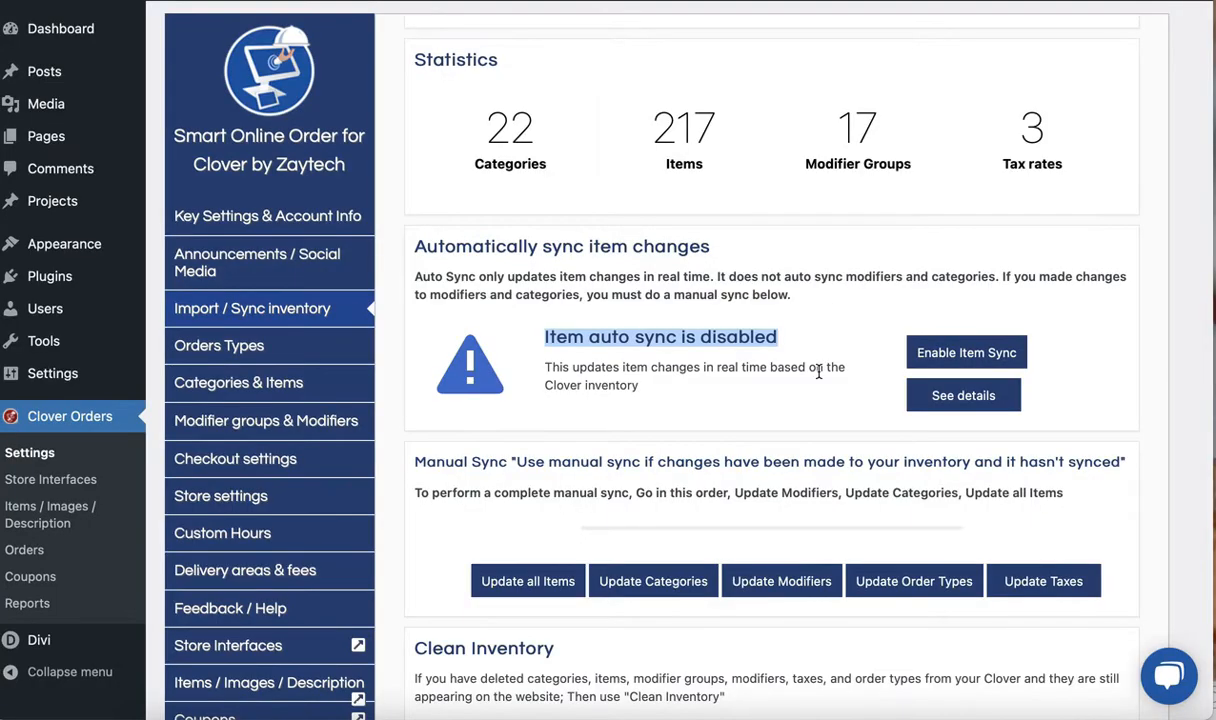
{"action": "left_click", "coordinate": [940, 360]}
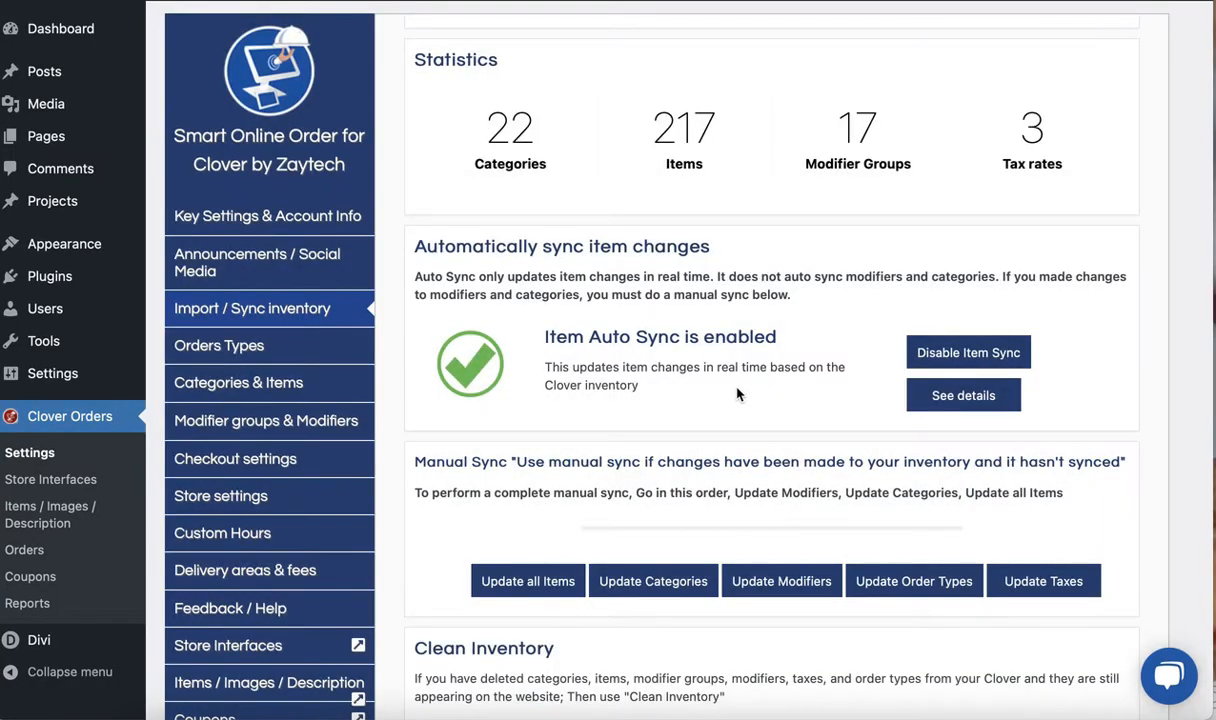
{"action": "scroll", "coordinate": [630, 372], "scroll_direction": "down", "scroll_amount": 2}
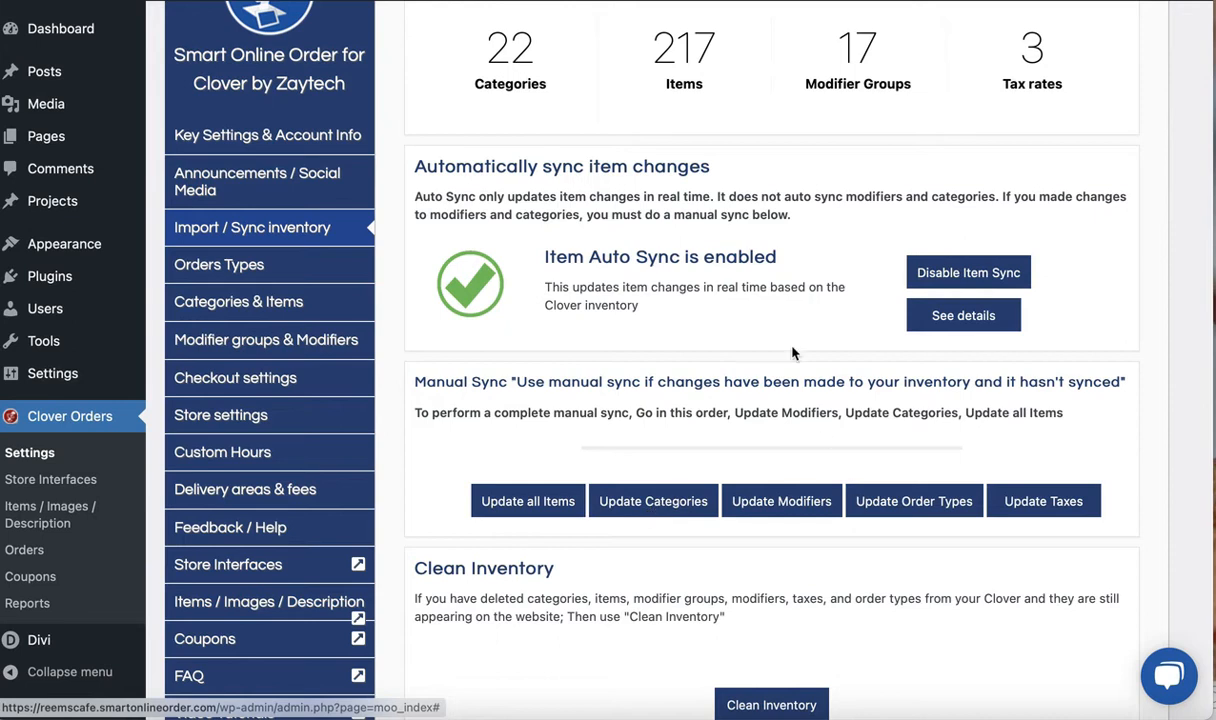
Point out the Item Auto Sync status and run a manual update of all items
{"action": "left_click_drag", "start_coordinate": [544, 257], "coordinate": [684, 257]}
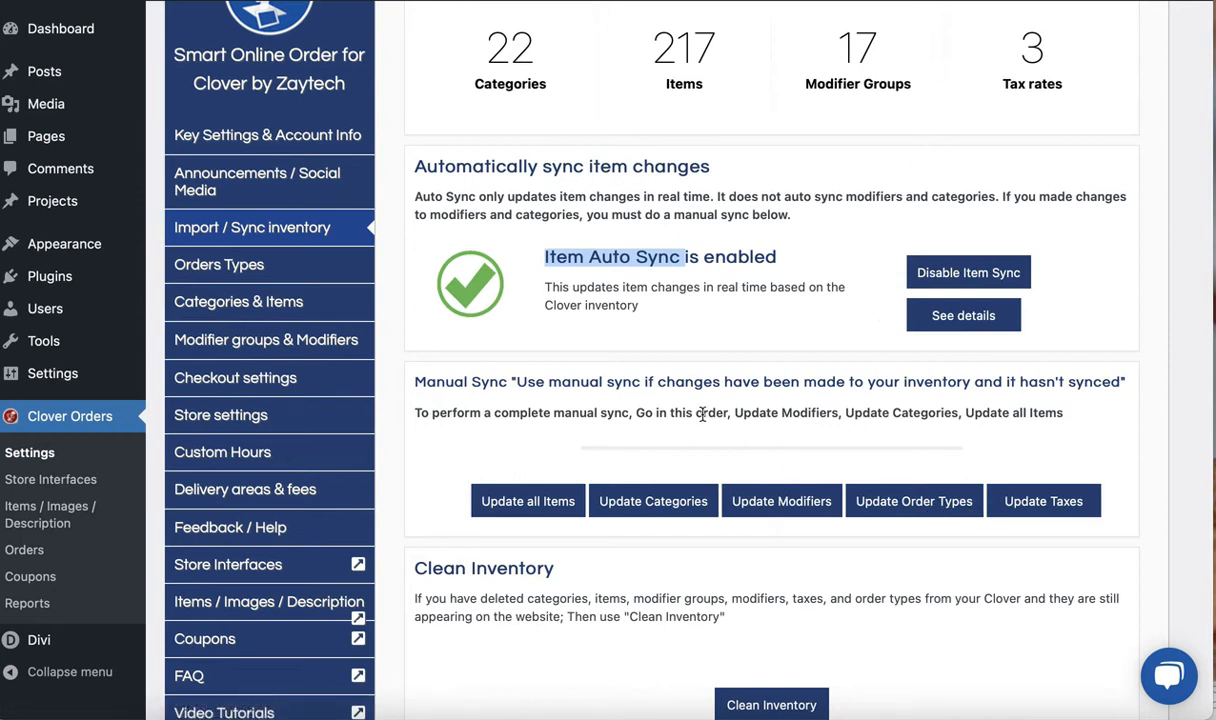
{"action": "left_click", "coordinate": [549, 508]}
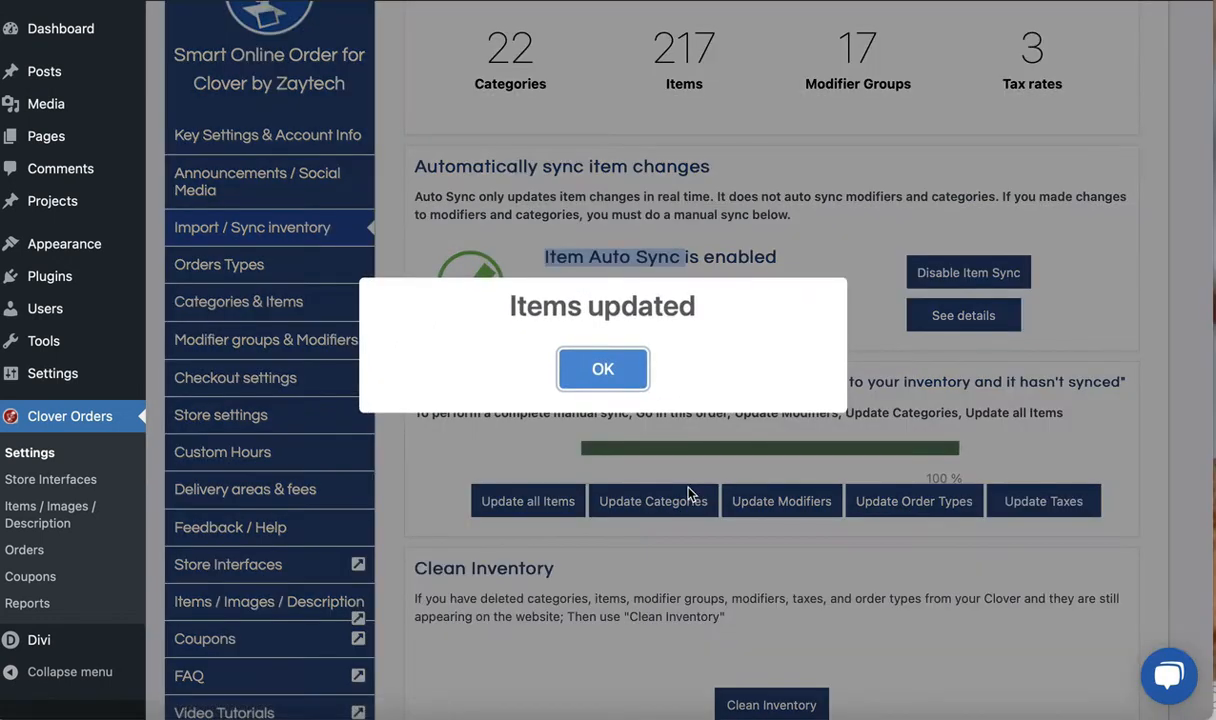
{"action": "left_click", "coordinate": [592, 366]}
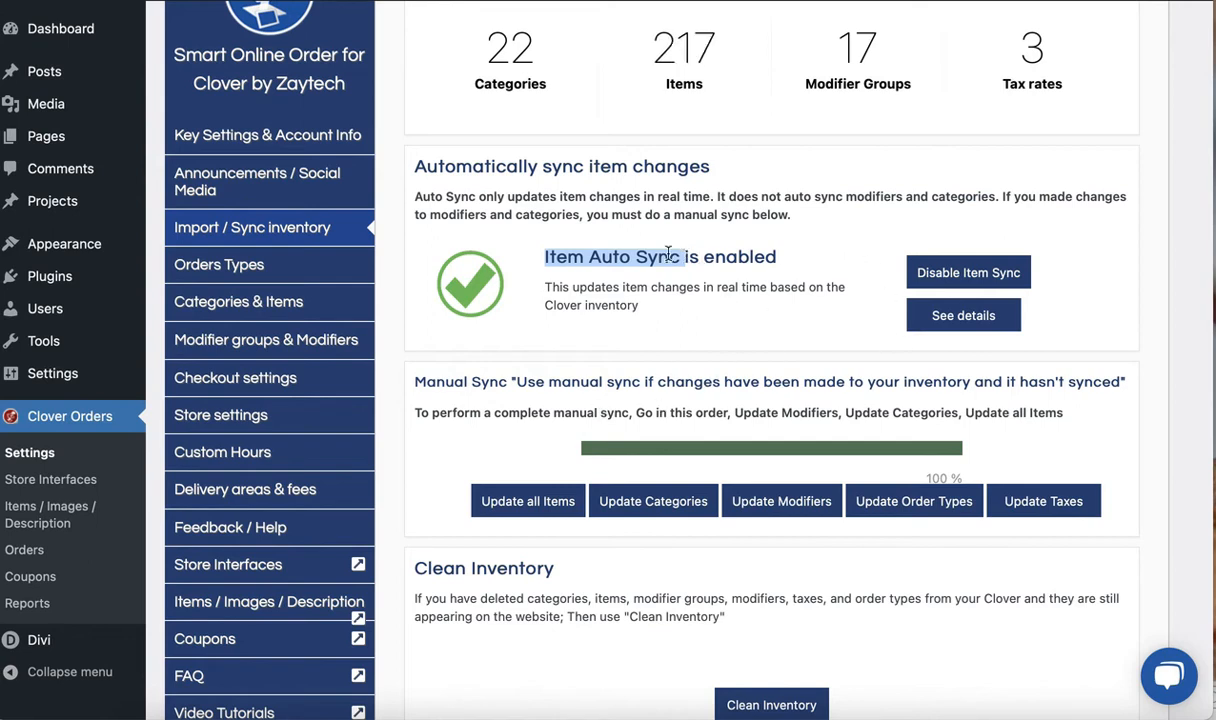
Highlight part of the auto sync status and run a manual update of the categories
{"action": "left_click_drag", "start_coordinate": [630, 256], "coordinate": [699, 256]}
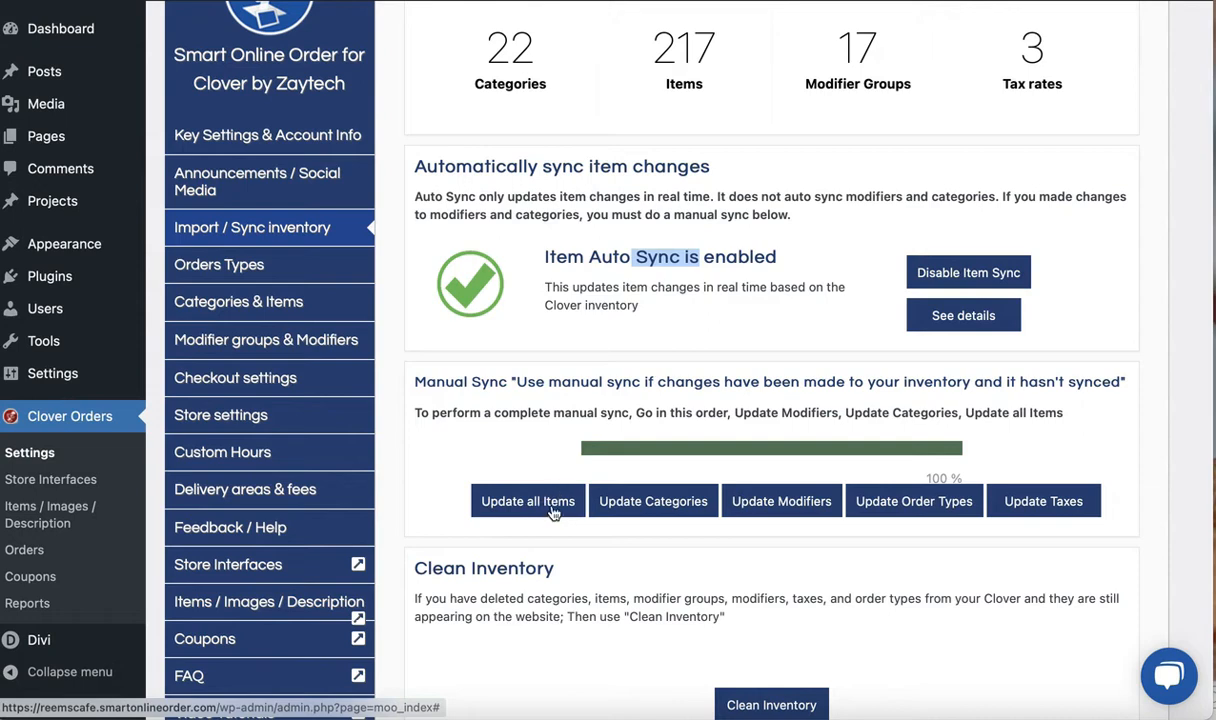
{"action": "left_click", "coordinate": [630, 498]}
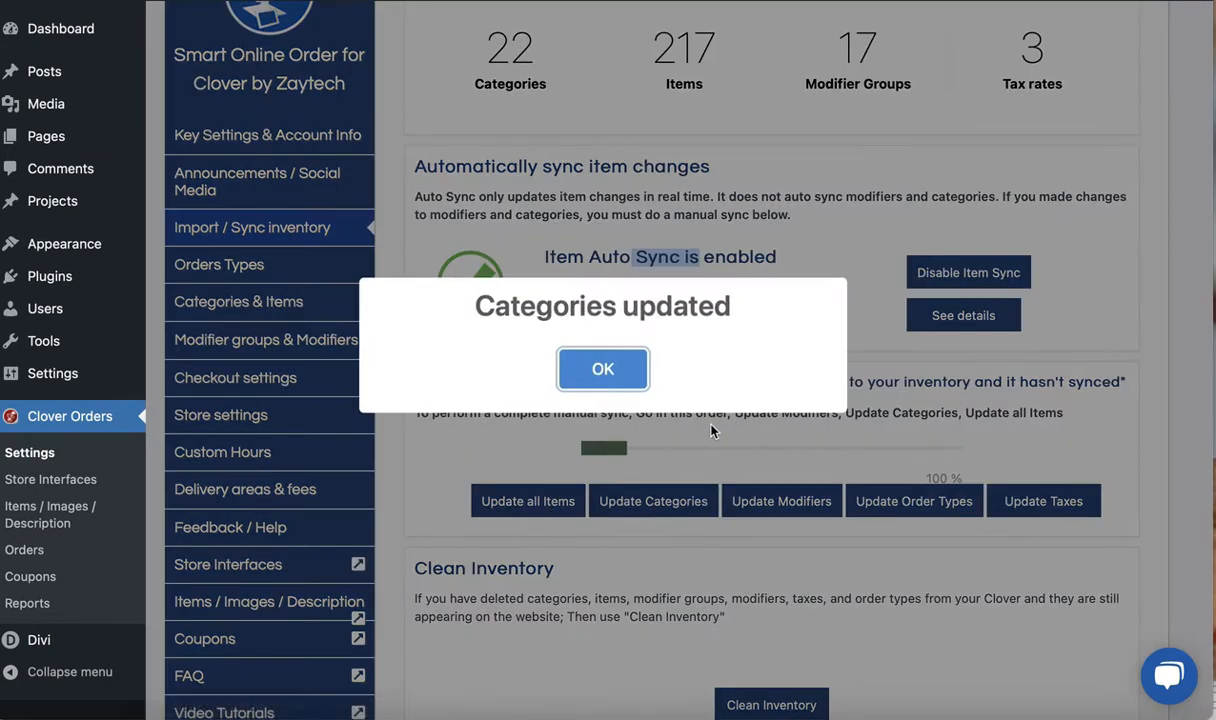
{"action": "left_click", "coordinate": [601, 364]}
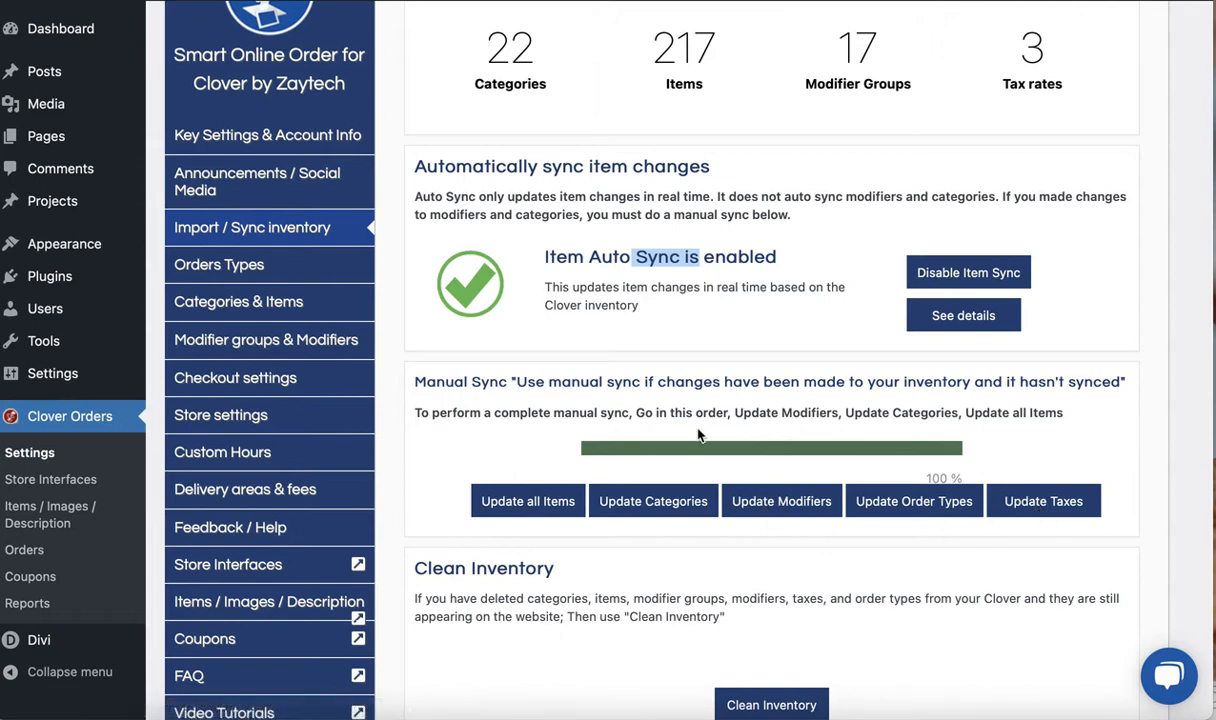
Highlight the Item Auto Sync heading again to review which changes sync automatically
{"action": "left_click_drag", "start_coordinate": [542, 256], "coordinate": [630, 256]}
{"action": "left_click", "coordinate": [562, 273]}
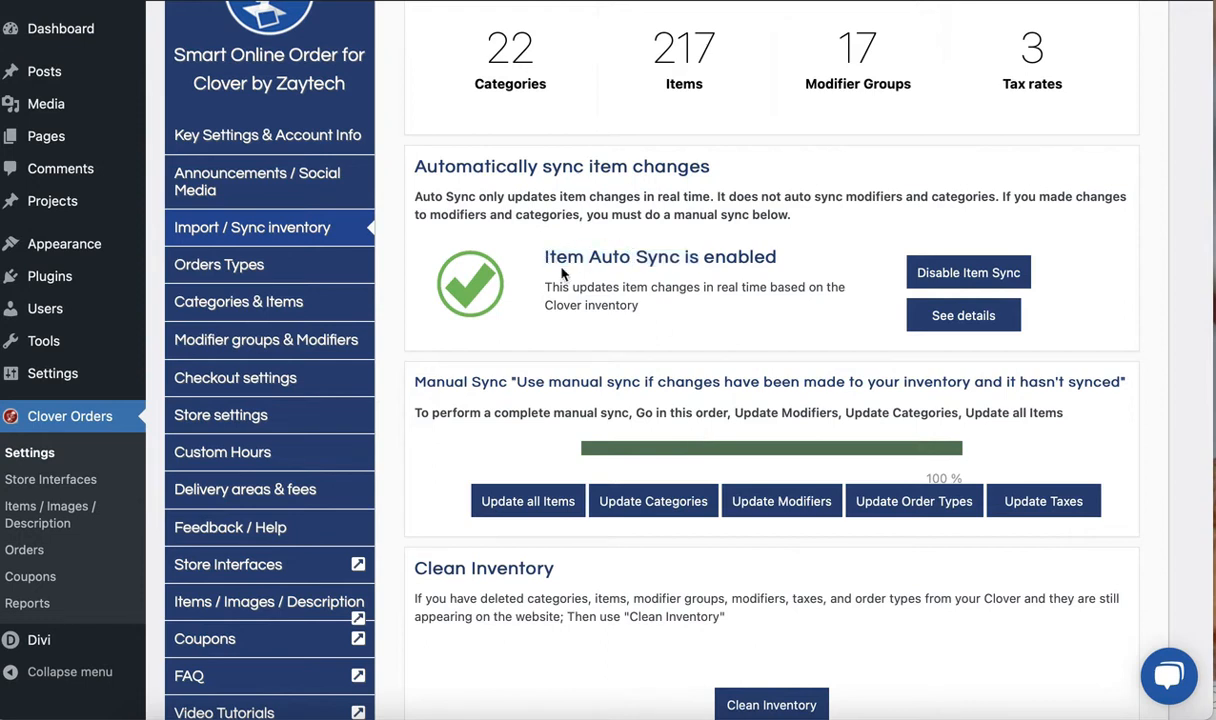
{"action": "left_click_drag", "start_coordinate": [549, 261], "coordinate": [675, 257]}
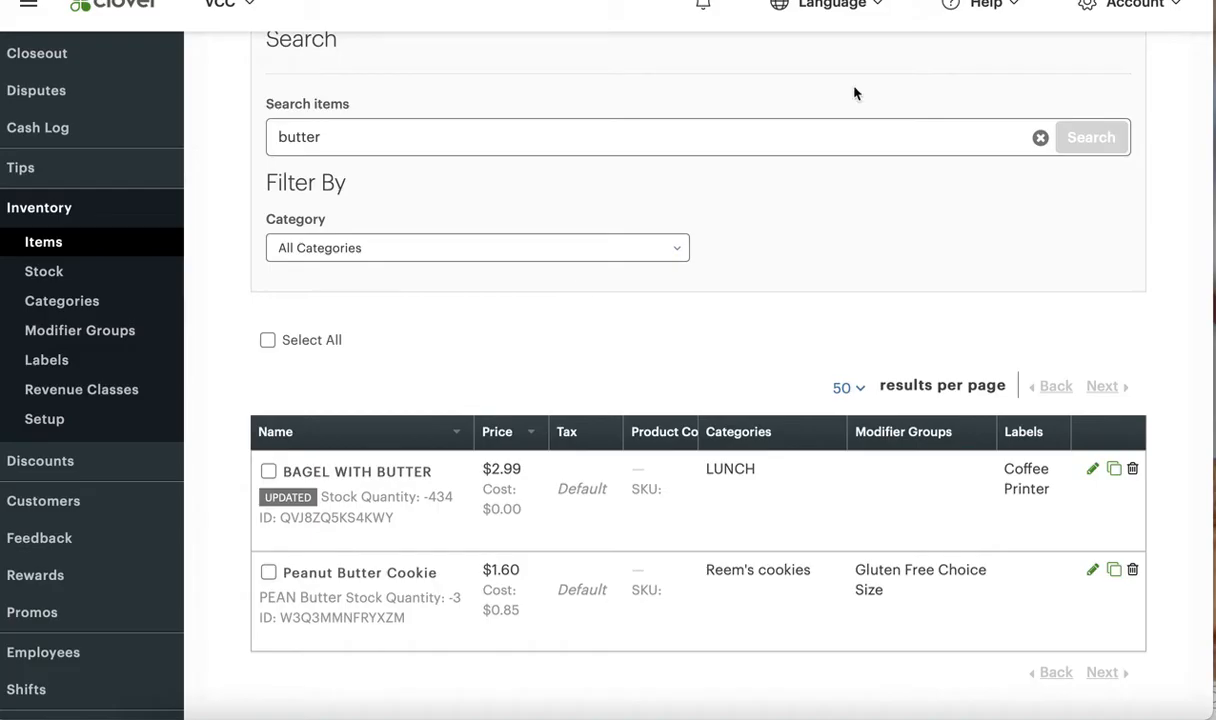
In Clover's modifier groups, set the Gluten Free modifier's price in the Gluten Free Choice group to $2 and save
{"action": "left_click", "coordinate": [97, 342]}
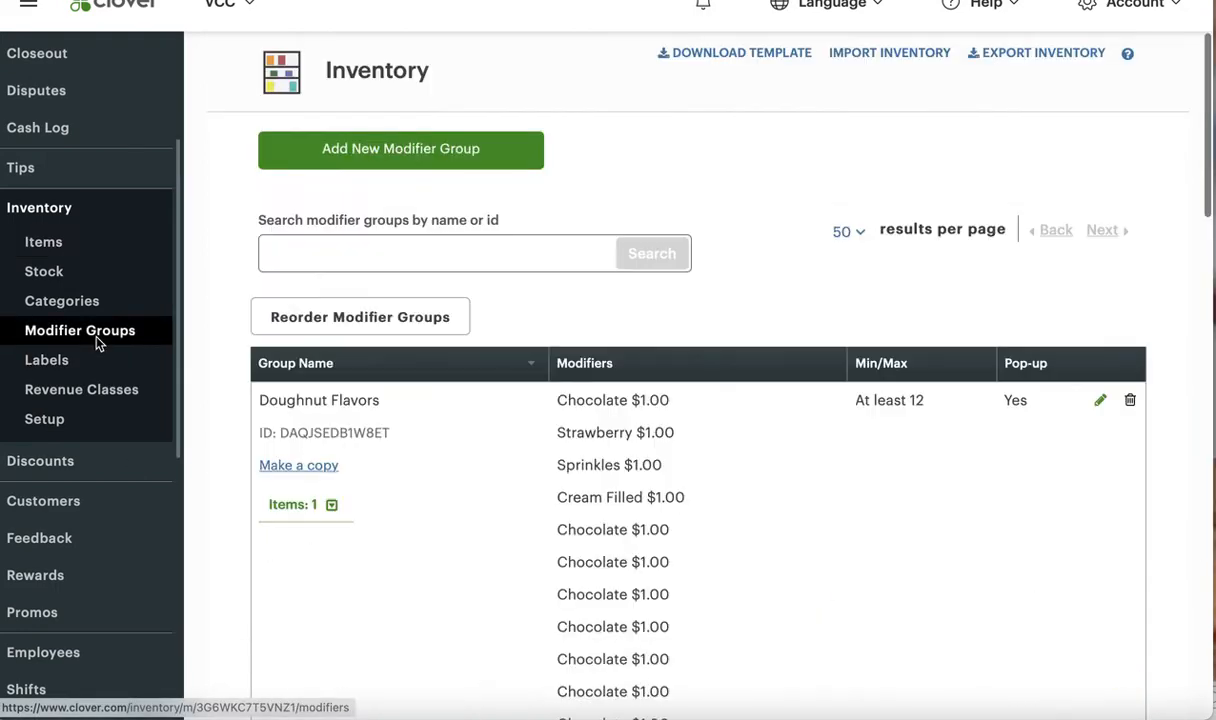
{"action": "scroll", "coordinate": [228, 508], "scroll_direction": "down", "scroll_amount": 8}
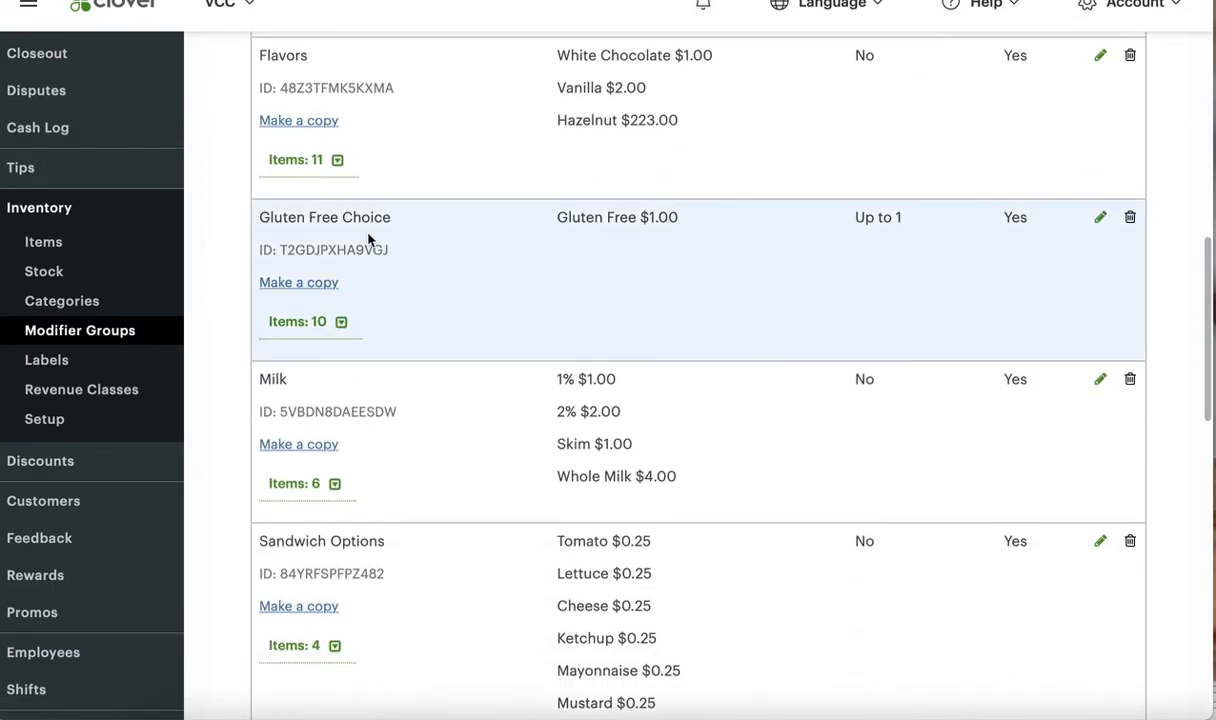
{"action": "left_click", "coordinate": [1100, 217]}
{"action": "scroll", "coordinate": [430, 450], "scroll_direction": "down", "scroll_amount": 2}
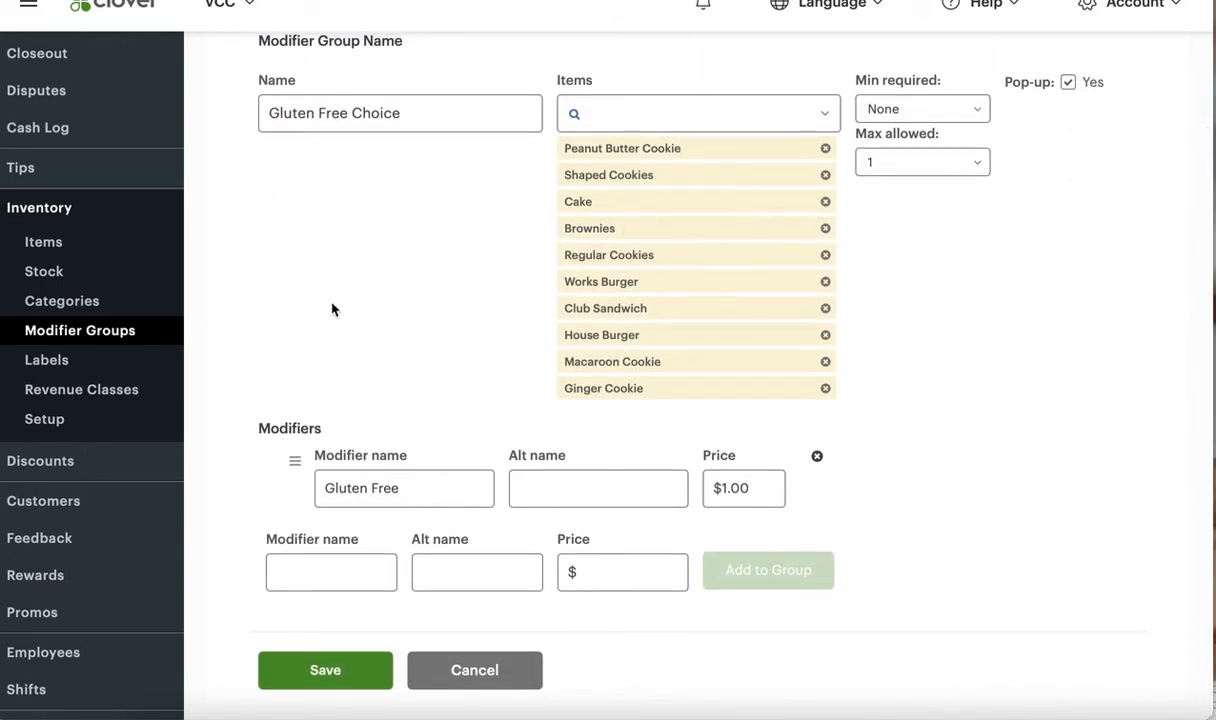
{"action": "type", "text": "2"}
{"action": "left_click", "coordinate": [330, 670]}
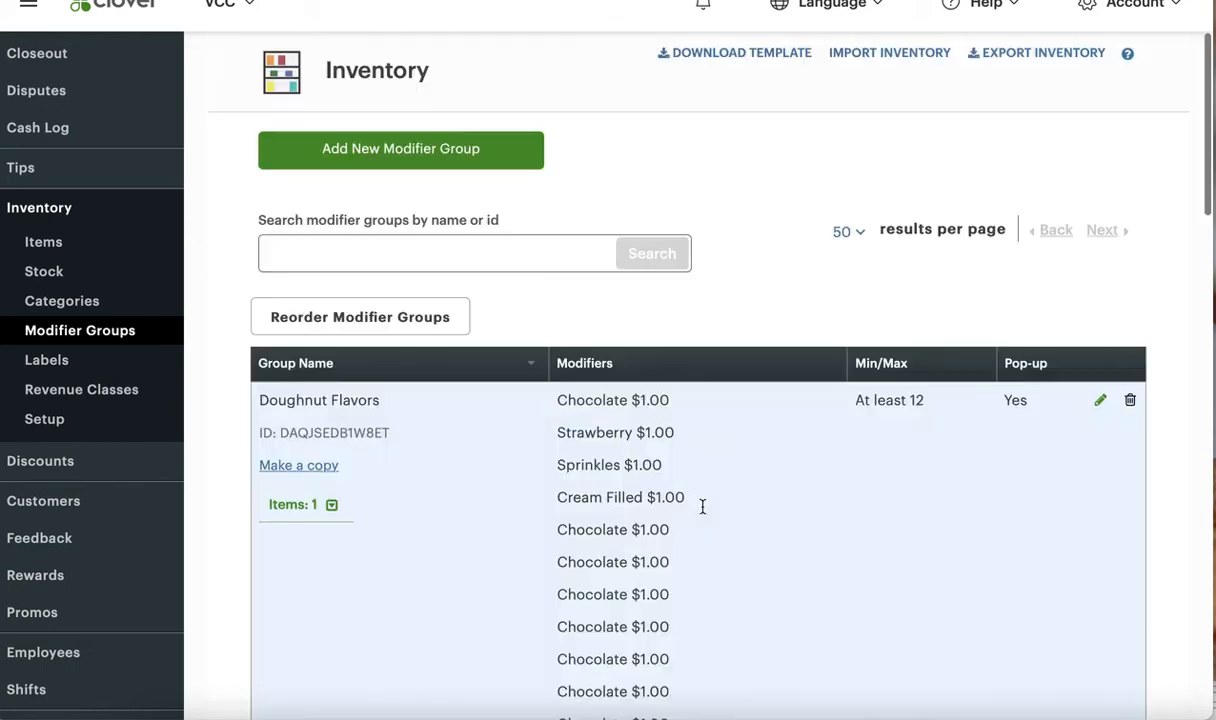
{"action": "scroll", "coordinate": [698, 584], "scroll_direction": "down", "scroll_amount": 3}
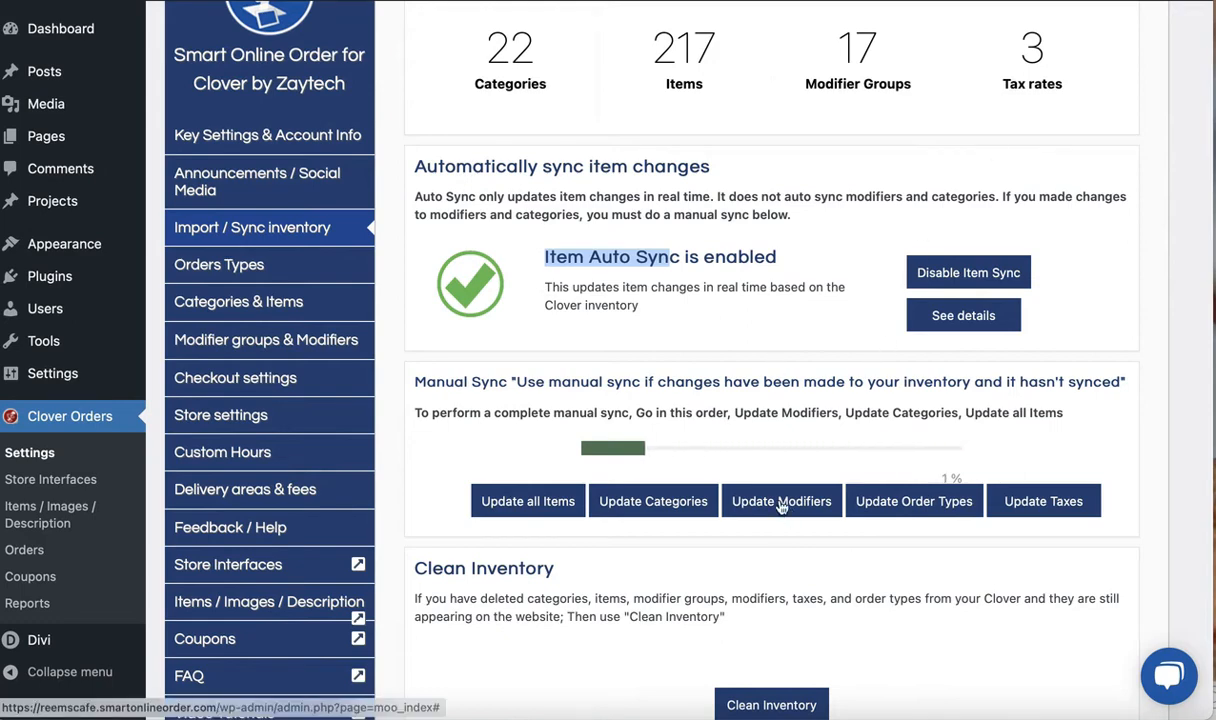
Run a manual update of the modifiers in Smart Online Order and highlight the item auto sync heading
{"action": "left_click", "coordinate": [736, 495]}
{"action": "left_click", "coordinate": [615, 369]}
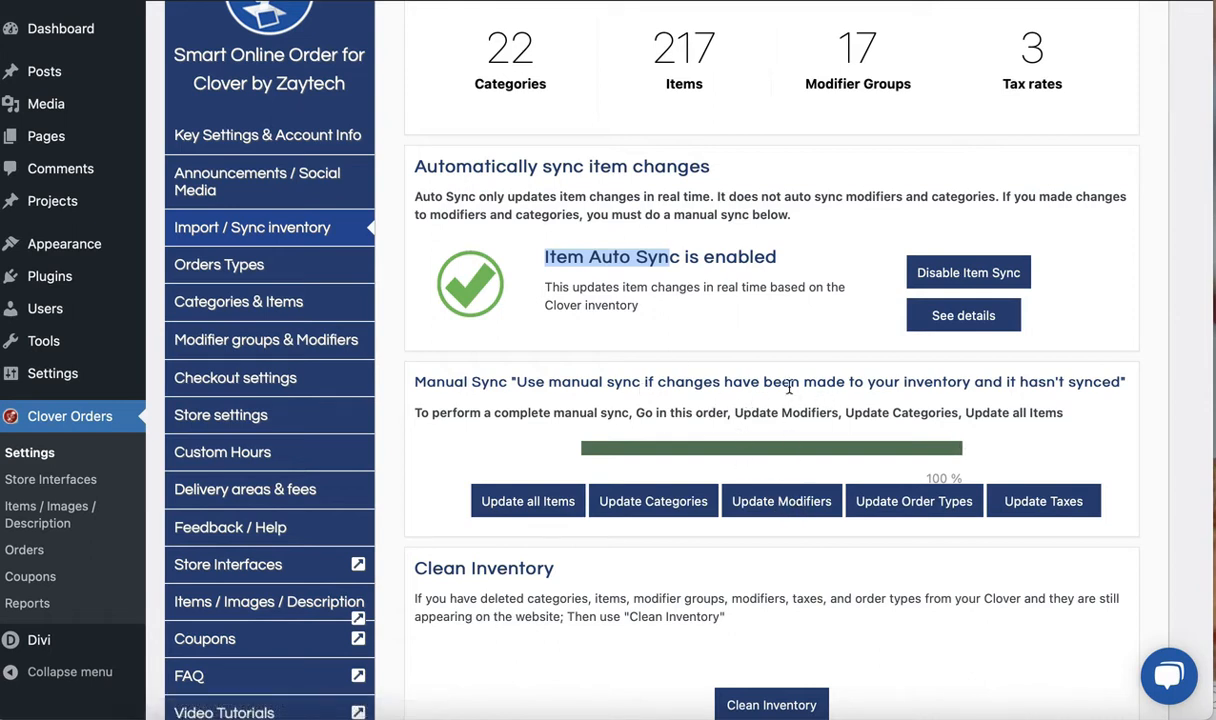
{"action": "left_click_drag", "start_coordinate": [544, 258], "coordinate": [597, 260]}
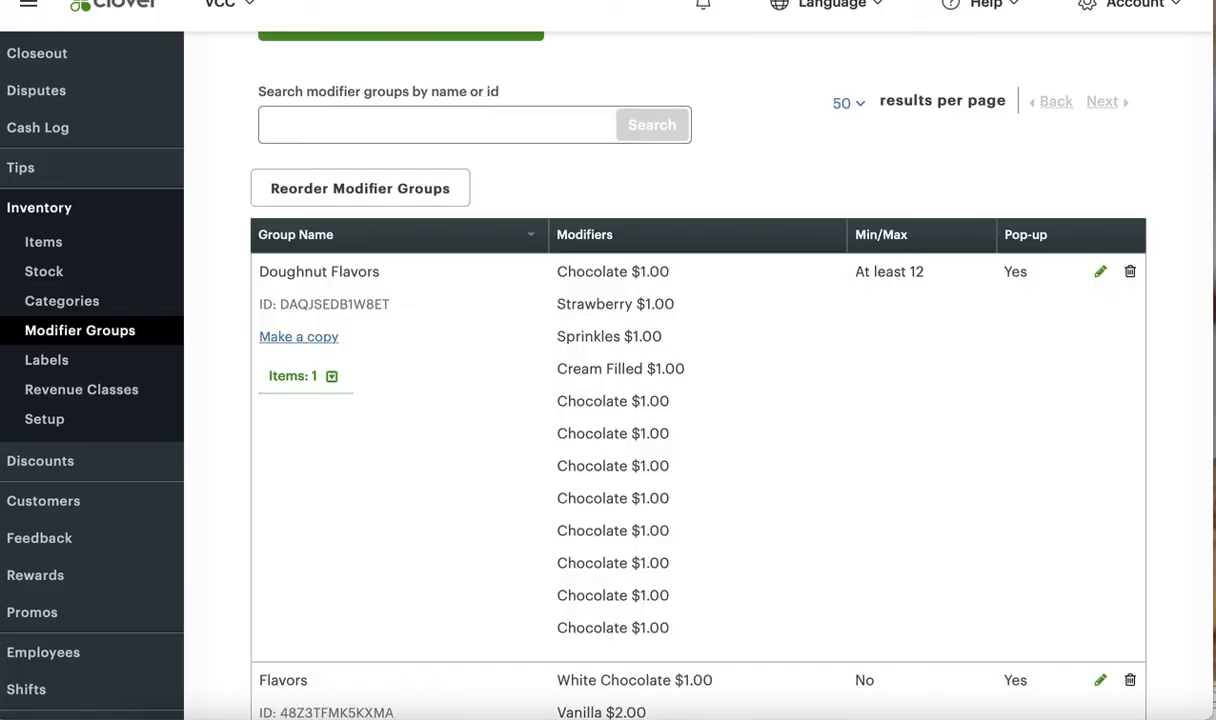
Go back to the Clover inventory items and search for "bagel with butter"
{"action": "scroll", "coordinate": [443, 297], "scroll_direction": "up", "scroll_amount": 1}
{"action": "scroll", "coordinate": [443, 297], "scroll_direction": "up", "scroll_amount": 2}
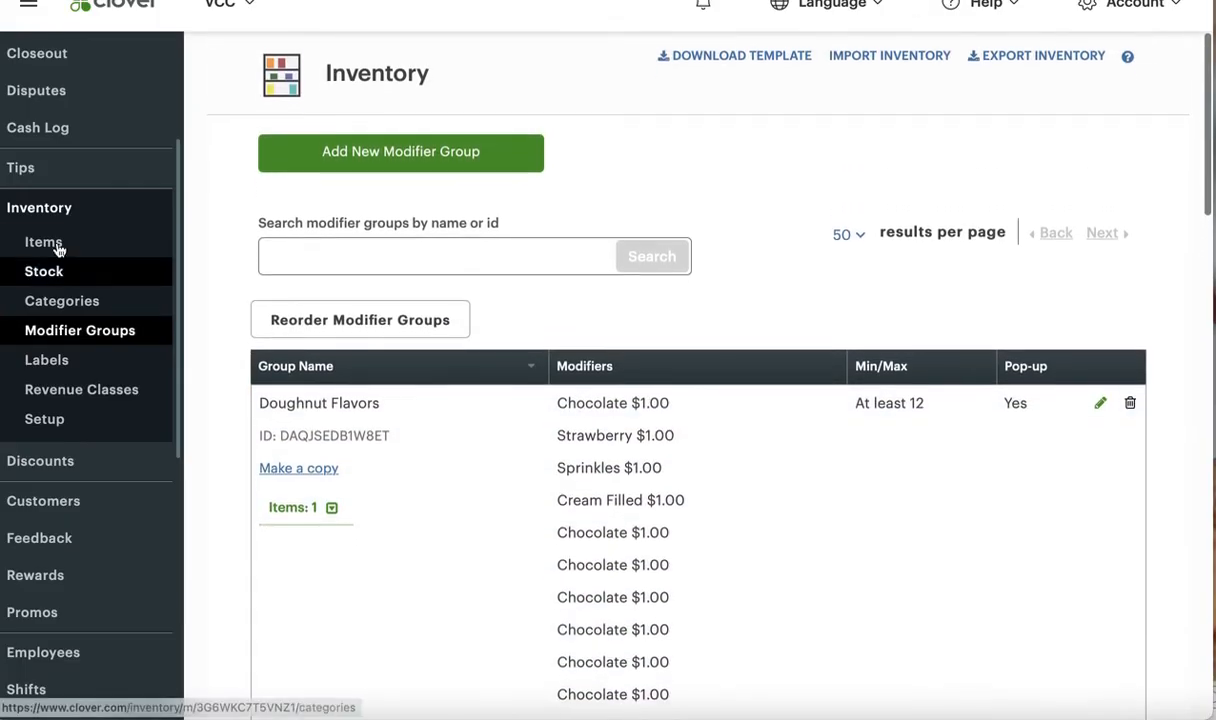
{"action": "left_click", "coordinate": [44, 241]}
{"action": "left_click", "coordinate": [393, 340]}
{"action": "type", "text": "bagel with butter"}
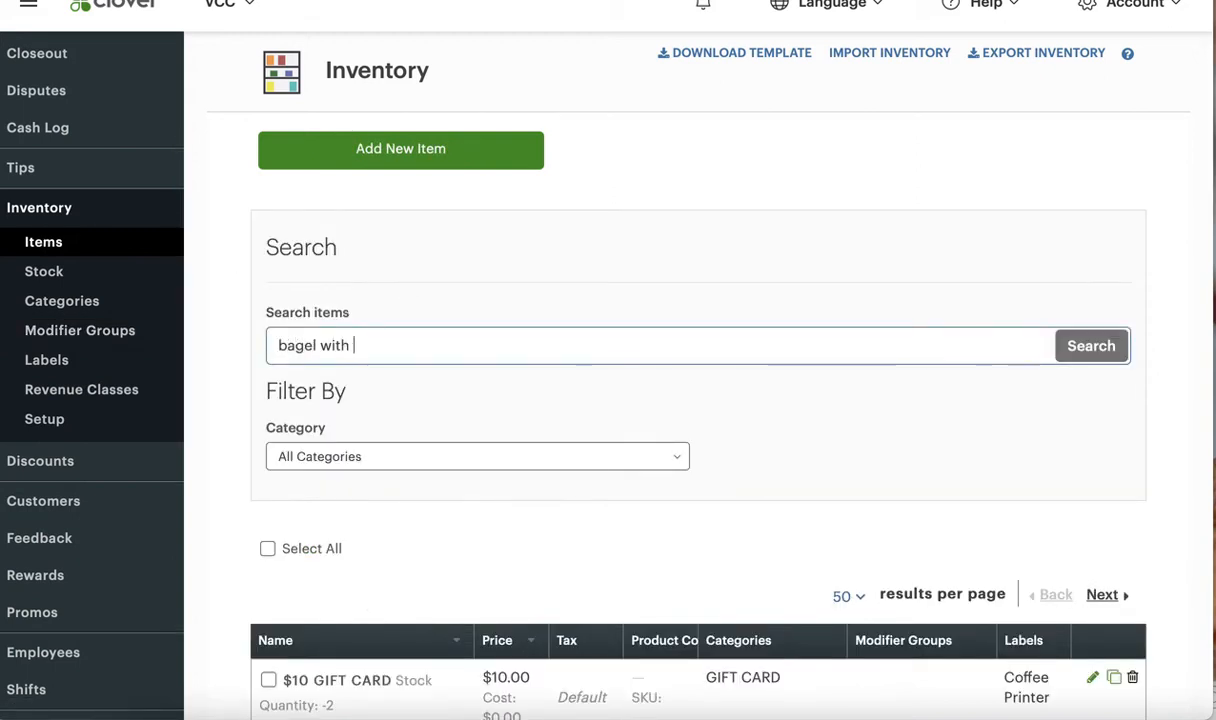
{"action": "key", "text": "Return"}
{"action": "scroll", "coordinate": [461, 581], "scroll_direction": "down", "scroll_amount": 2}
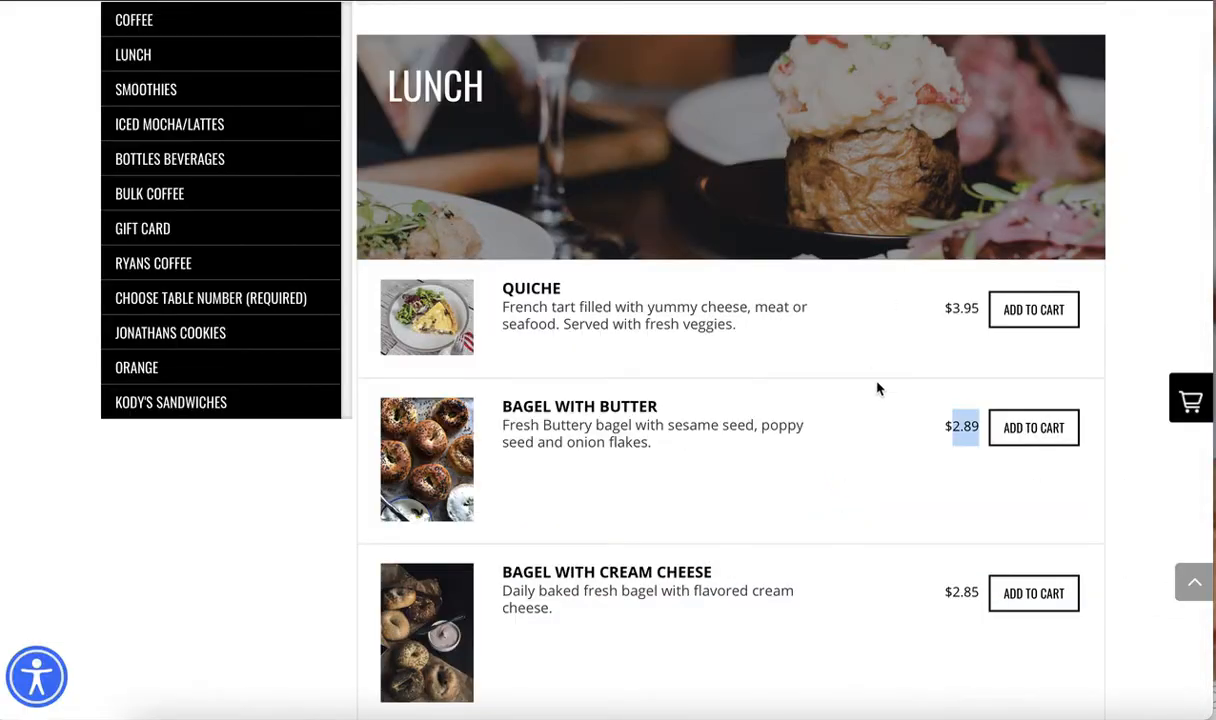
Reload the online store and highlight the BAGEL WITH BUTTER price in the LUNCH category
{"action": "left_click", "coordinate": [952, 429]}
{"action": "left_click_drag", "start_coordinate": [952, 429], "coordinate": [981, 427]}
{"action": "key", "text": "super+r"}
{"action": "left_click", "coordinate": [627, 424]}
{"action": "scroll", "coordinate": [627, 518], "scroll_direction": "down", "scroll_amount": 4}
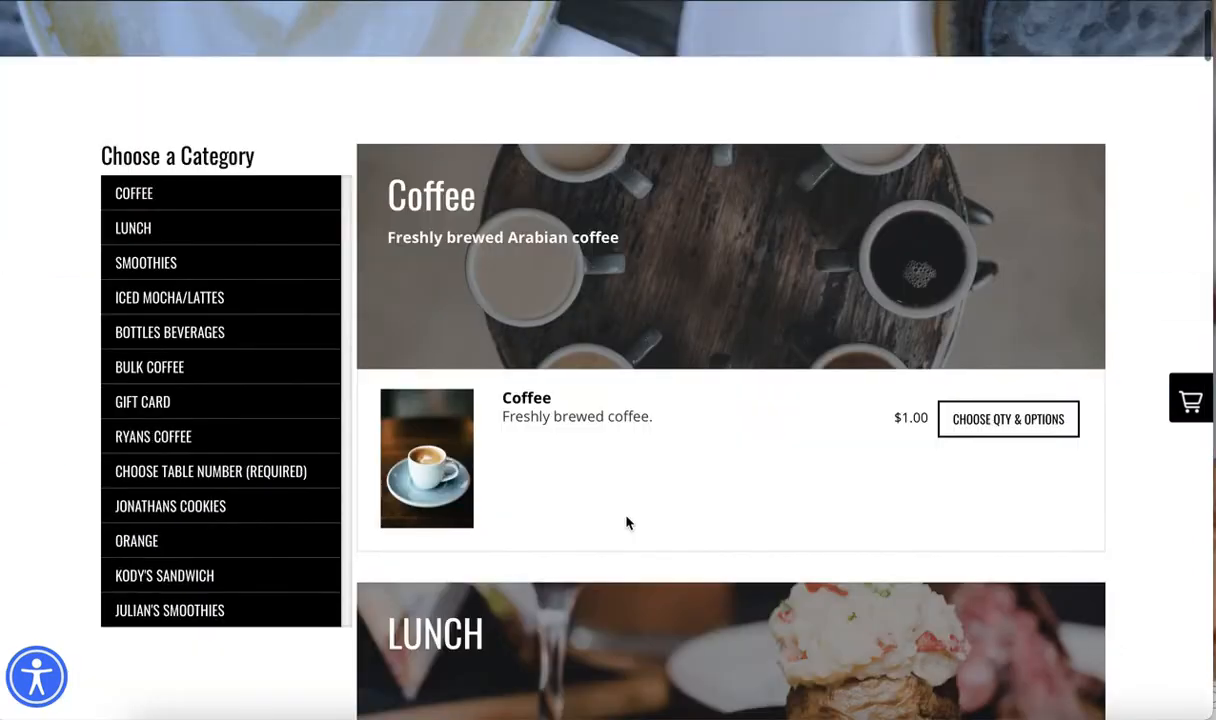
{"action": "scroll", "coordinate": [627, 522], "scroll_direction": "down", "scroll_amount": 3}
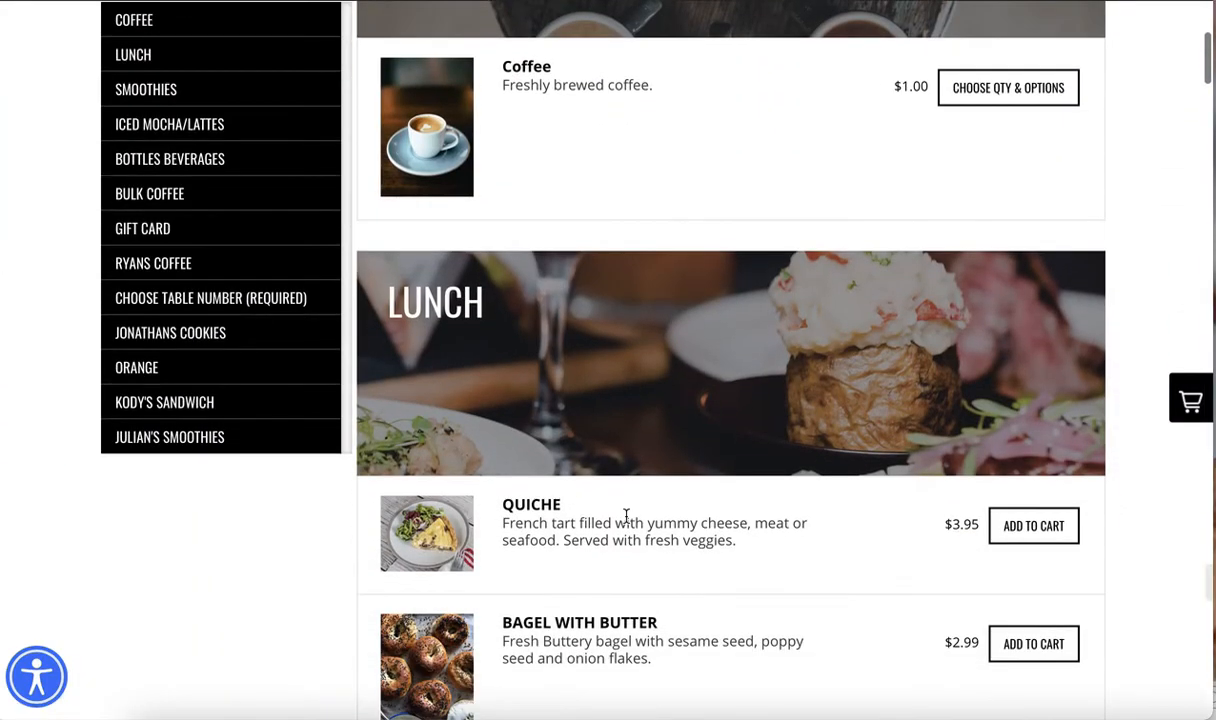
{"action": "scroll", "coordinate": [627, 518], "scroll_direction": "down", "scroll_amount": 2}
{"action": "scroll", "coordinate": [669, 520], "scroll_direction": "down", "scroll_amount": 1}
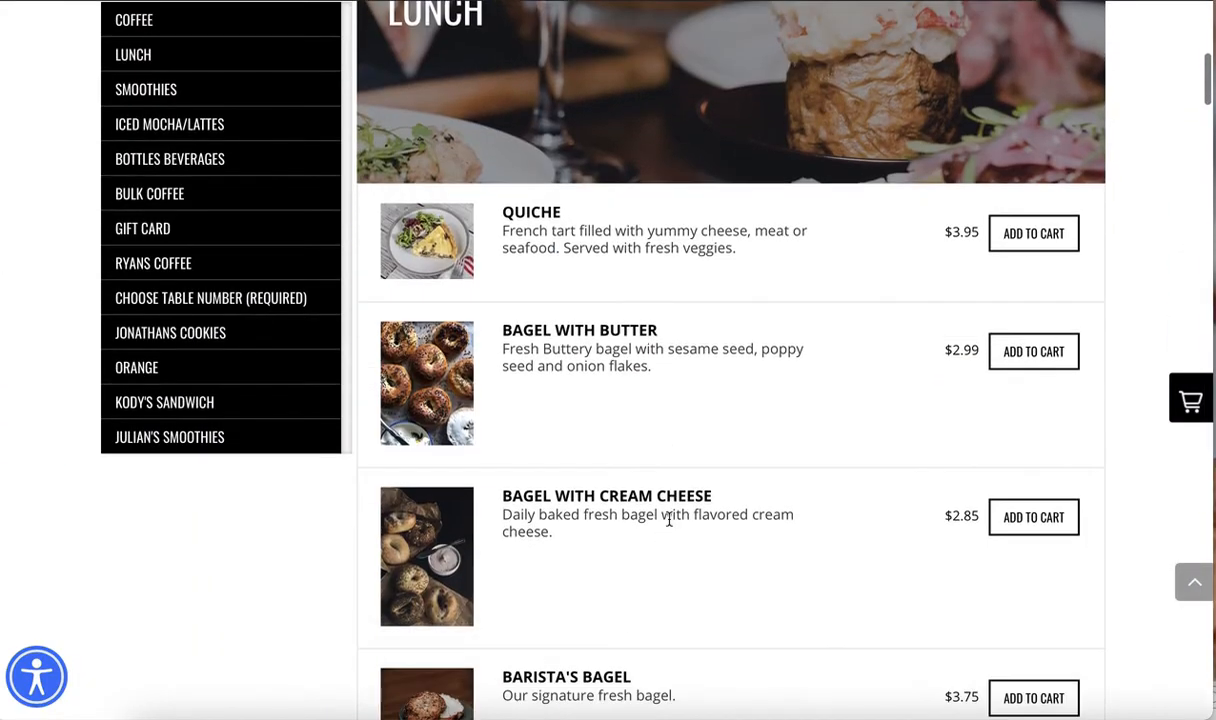
{"action": "scroll", "coordinate": [669, 519], "scroll_direction": "down", "scroll_amount": 1}
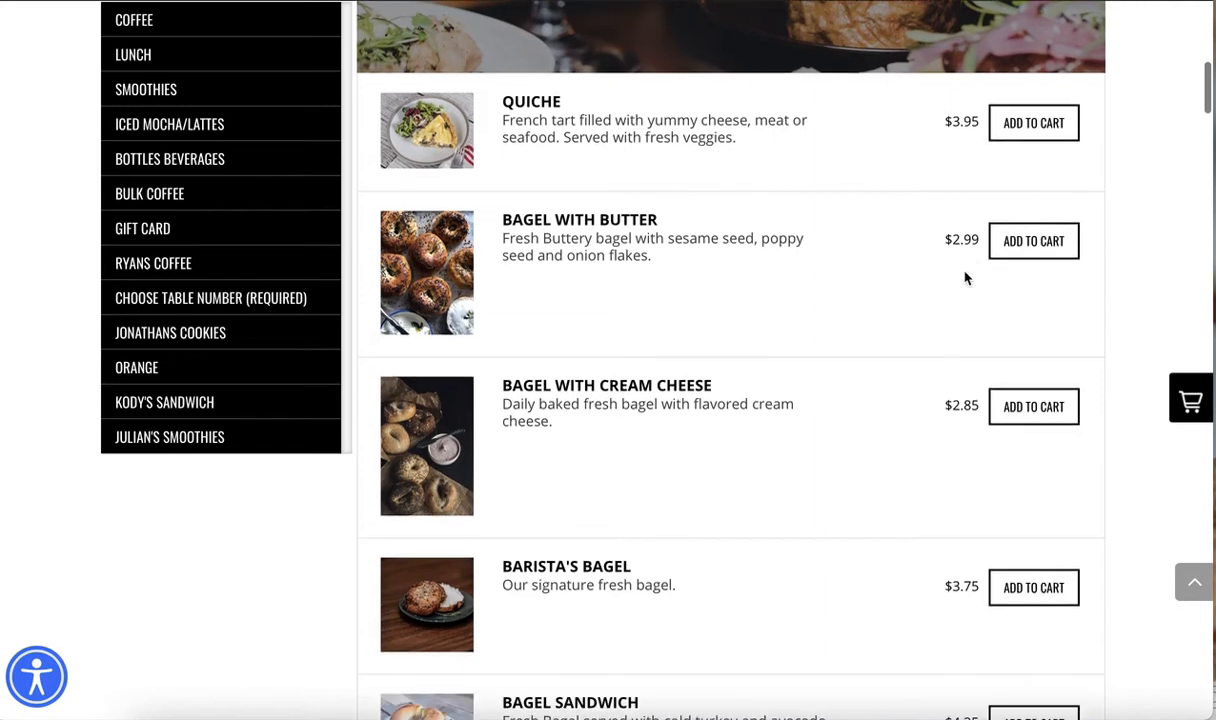
{"action": "left_click_drag", "start_coordinate": [956, 247], "coordinate": [982, 238]}
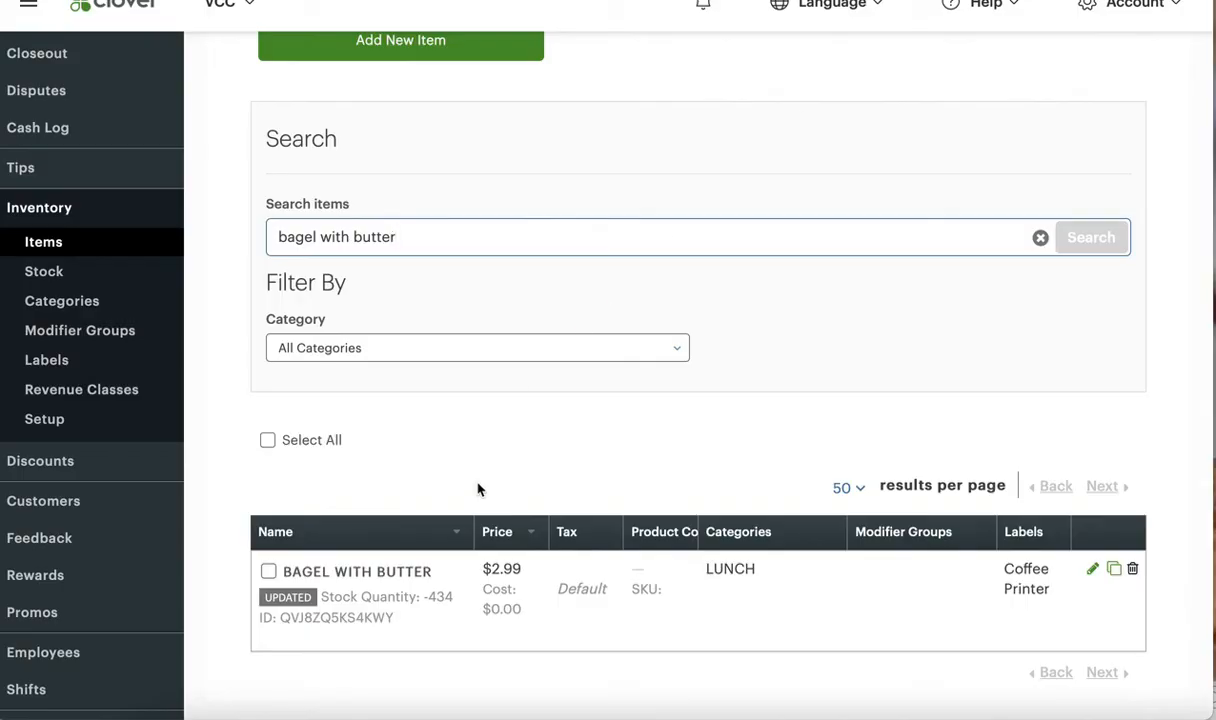
In Clover's inventory items, set the BAGEL WITH BUTTER price to $3.25 and save the item
{"action": "left_click", "coordinate": [1092, 569]}
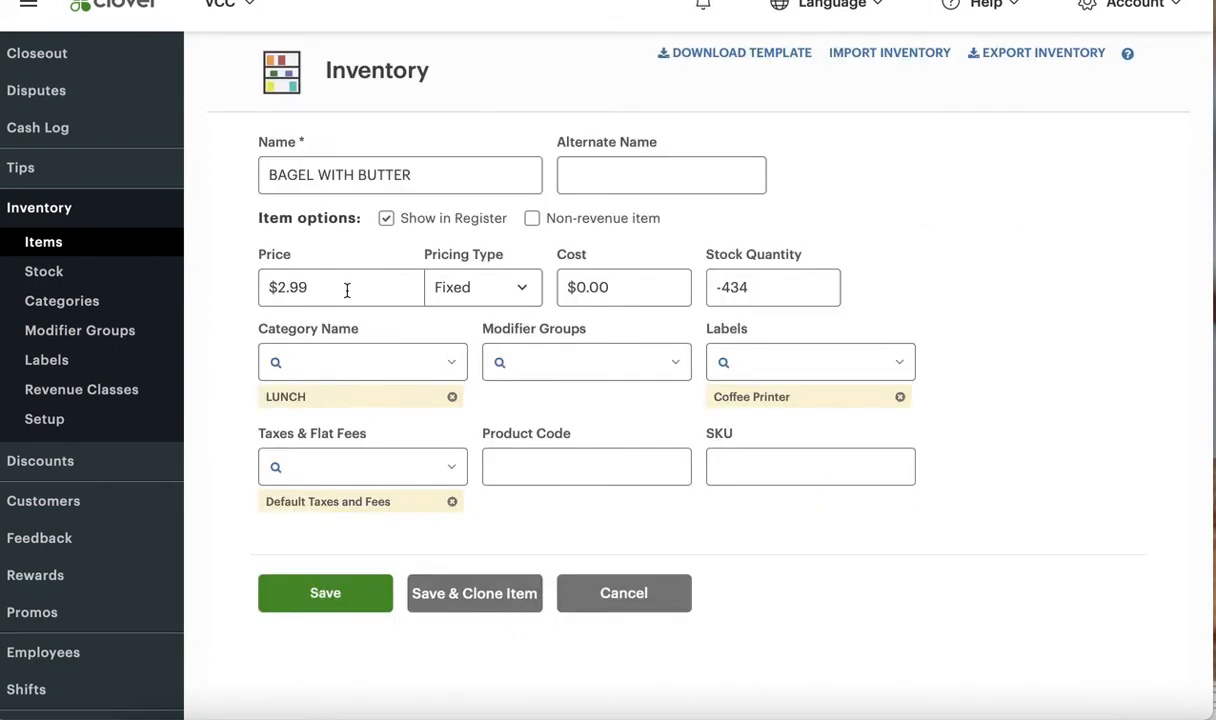
{"action": "left_click_drag", "start_coordinate": [277, 288], "coordinate": [339, 285]}
{"action": "type", "text": "$3.25"}
{"action": "left_click", "coordinate": [328, 592]}
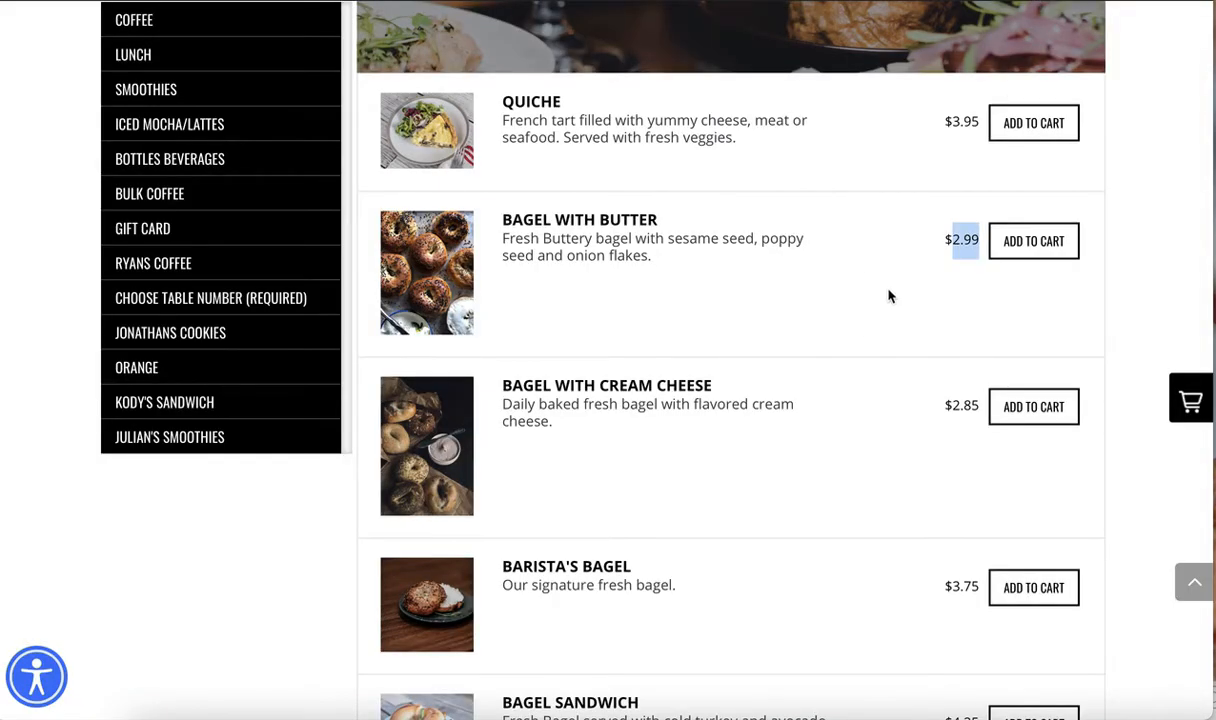
Refresh the online store's menu, dismiss the table ordering welcome message and check the BAGEL WITH BUTTER price
{"action": "left_click", "coordinate": [956, 245]}
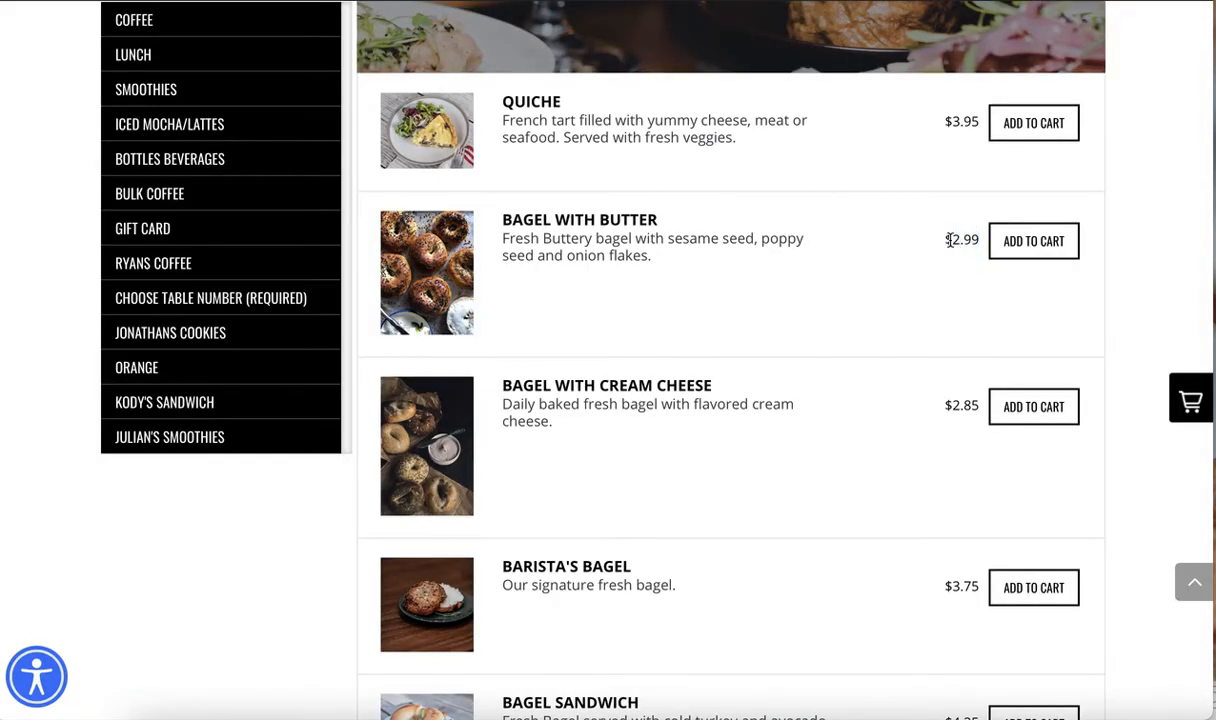
{"action": "left_click_drag", "start_coordinate": [949, 240], "coordinate": [980, 240]}
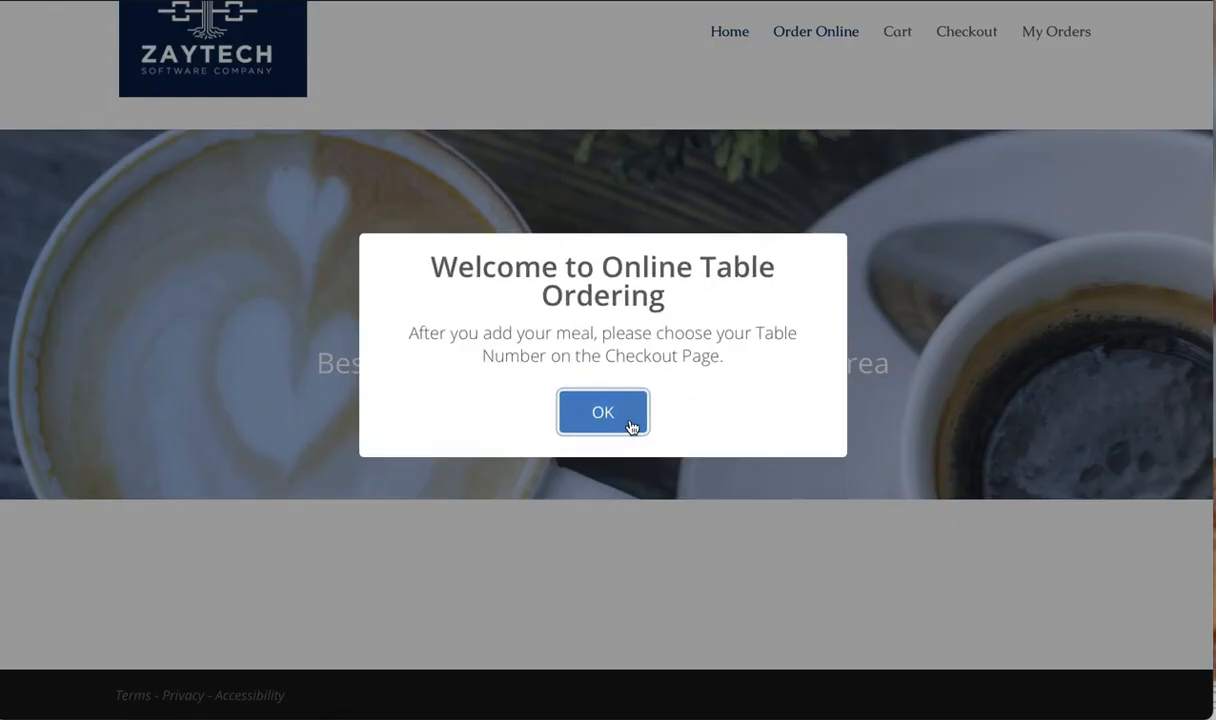
{"action": "left_click", "coordinate": [620, 410]}
{"action": "scroll", "coordinate": [615, 460], "scroll_direction": "down", "scroll_amount": 10}
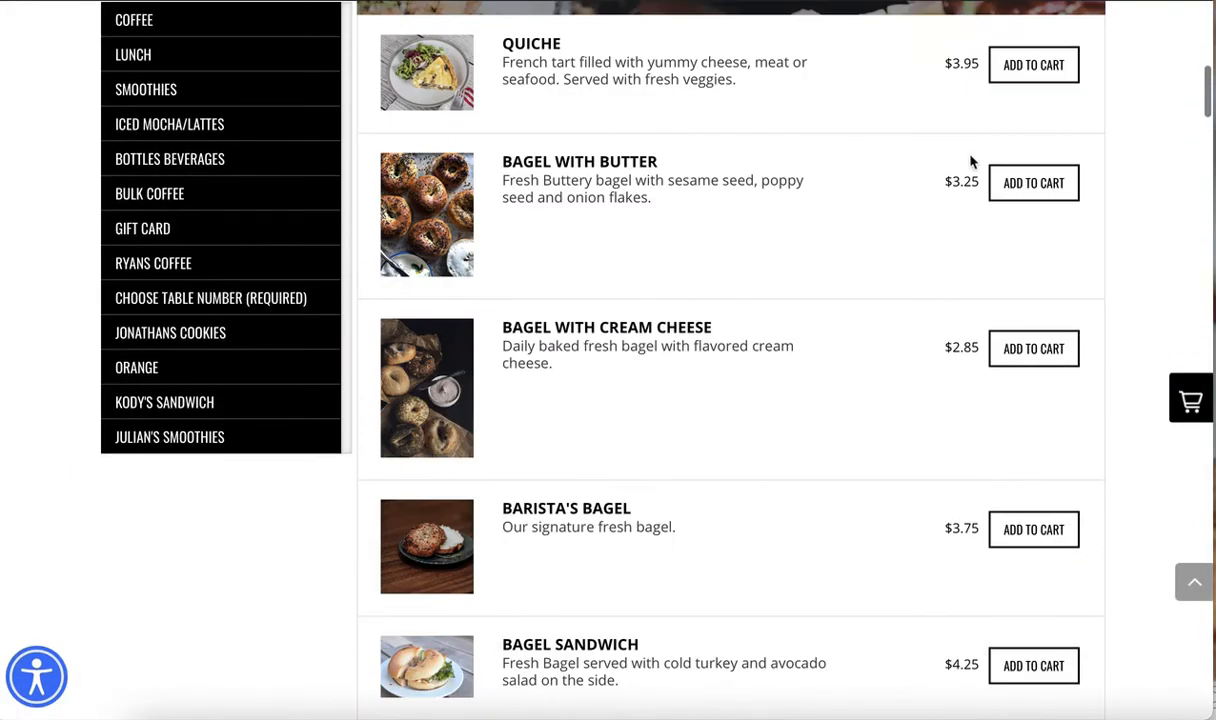
{"action": "left_click_drag", "start_coordinate": [946, 178], "coordinate": [979, 181]}
{"action": "left_click", "coordinate": [909, 204]}
{"action": "left_click_drag", "start_coordinate": [957, 183], "coordinate": [975, 181]}
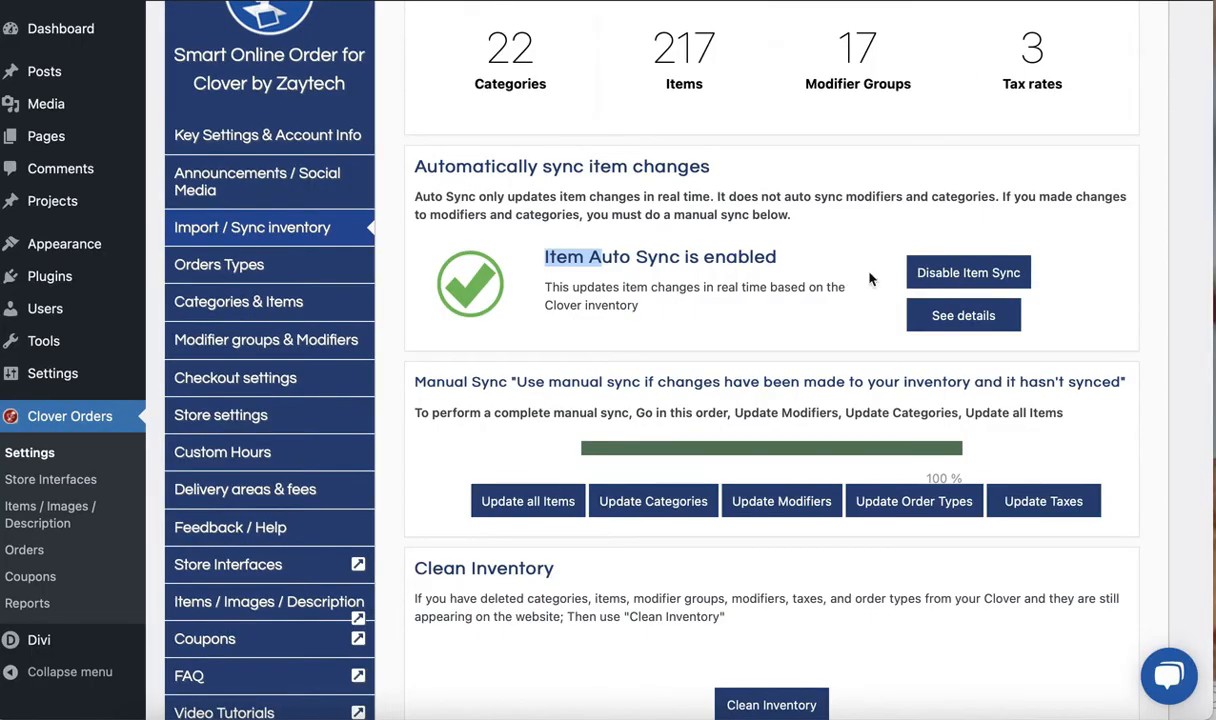
Highlight the Item Auto Sync heading in Smart Online Order and review the Manual Sync and Clean Inventory sections
{"action": "left_click", "coordinate": [552, 256]}
{"action": "left_click_drag", "start_coordinate": [547, 256], "coordinate": [672, 258]}
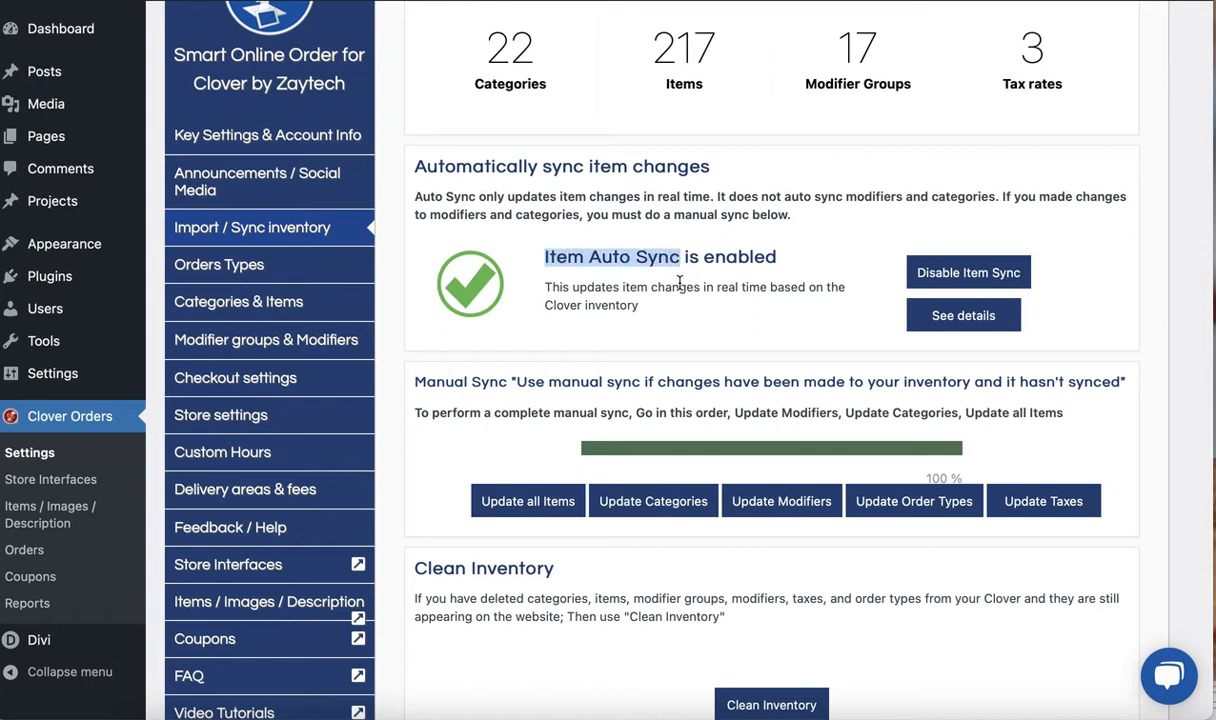
{"action": "left_click", "coordinate": [605, 287]}
{"action": "double_click", "coordinate": [580, 256]}
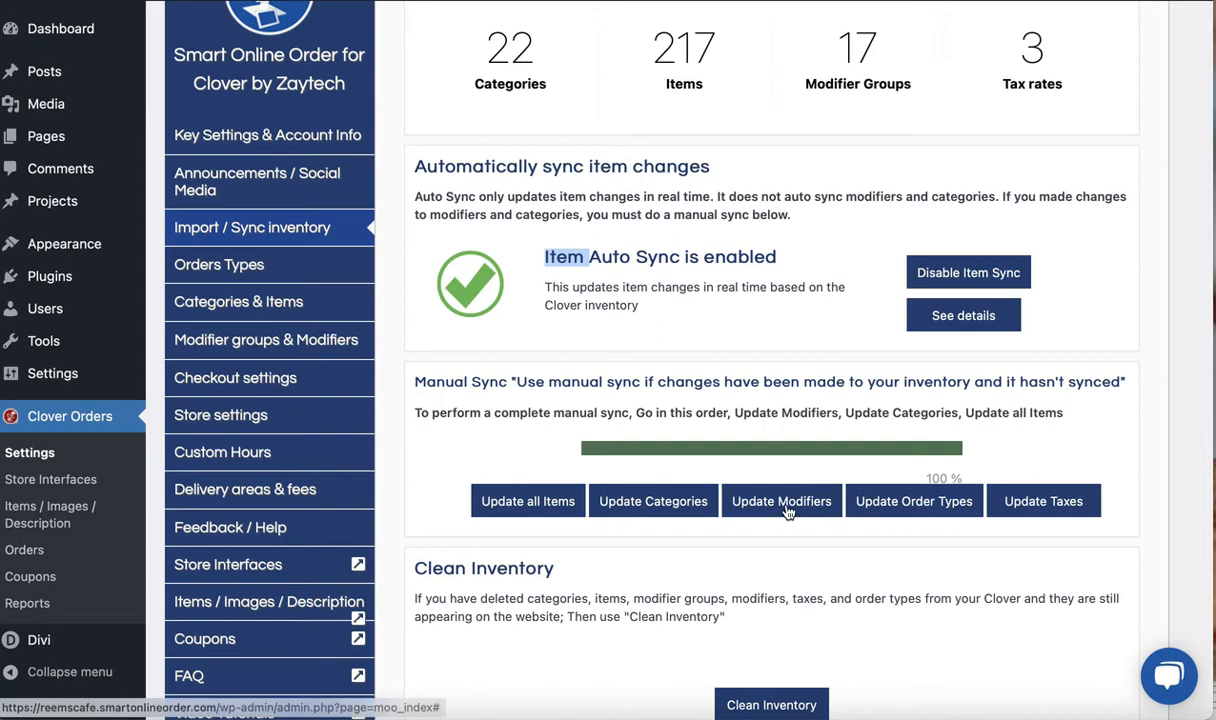
{"action": "scroll", "coordinate": [782, 566], "scroll_direction": "down", "scroll_amount": 1}
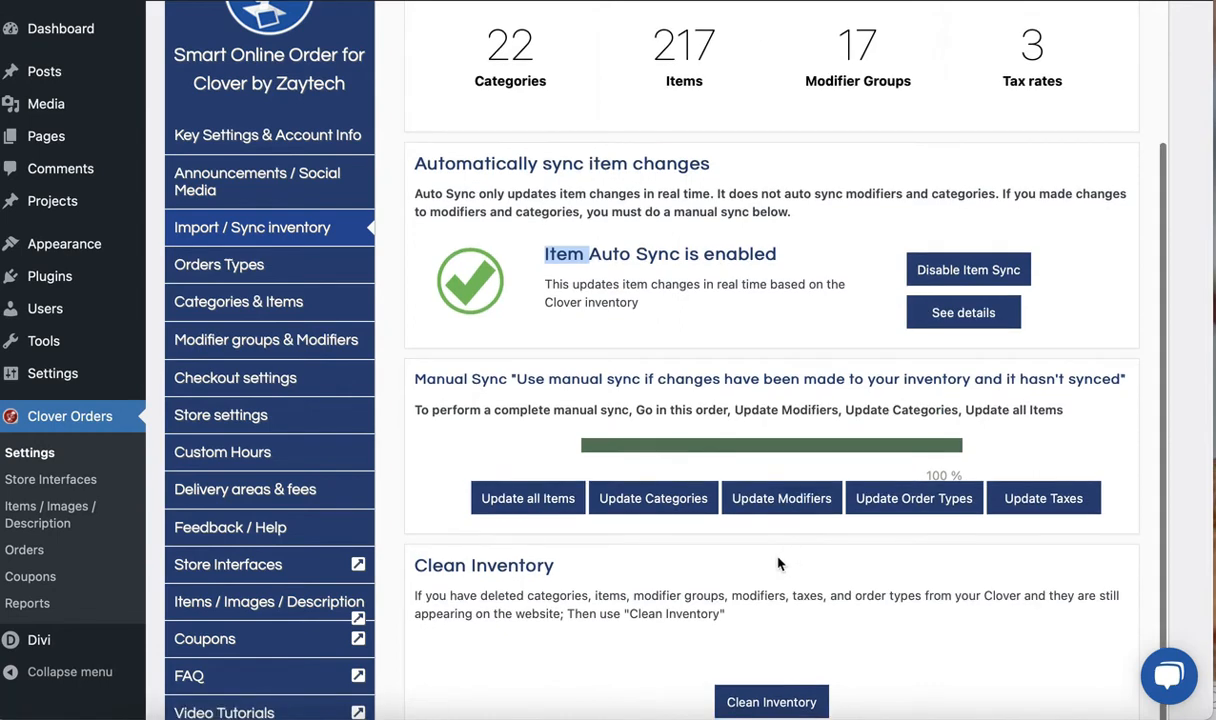
{"action": "scroll", "coordinate": [782, 566], "scroll_direction": "down", "scroll_amount": 2}
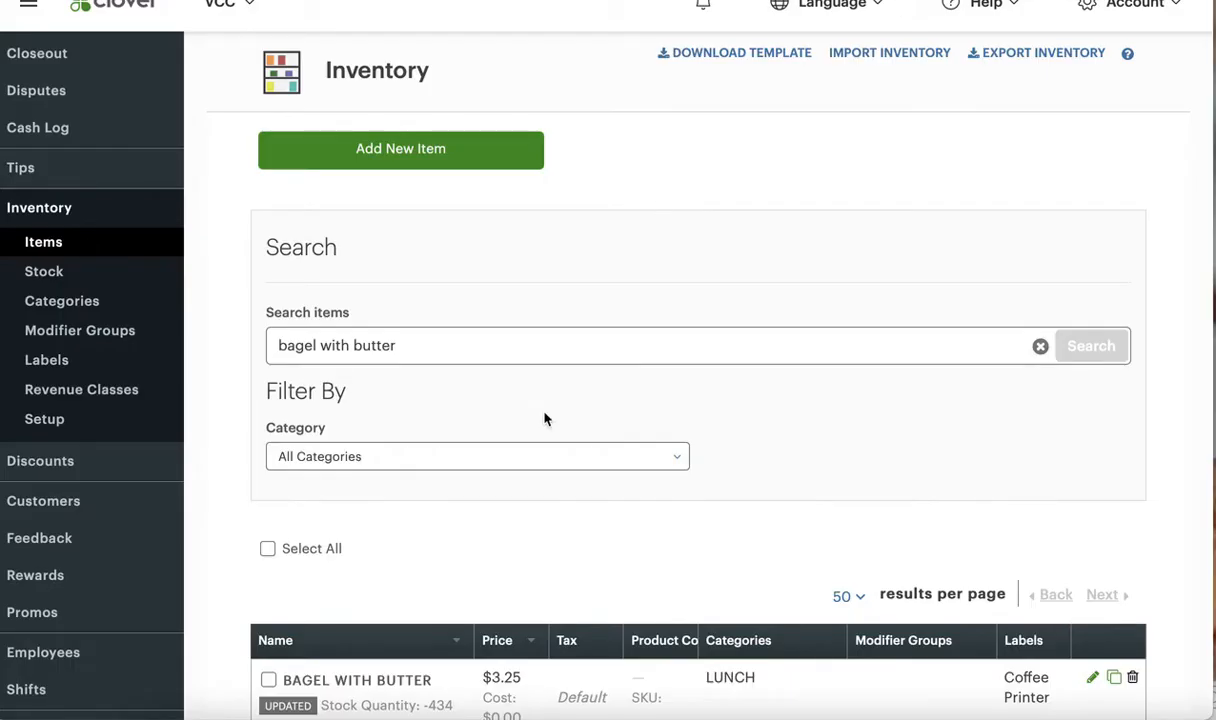
{"action": "scroll", "coordinate": [546, 415], "scroll_direction": "down", "scroll_amount": 2}
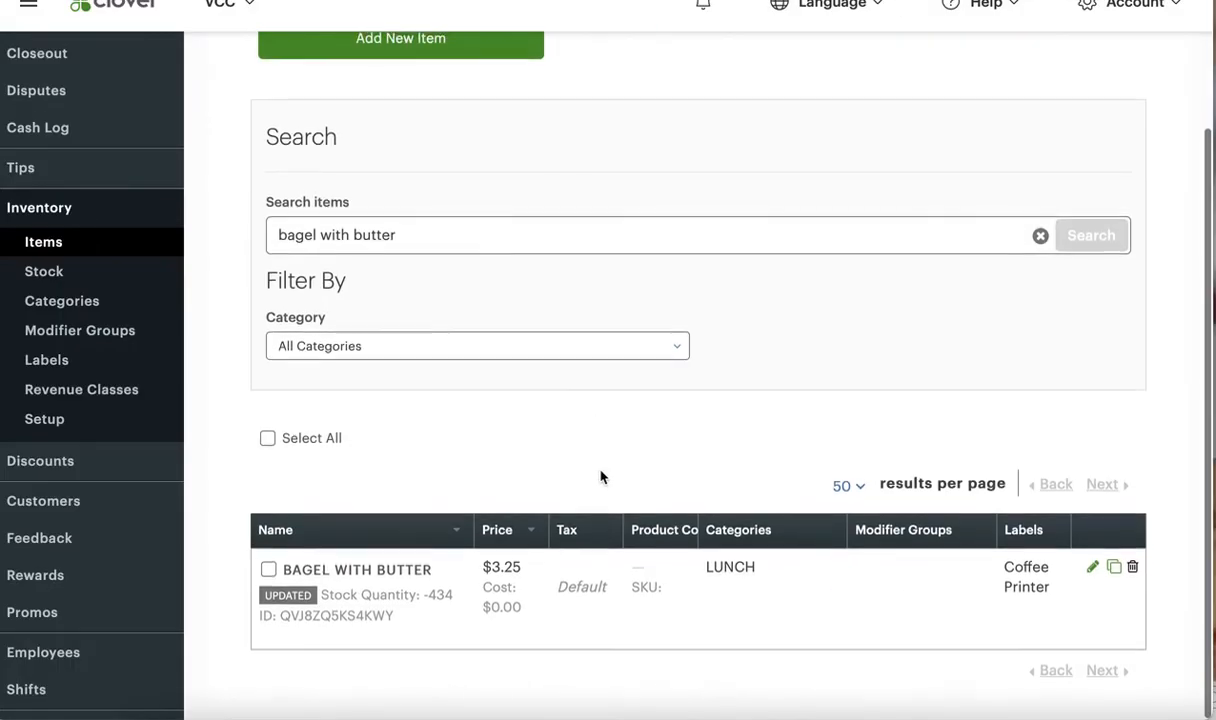
Browse the full list of items and the modifier groups in the Clover inventory, ending back at the items
{"action": "left_click", "coordinate": [40, 242]}
{"action": "scroll", "coordinate": [537, 450], "scroll_direction": "down", "scroll_amount": 8}
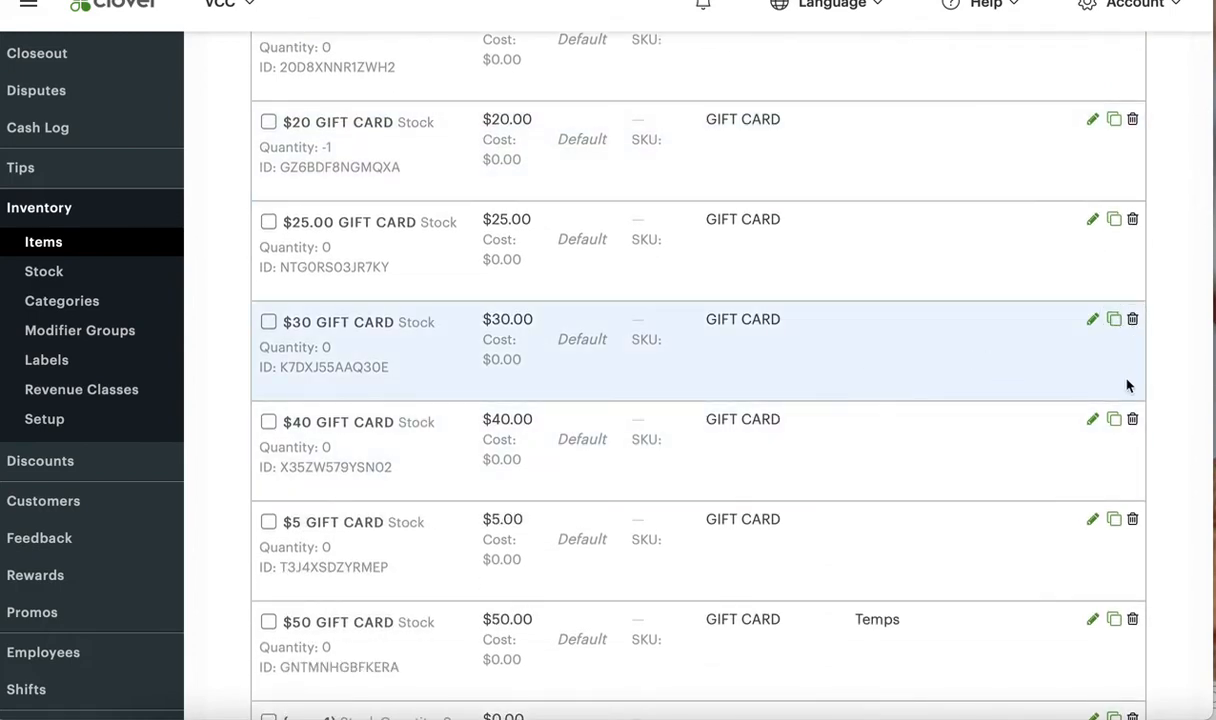
{"action": "scroll", "coordinate": [1130, 420], "scroll_direction": "down", "scroll_amount": 2}
{"action": "scroll", "coordinate": [1135, 492], "scroll_direction": "down", "scroll_amount": 9}
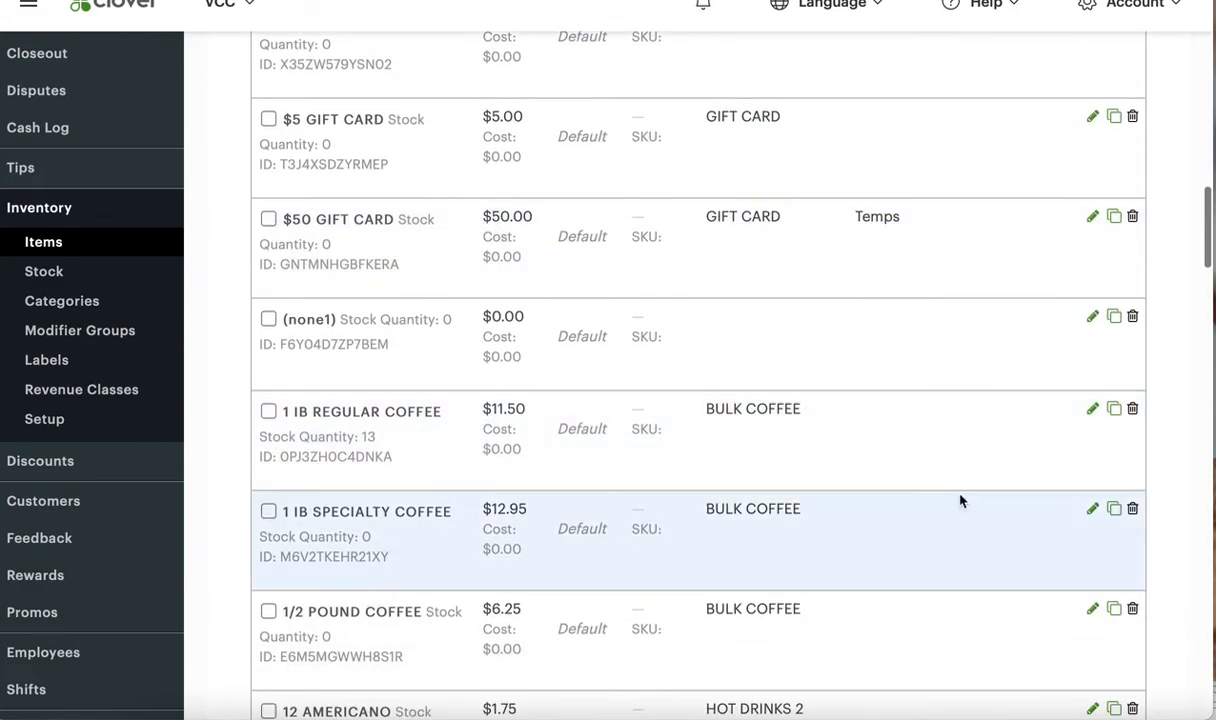
{"action": "scroll", "coordinate": [960, 500], "scroll_direction": "down", "scroll_amount": 10}
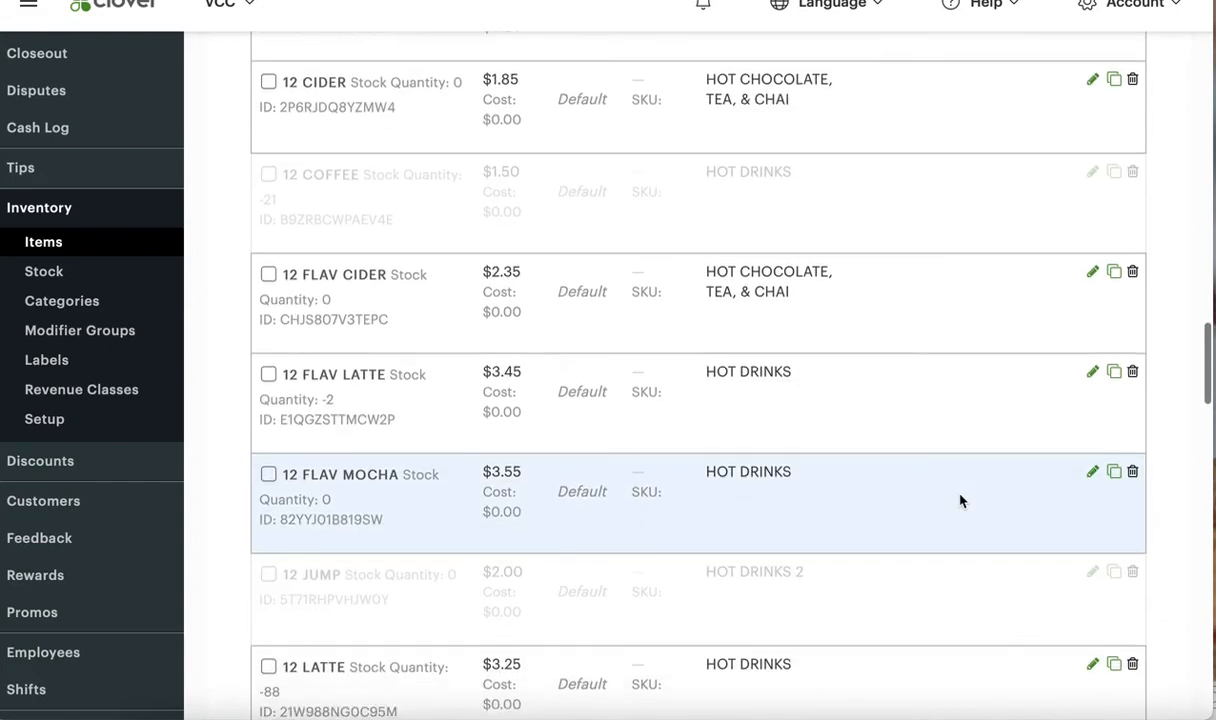
{"action": "scroll", "coordinate": [960, 500], "scroll_direction": "down", "scroll_amount": 6}
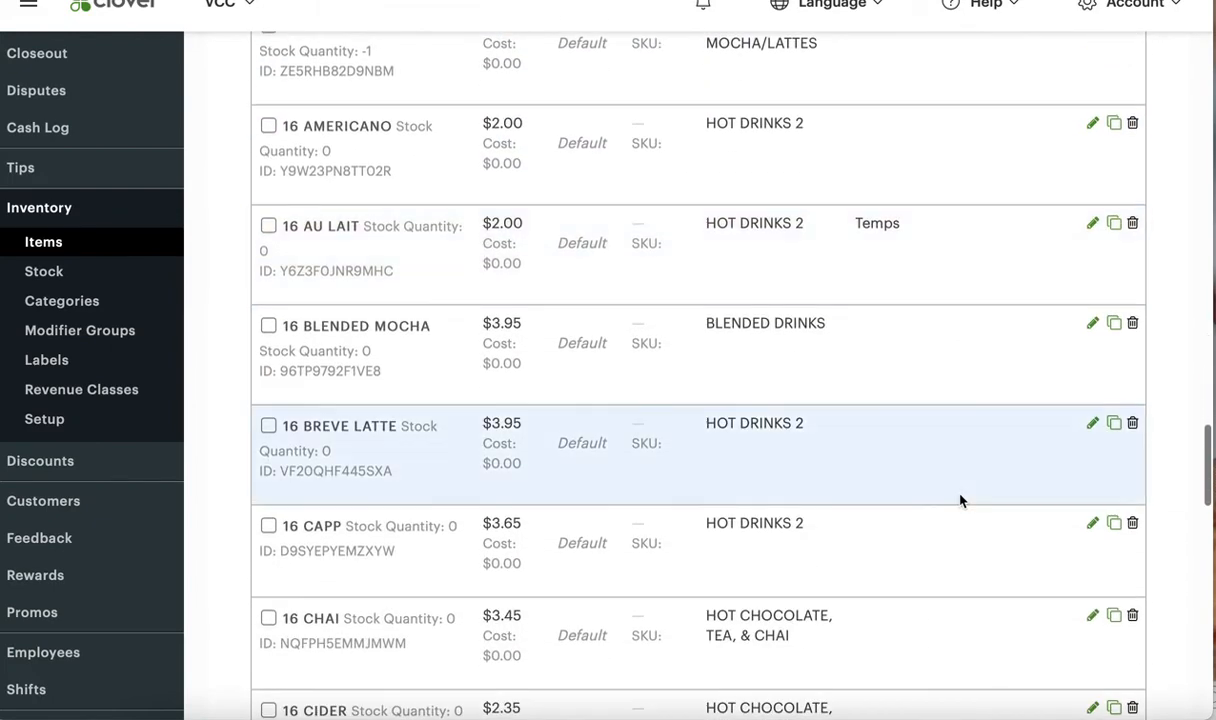
{"action": "scroll", "coordinate": [960, 500], "scroll_direction": "down", "scroll_amount": 3}
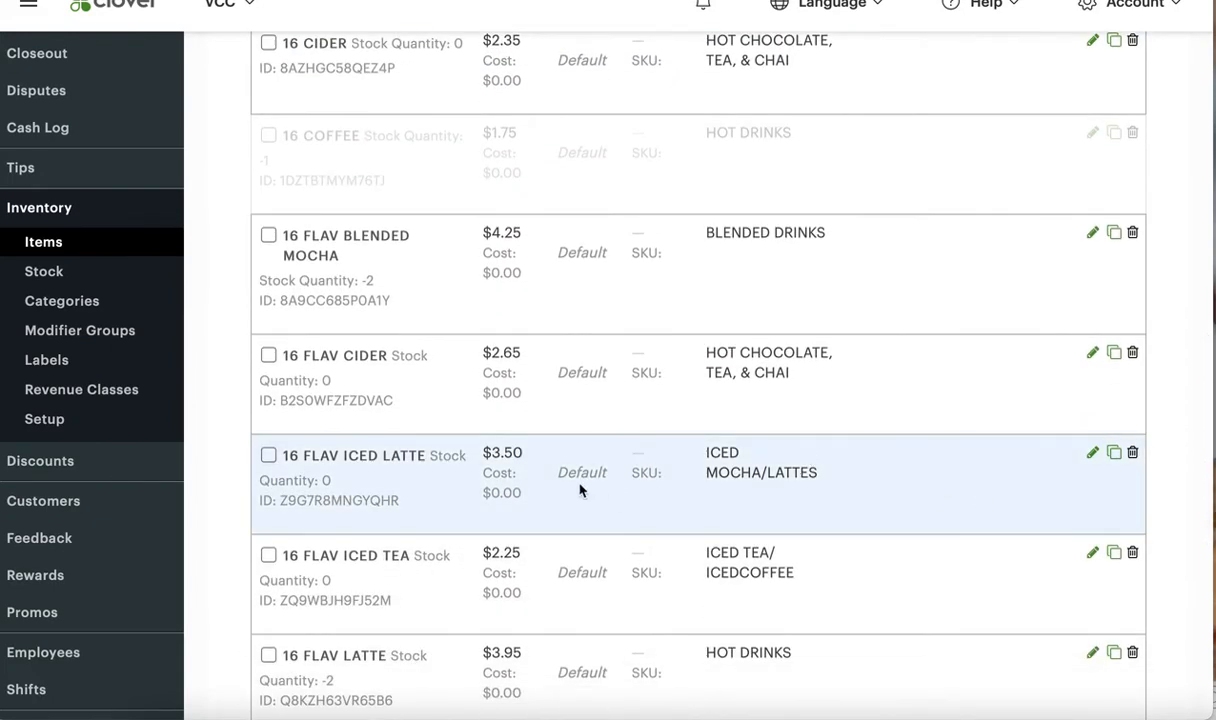
{"action": "left_click", "coordinate": [106, 329]}
{"action": "scroll", "coordinate": [401, 484], "scroll_direction": "down", "scroll_amount": 3}
{"action": "scroll", "coordinate": [410, 480], "scroll_direction": "up", "scroll_amount": 2}
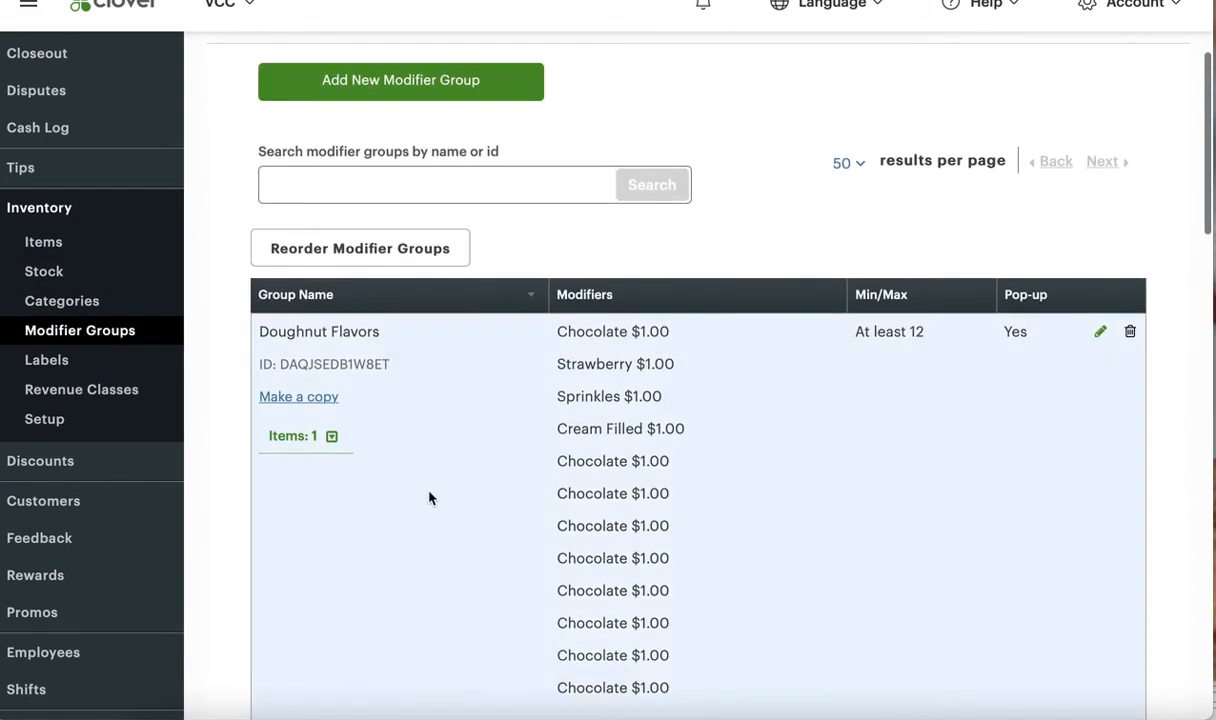
{"action": "left_click", "coordinate": [70, 241]}
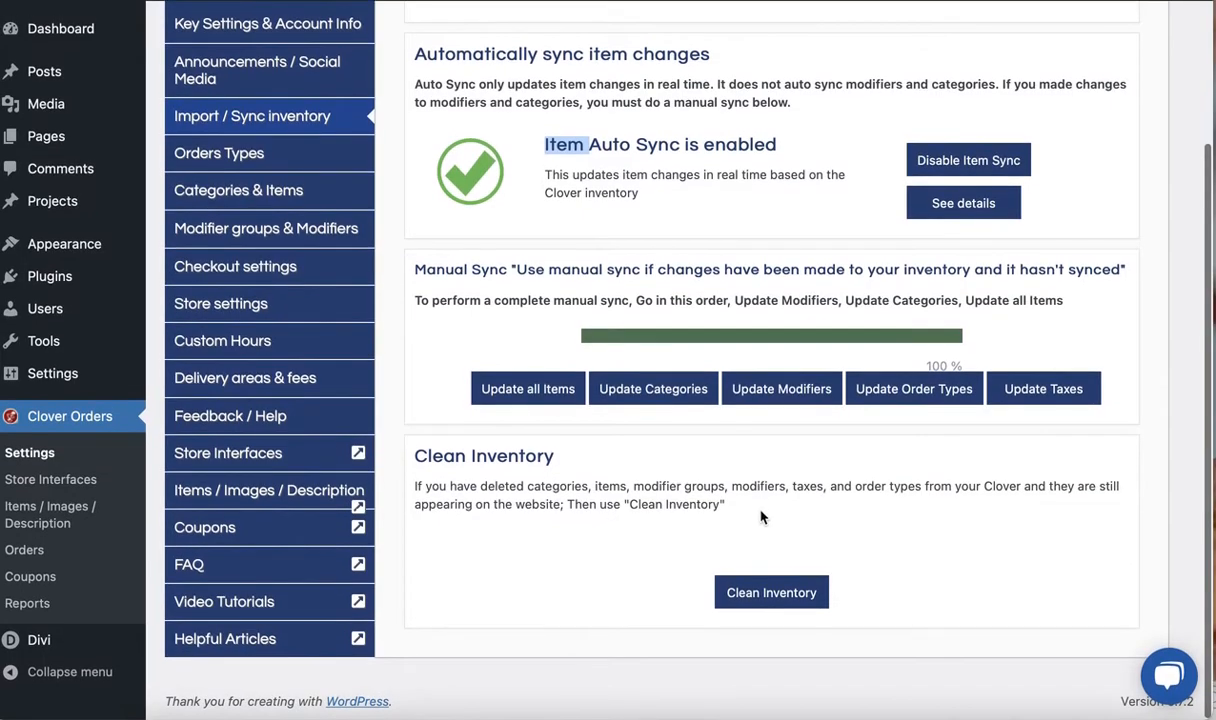
Start Clean Inventory in Smart Online Order and remove the old order types that were deleted from Clover
{"action": "left_click", "coordinate": [780, 597]}
{"action": "left_click", "coordinate": [550, 455]}
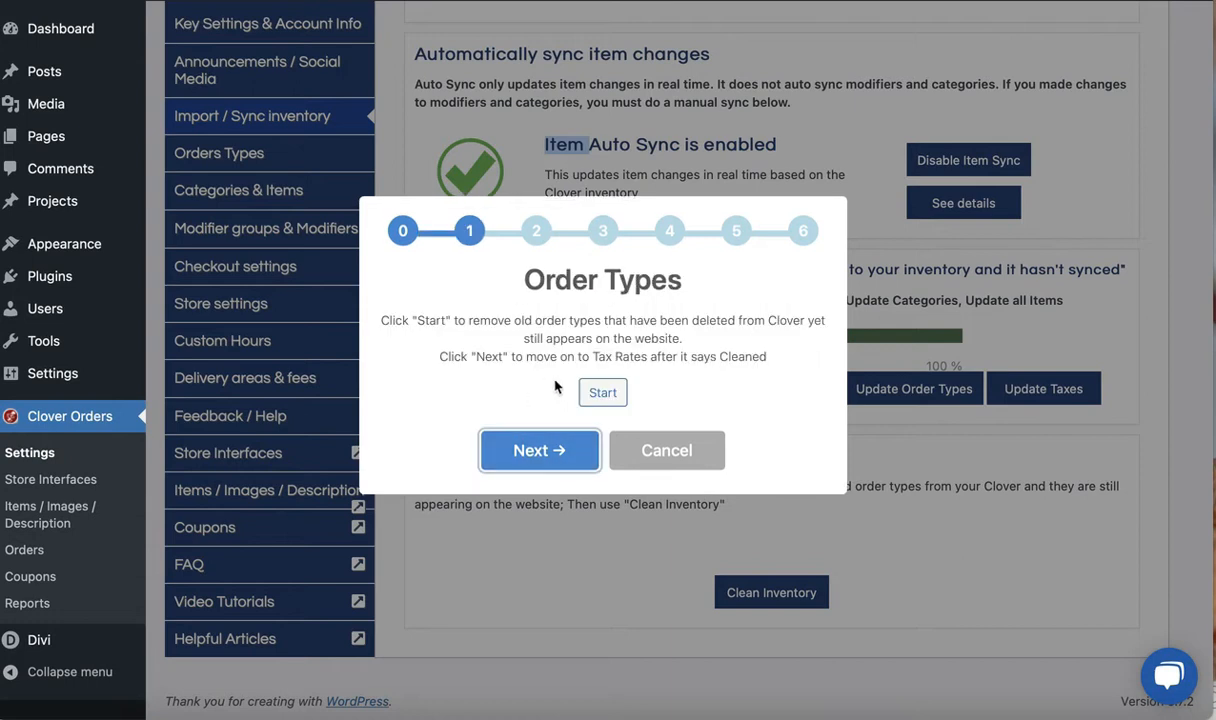
{"action": "left_click_drag", "start_coordinate": [500, 268], "coordinate": [668, 285]}
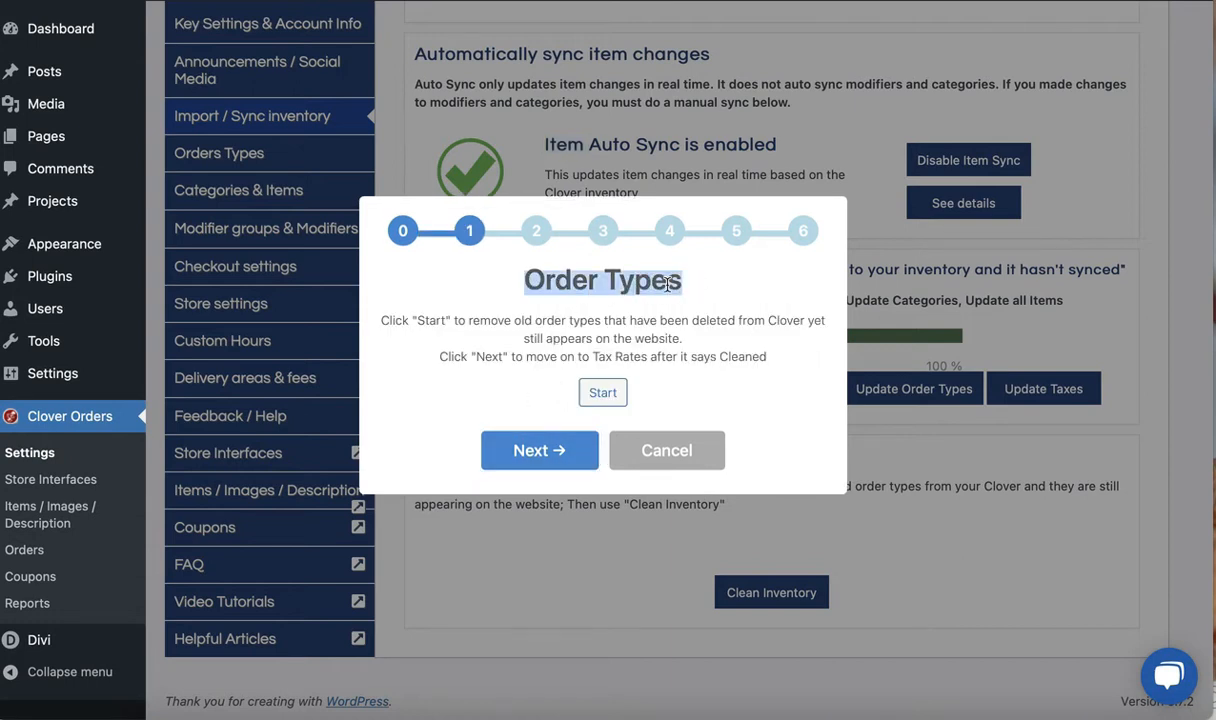
{"action": "left_click", "coordinate": [606, 393]}
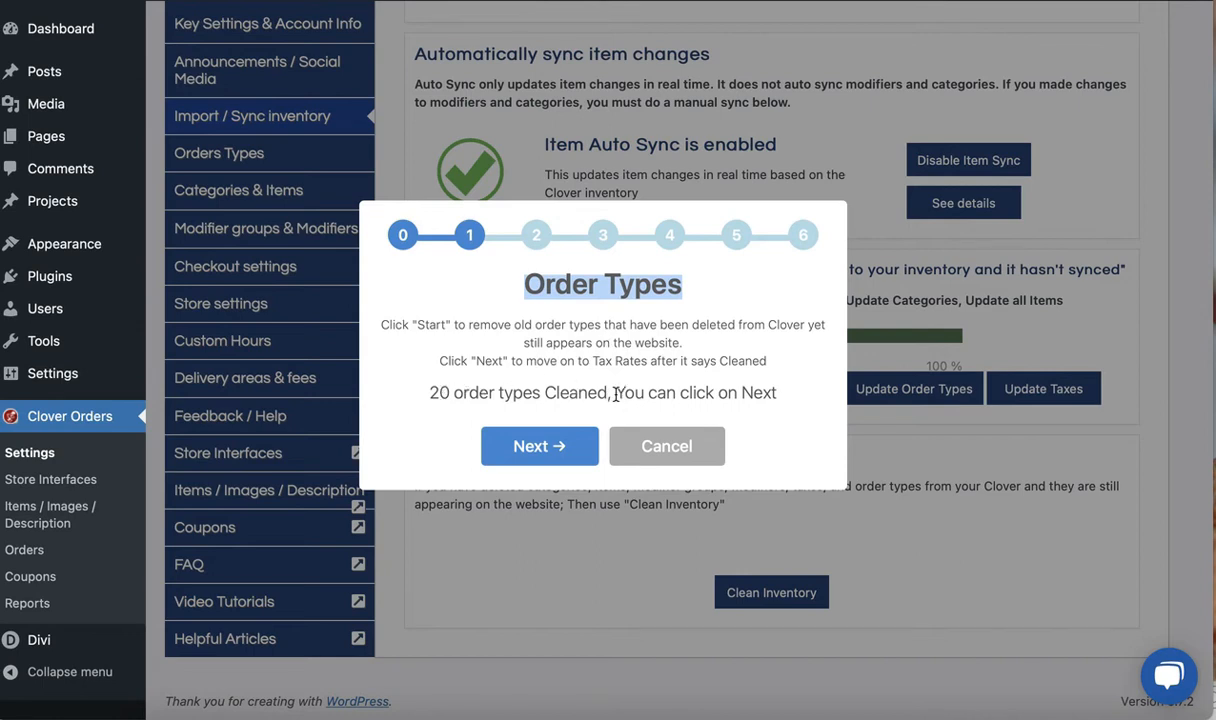
{"action": "left_click_drag", "start_coordinate": [546, 392], "coordinate": [602, 393]}
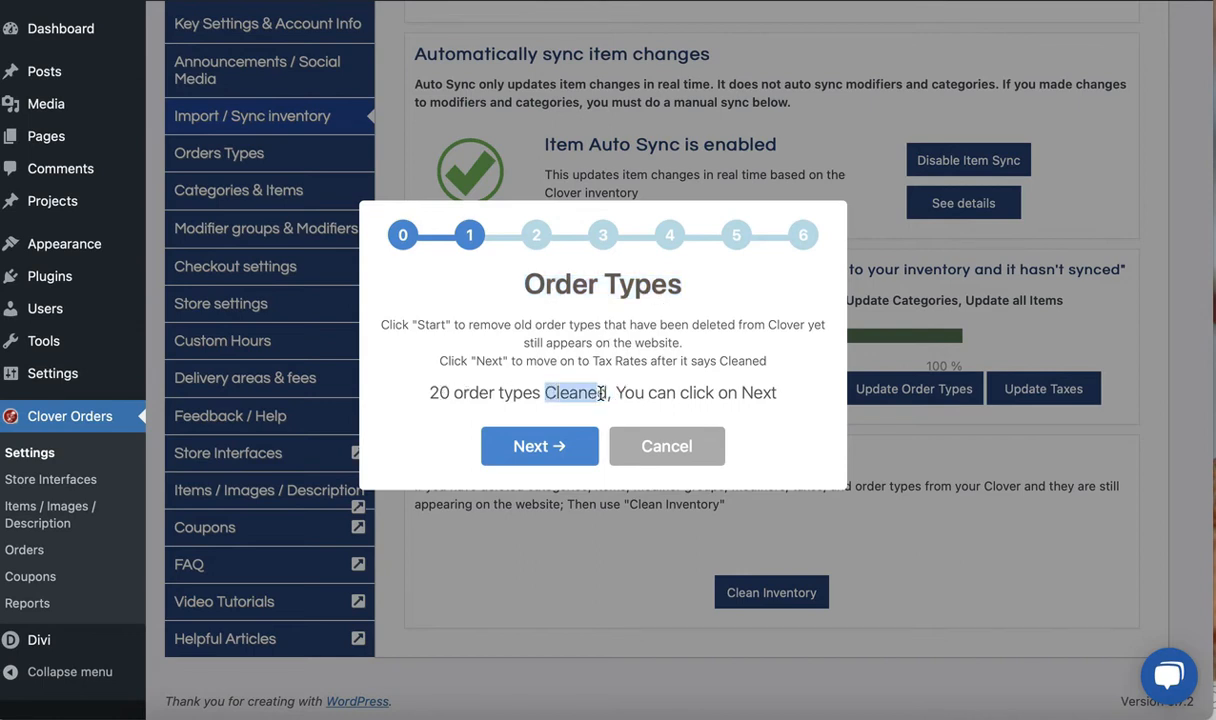
Advance the inventory cleanup to Taxes Rates and remove the old tax rates that were deleted from Clover
{"action": "left_click", "coordinate": [562, 452]}
{"action": "left_click_drag", "start_coordinate": [540, 280], "coordinate": [694, 282]}
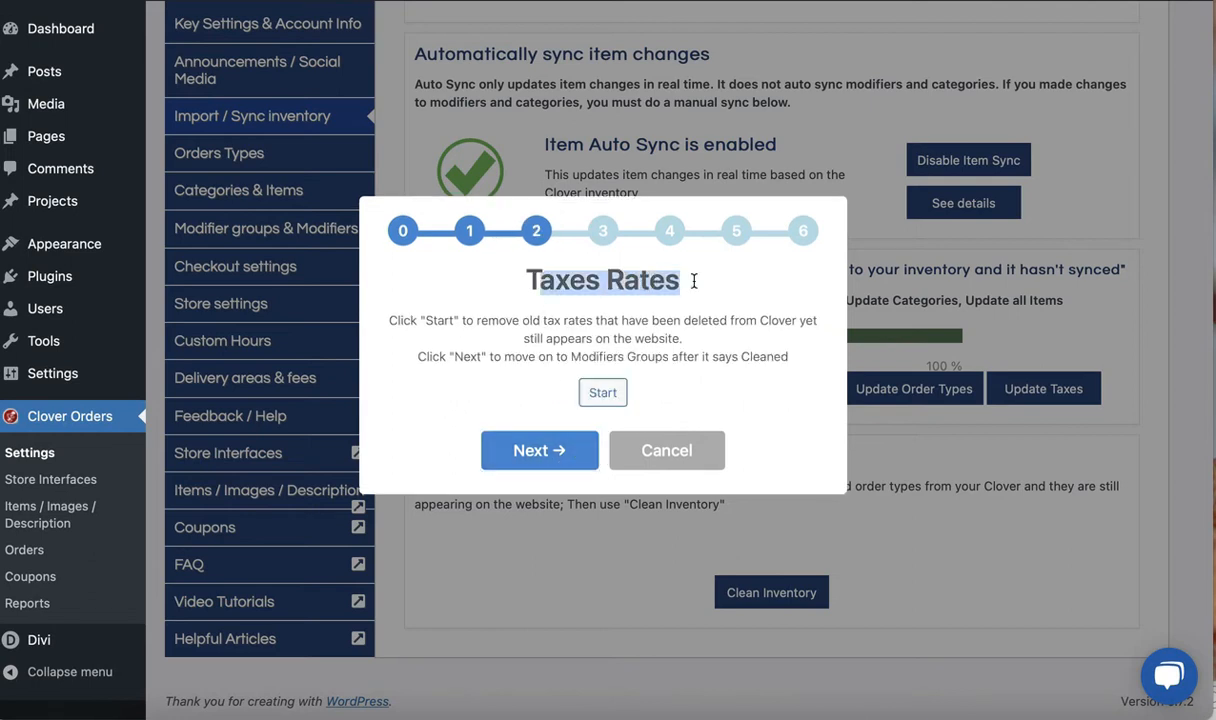
{"action": "left_click", "coordinate": [603, 393]}
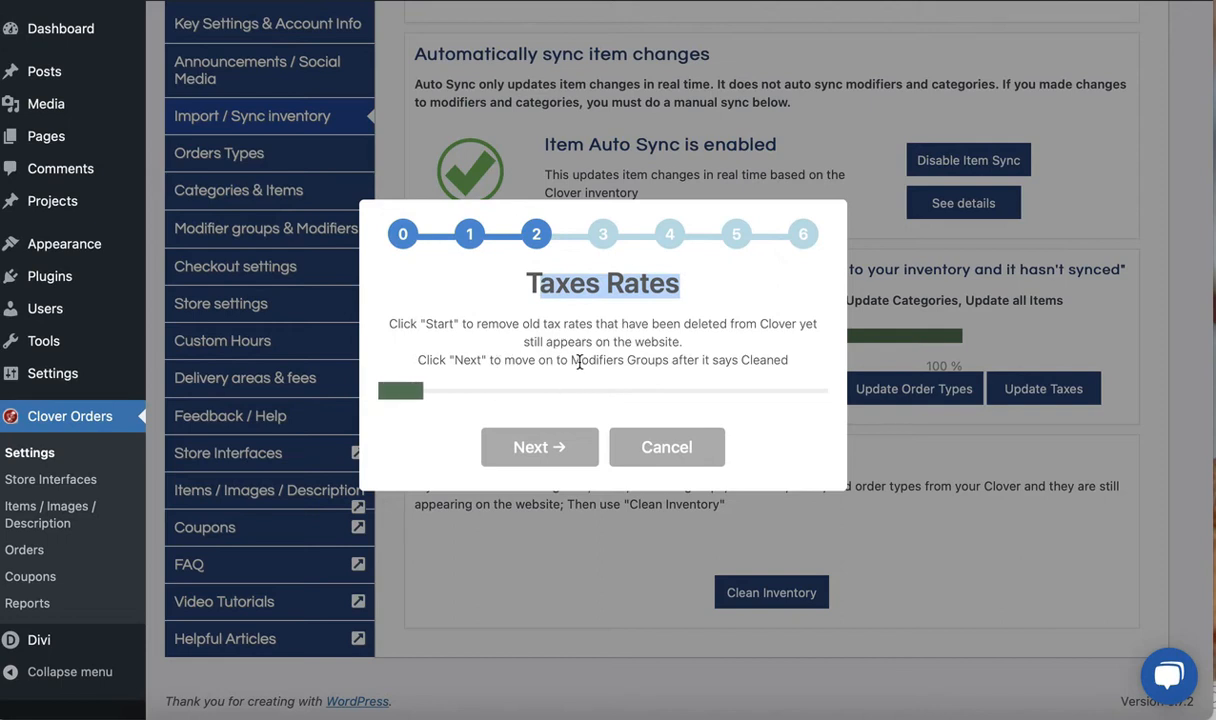
{"action": "left_click_drag", "start_coordinate": [533, 394], "coordinate": [592, 391]}
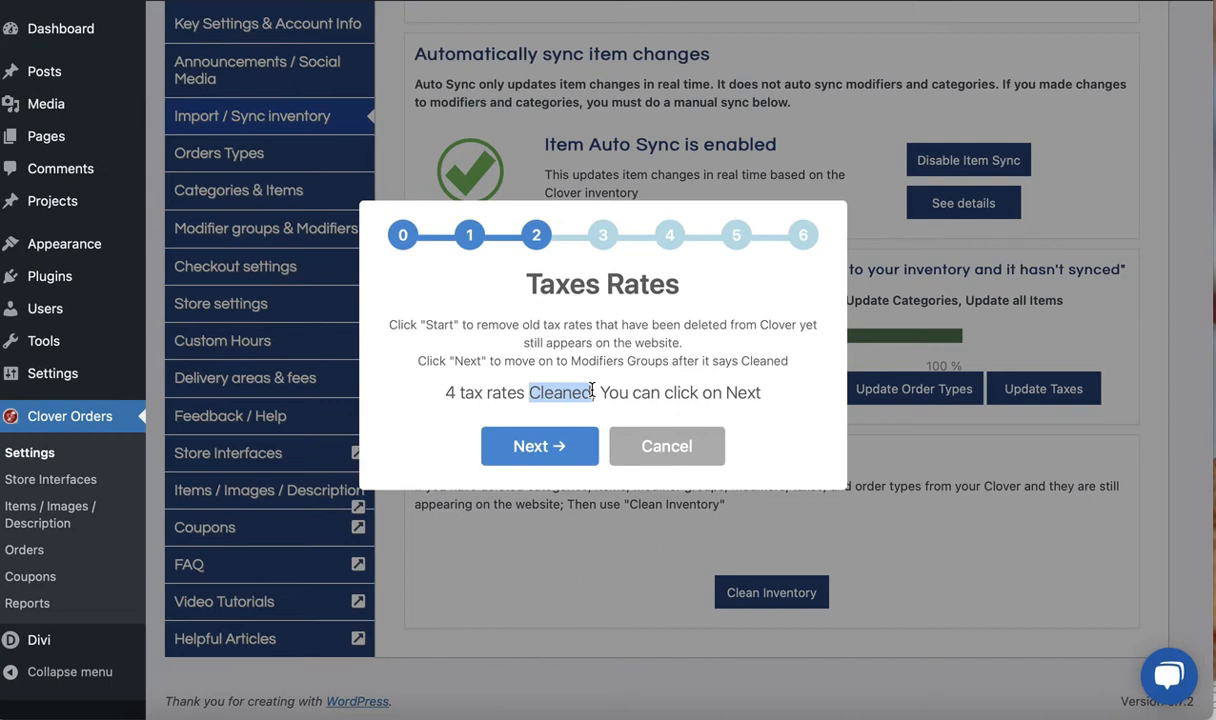
Check the Sweetness group among Clover's modifier groups and run the Modifier Groups stage of Clean Inventory in Smart Online Order
{"action": "left_click", "coordinate": [525, 446]}
{"action": "left_click_drag", "start_coordinate": [505, 280], "coordinate": [710, 284]}
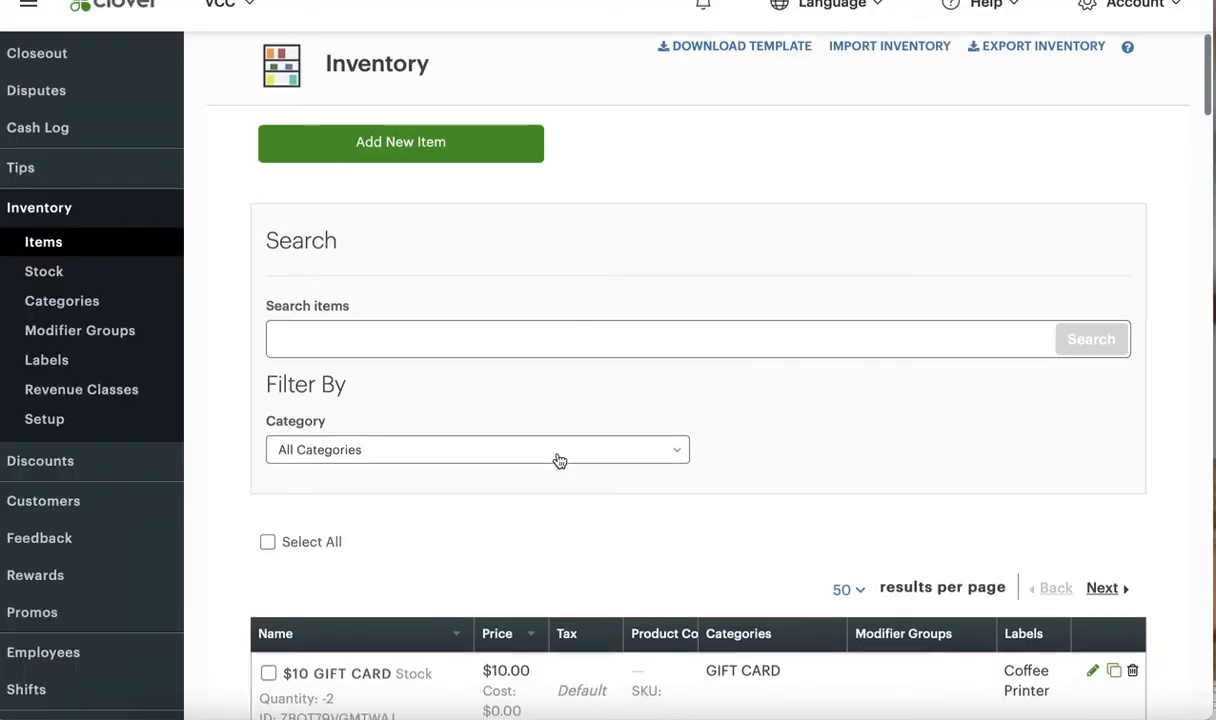
{"action": "scroll", "coordinate": [559, 459], "scroll_direction": "down", "scroll_amount": 3}
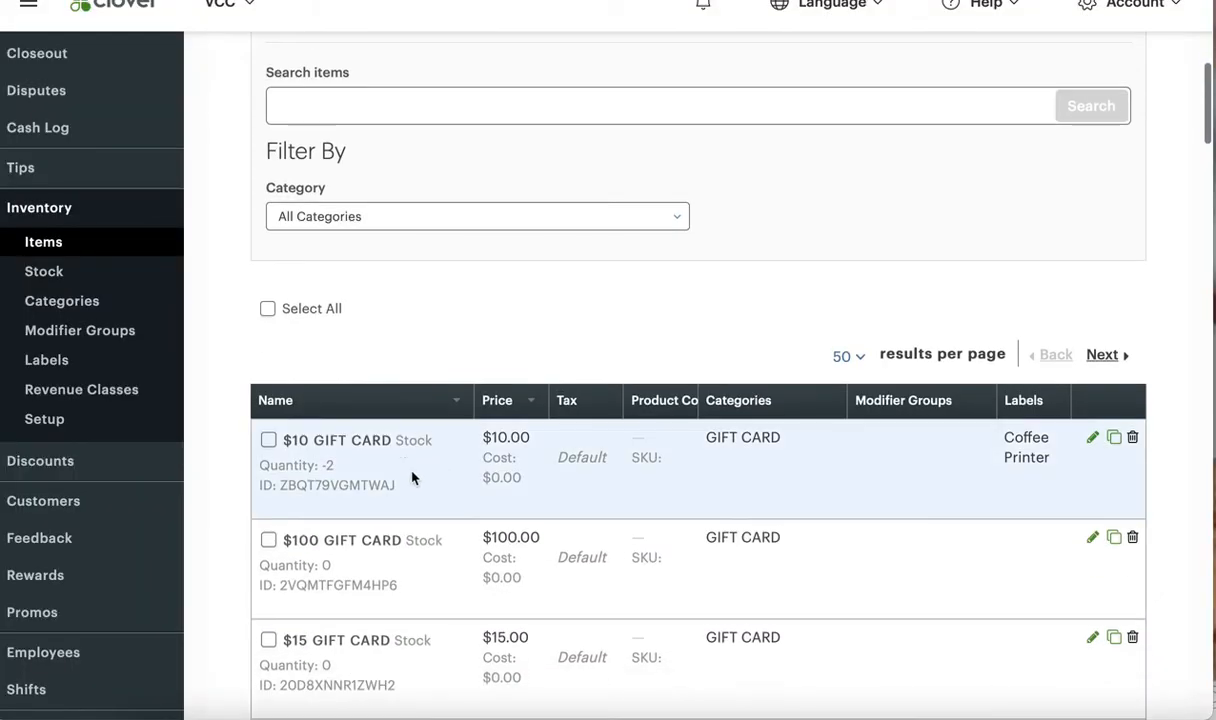
{"action": "left_click", "coordinate": [112, 333]}
{"action": "scroll", "coordinate": [393, 580], "scroll_direction": "down", "scroll_amount": 1}
{"action": "scroll", "coordinate": [393, 580], "scroll_direction": "down", "scroll_amount": 8}
{"action": "scroll", "coordinate": [498, 516], "scroll_direction": "down", "scroll_amount": 10}
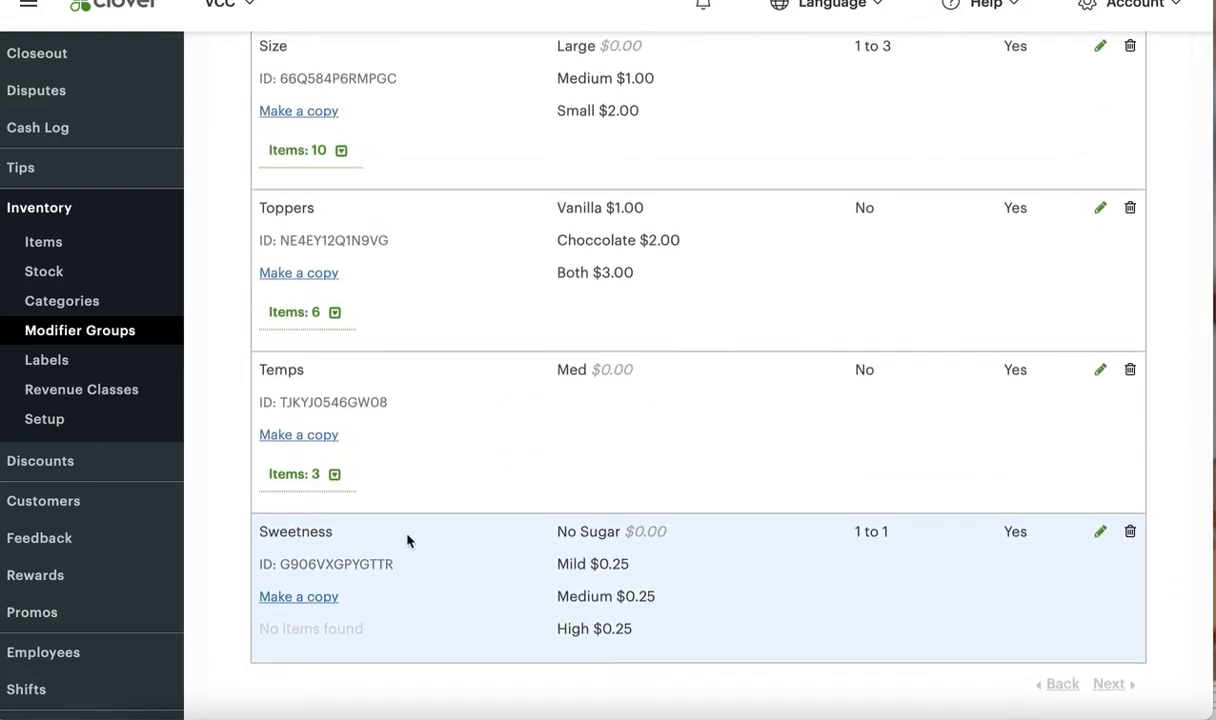
{"action": "left_click", "coordinate": [1130, 531]}
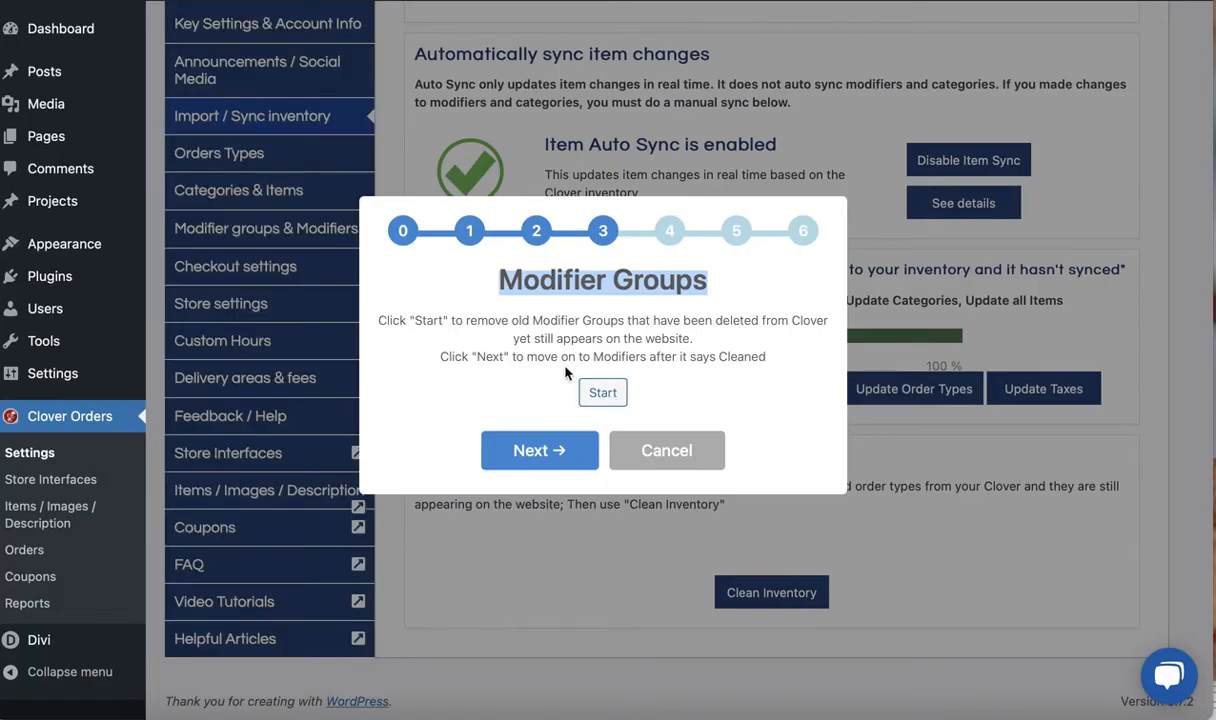
{"action": "left_click", "coordinate": [606, 394]}
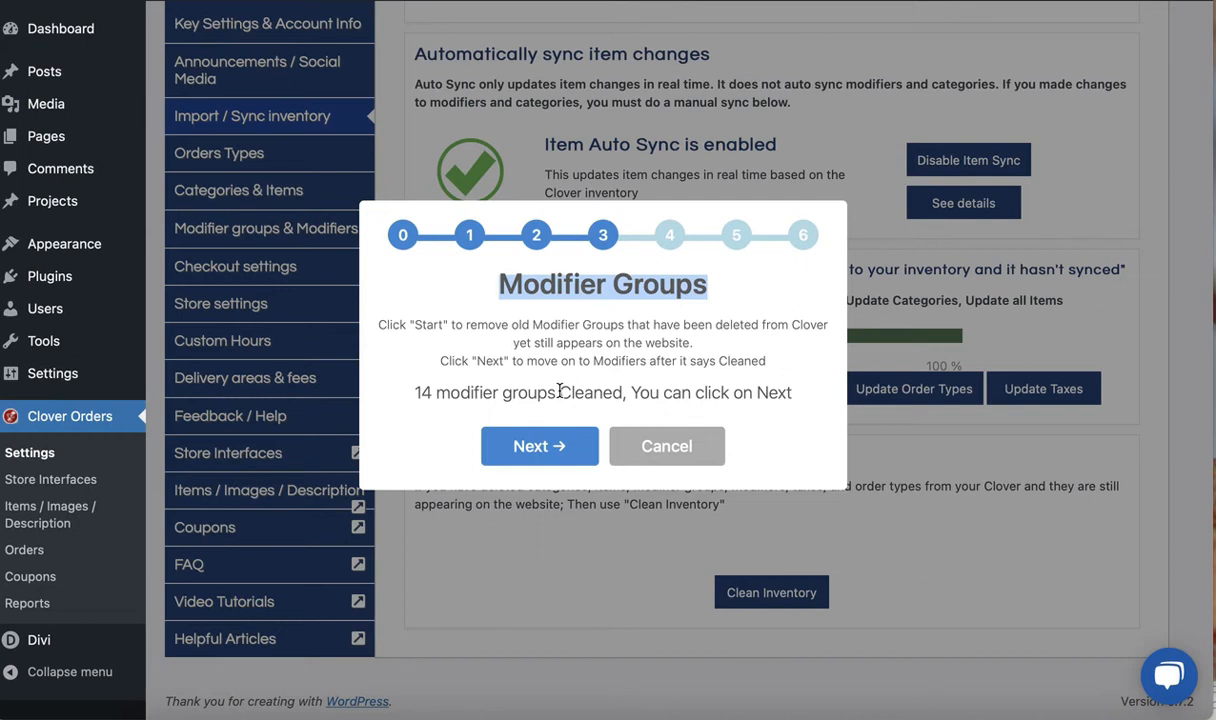
Advance the inventory cleanup from Modifier Groups to the Modifiers stage
{"action": "left_click_drag", "start_coordinate": [560, 395], "coordinate": [622, 394]}
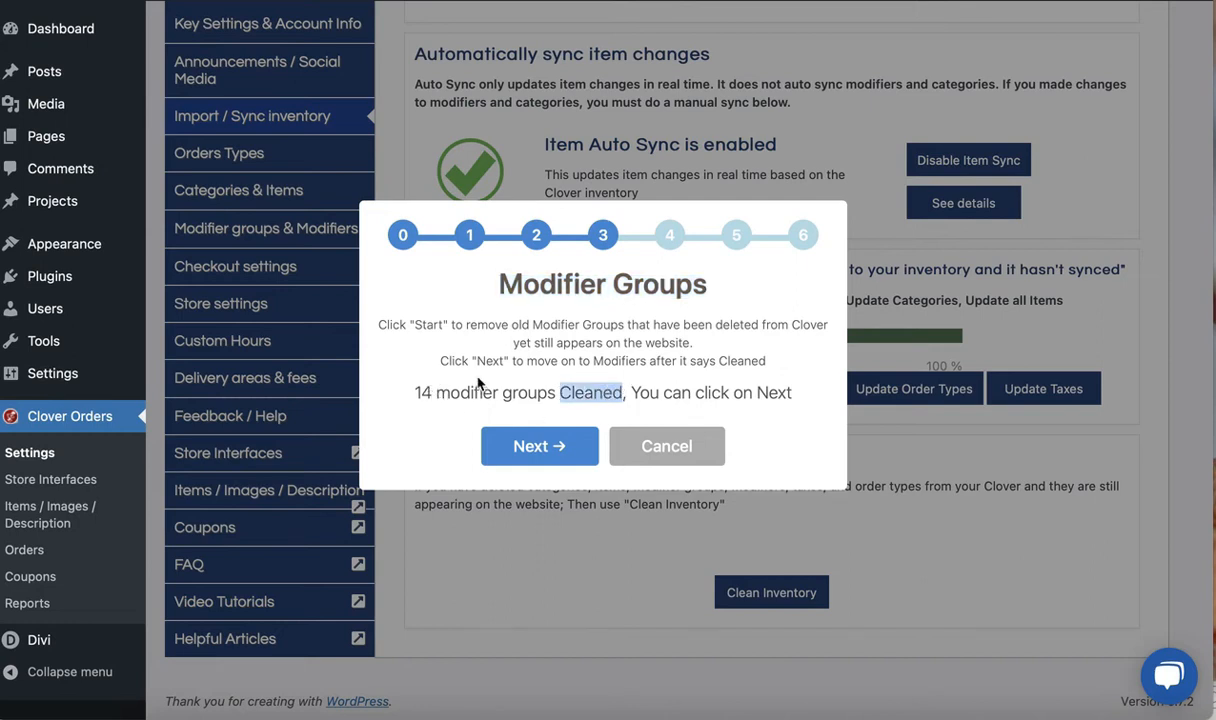
{"action": "left_click", "coordinate": [535, 447]}
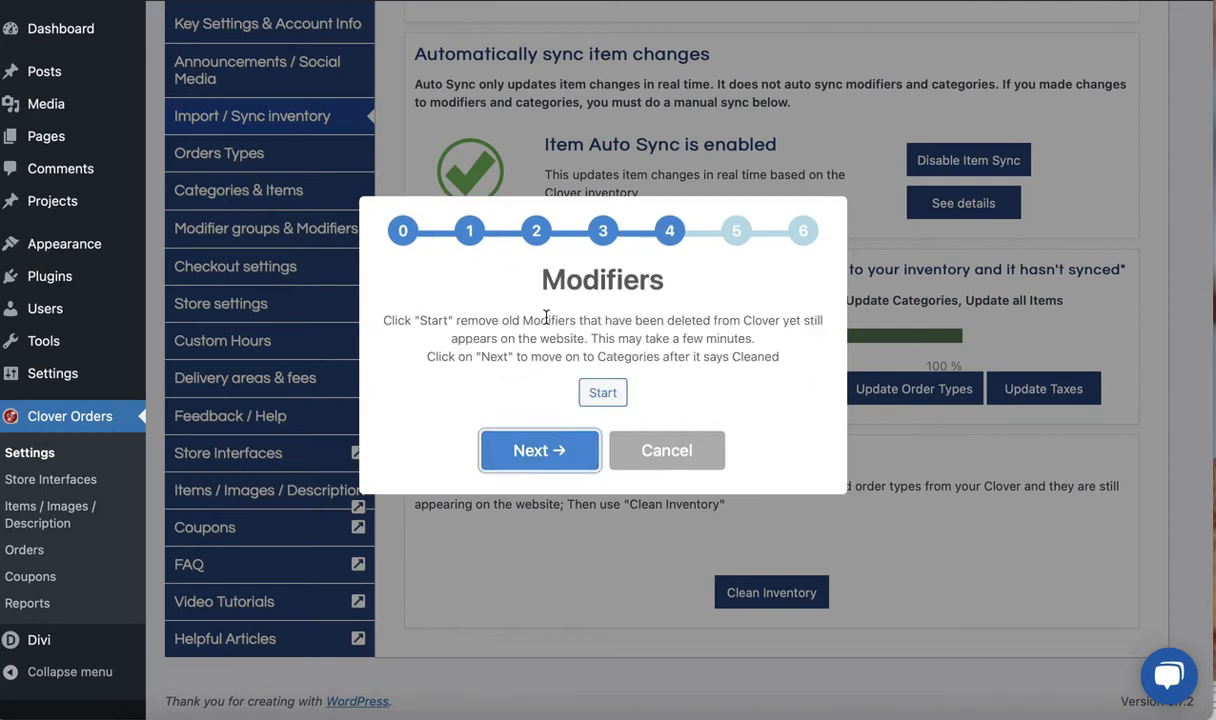
{"action": "left_click_drag", "start_coordinate": [542, 285], "coordinate": [650, 280]}
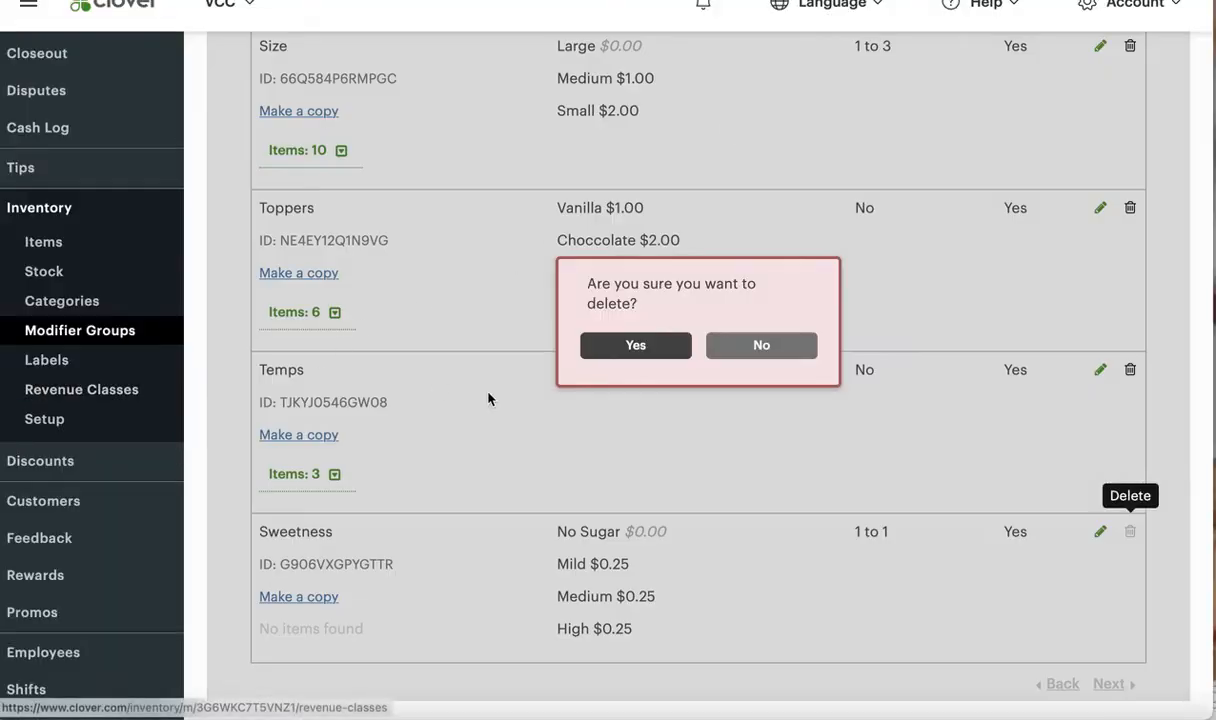
Switch to Clover and look through the modifier groups and the modifiers listed in each one
{"action": "left_click", "coordinate": [752, 346]}
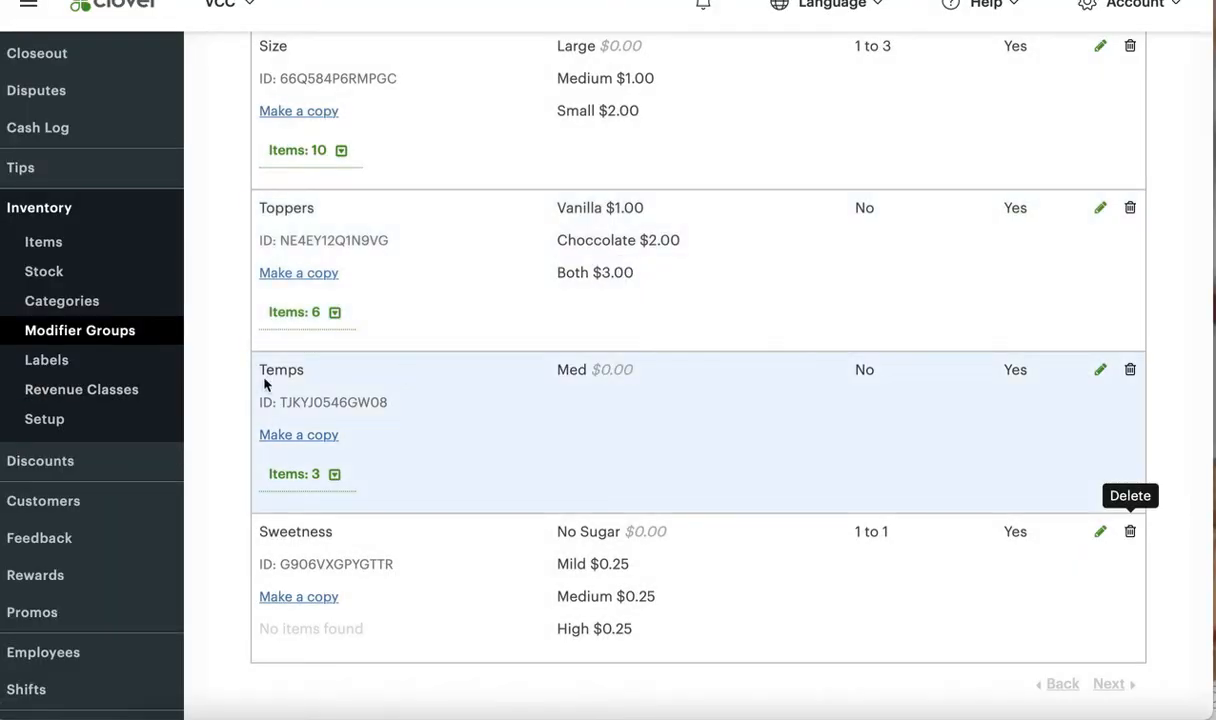
{"action": "scroll", "coordinate": [381, 341], "scroll_direction": "up", "scroll_amount": 5}
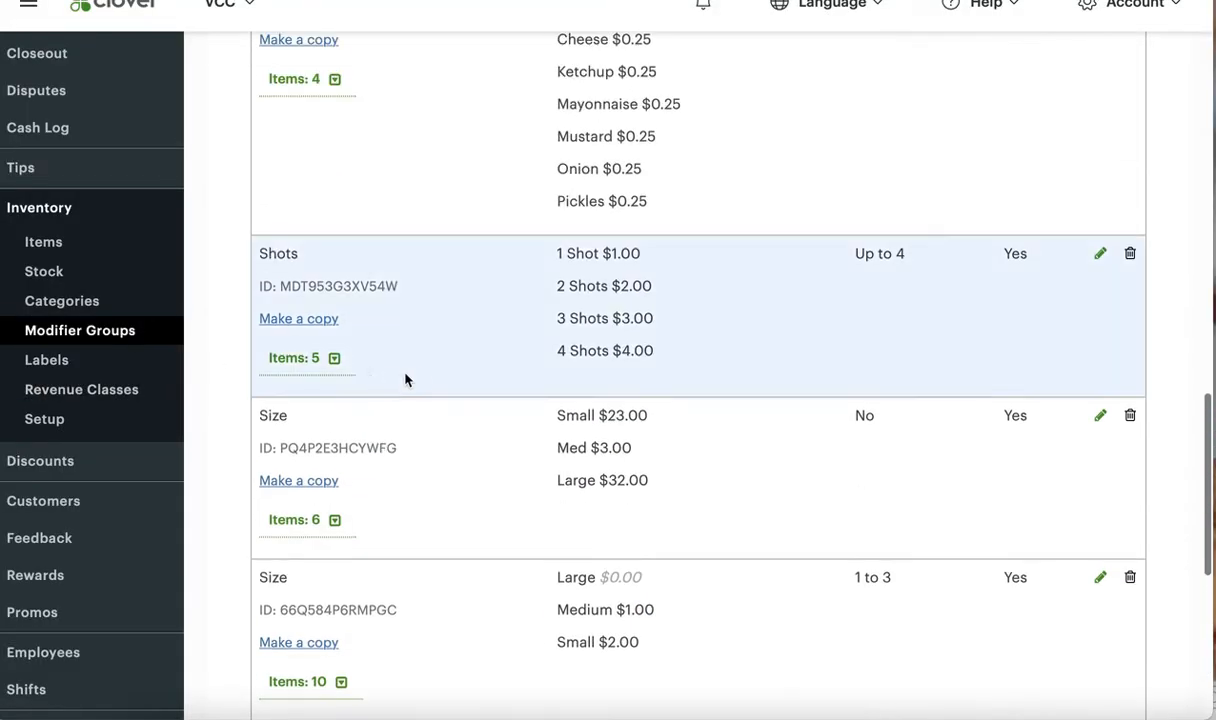
{"action": "scroll", "coordinate": [460, 469], "scroll_direction": "down", "scroll_amount": 5}
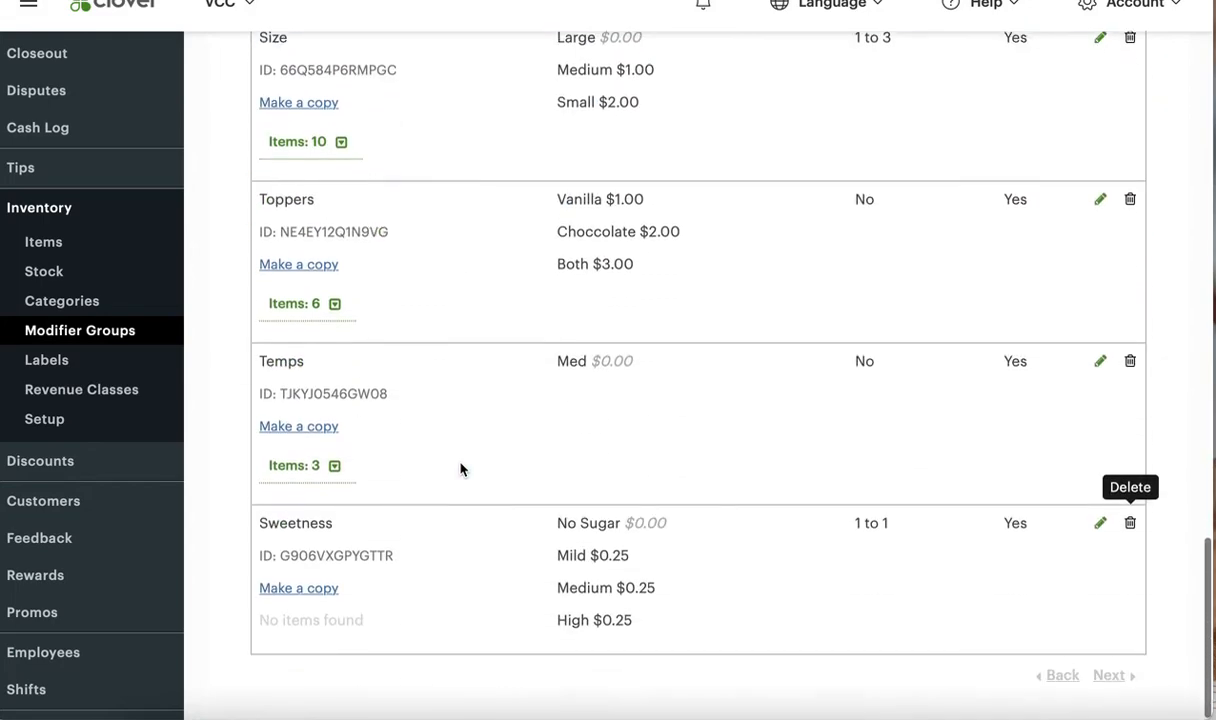
{"action": "scroll", "coordinate": [460, 469], "scroll_direction": "up", "scroll_amount": 8}
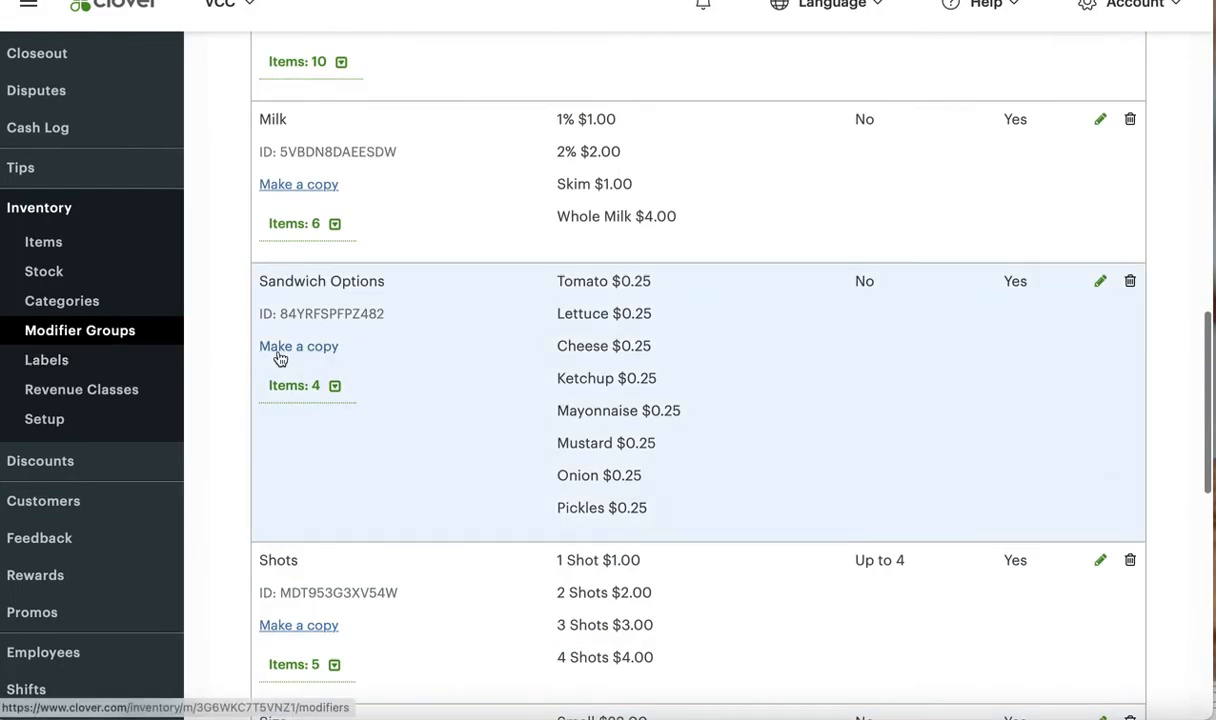
{"action": "scroll", "coordinate": [270, 345], "scroll_direction": "up", "scroll_amount": 10}
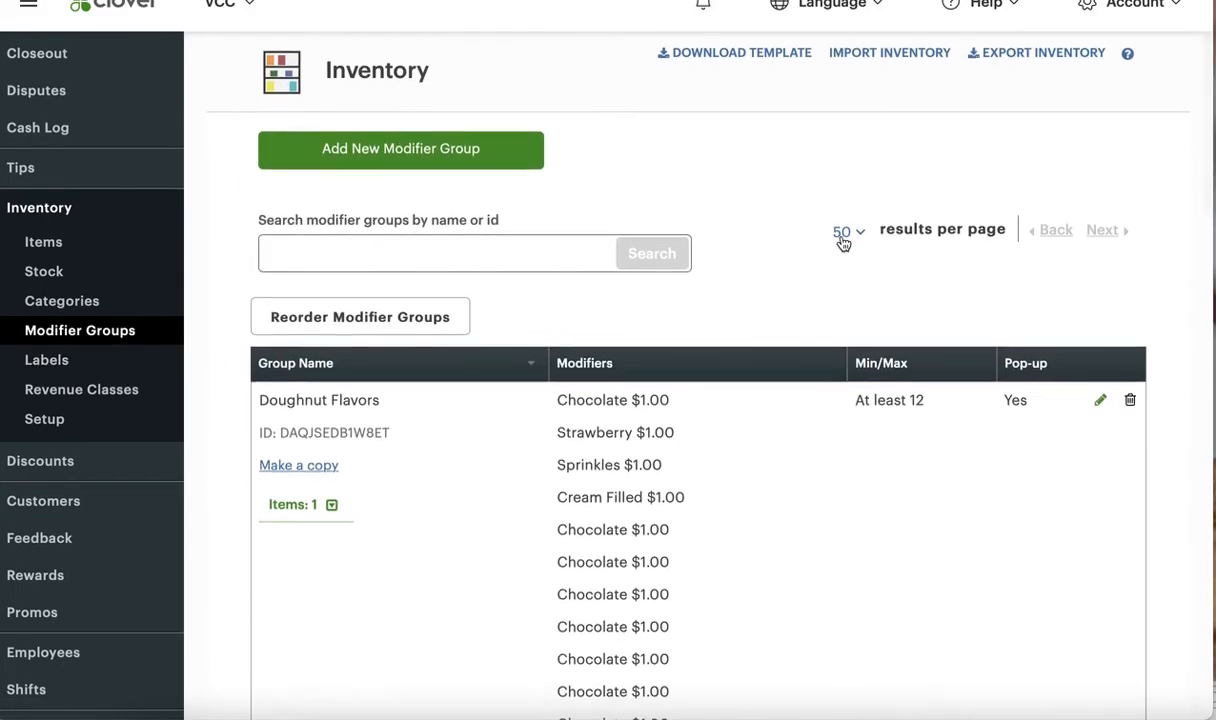
{"action": "scroll", "coordinate": [820, 325], "scroll_direction": "down", "scroll_amount": 15}
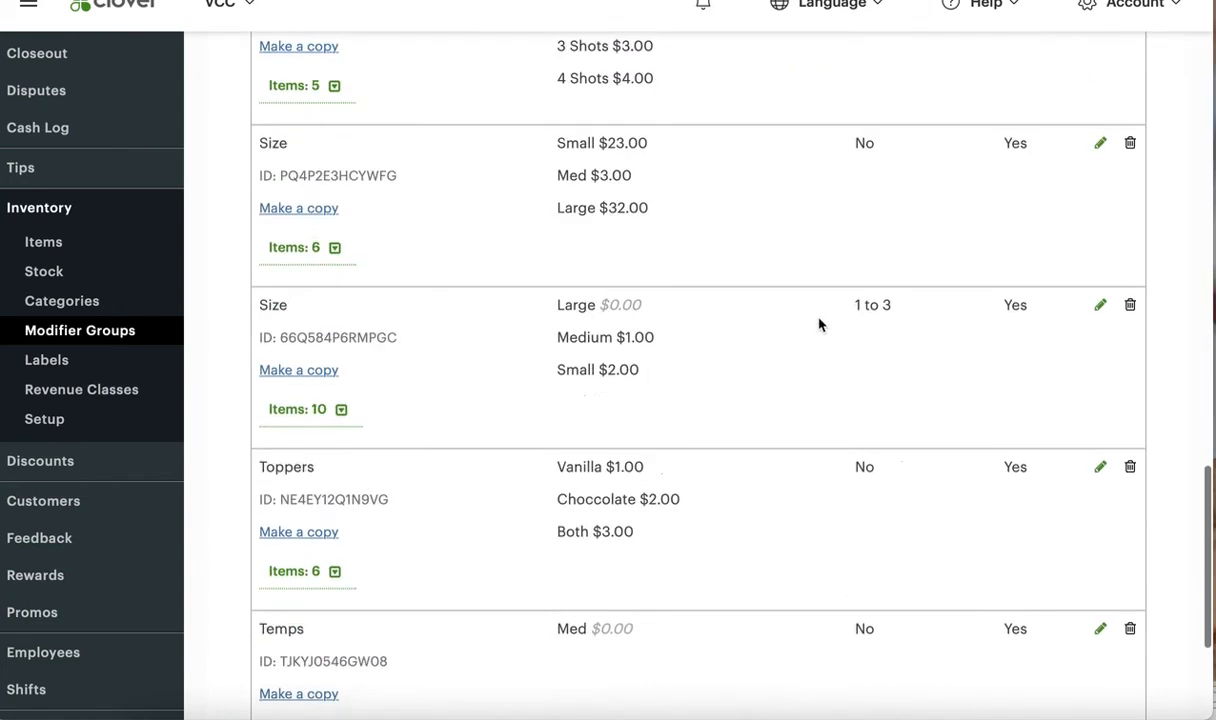
{"action": "scroll", "coordinate": [810, 285], "scroll_direction": "up", "scroll_amount": 15}
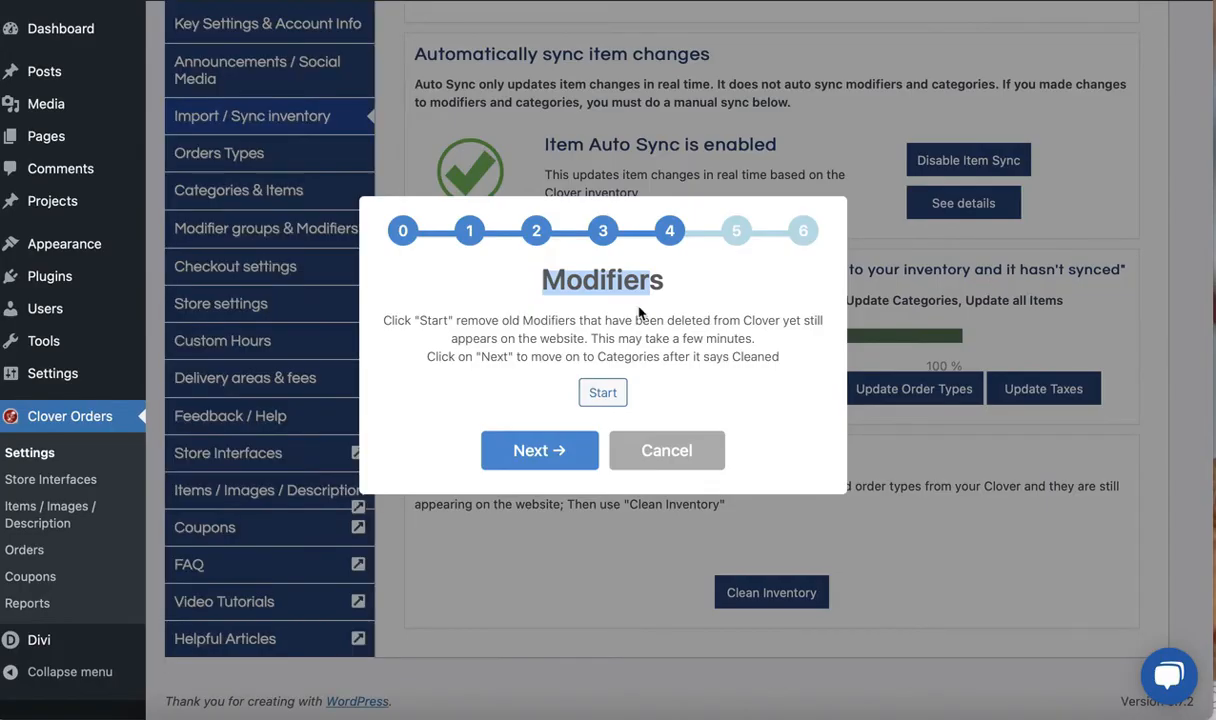
Run the Modifiers stage of Clean Inventory in Smart Online Order to remove old modifiers deleted from Clover
{"action": "left_click", "coordinate": [604, 392]}
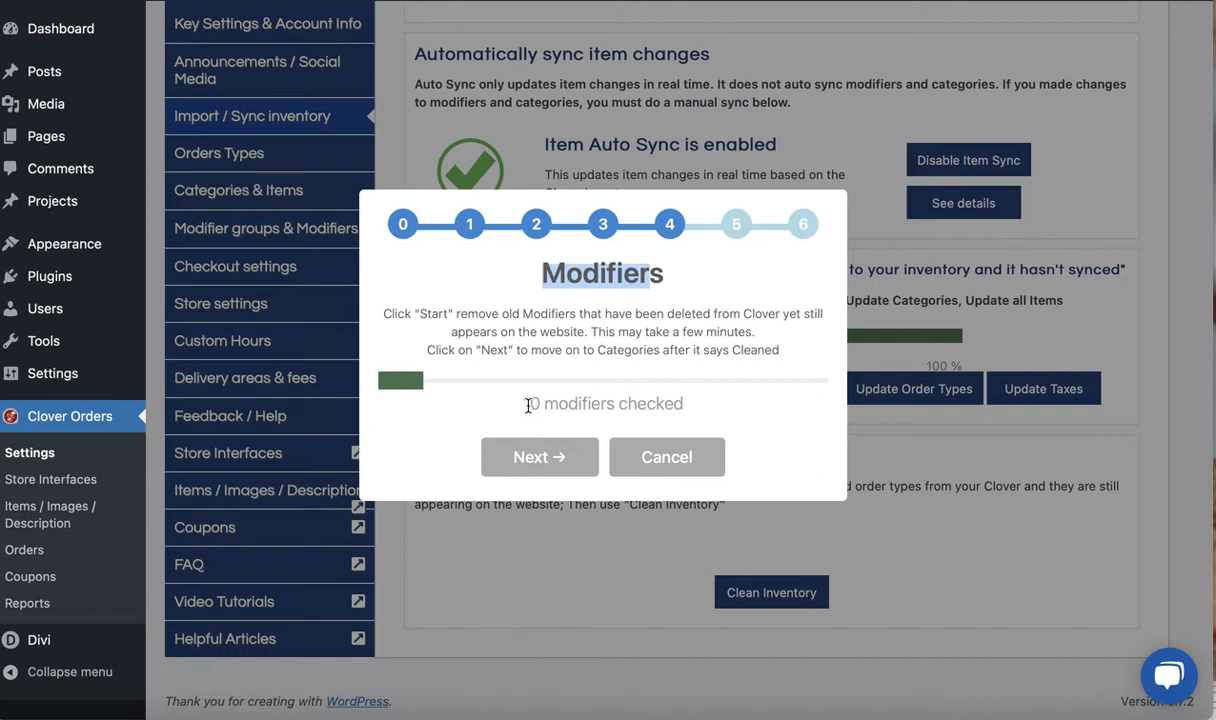
{"action": "left_click_drag", "start_coordinate": [490, 403], "coordinate": [613, 400]}
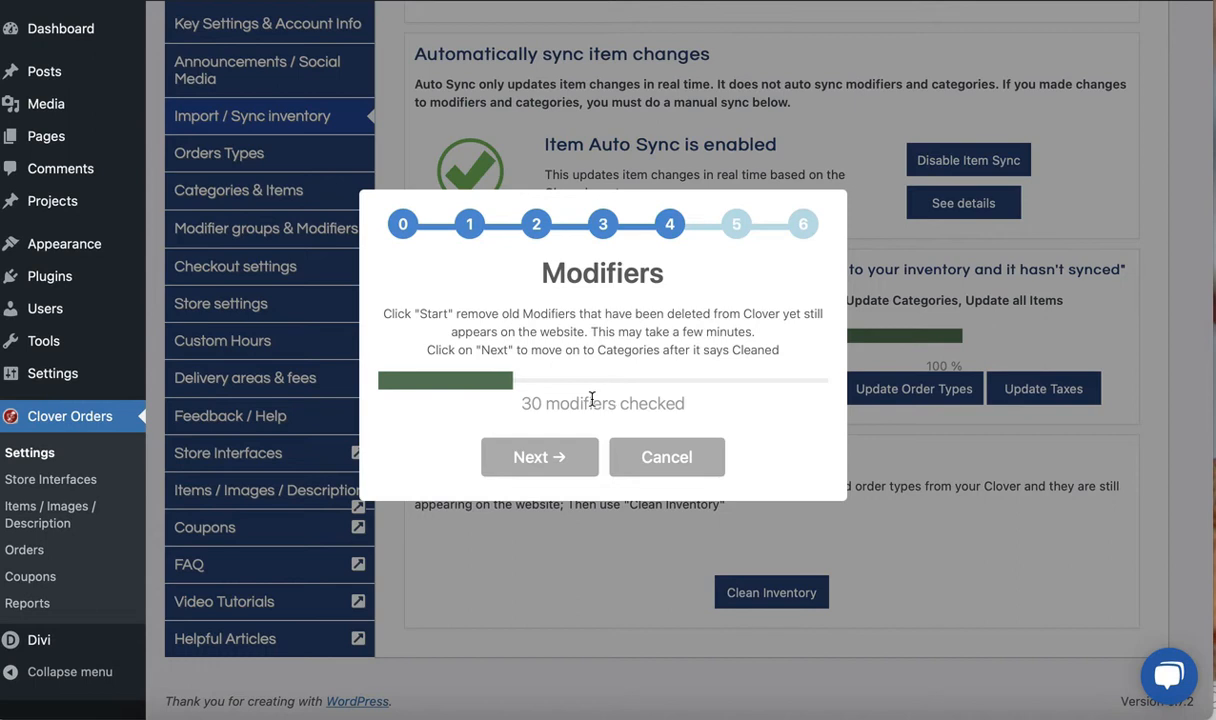
{"action": "left_click_drag", "start_coordinate": [498, 400], "coordinate": [605, 403]}
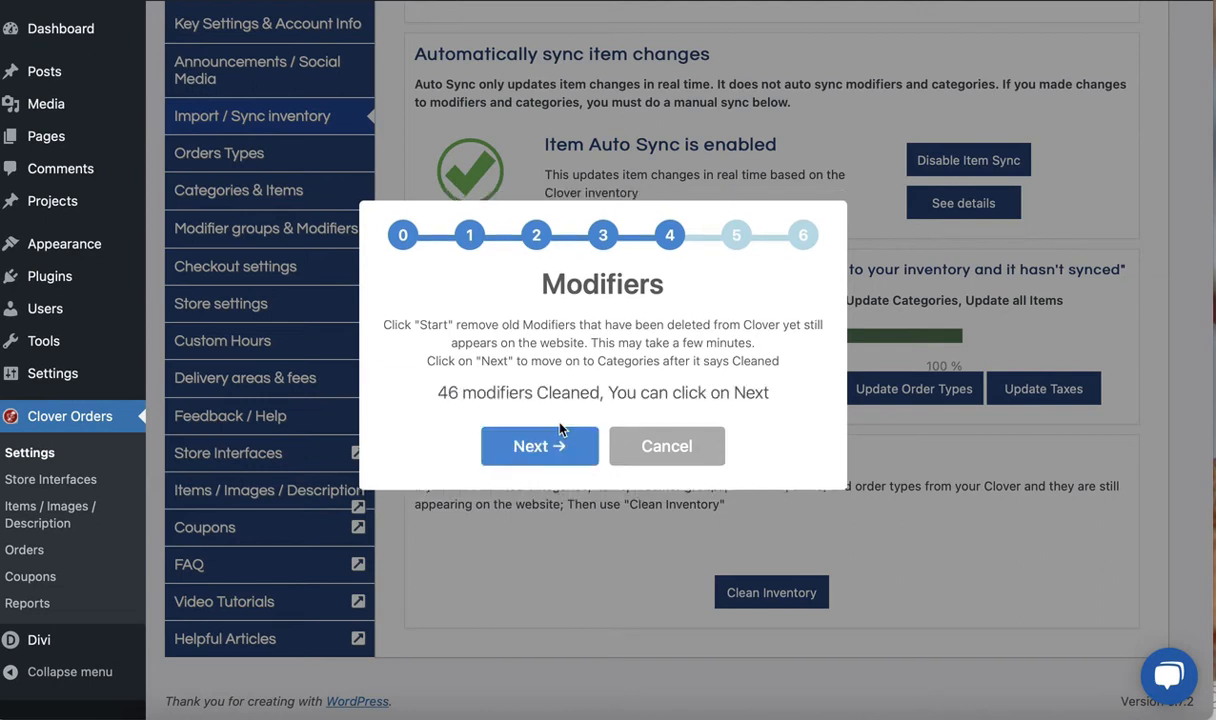
{"action": "left_click_drag", "start_coordinate": [438, 394], "coordinate": [462, 391]}
{"action": "left_click", "coordinate": [445, 394]}
Advance the inventory cleanup to Categories and remove the old categories that were deleted from Clover
{"action": "left_click", "coordinate": [556, 445]}
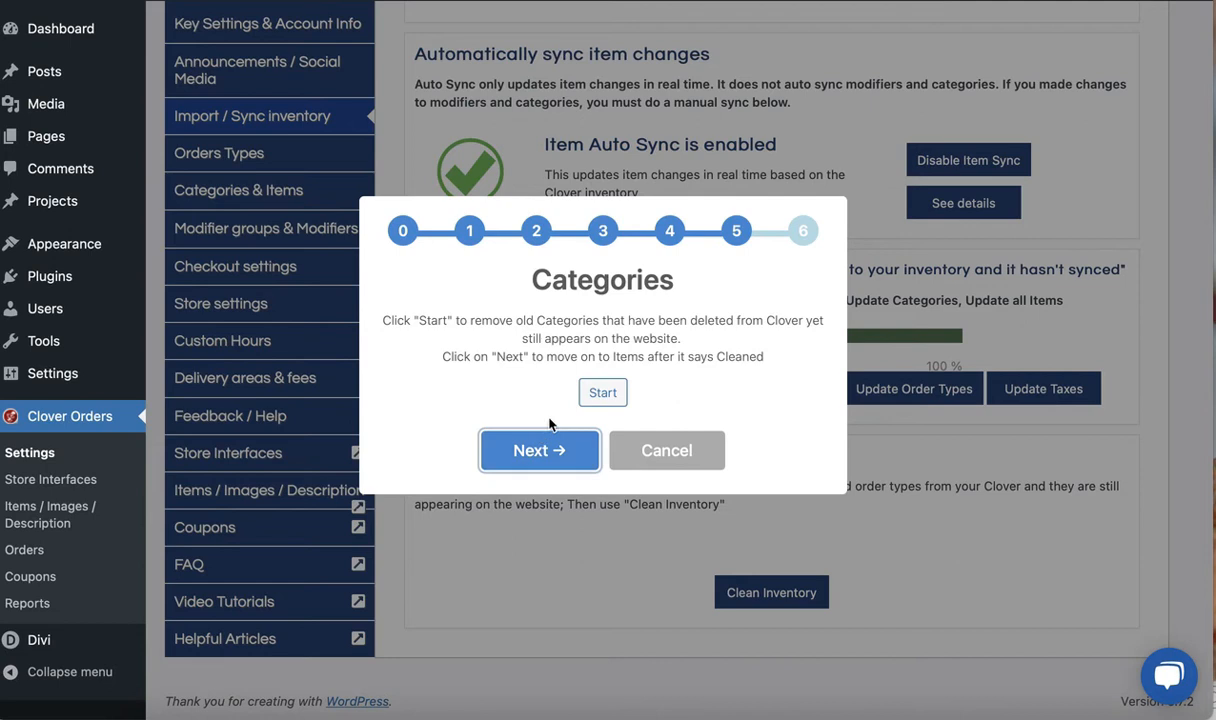
{"action": "left_click", "coordinate": [590, 396]}
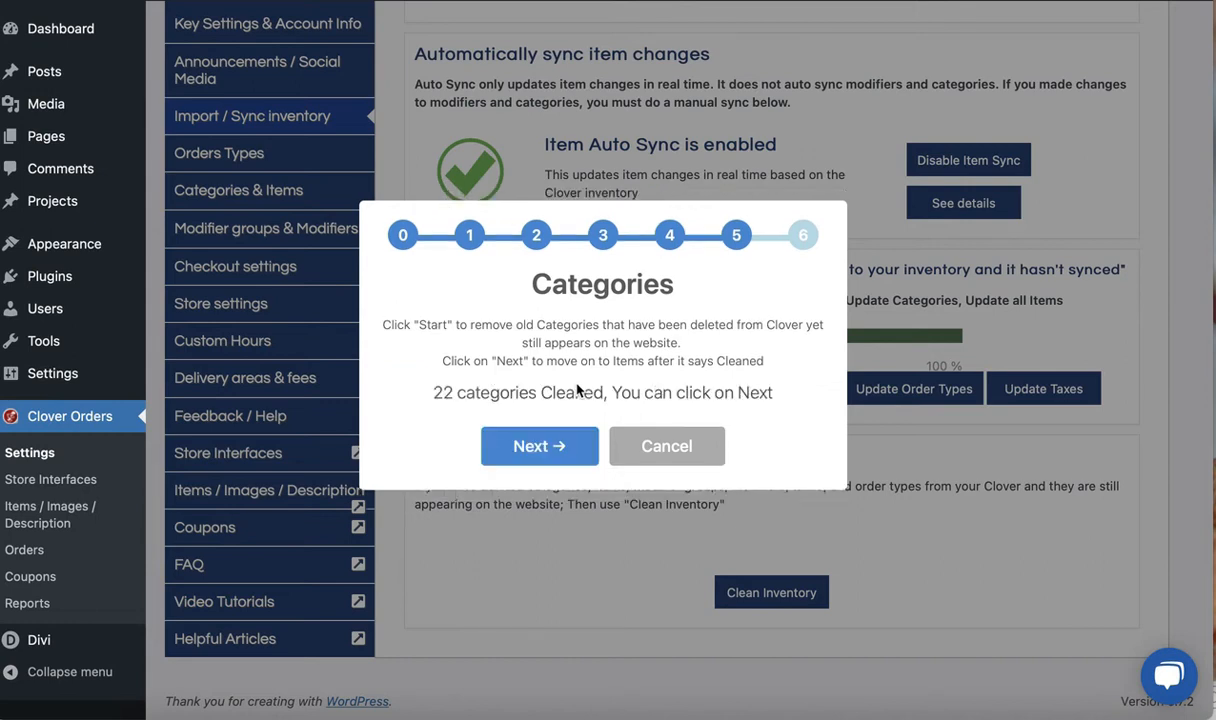
Advance the inventory cleanup to Items, start removing old items deleted from Clover, and cancel the cleanup before it finishes
{"action": "left_click", "coordinate": [555, 448]}
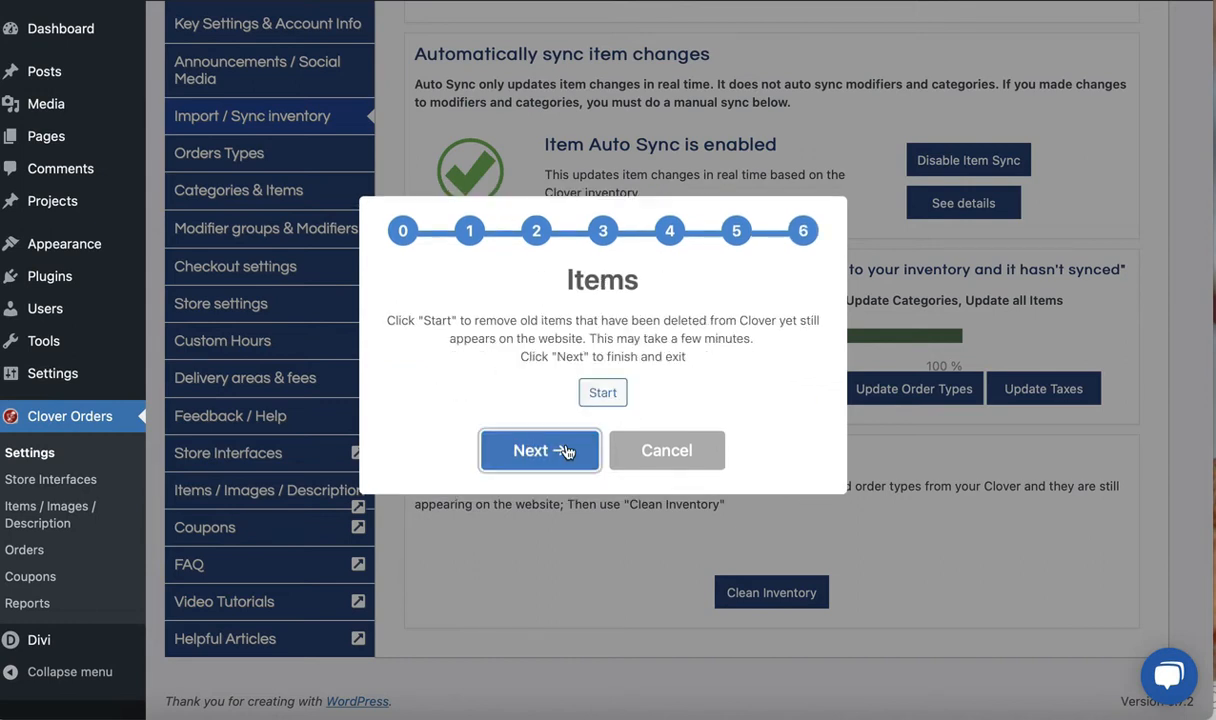
{"action": "left_click", "coordinate": [600, 392]}
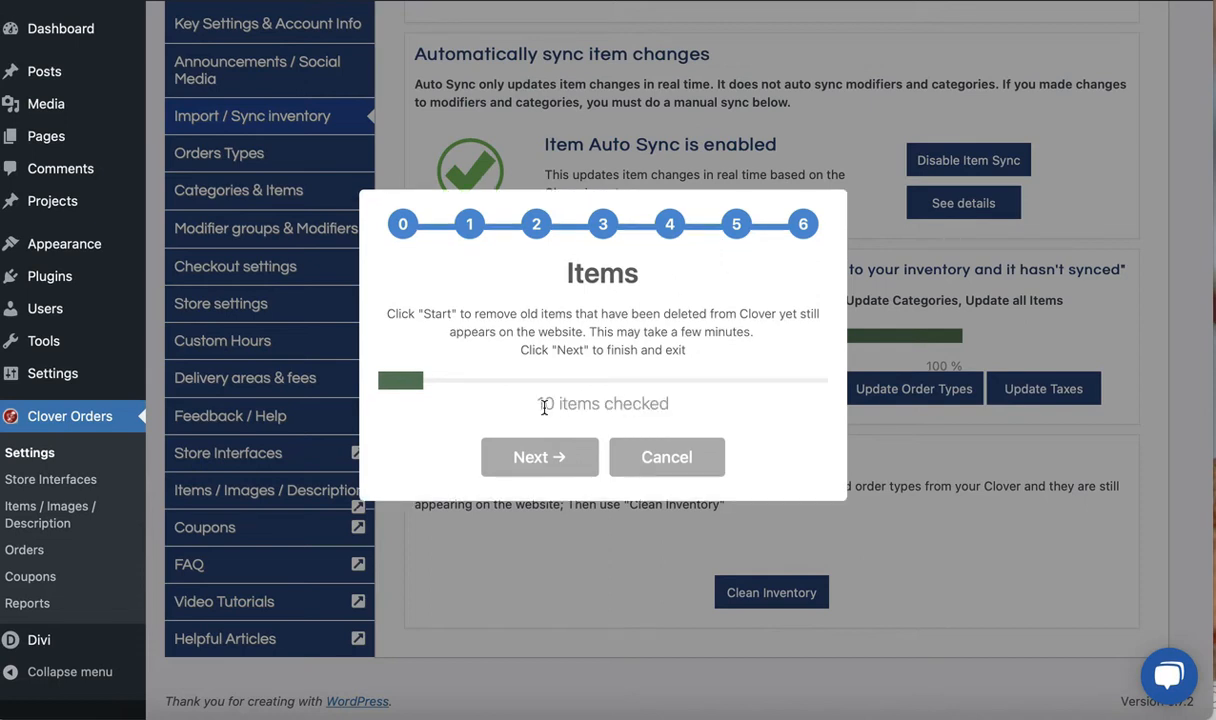
{"action": "left_click_drag", "start_coordinate": [538, 403], "coordinate": [560, 403]}
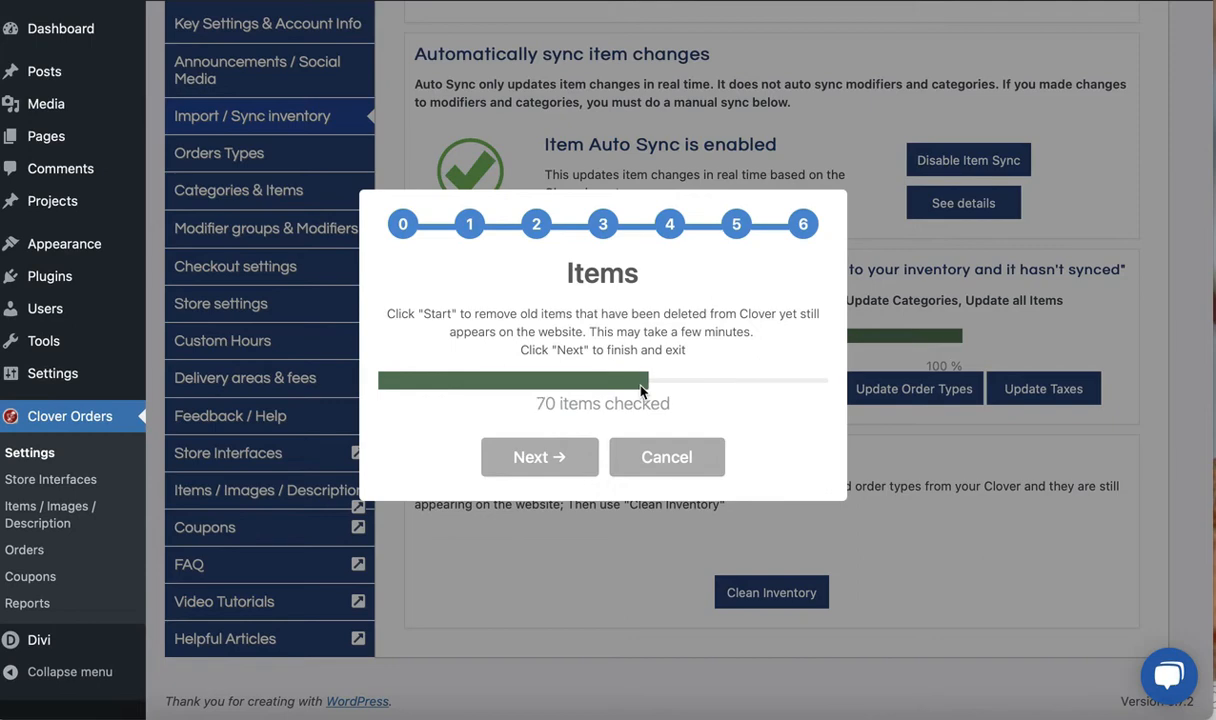
{"action": "left_click", "coordinate": [665, 472]}
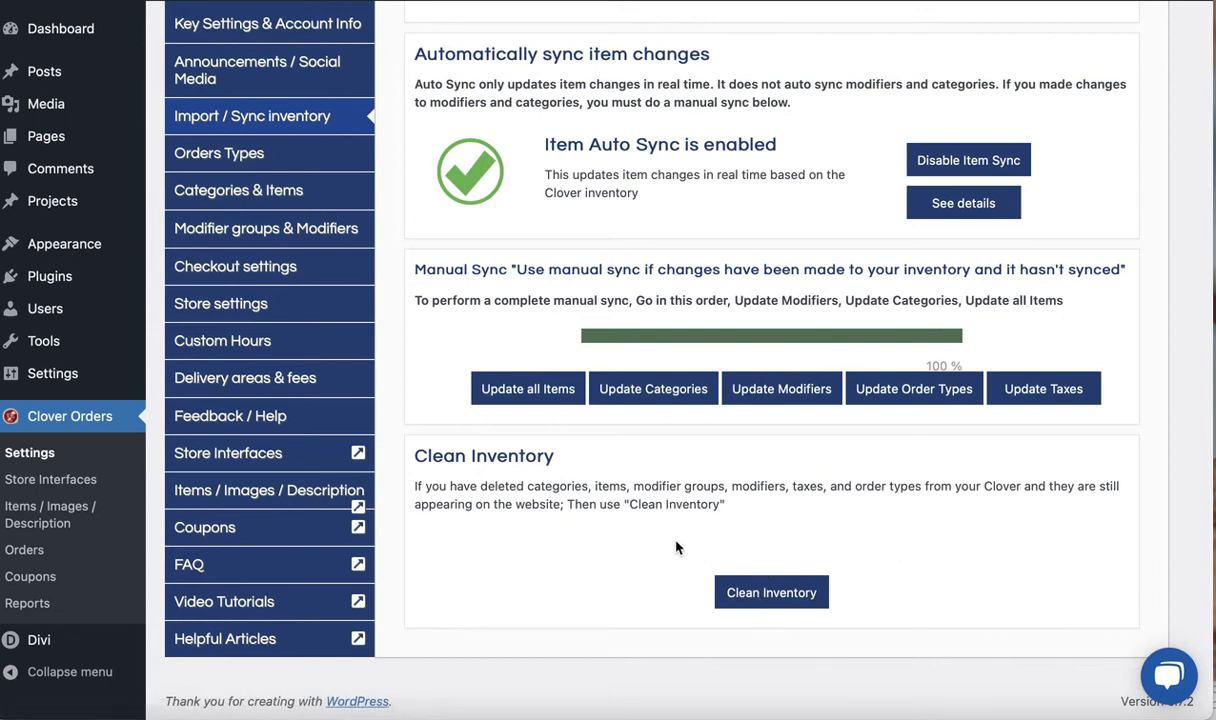
Review the inventory statistics and the Item Auto Sync status in the Import / Sync inventory settings
{"action": "scroll", "coordinate": [673, 544], "scroll_direction": "up", "scroll_amount": 1}
{"action": "scroll", "coordinate": [673, 538], "scroll_direction": "up", "scroll_amount": 2}
{"action": "left_click_drag", "start_coordinate": [525, 274], "coordinate": [700, 283]}
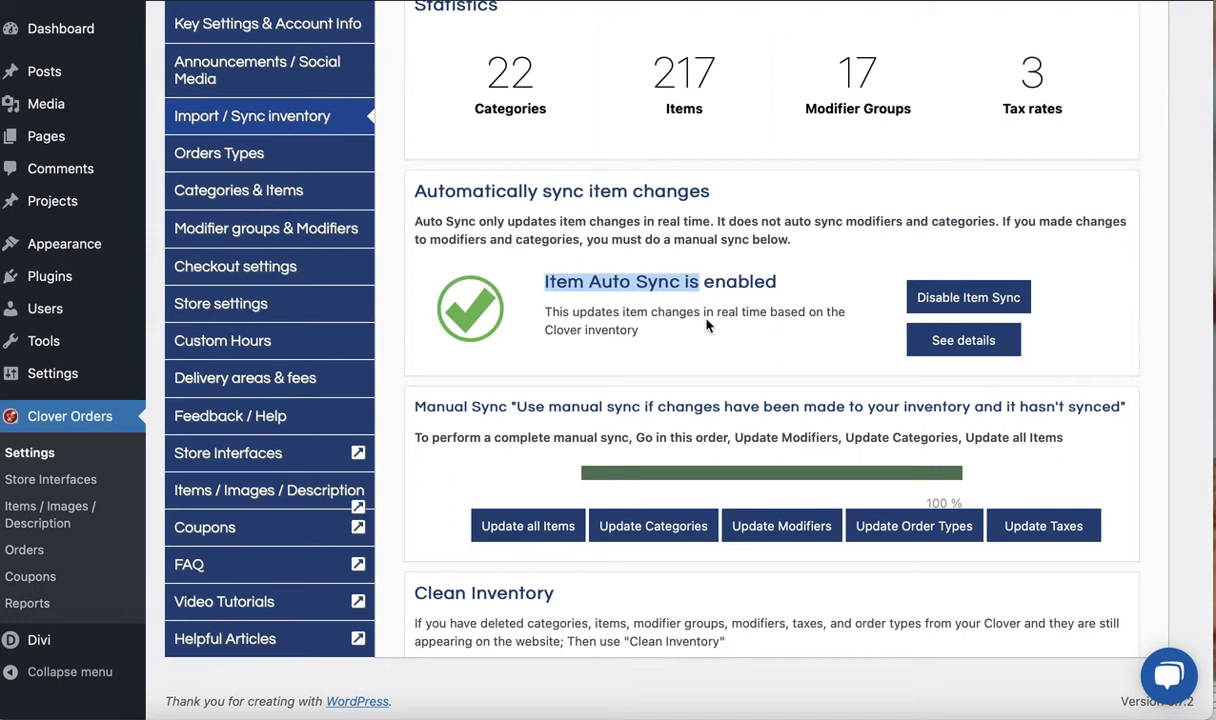
{"action": "left_click_drag", "start_coordinate": [545, 281], "coordinate": [601, 281]}
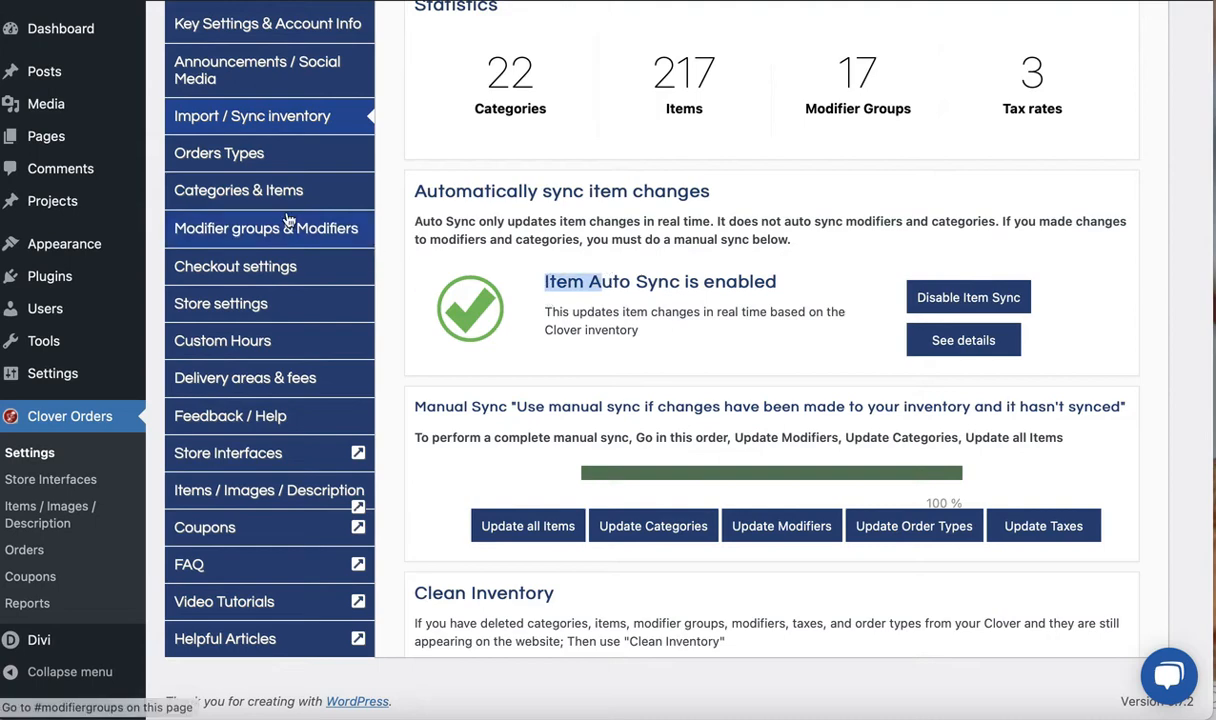
Open the Orders Types settings and look through the list to see which order types are enabled
{"action": "left_click", "coordinate": [268, 154]}
{"action": "scroll", "coordinate": [460, 290], "scroll_direction": "down", "scroll_amount": 1}
{"action": "scroll", "coordinate": [460, 290], "scroll_direction": "up", "scroll_amount": 5}
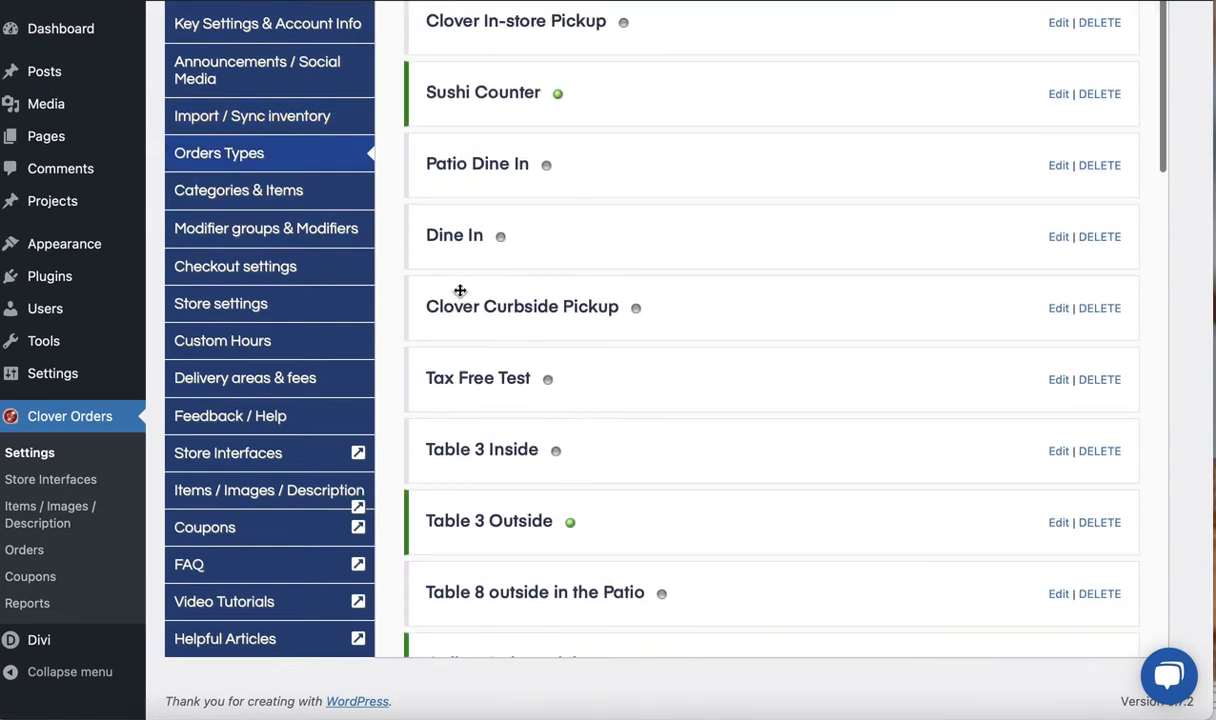
{"action": "scroll", "coordinate": [460, 290], "scroll_direction": "down", "scroll_amount": 3}
{"action": "scroll", "coordinate": [460, 290], "scroll_direction": "down", "scroll_amount": 3}
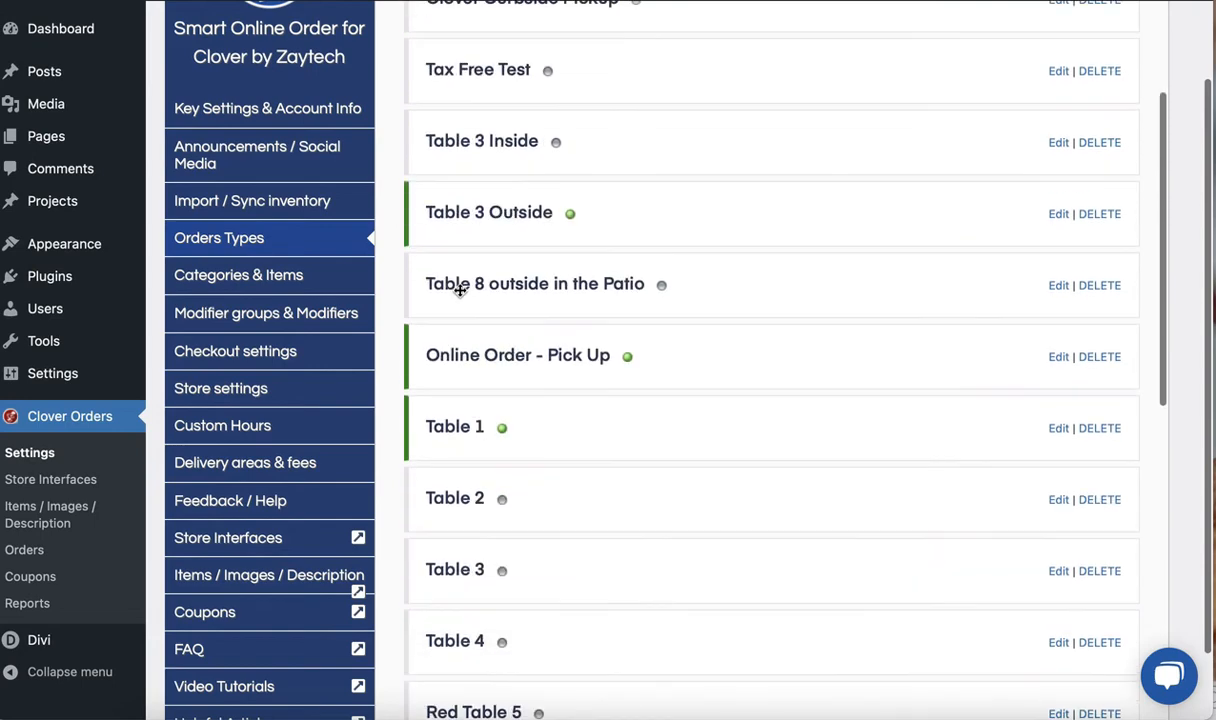
{"action": "scroll", "coordinate": [460, 290], "scroll_direction": "up", "scroll_amount": 2}
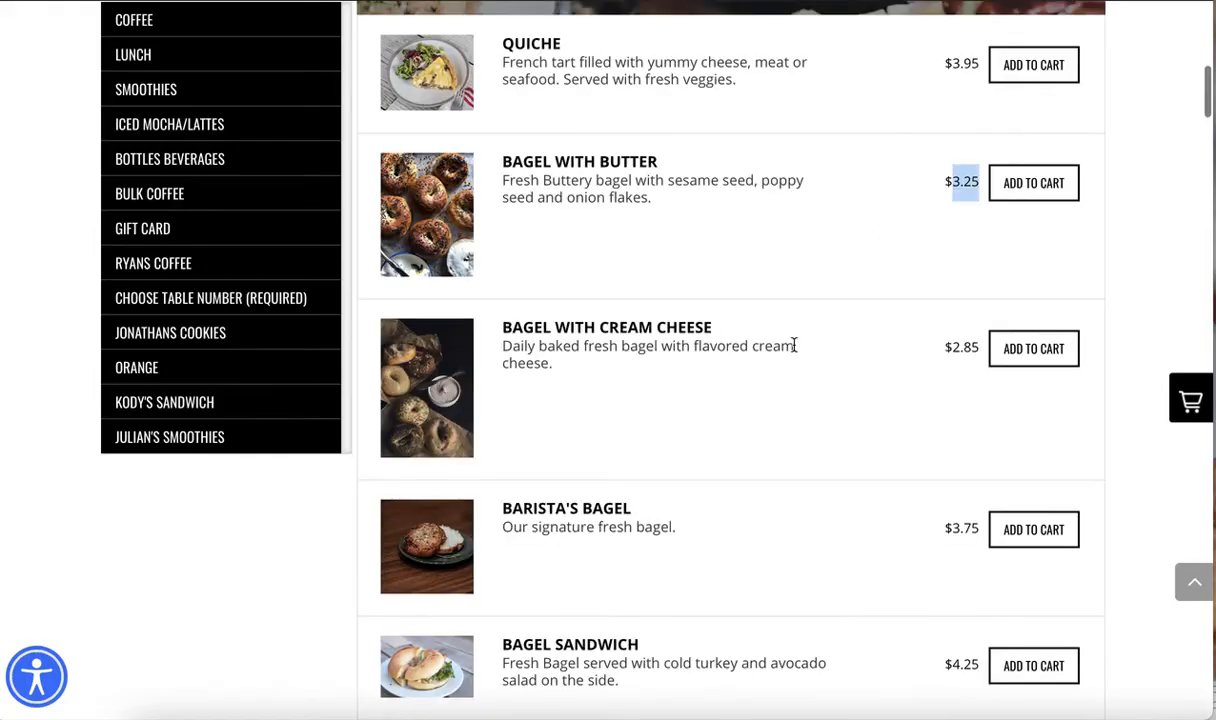
{"action": "scroll", "coordinate": [995, 290], "scroll_direction": "down", "scroll_amount": 1}
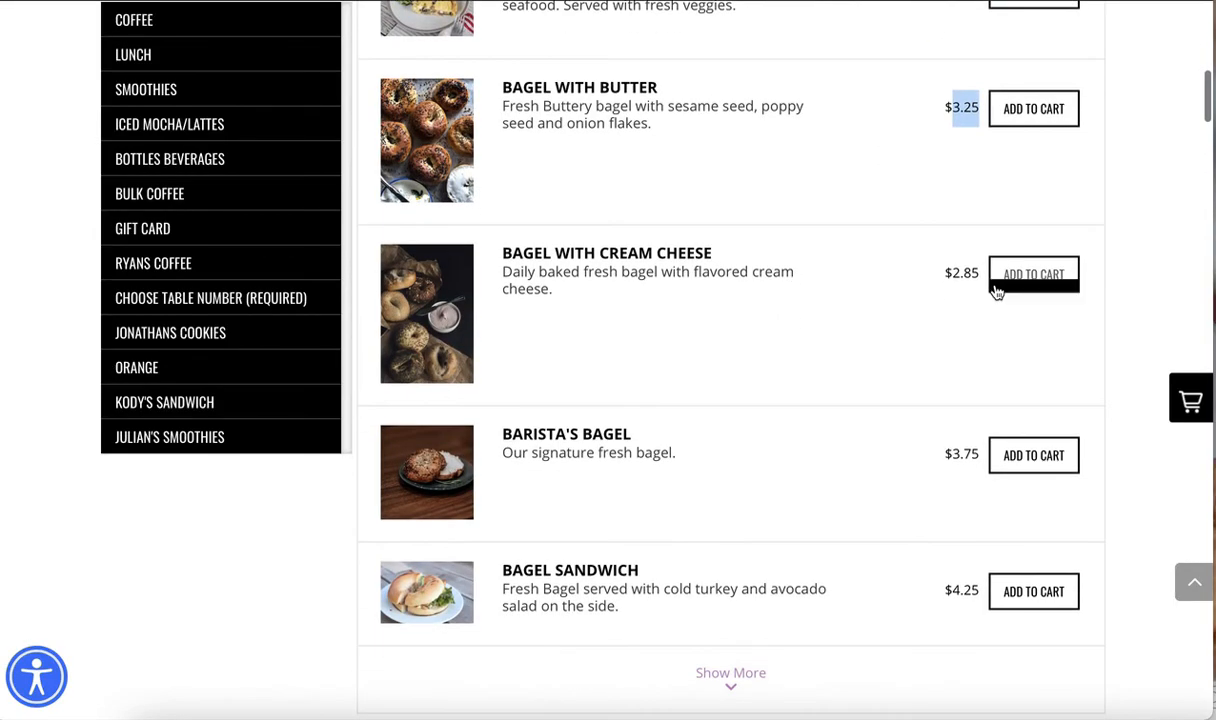
Switch to the online store and add one Bagel with Cream Cheese to the cart
{"action": "left_click", "coordinate": [995, 289]}
{"action": "left_click", "coordinate": [540, 413]}
{"action": "left_click", "coordinate": [603, 449]}
{"action": "scroll", "coordinate": [1015, 437], "scroll_direction": "down", "scroll_amount": 5}
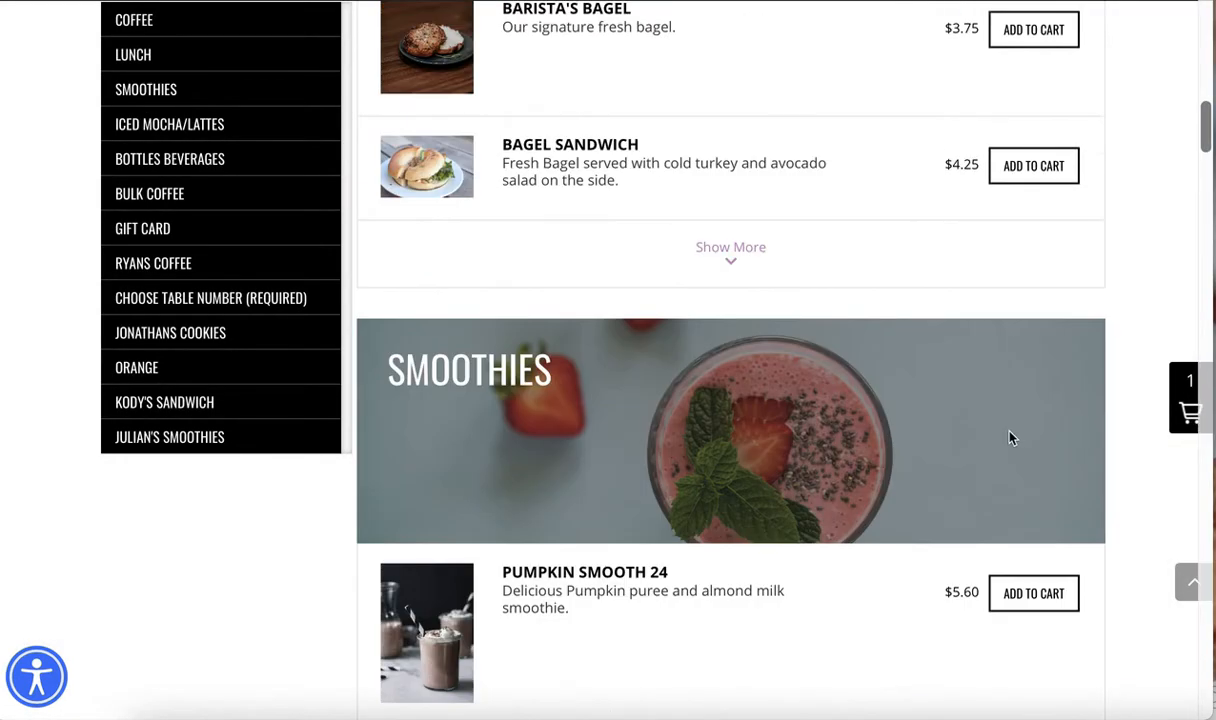
Open the cart and proceed to checkout as a guest
{"action": "left_click", "coordinate": [1188, 410]}
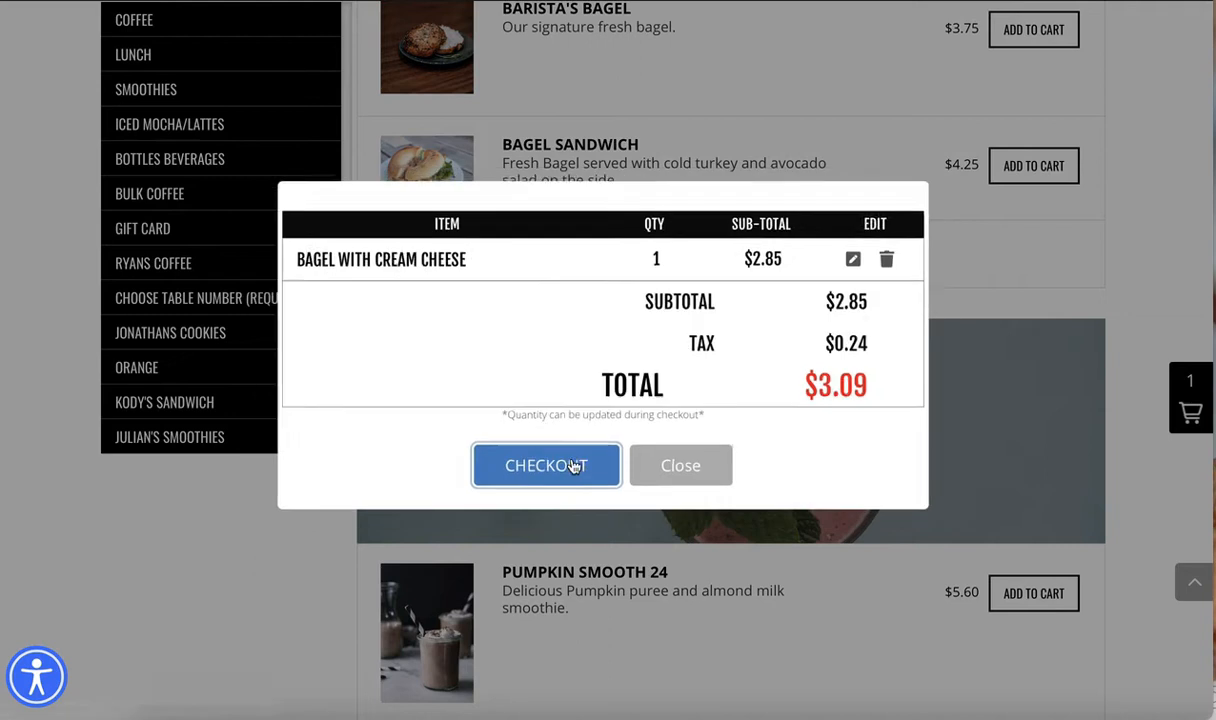
{"action": "left_click", "coordinate": [566, 467]}
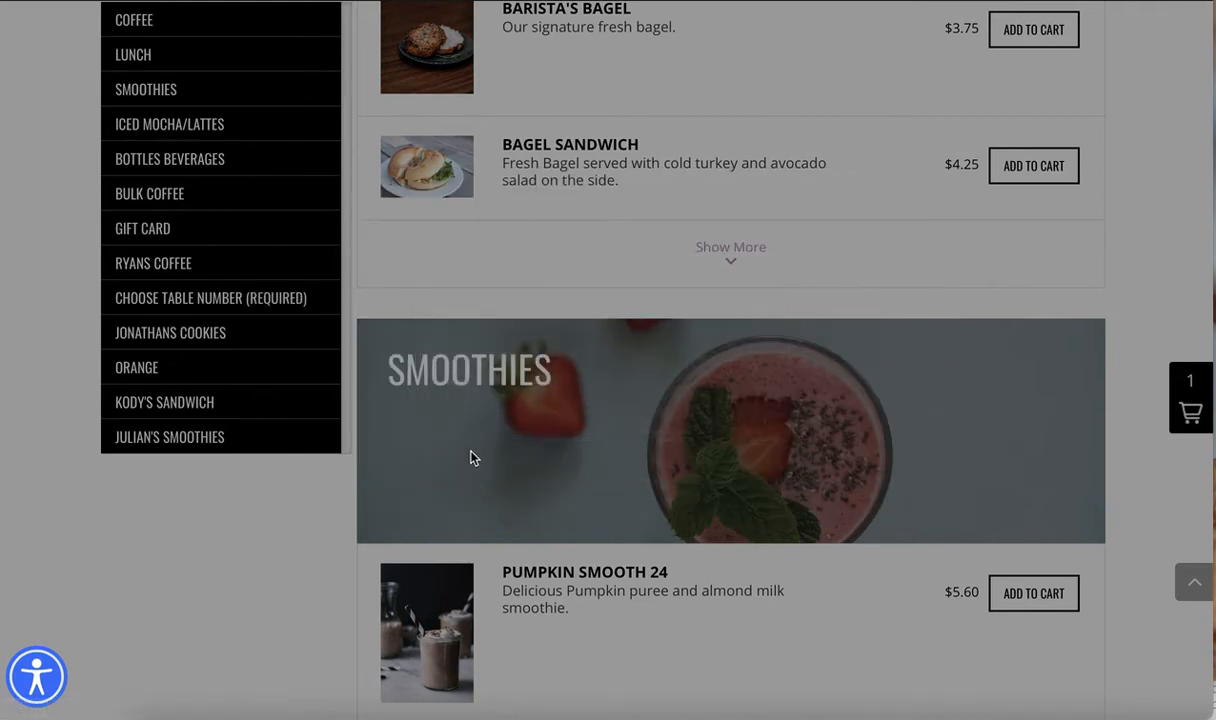
{"action": "scroll", "coordinate": [470, 505], "scroll_direction": "down", "scroll_amount": 3}
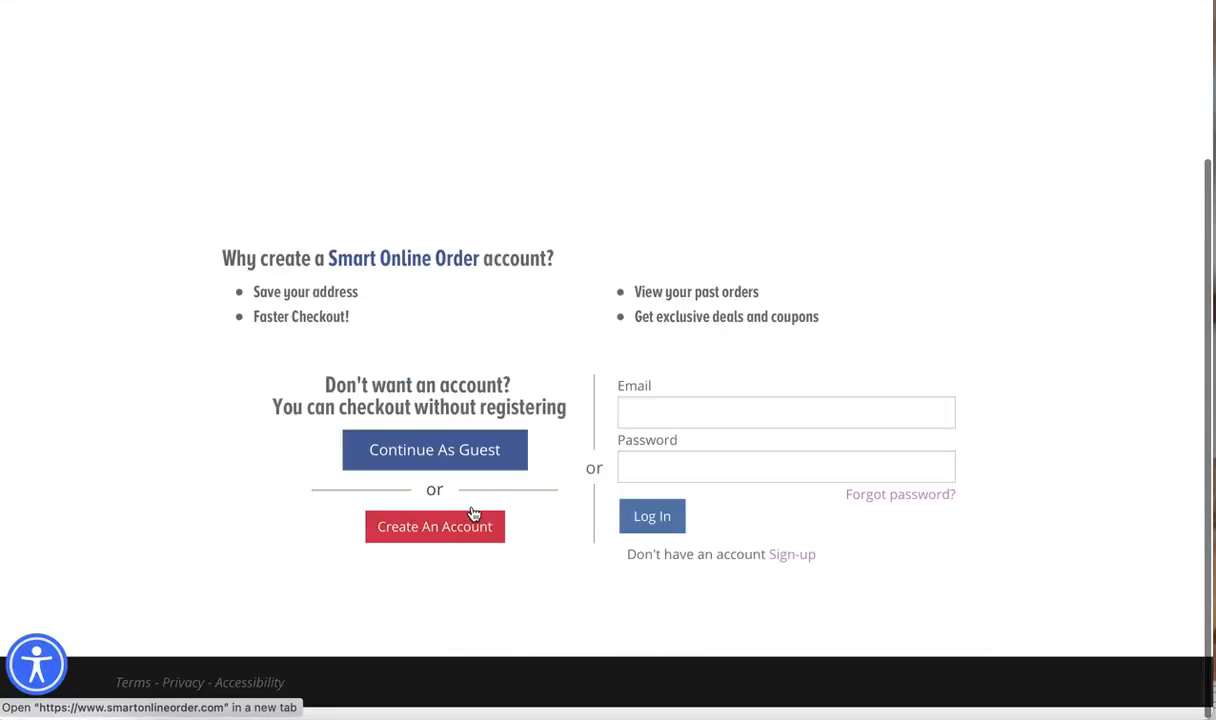
{"action": "left_click", "coordinate": [462, 472]}
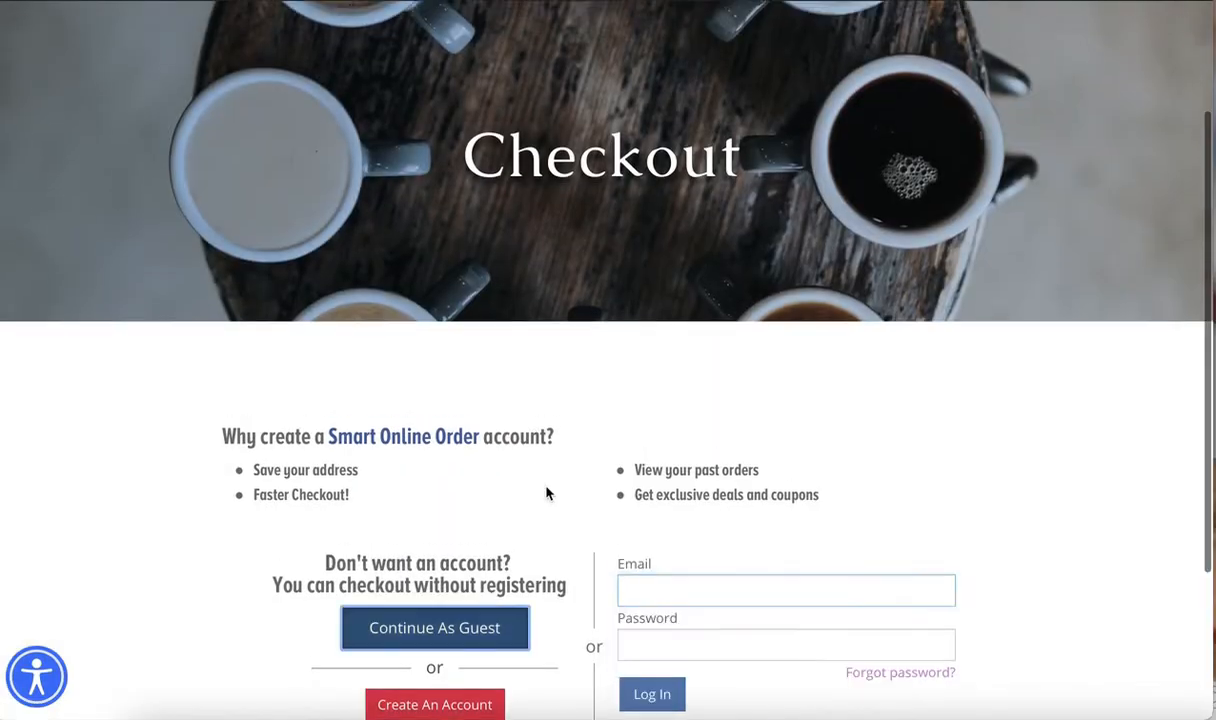
Examine the ordering methods and payment methods offered on the checkout form
{"action": "scroll", "coordinate": [555, 484], "scroll_direction": "down", "scroll_amount": 2}
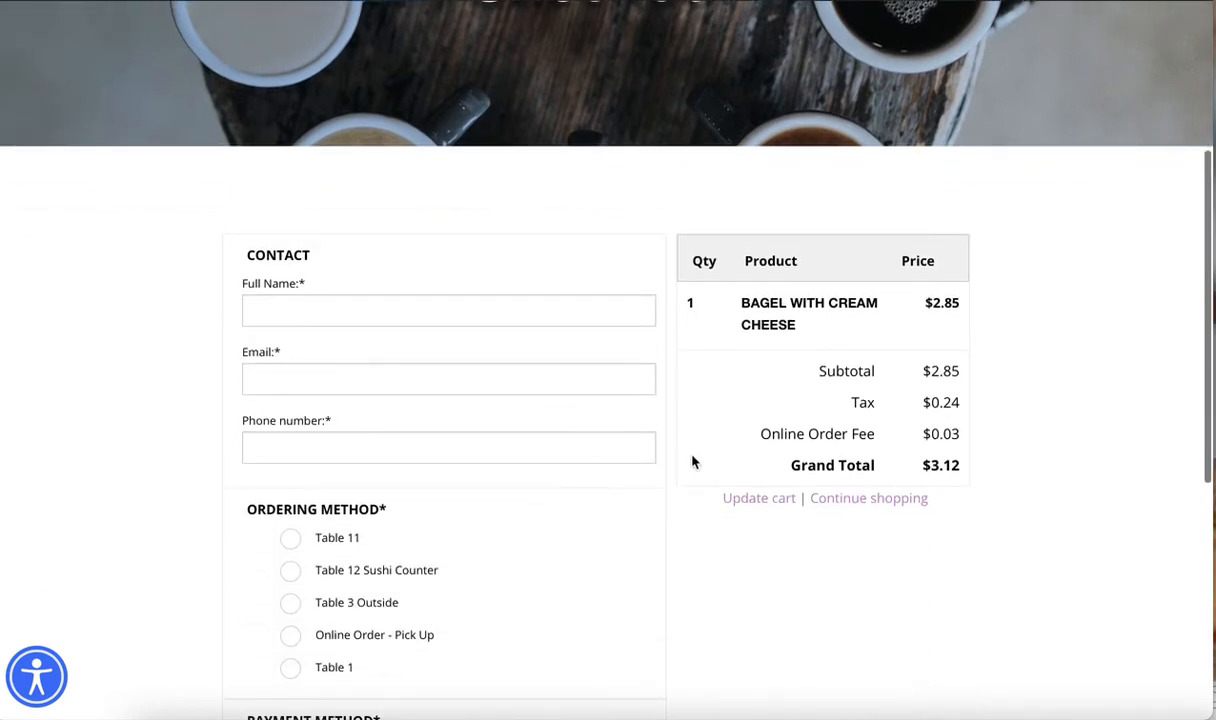
{"action": "scroll", "coordinate": [680, 537], "scroll_direction": "down", "scroll_amount": 5}
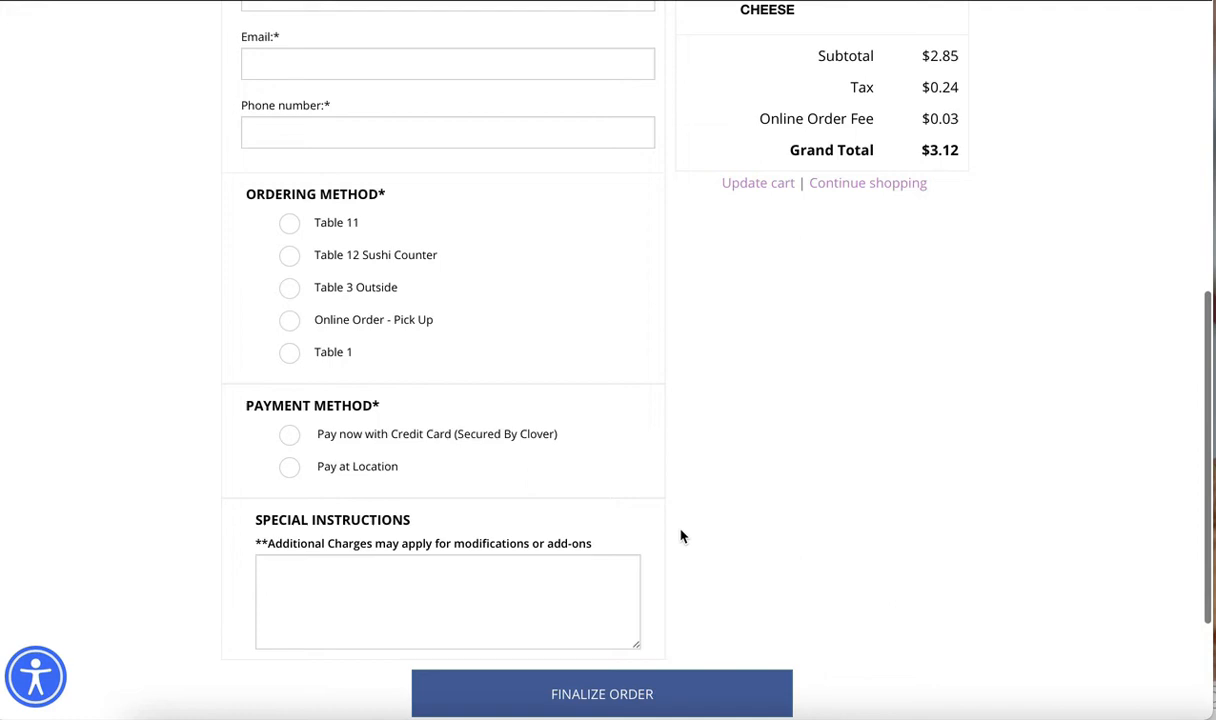
{"action": "scroll", "coordinate": [540, 353], "scroll_direction": "up", "scroll_amount": 1}
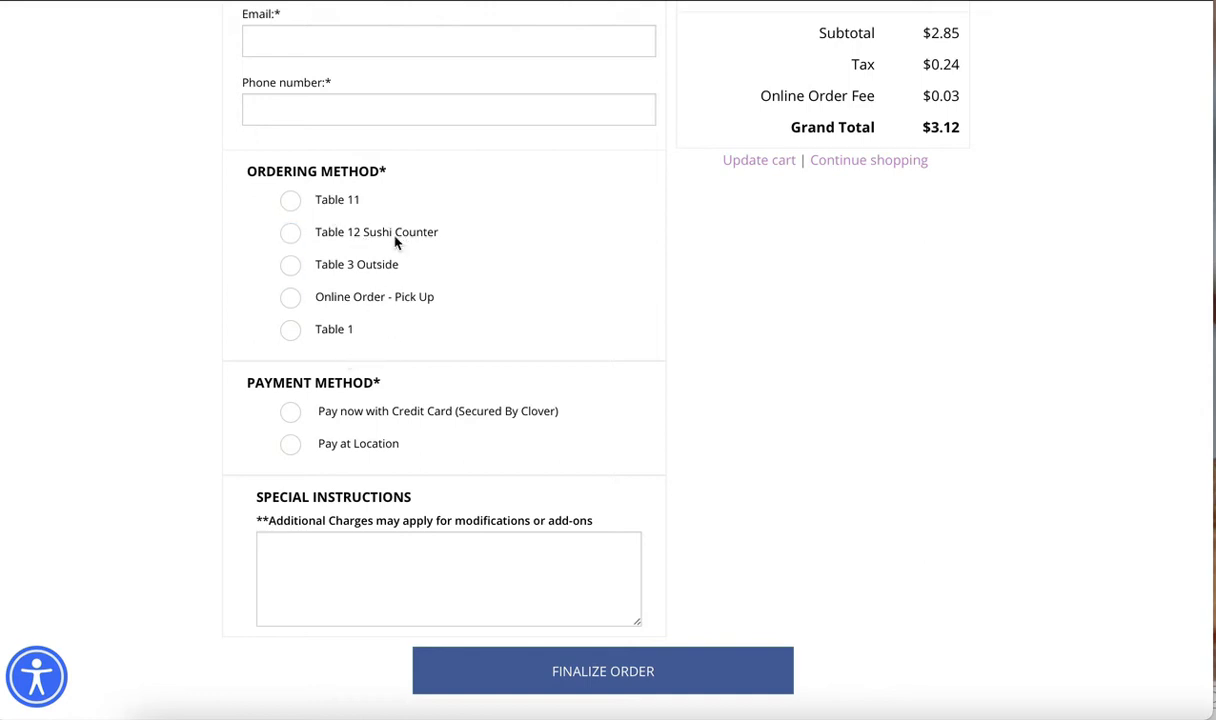
Return to the Orders Types settings in WordPress and compare the enabled and disabled order types with the checkout options
{"action": "left_click", "coordinate": [1010, 2]}
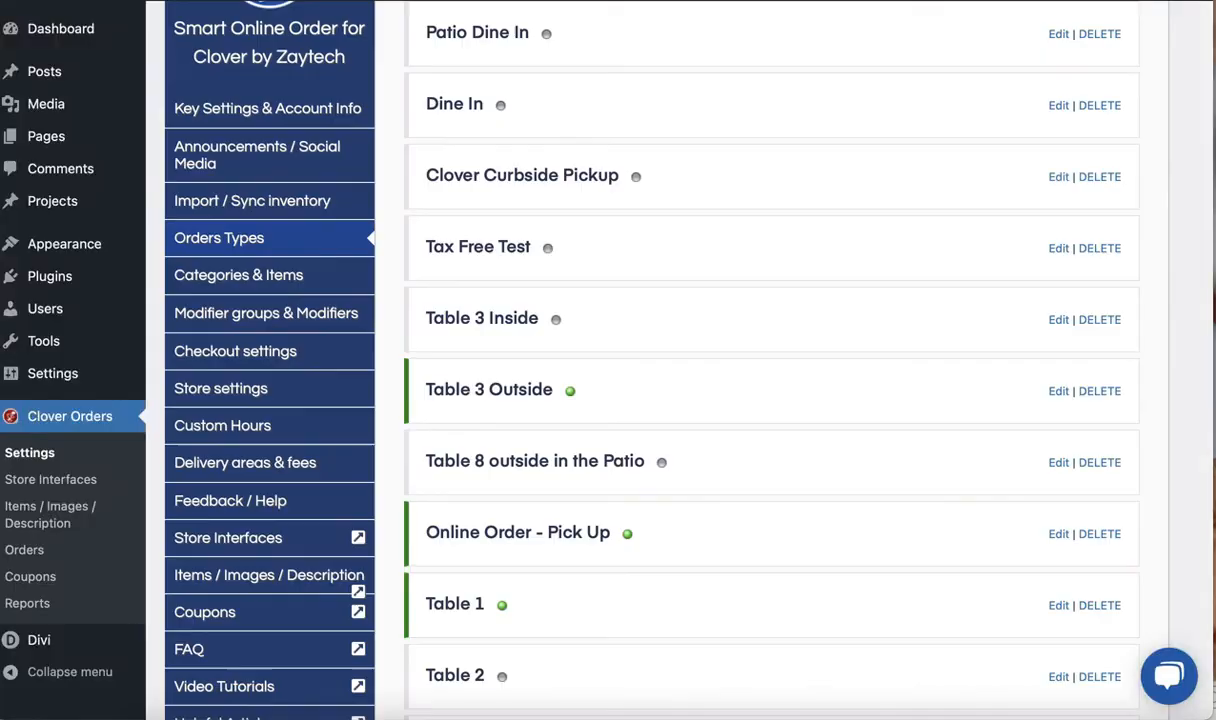
{"action": "scroll", "coordinate": [635, 242], "scroll_direction": "up", "scroll_amount": 1}
{"action": "scroll", "coordinate": [637, 243], "scroll_direction": "down", "scroll_amount": 3}
{"action": "scroll", "coordinate": [645, 330], "scroll_direction": "down", "scroll_amount": 6}
{"action": "scroll", "coordinate": [651, 421], "scroll_direction": "up", "scroll_amount": 3}
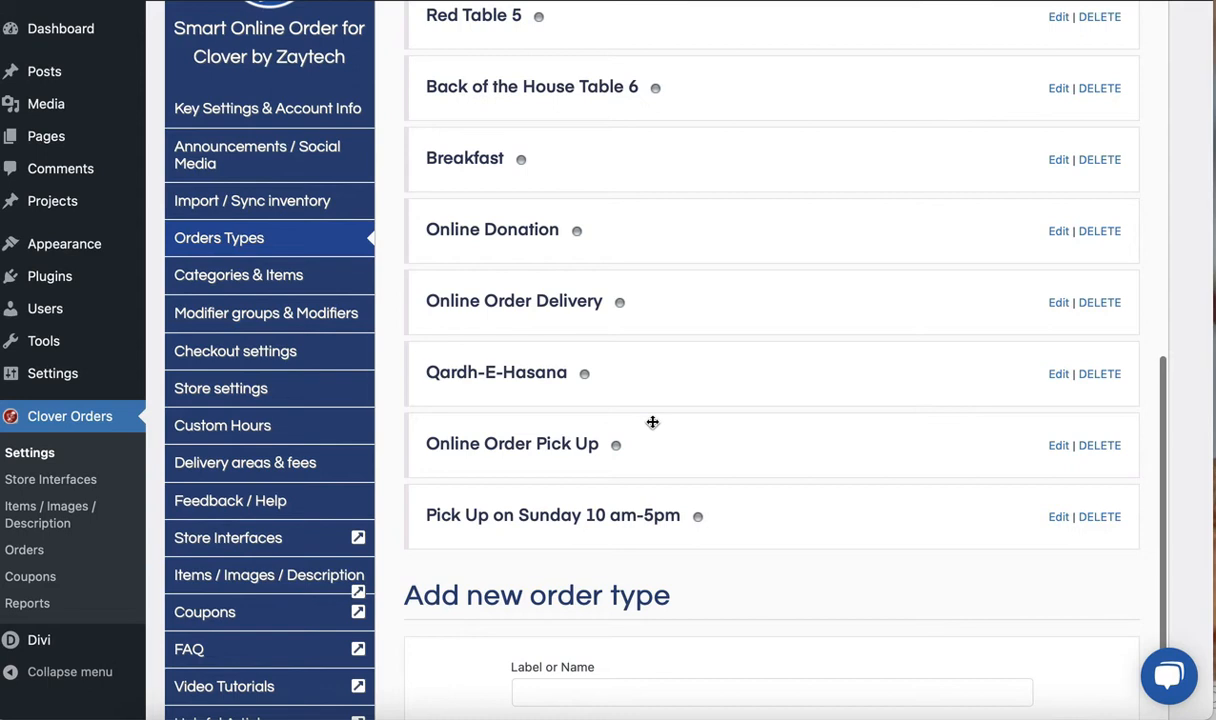
Review the full Orders Types list, checking the status indicator beside each table, dine-in, pickup and delivery entry
{"action": "scroll", "coordinate": [652, 422], "scroll_direction": "down", "scroll_amount": 1}
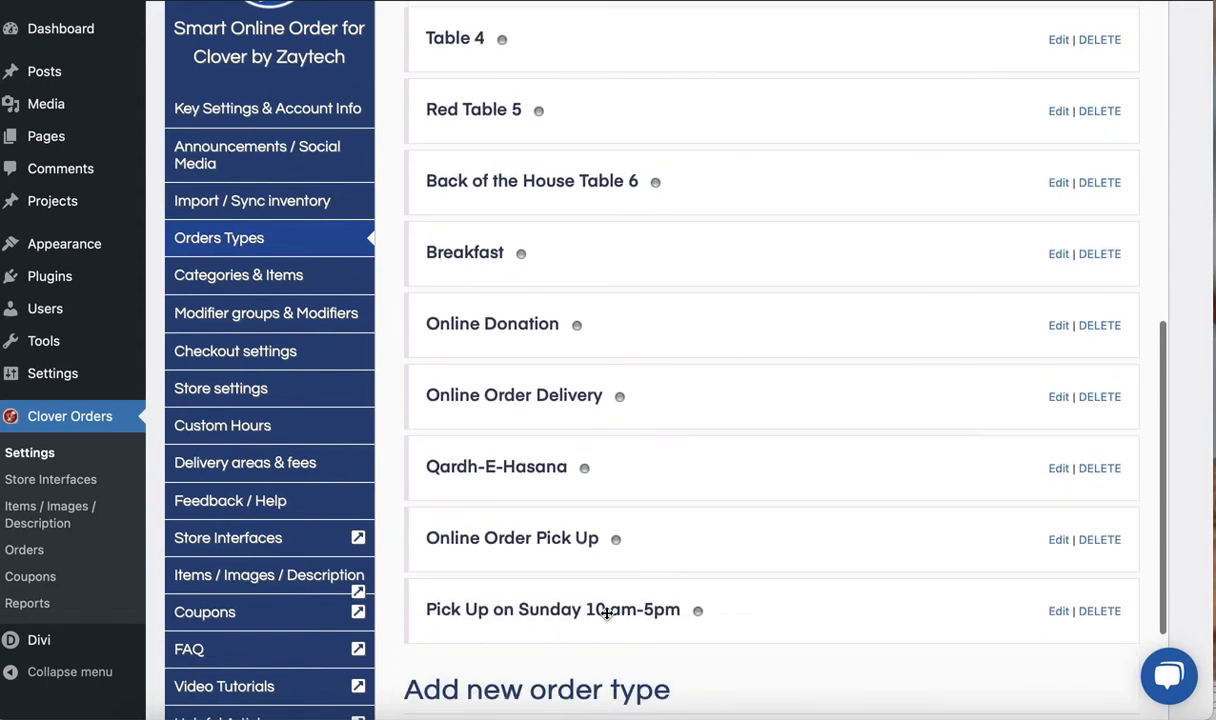
{"action": "scroll", "coordinate": [609, 421], "scroll_direction": "up", "scroll_amount": 7}
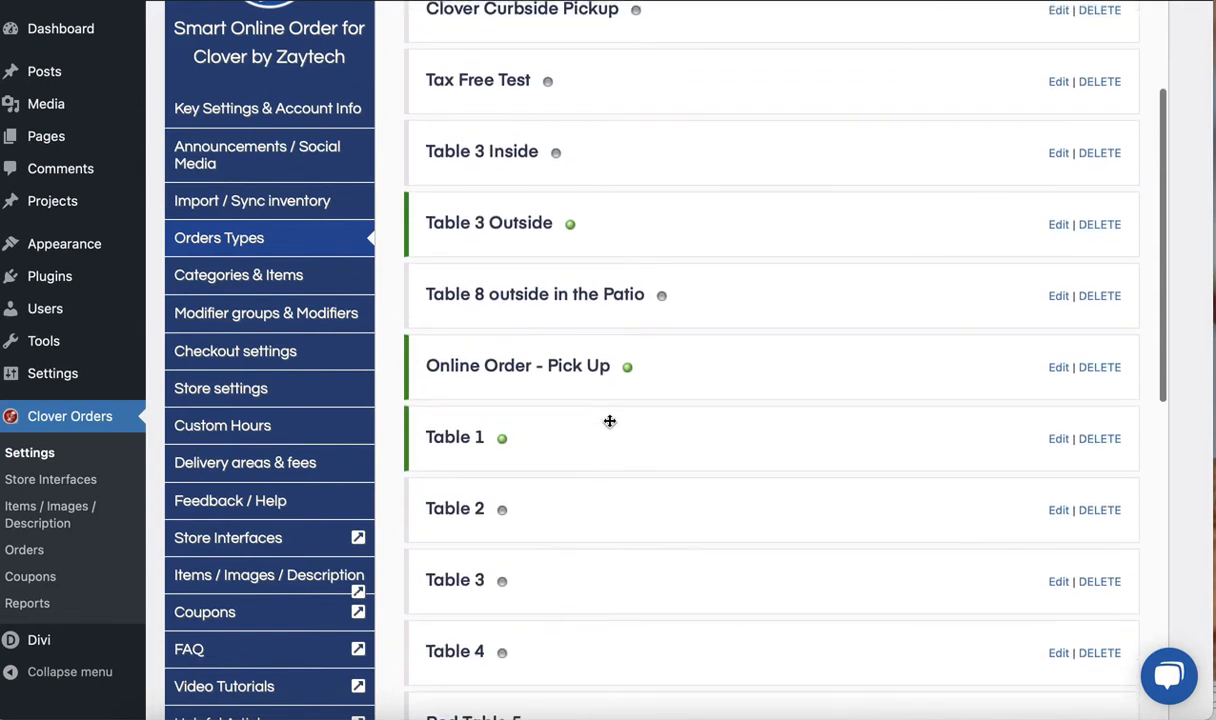
{"action": "scroll", "coordinate": [609, 421], "scroll_direction": "up", "scroll_amount": 2}
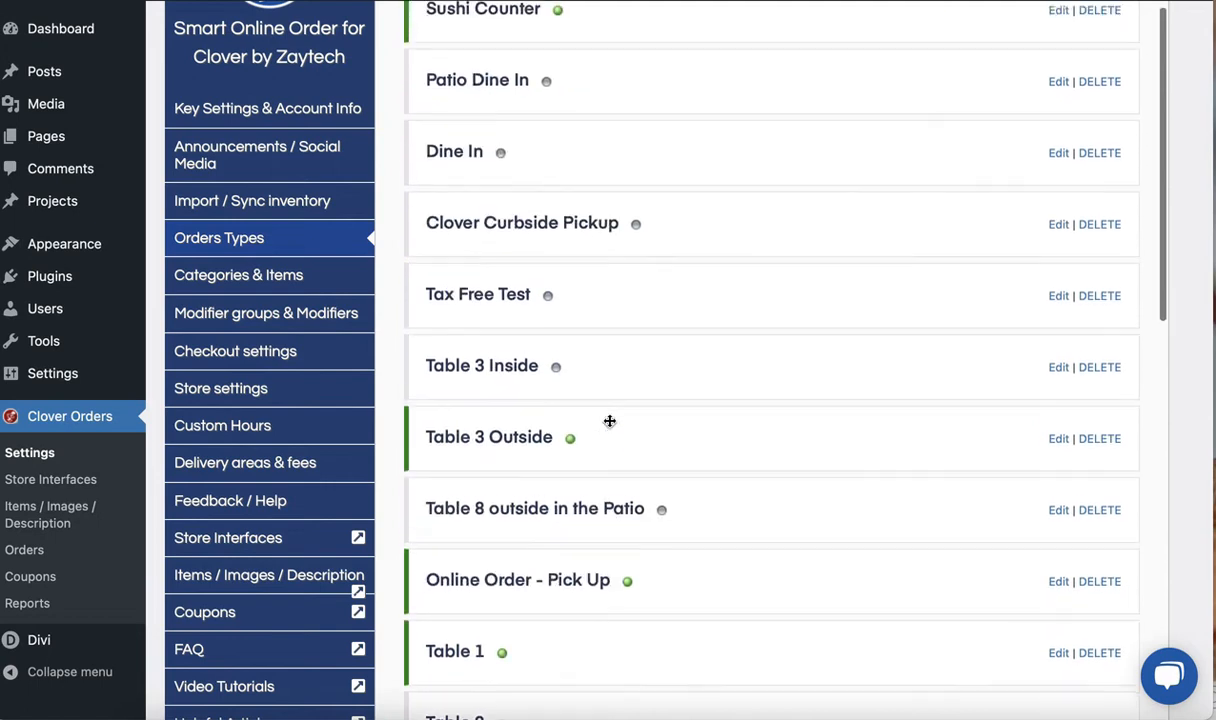
{"action": "scroll", "coordinate": [609, 421], "scroll_direction": "up", "scroll_amount": 1}
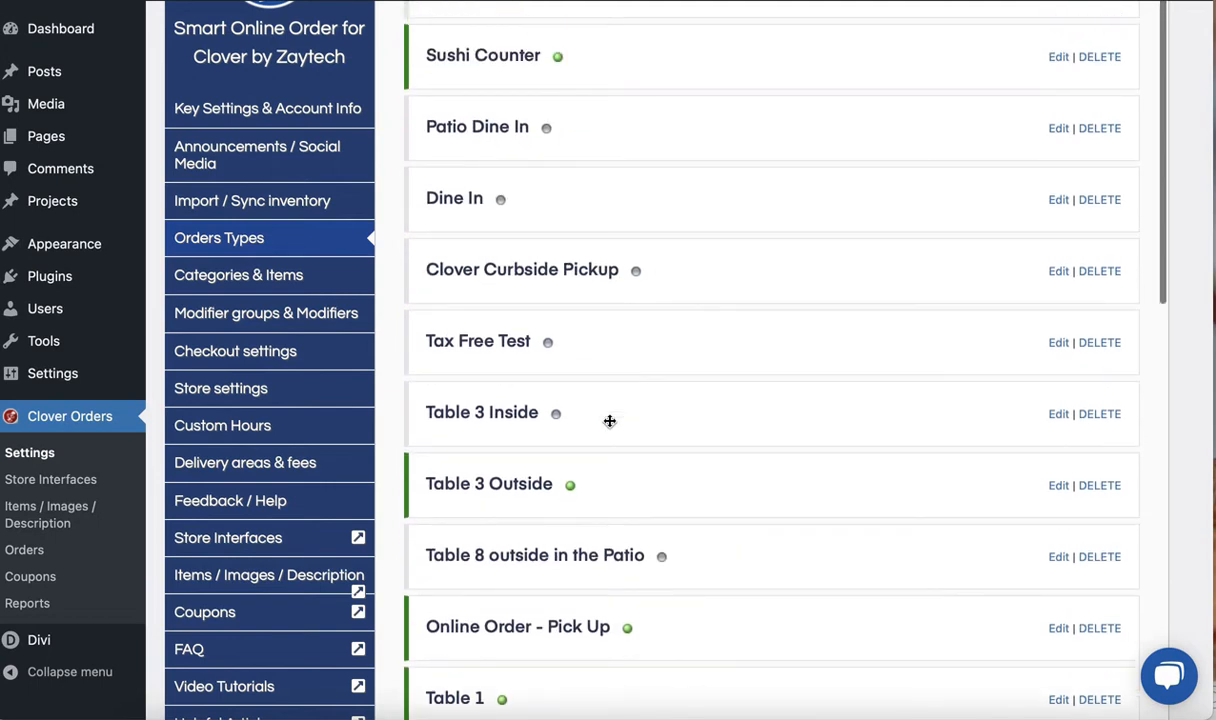
{"action": "scroll", "coordinate": [609, 421], "scroll_direction": "up", "scroll_amount": 1}
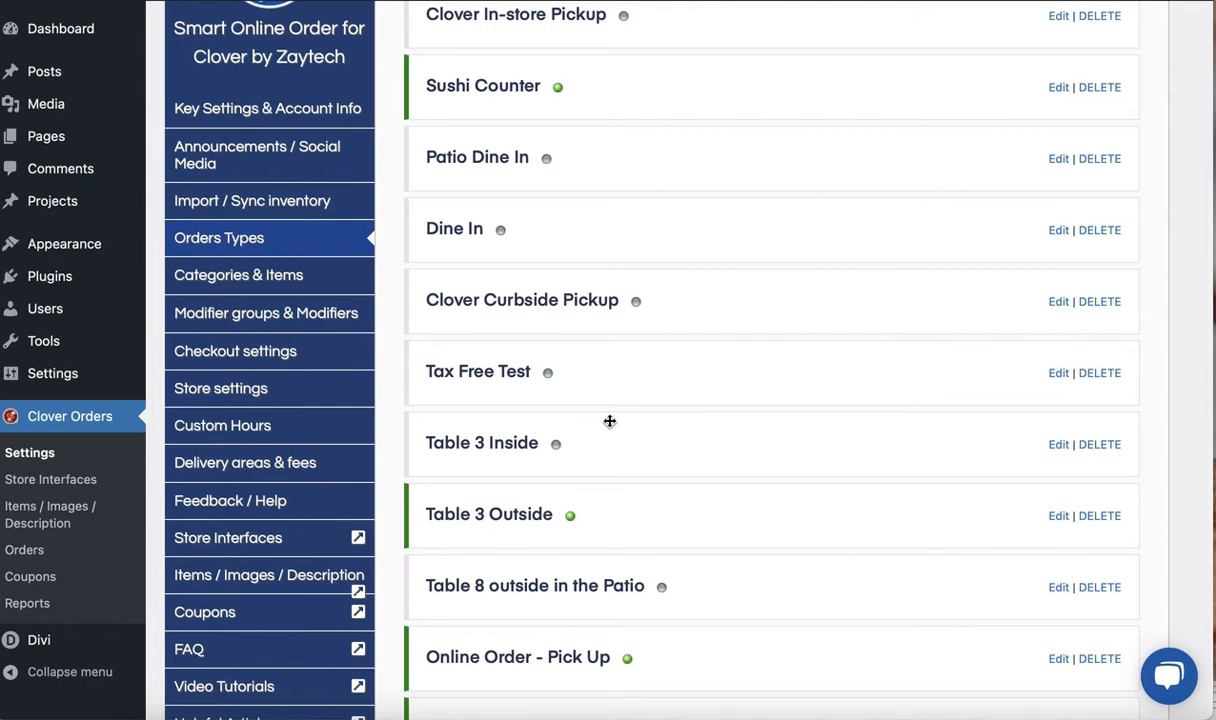
{"action": "scroll", "coordinate": [611, 472], "scroll_direction": "down", "scroll_amount": 3}
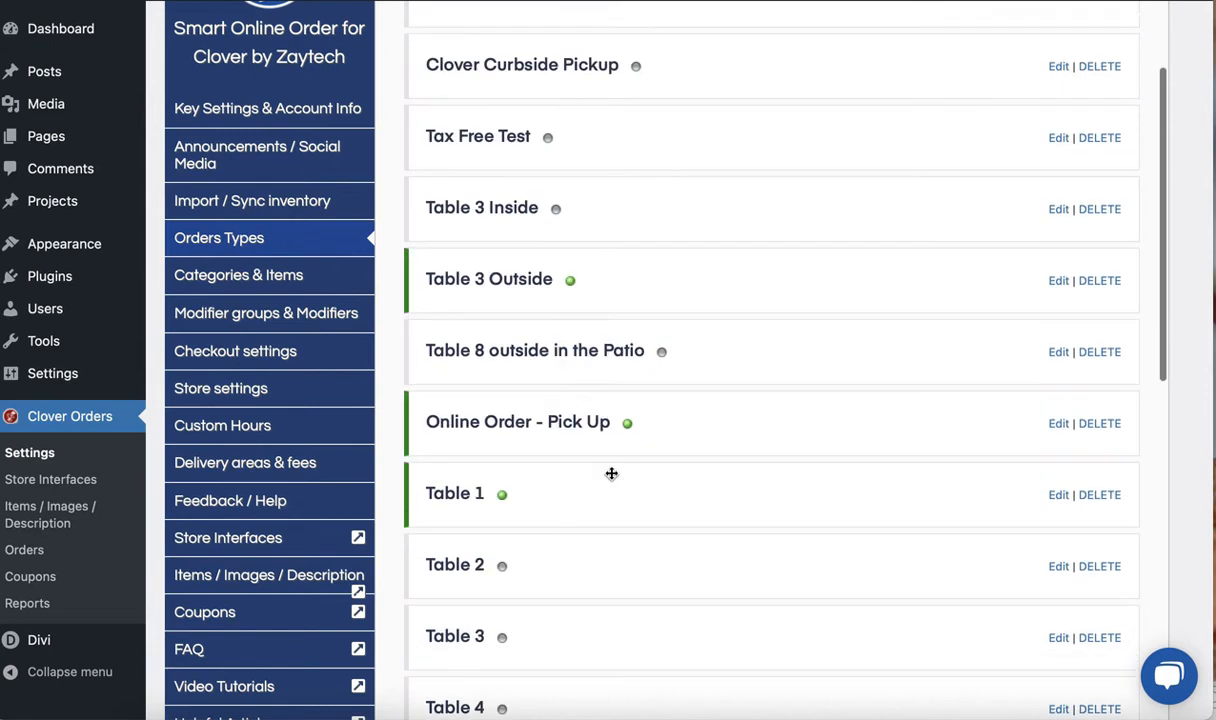
{"action": "left_click", "coordinate": [572, 282]}
{"action": "scroll", "coordinate": [624, 490], "scroll_direction": "down", "scroll_amount": 1}
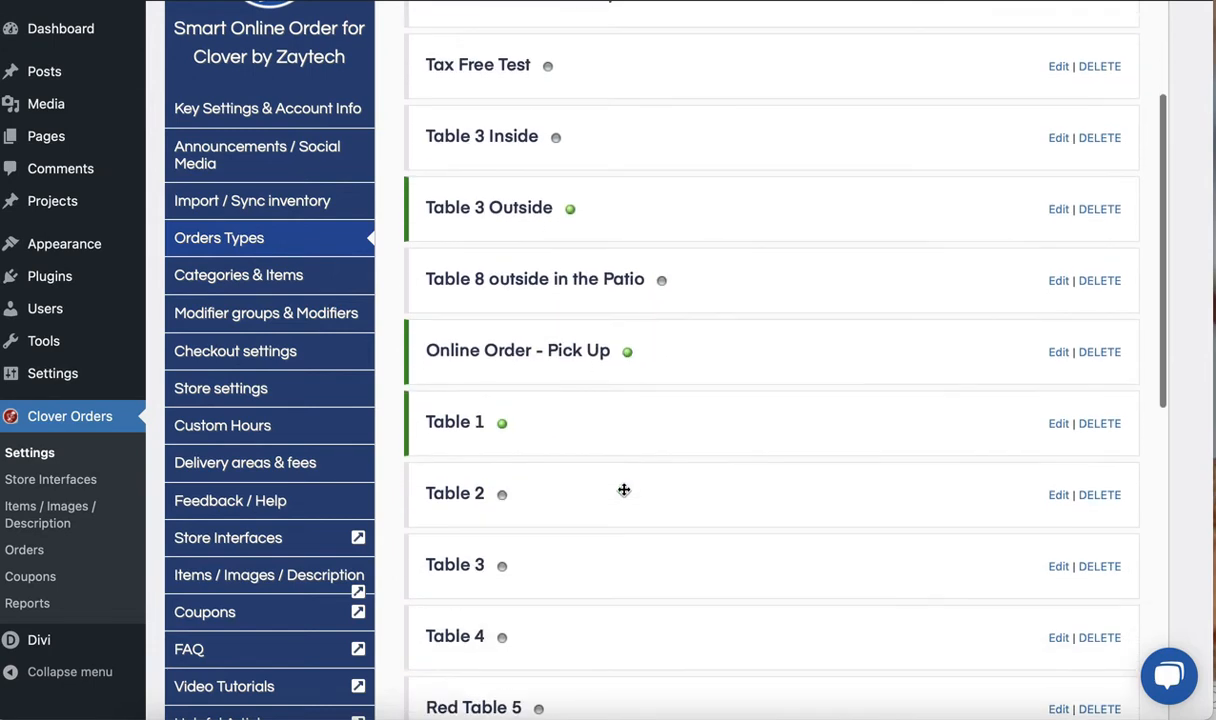
{"action": "scroll", "coordinate": [624, 490], "scroll_direction": "down", "scroll_amount": 3}
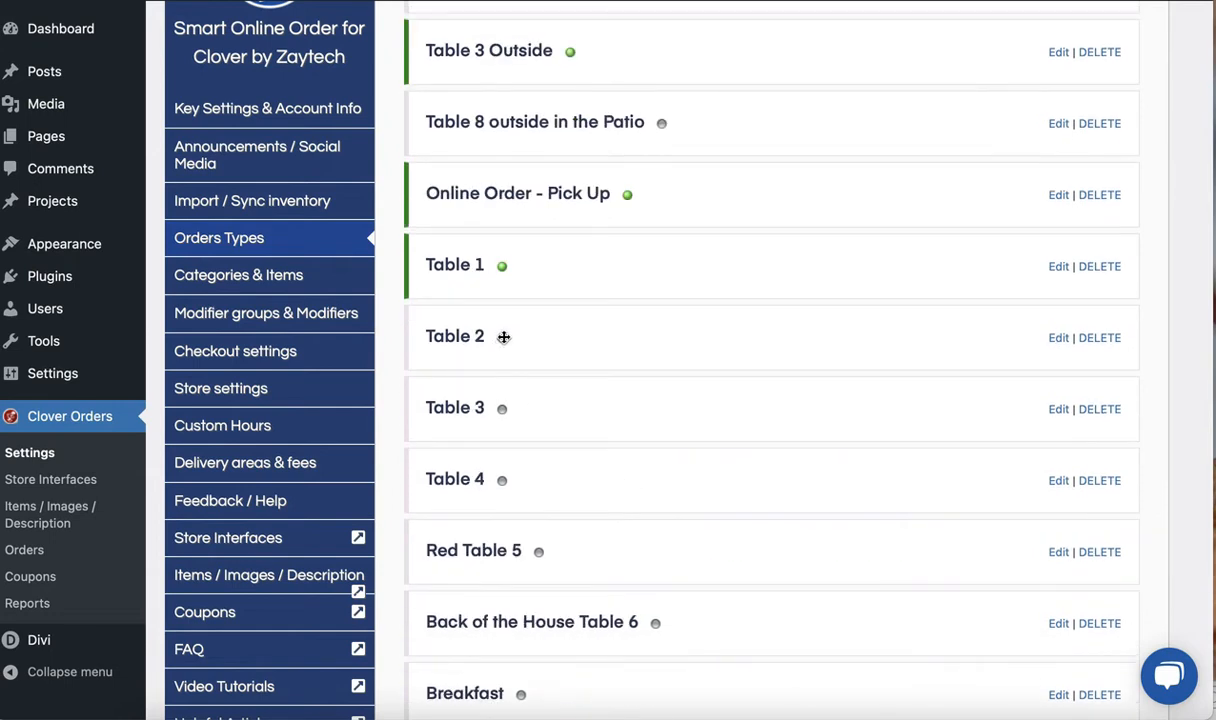
{"action": "scroll", "coordinate": [505, 460], "scroll_direction": "down", "scroll_amount": 1}
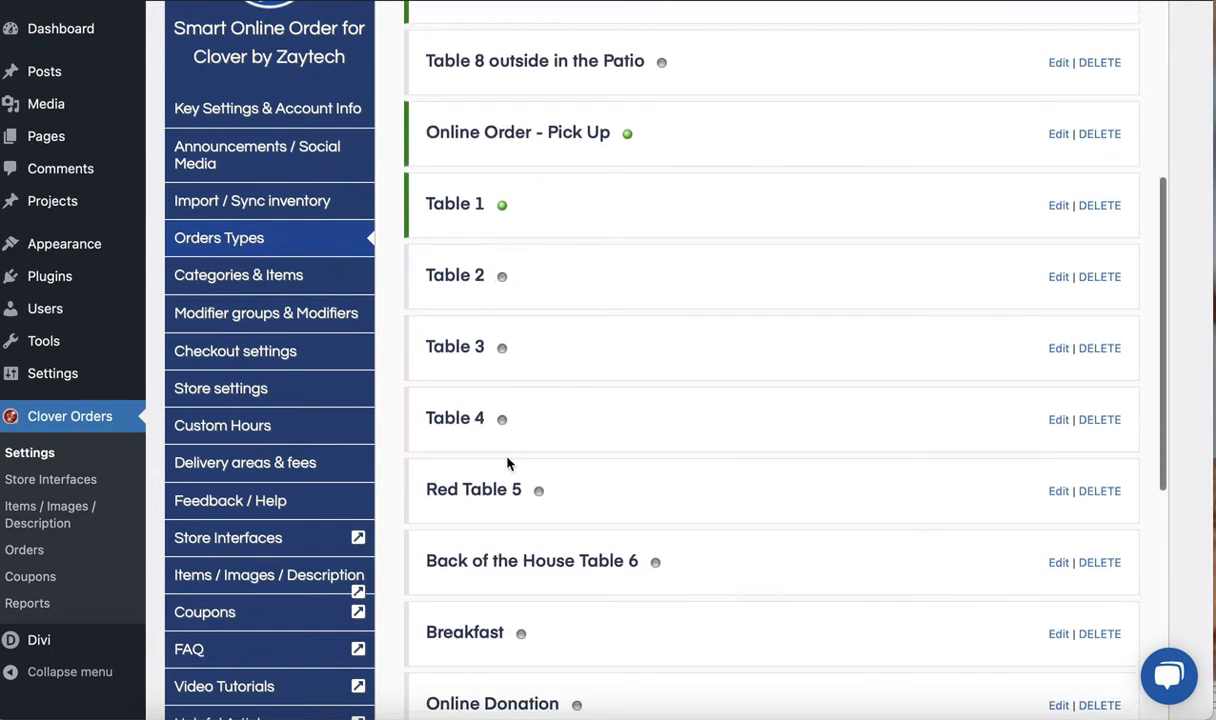
{"action": "scroll", "coordinate": [505, 462], "scroll_direction": "down", "scroll_amount": 5}
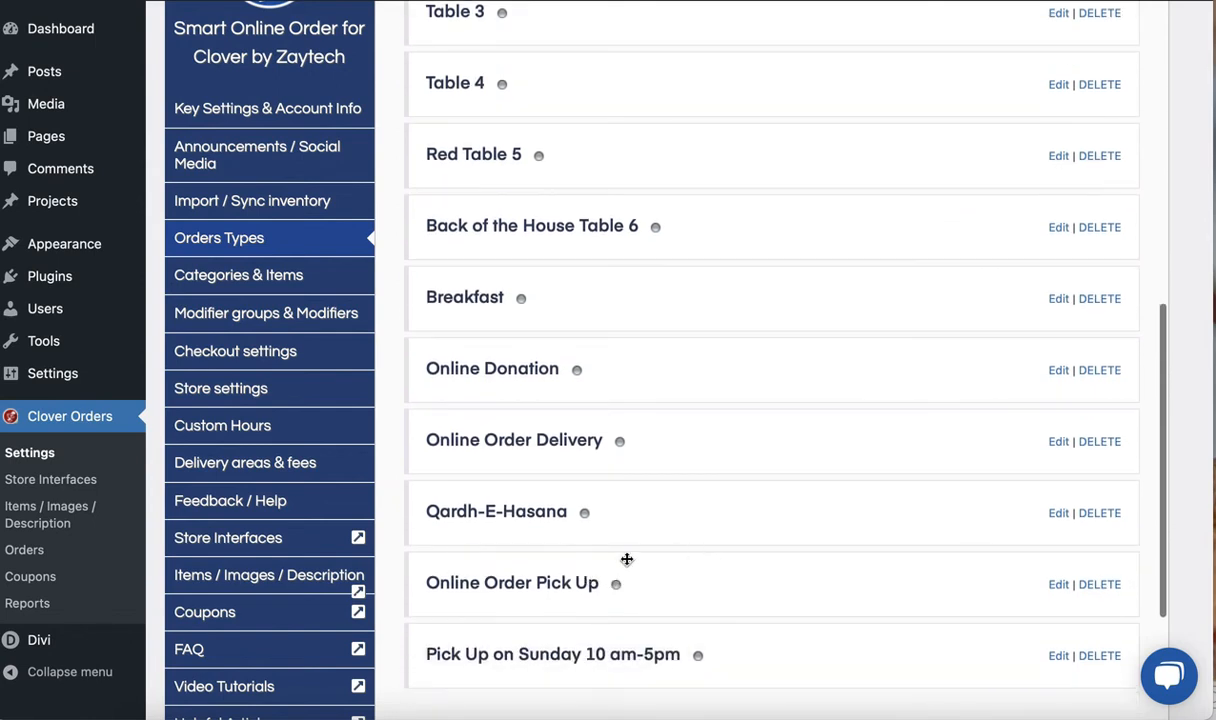
{"action": "scroll", "coordinate": [640, 563], "scroll_direction": "down", "scroll_amount": 1}
Enable the Patio Dine In order type and save its settings
{"action": "scroll", "coordinate": [620, 451], "scroll_direction": "up", "scroll_amount": 6}
{"action": "scroll", "coordinate": [620, 449], "scroll_direction": "up", "scroll_amount": 7}
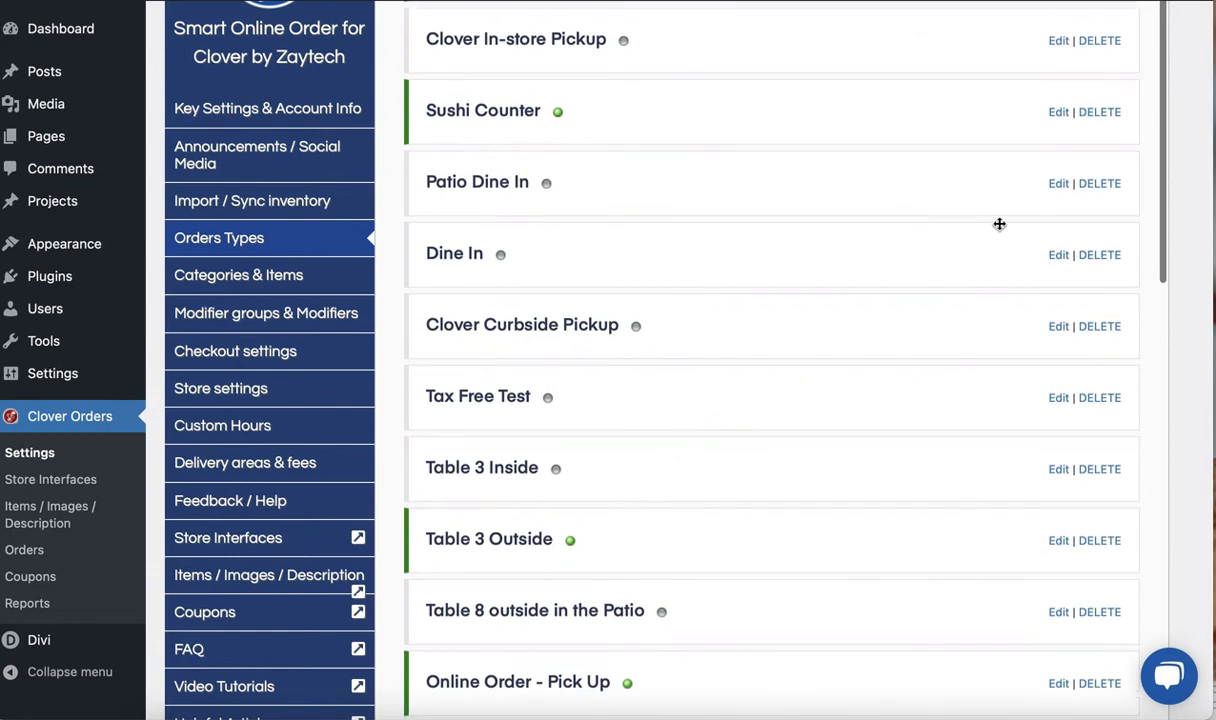
{"action": "left_click", "coordinate": [1058, 184]}
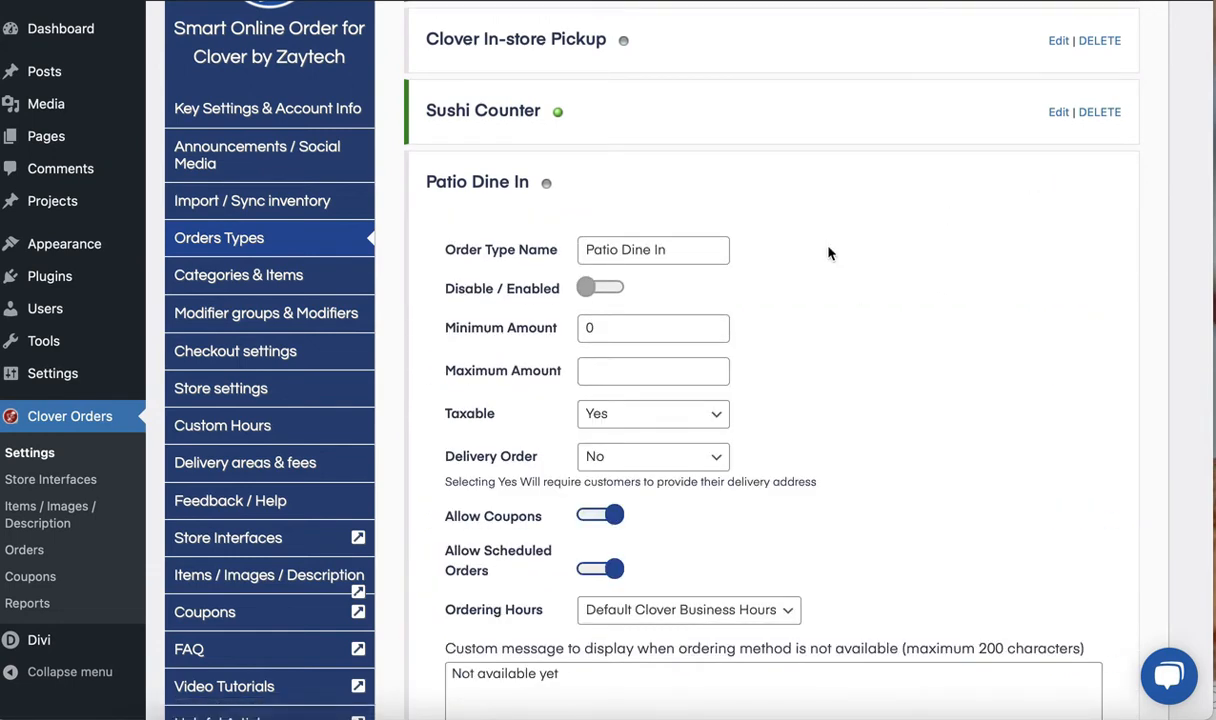
{"action": "left_click", "coordinate": [588, 287]}
{"action": "scroll", "coordinate": [816, 397], "scroll_direction": "down", "scroll_amount": 1}
{"action": "scroll", "coordinate": [816, 397], "scroll_direction": "down", "scroll_amount": 5}
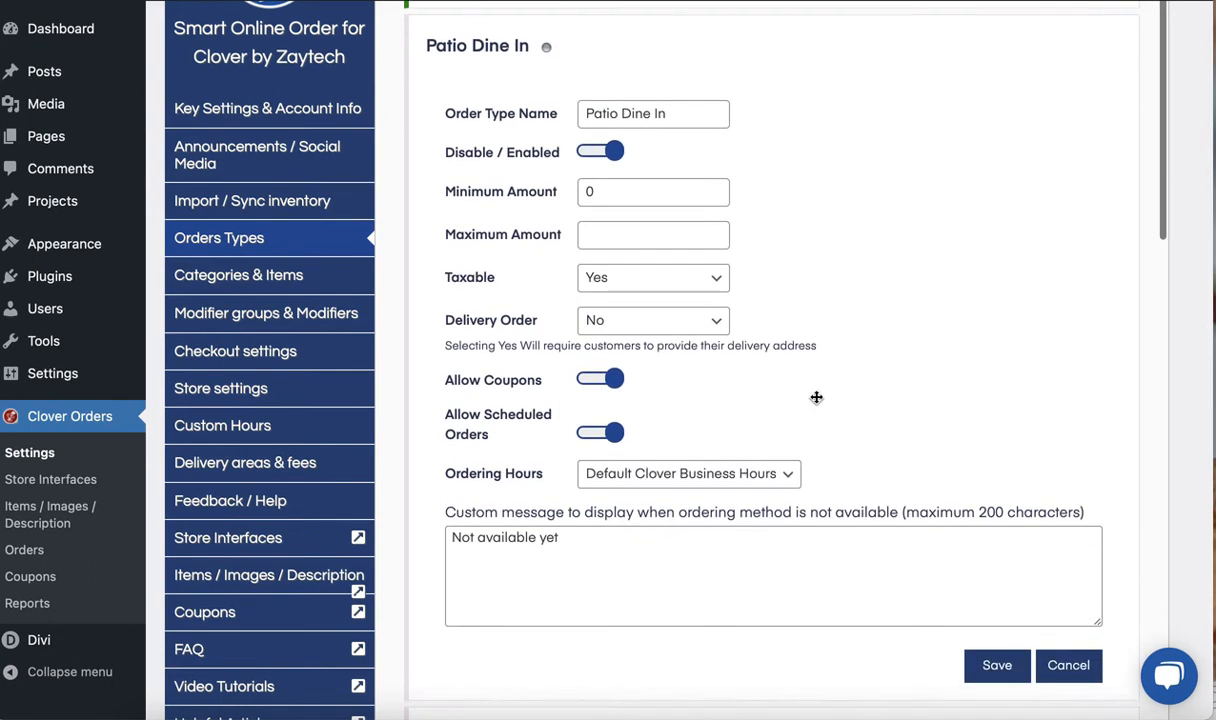
{"action": "left_click", "coordinate": [995, 562]}
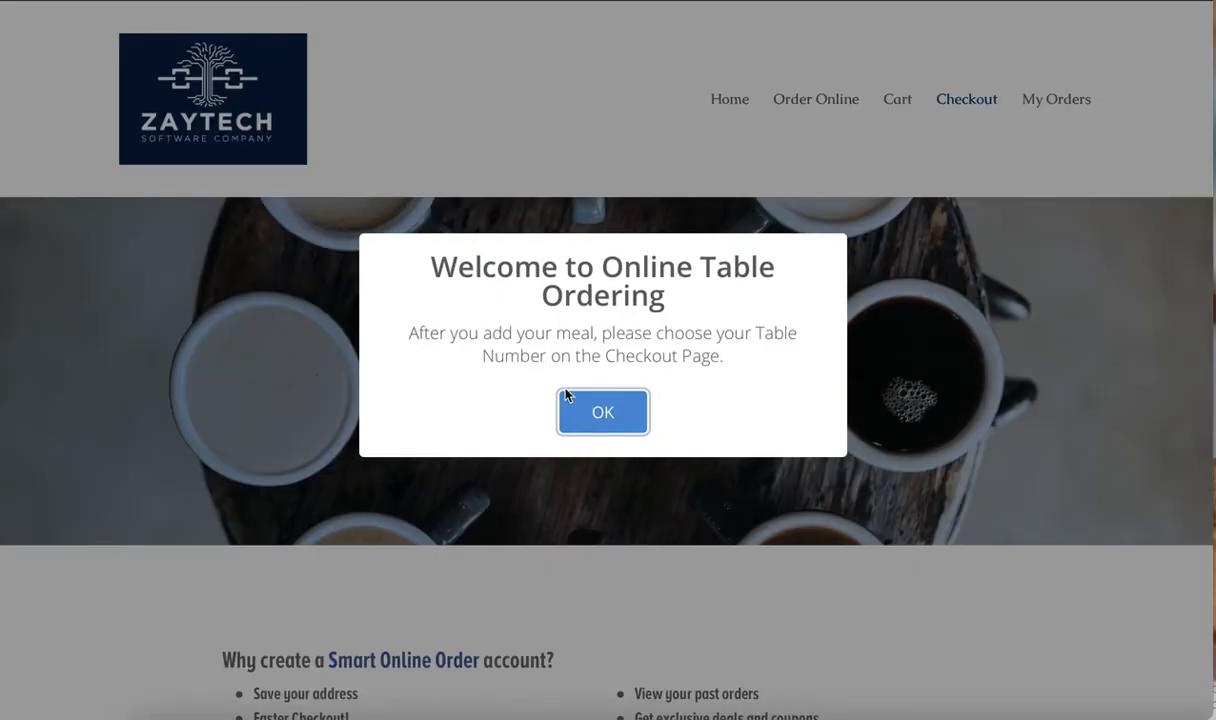
Switch to the online store's checkout page, dismiss the welcome message, continue as guest, and check the ordering methods for Patio Dine In
{"action": "left_click", "coordinate": [566, 400]}
{"action": "scroll", "coordinate": [502, 516], "scroll_direction": "down", "scroll_amount": 2}
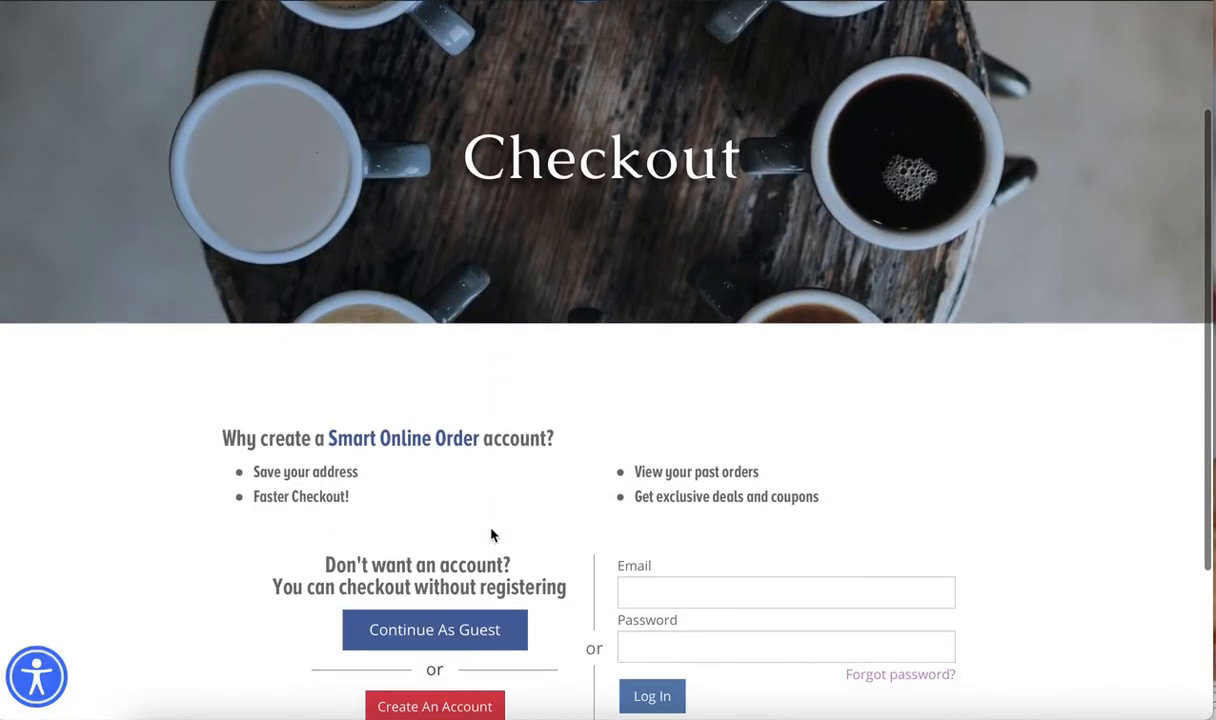
{"action": "left_click", "coordinate": [499, 630]}
{"action": "scroll", "coordinate": [535, 489], "scroll_direction": "down", "scroll_amount": 3}
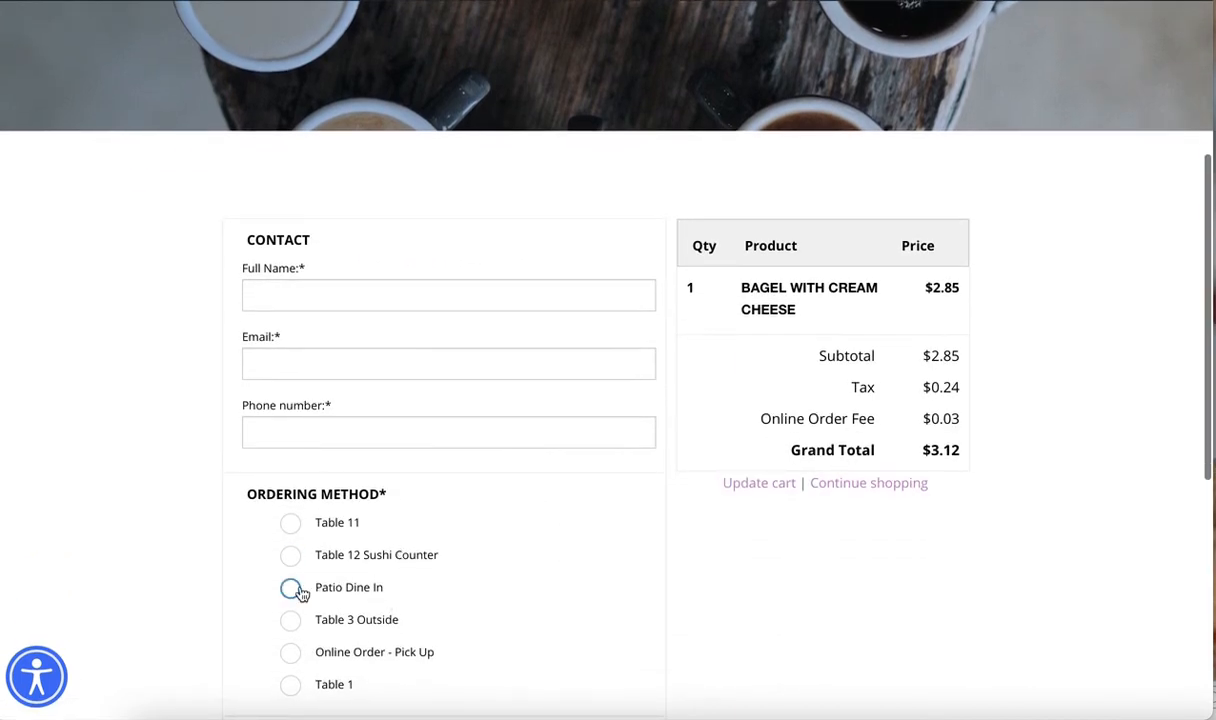
{"action": "scroll", "coordinate": [524, 613], "scroll_direction": "down", "scroll_amount": 1}
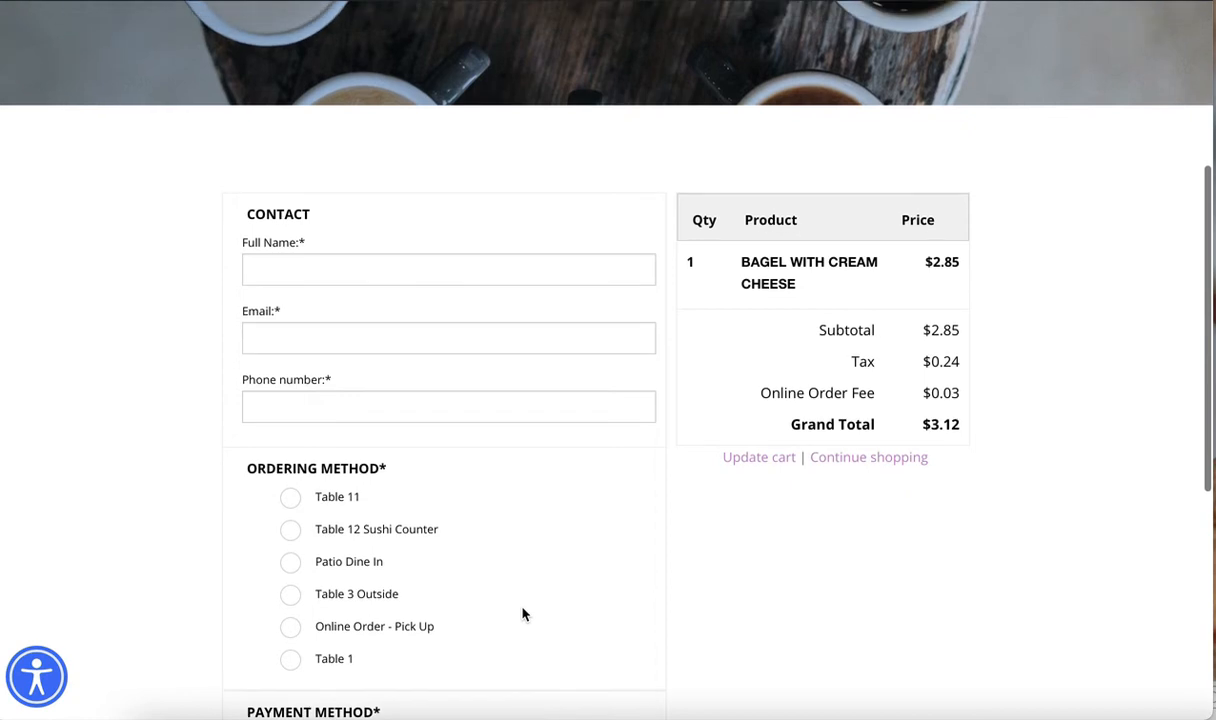
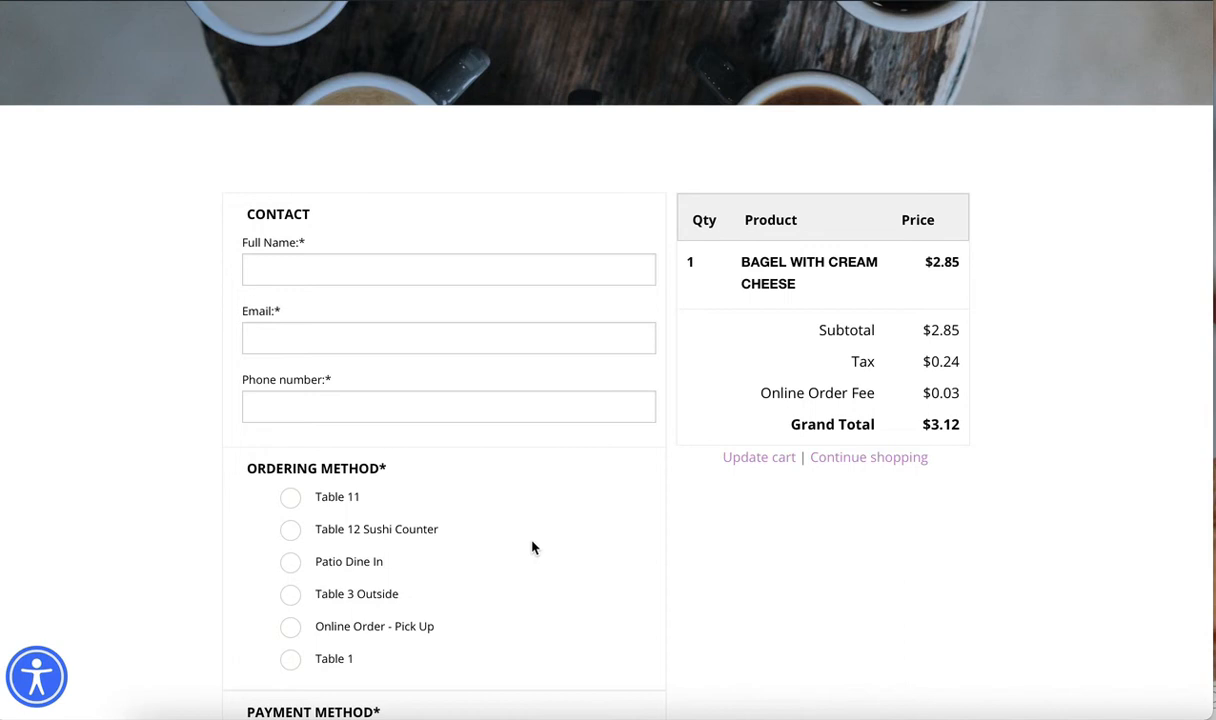
Review the remaining ordering methods and the payment methods on the store's checkout page
{"action": "scroll", "coordinate": [590, 589], "scroll_direction": "down", "scroll_amount": 1}
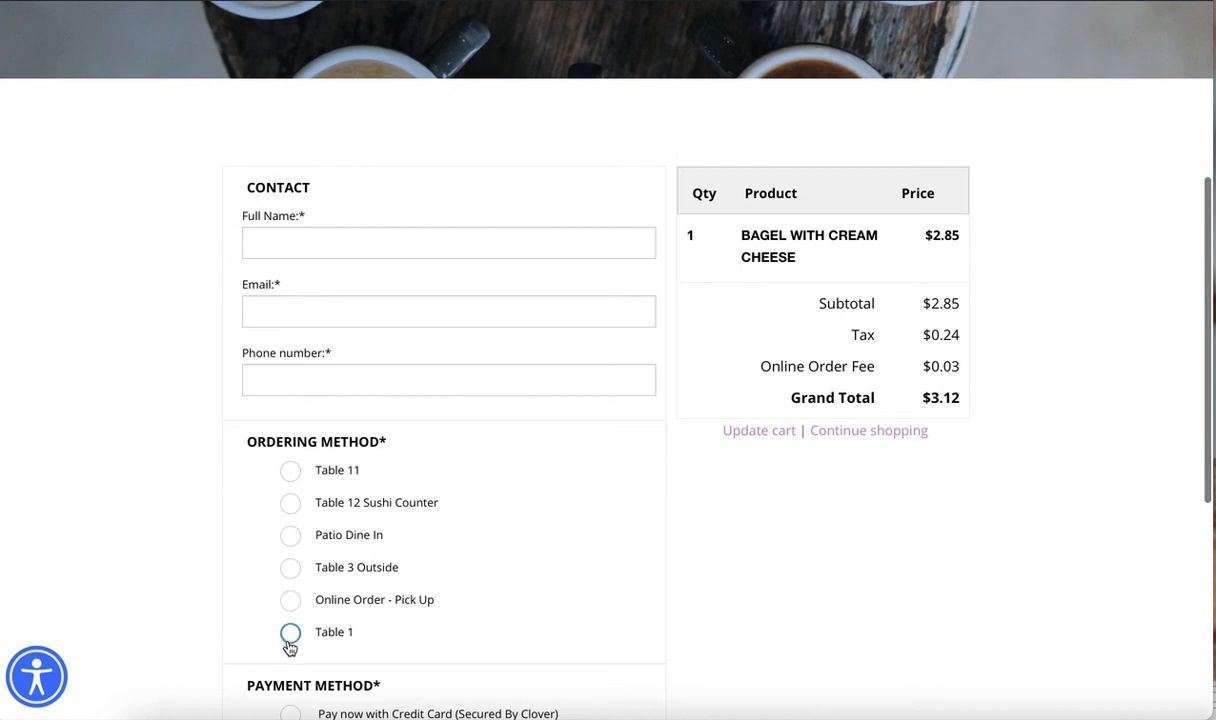
{"action": "scroll", "coordinate": [505, 578], "scroll_direction": "down", "scroll_amount": 4}
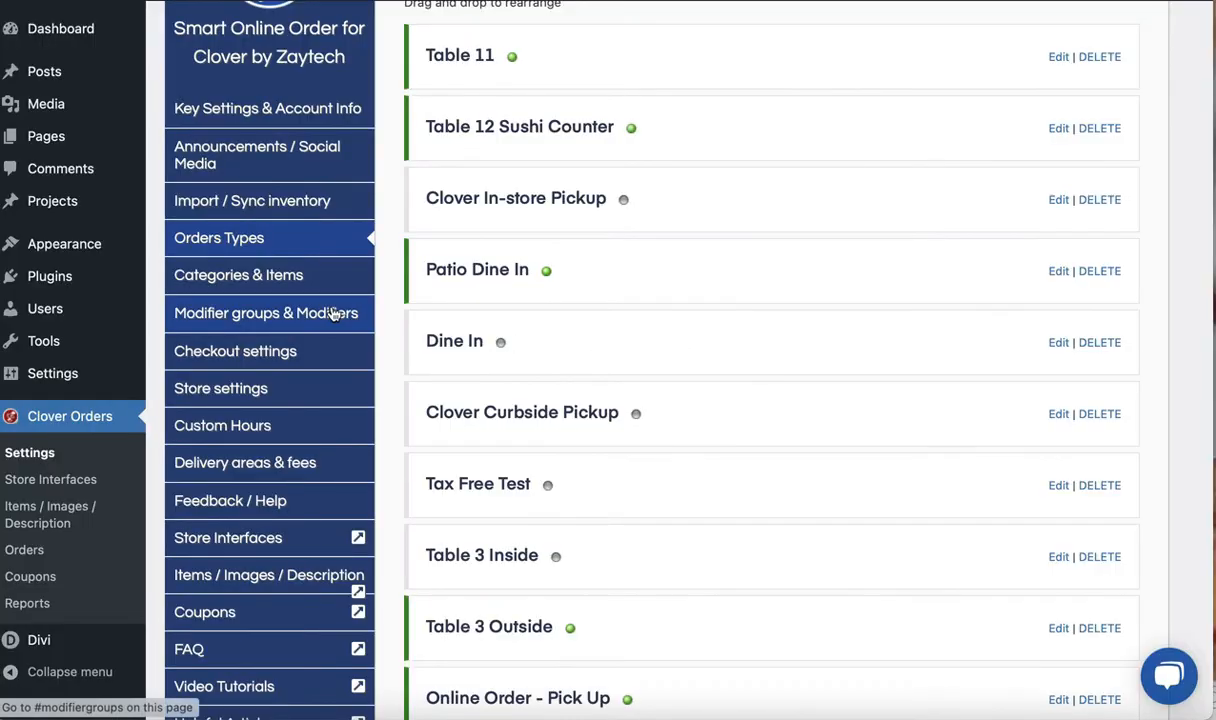
Switch to the Checkout settings in WordPress and examine the Login to checkout section, including the Facebook login app ID field
{"action": "left_click", "coordinate": [318, 358]}
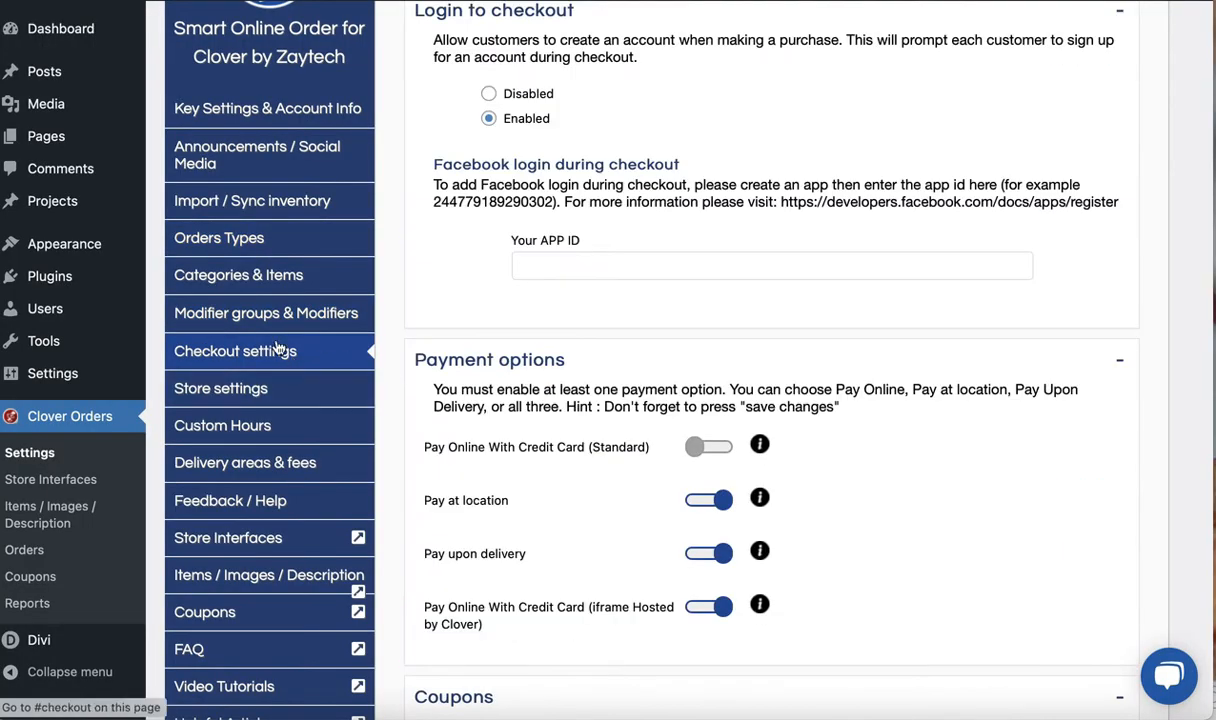
{"action": "scroll", "coordinate": [456, 352], "scroll_direction": "up", "scroll_amount": 2}
{"action": "scroll", "coordinate": [456, 425], "scroll_direction": "down", "scroll_amount": 5}
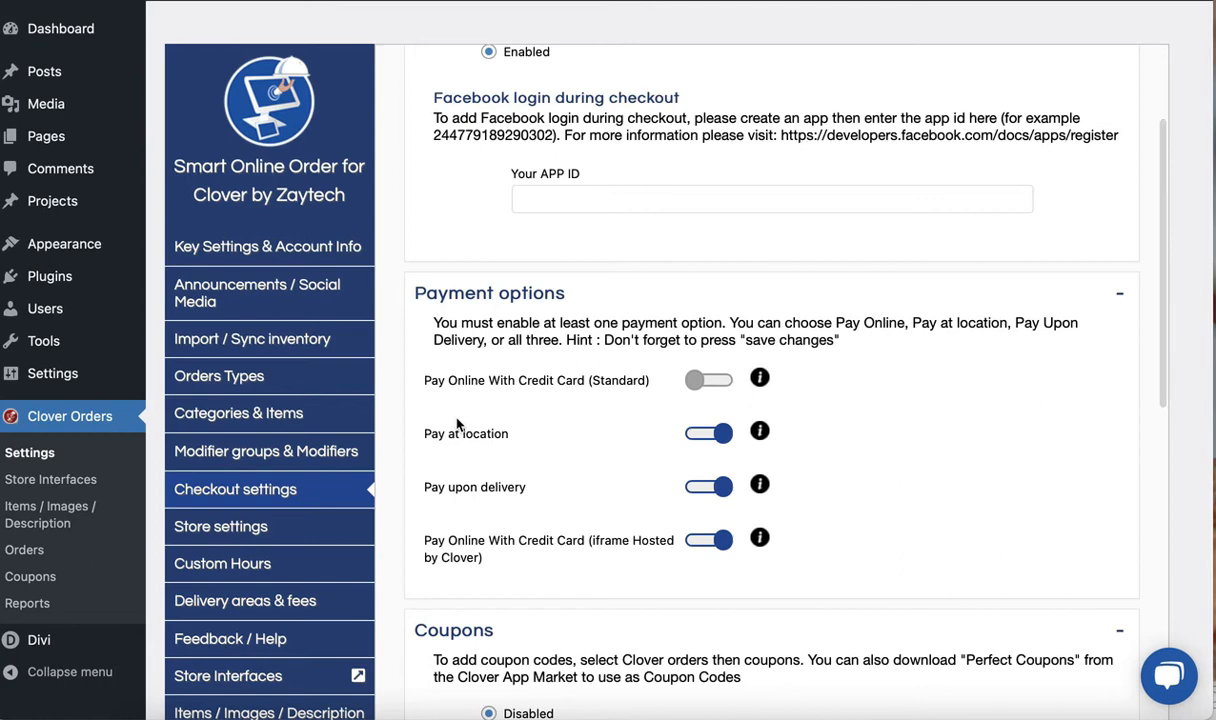
{"action": "scroll", "coordinate": [411, 486], "scroll_direction": "down", "scroll_amount": 2}
{"action": "scroll", "coordinate": [411, 486], "scroll_direction": "up", "scroll_amount": 6}
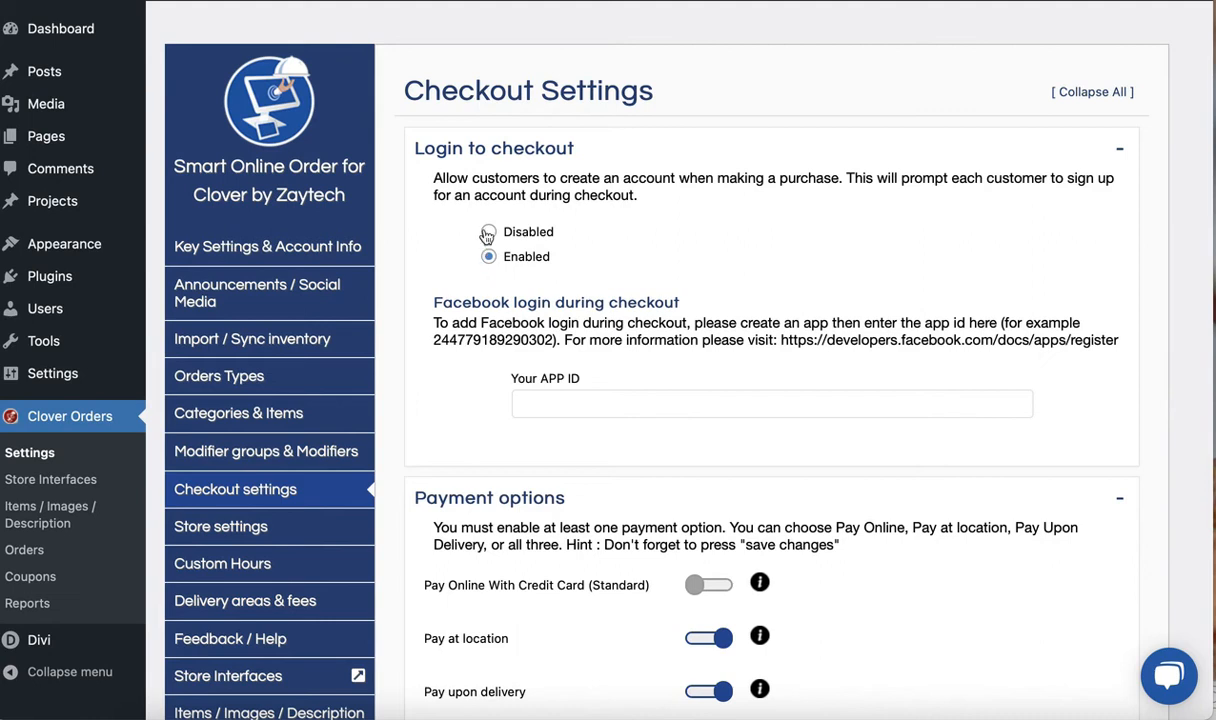
{"action": "scroll", "coordinate": [478, 450], "scroll_direction": "down", "scroll_amount": 1}
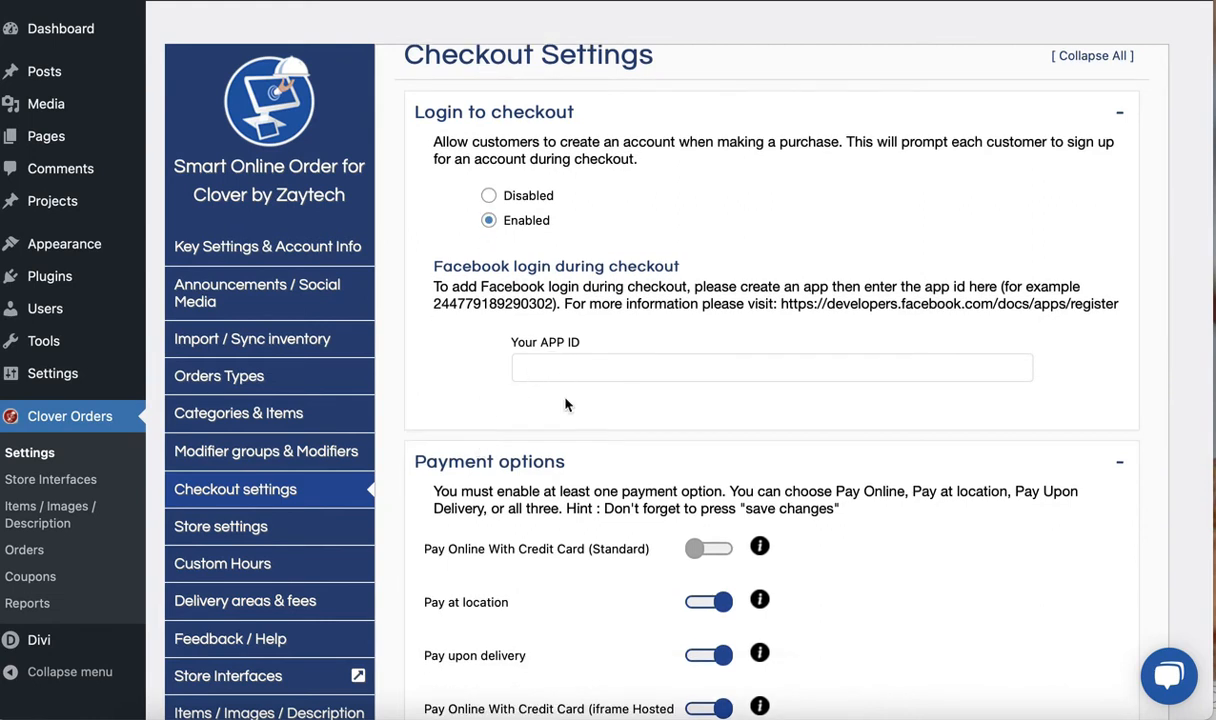
{"action": "left_click_drag", "start_coordinate": [783, 305], "coordinate": [821, 306]}
Examine the Payment options section, covering online card payment, pay at location and pay upon delivery
{"action": "scroll", "coordinate": [435, 437], "scroll_direction": "down", "scroll_amount": 5}
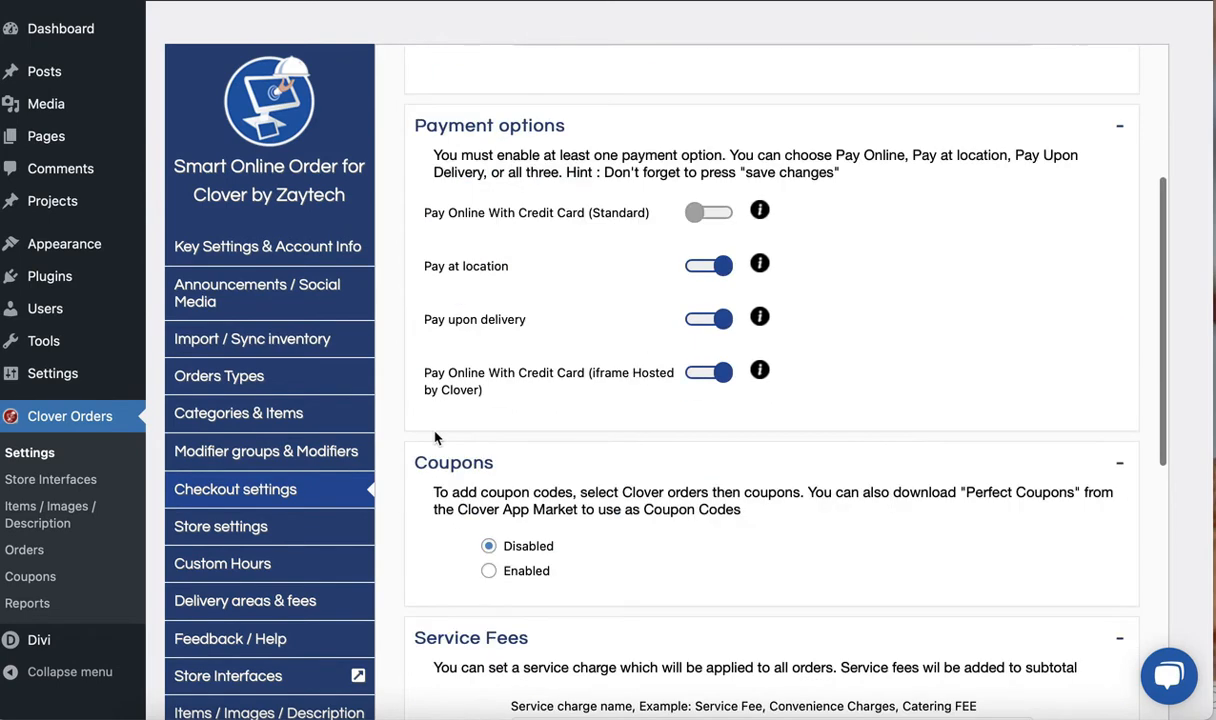
{"action": "scroll", "coordinate": [443, 343], "scroll_direction": "down", "scroll_amount": 1}
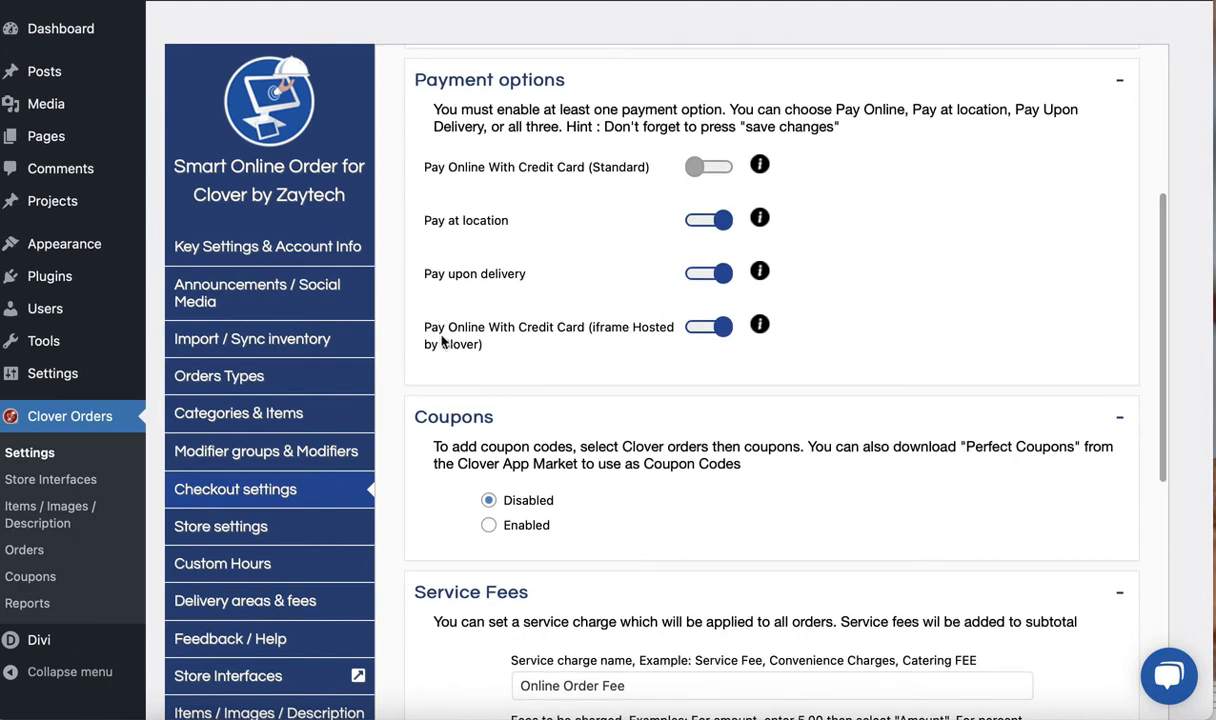
{"action": "scroll", "coordinate": [416, 362], "scroll_direction": "down", "scroll_amount": 1}
{"action": "scroll", "coordinate": [416, 362], "scroll_direction": "up", "scroll_amount": 1}
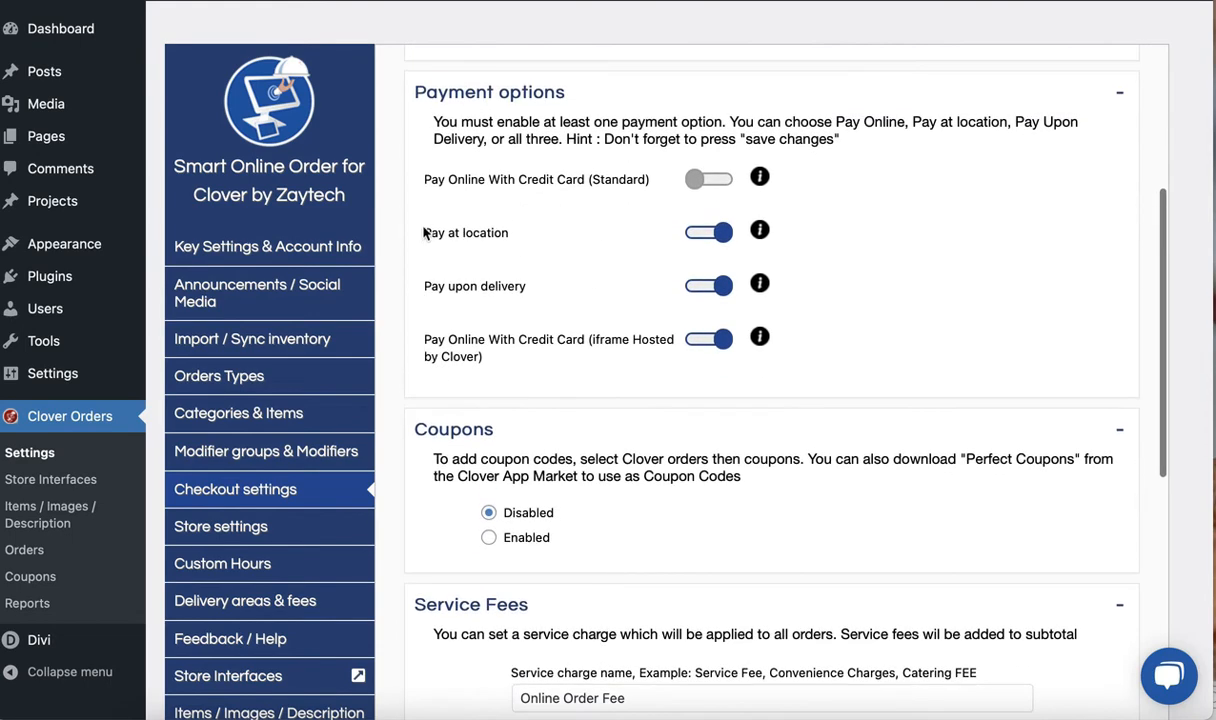
{"action": "scroll", "coordinate": [415, 425], "scroll_direction": "down", "scroll_amount": 1}
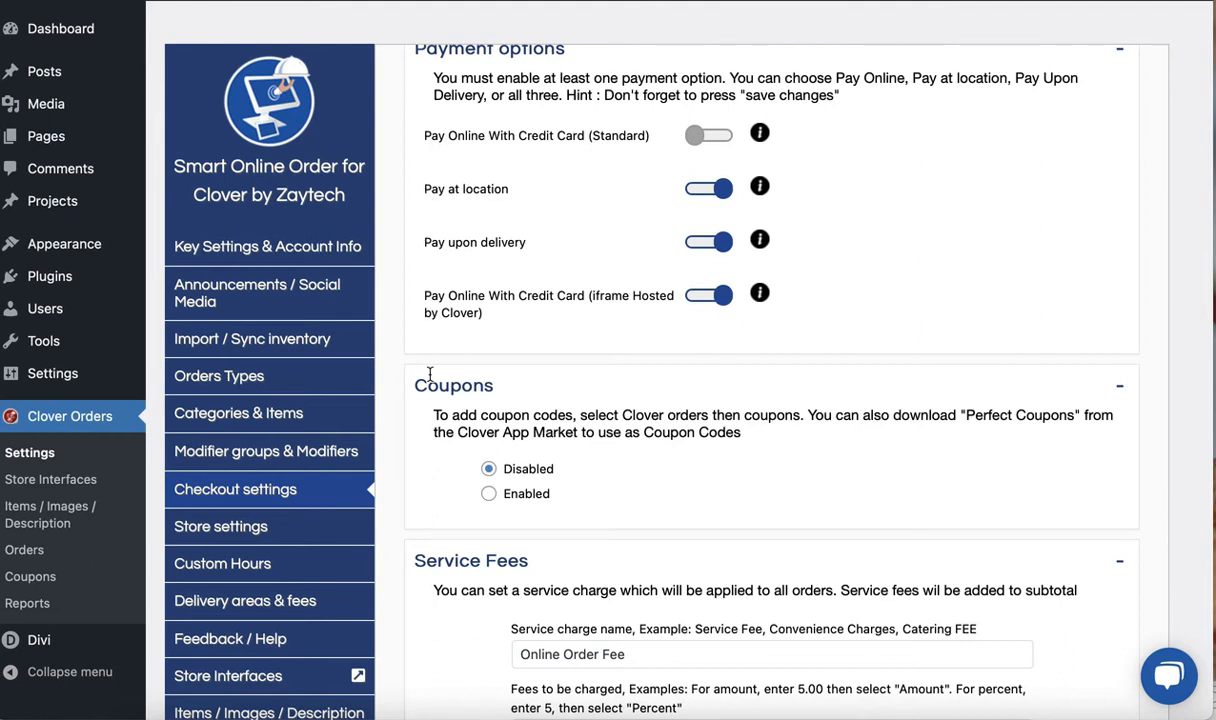
{"action": "scroll", "coordinate": [428, 462], "scroll_direction": "down", "scroll_amount": 1}
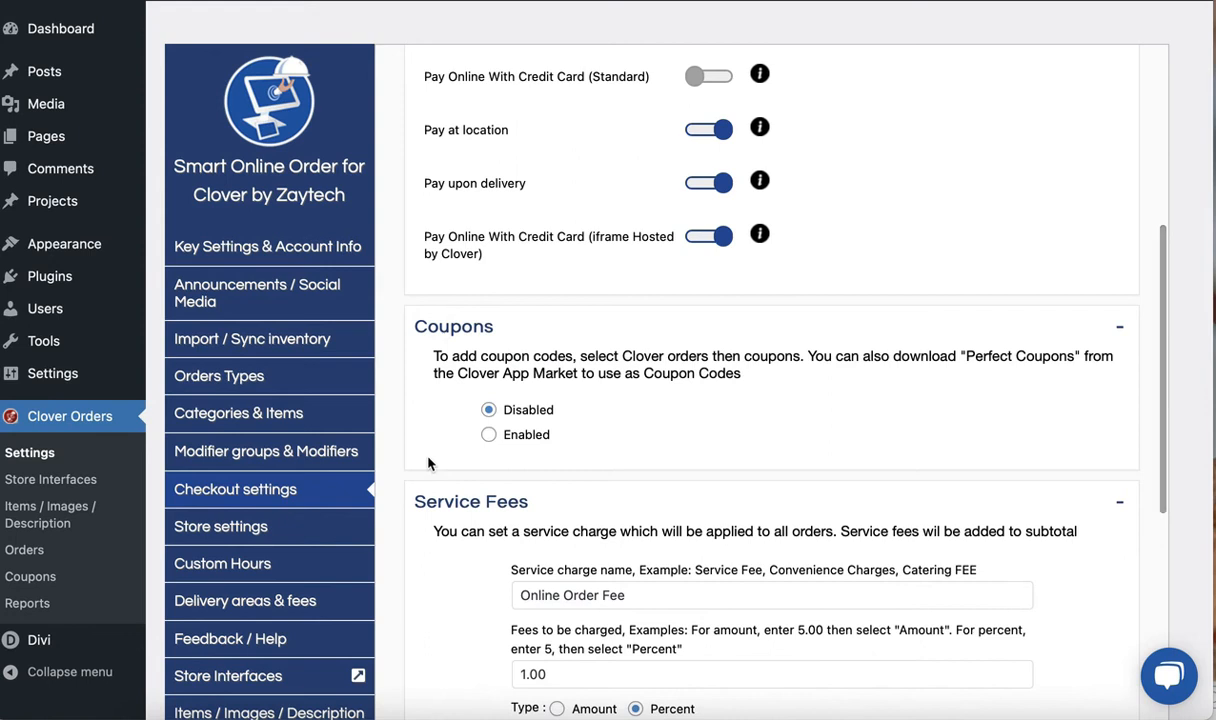
{"action": "scroll", "coordinate": [430, 450], "scroll_direction": "up", "scroll_amount": 1}
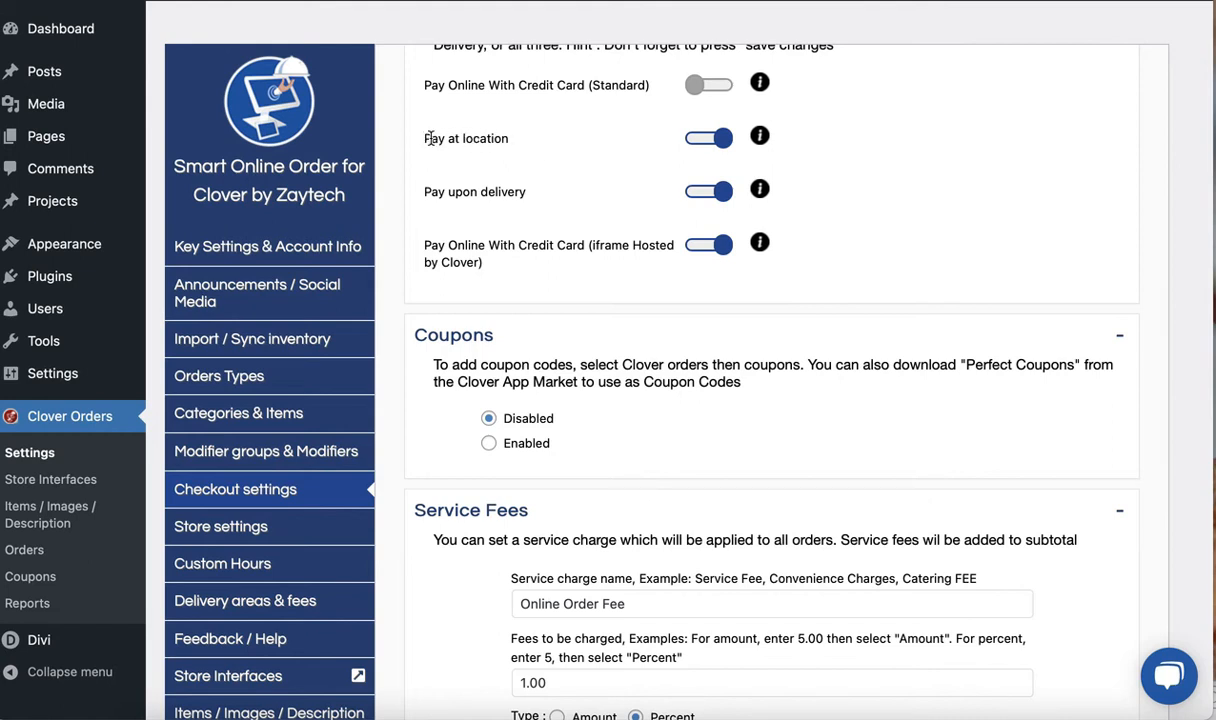
{"action": "left_click_drag", "start_coordinate": [424, 139], "coordinate": [511, 141]}
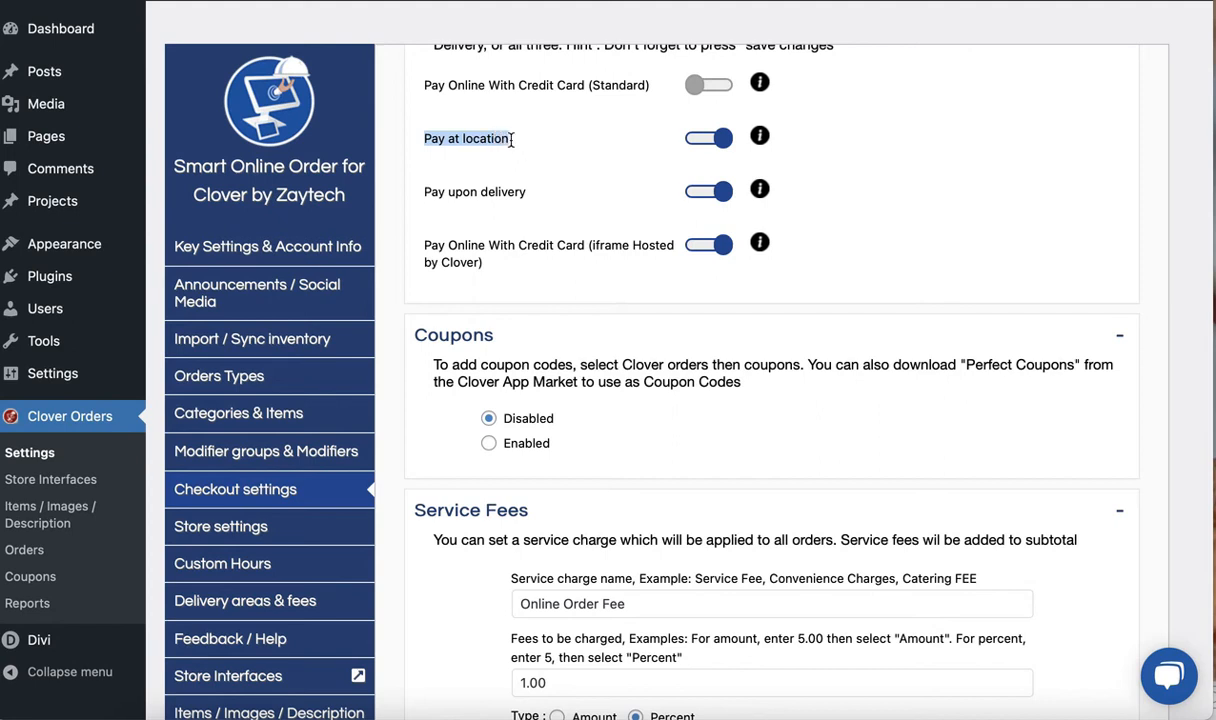
{"action": "left_click_drag", "start_coordinate": [511, 141], "coordinate": [477, 139]}
Enable coupons in the Checkout settings, compare with the store's current checkout page, and save the changes
{"action": "scroll", "coordinate": [415, 386], "scroll_direction": "down", "scroll_amount": 5}
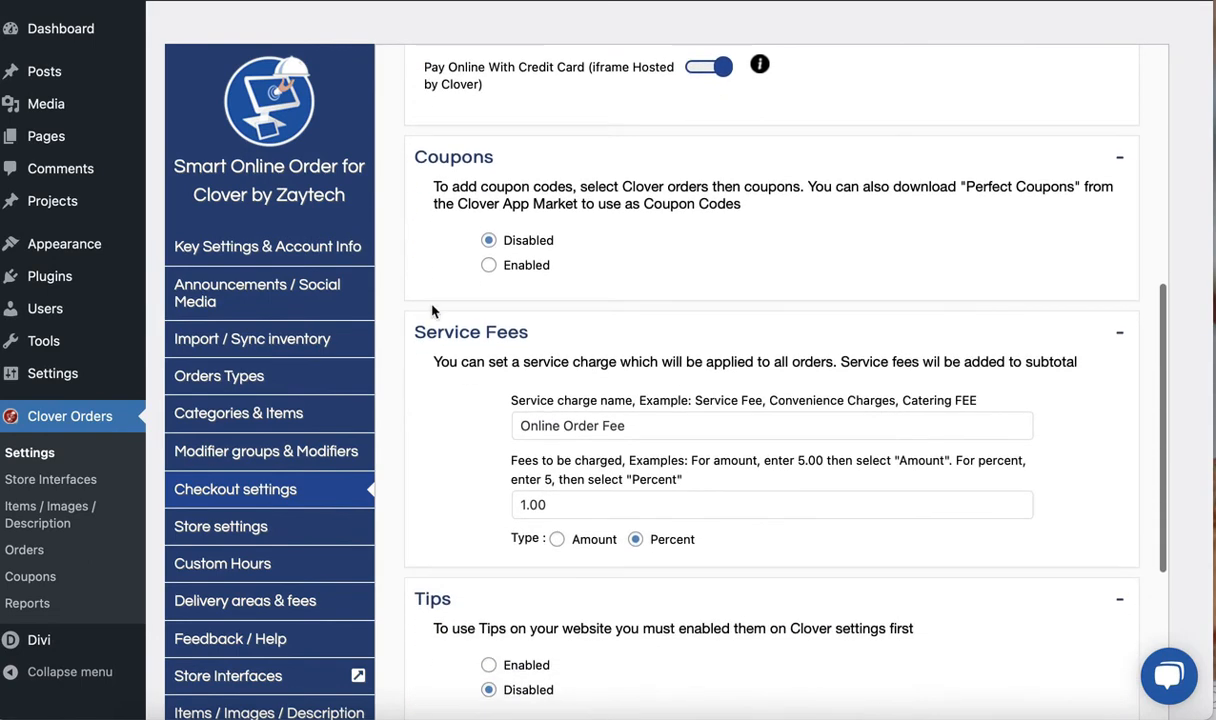
{"action": "left_click", "coordinate": [489, 267]}
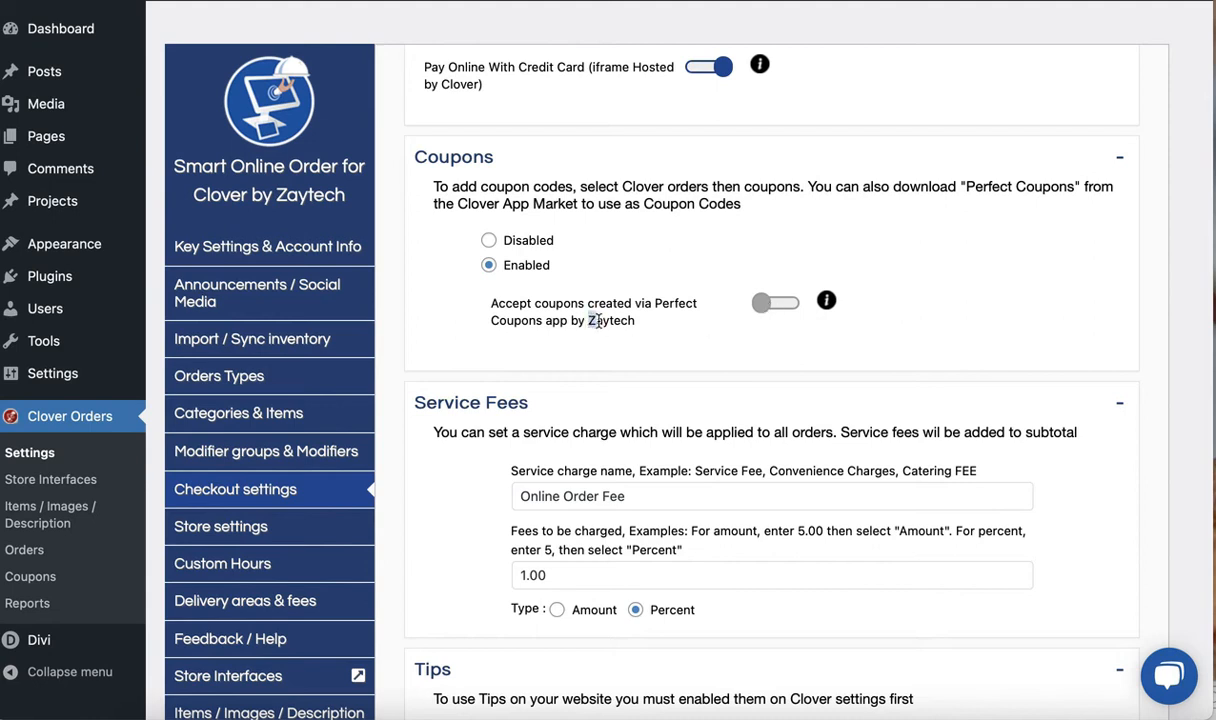
{"action": "left_click_drag", "start_coordinate": [589, 320], "coordinate": [634, 323]}
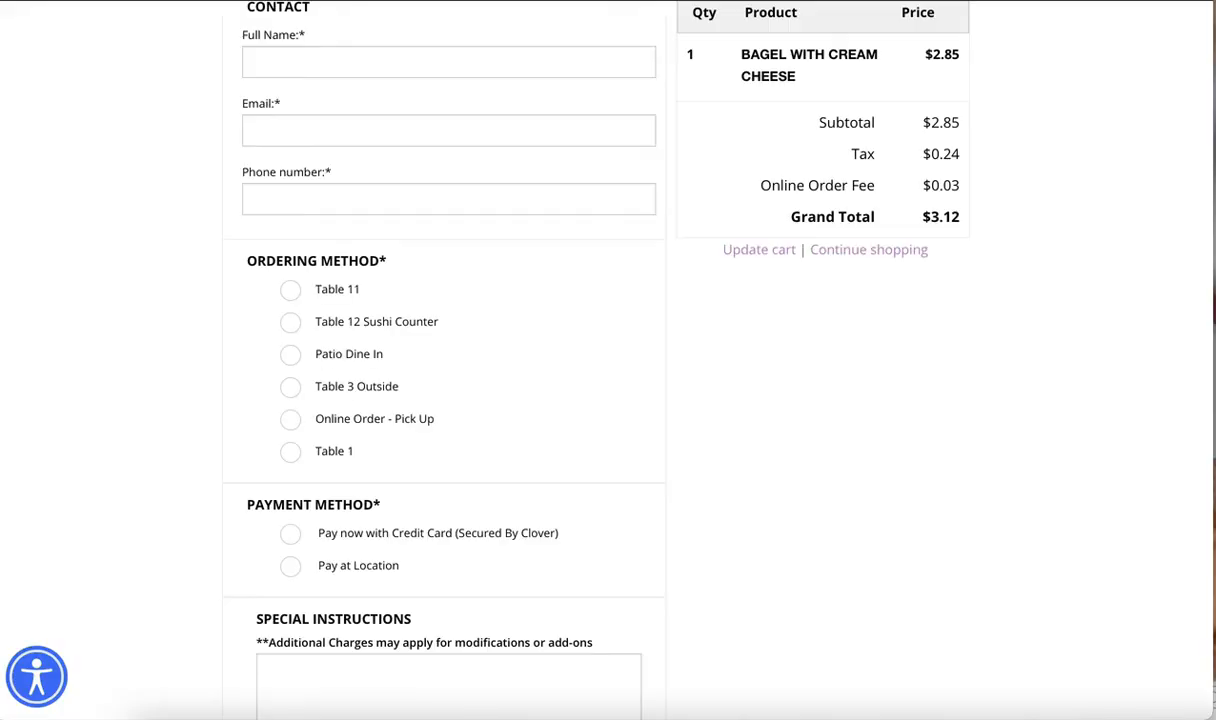
{"action": "scroll", "coordinate": [662, 372], "scroll_direction": "down", "scroll_amount": 4}
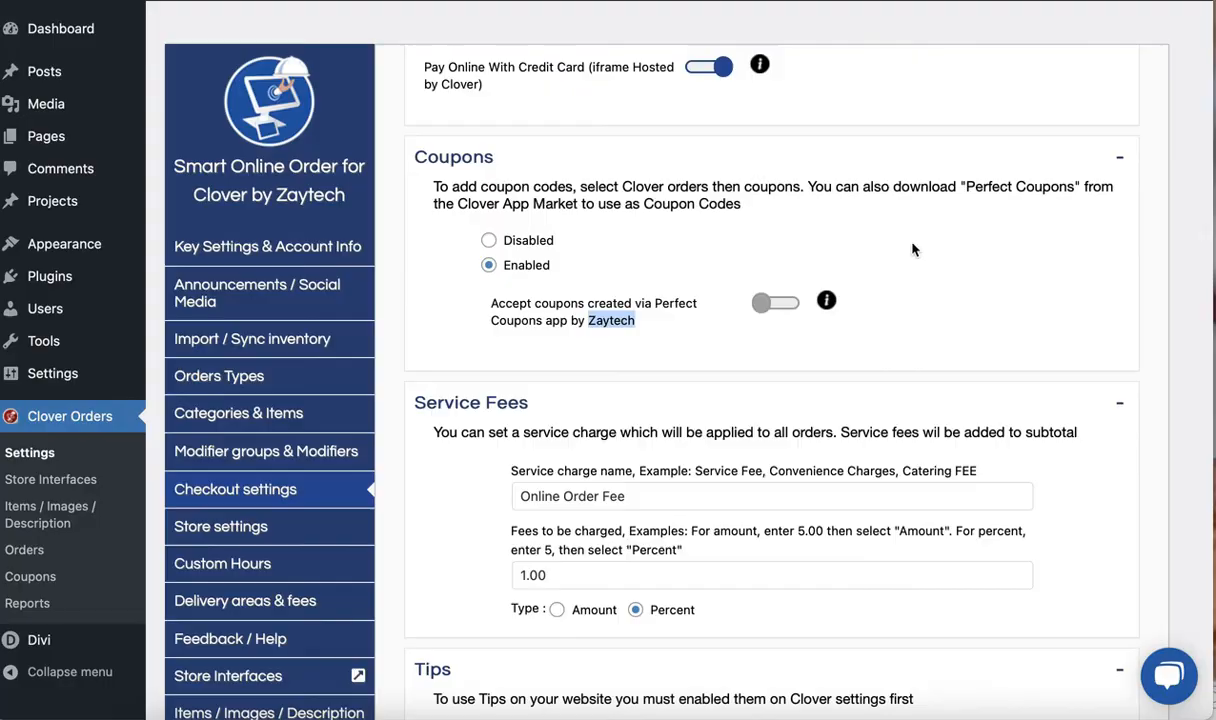
{"action": "scroll", "coordinate": [836, 383], "scroll_direction": "down", "scroll_amount": 10}
{"action": "scroll", "coordinate": [748, 622], "scroll_direction": "down", "scroll_amount": 3}
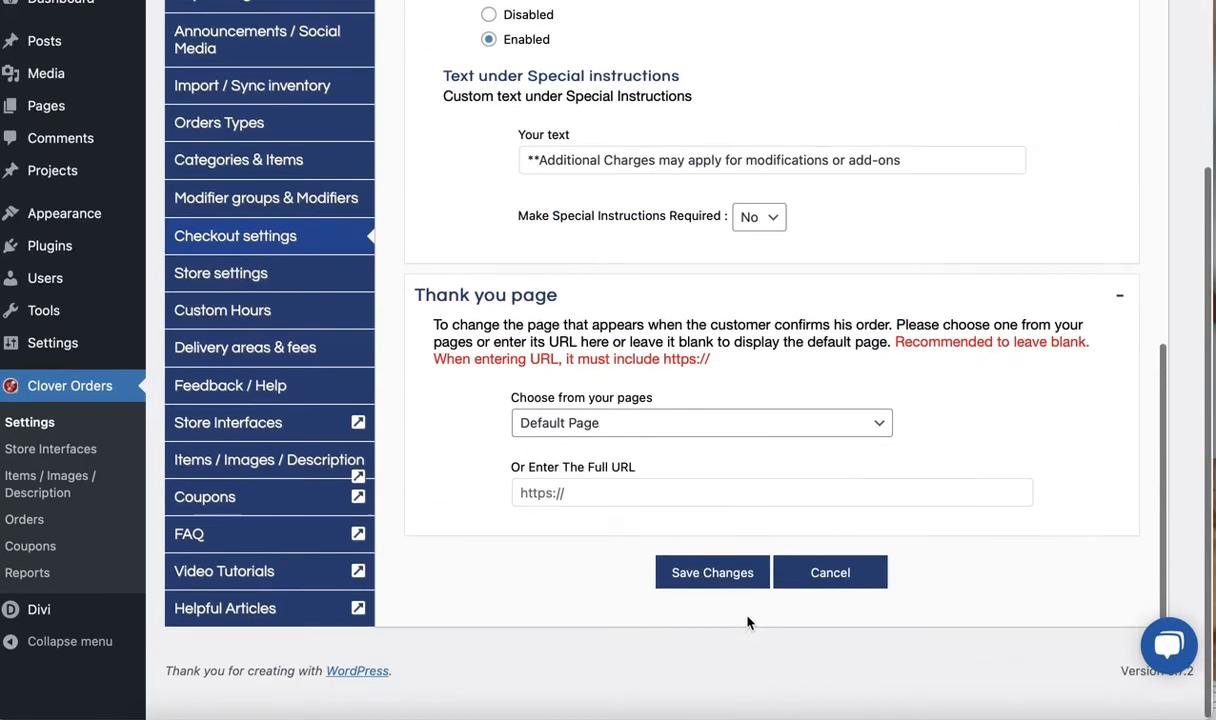
{"action": "left_click", "coordinate": [711, 603]}
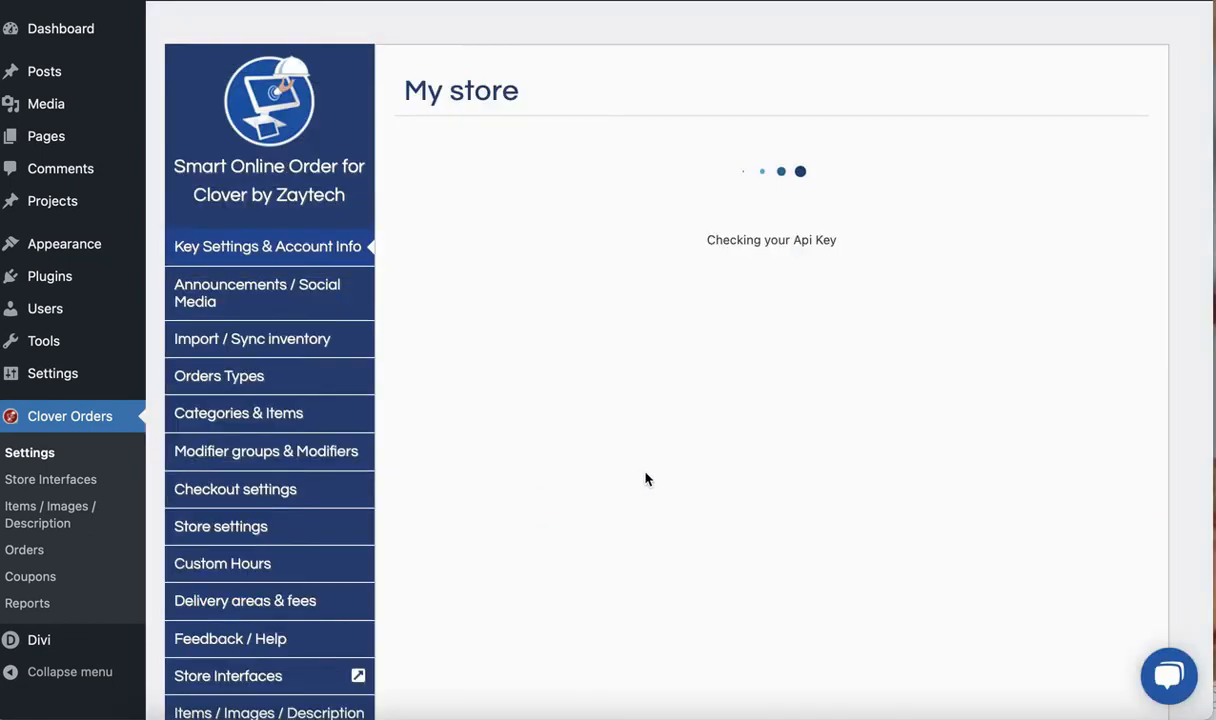
Reopen the Checkout settings and check the saved Coupons option
{"action": "left_click", "coordinate": [258, 487]}
{"action": "scroll", "coordinate": [420, 520], "scroll_direction": "down", "scroll_amount": 3}
{"action": "scroll", "coordinate": [430, 538], "scroll_direction": "down", "scroll_amount": 5}
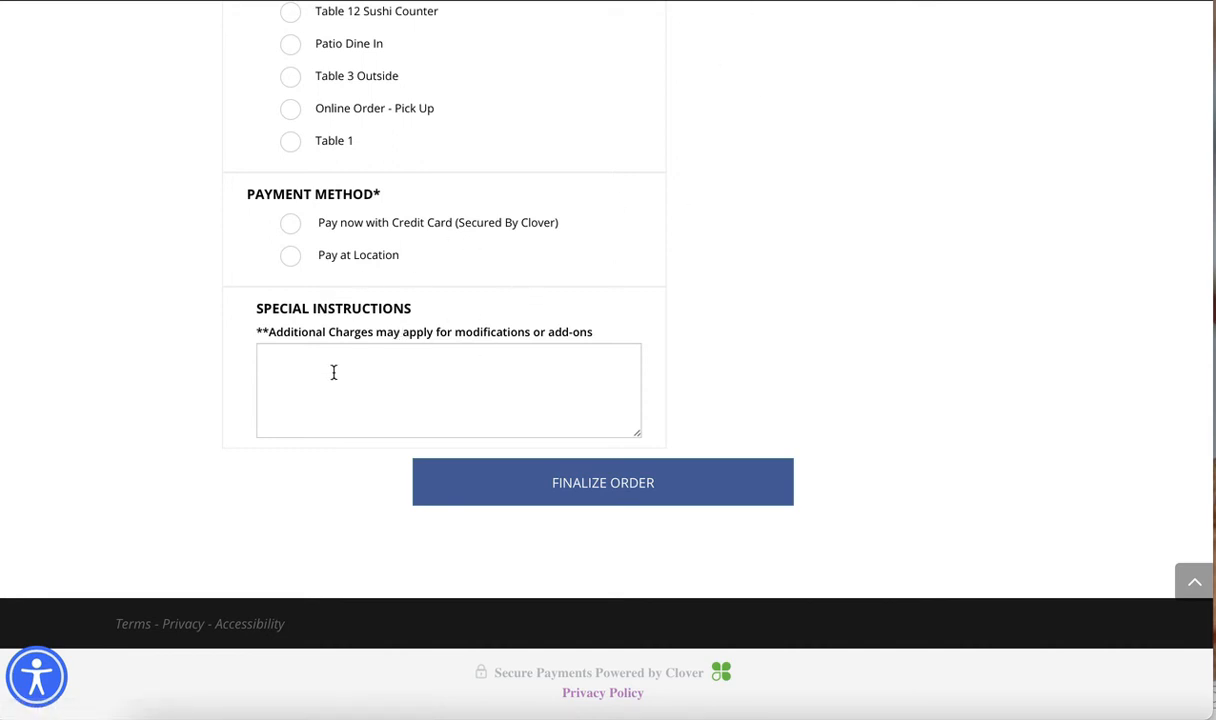
Reload the store's checkout page, dismiss the welcome message, continue as guest, and check for the coupon code field
{"action": "key", "text": "super+r"}
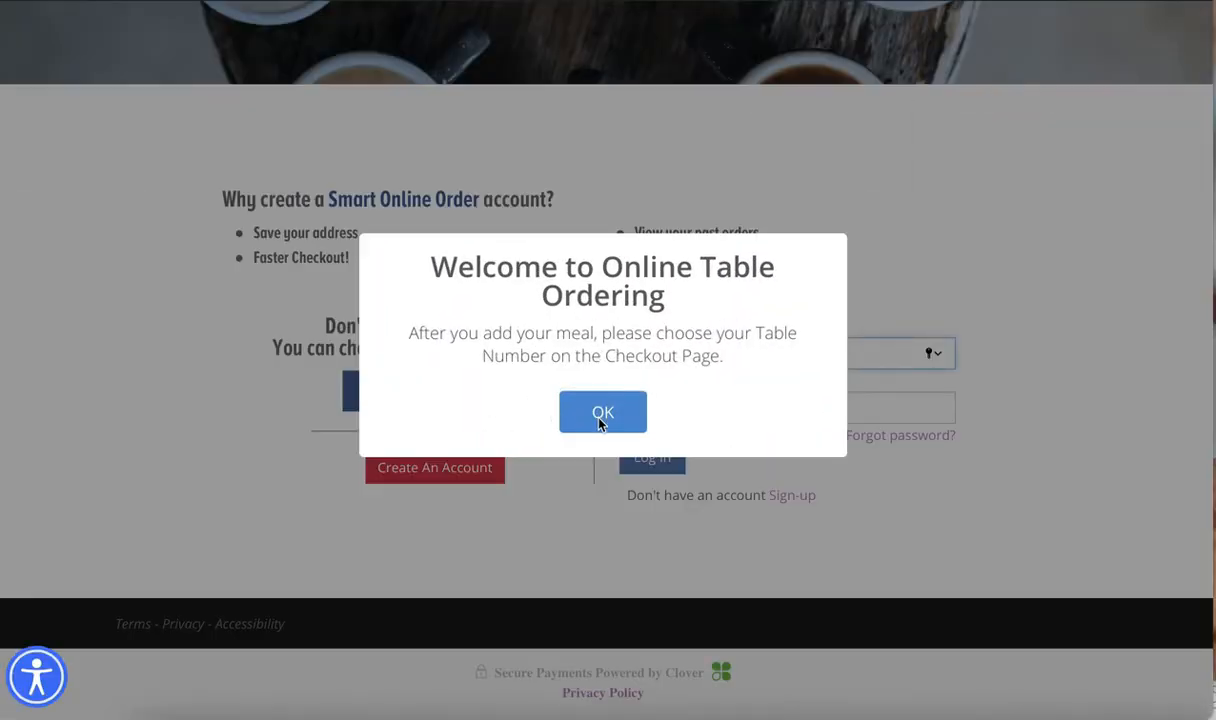
{"action": "left_click", "coordinate": [599, 423]}
{"action": "left_click", "coordinate": [483, 388]}
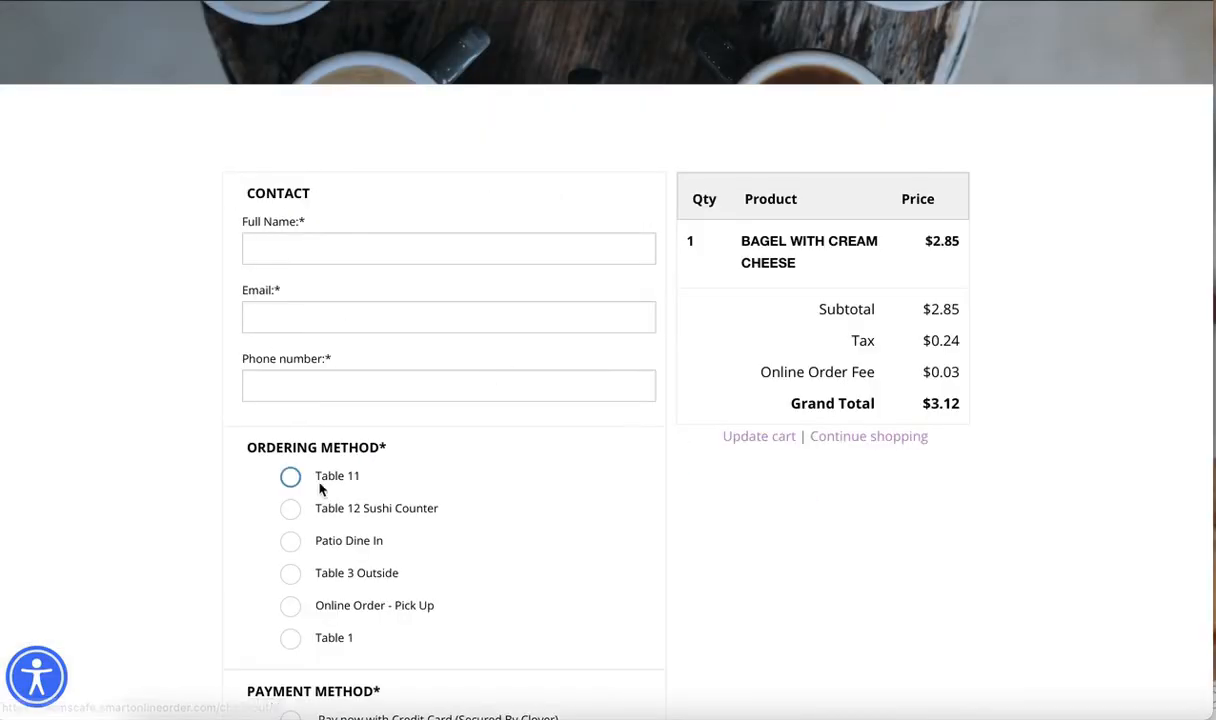
{"action": "scroll", "coordinate": [321, 483], "scroll_direction": "down", "scroll_amount": 5}
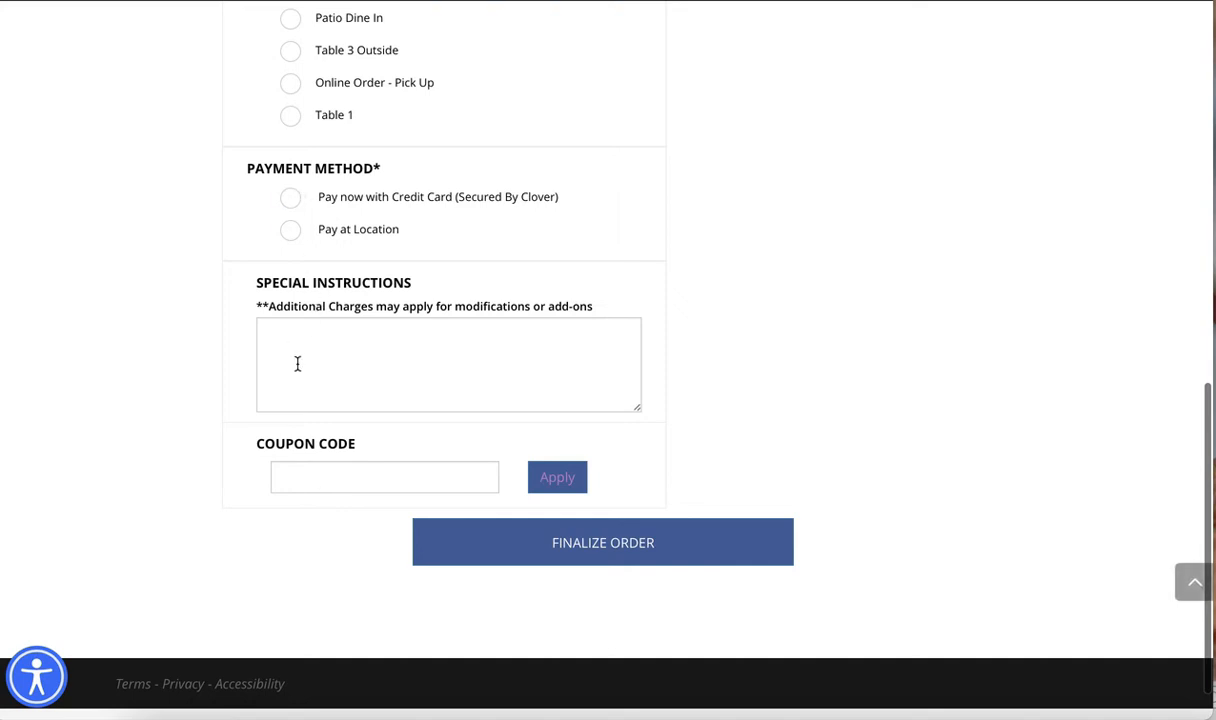
{"action": "left_click_drag", "start_coordinate": [260, 448], "coordinate": [361, 440]}
{"action": "left_click", "coordinate": [300, 477]}
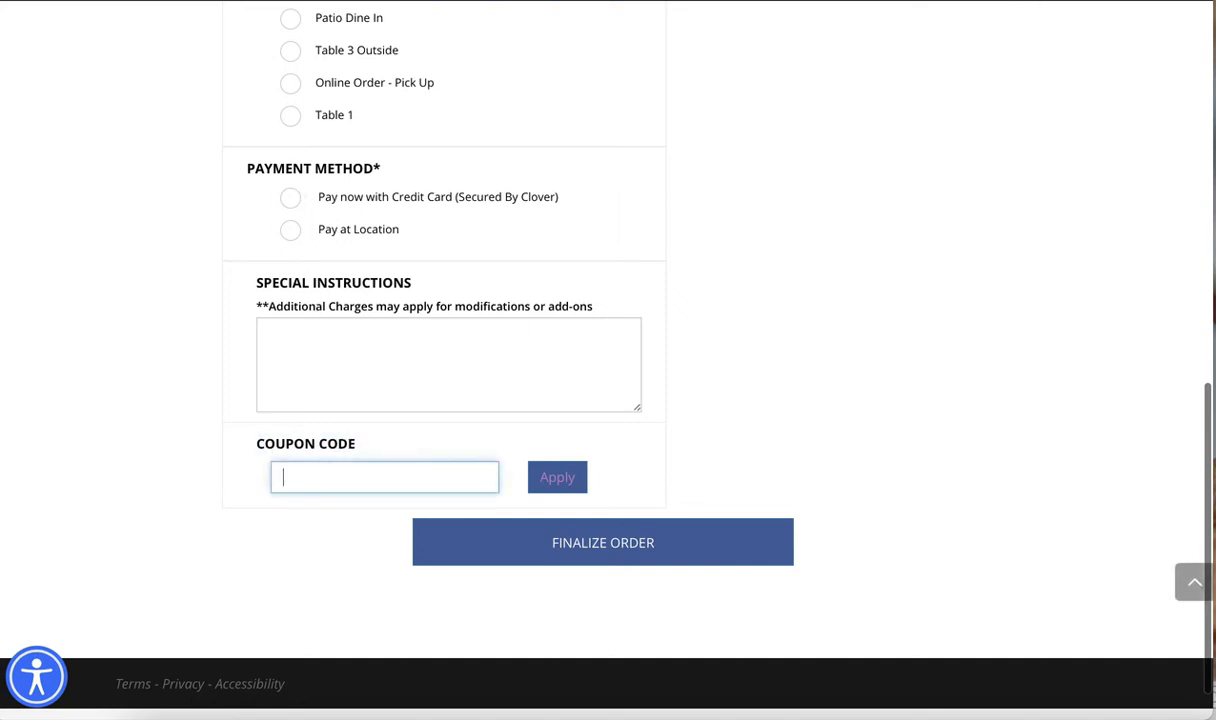
Return to the Checkout settings in WordPress and examine the Service Fees and Tips sections
{"action": "left_click", "coordinate": [1120, 1]}
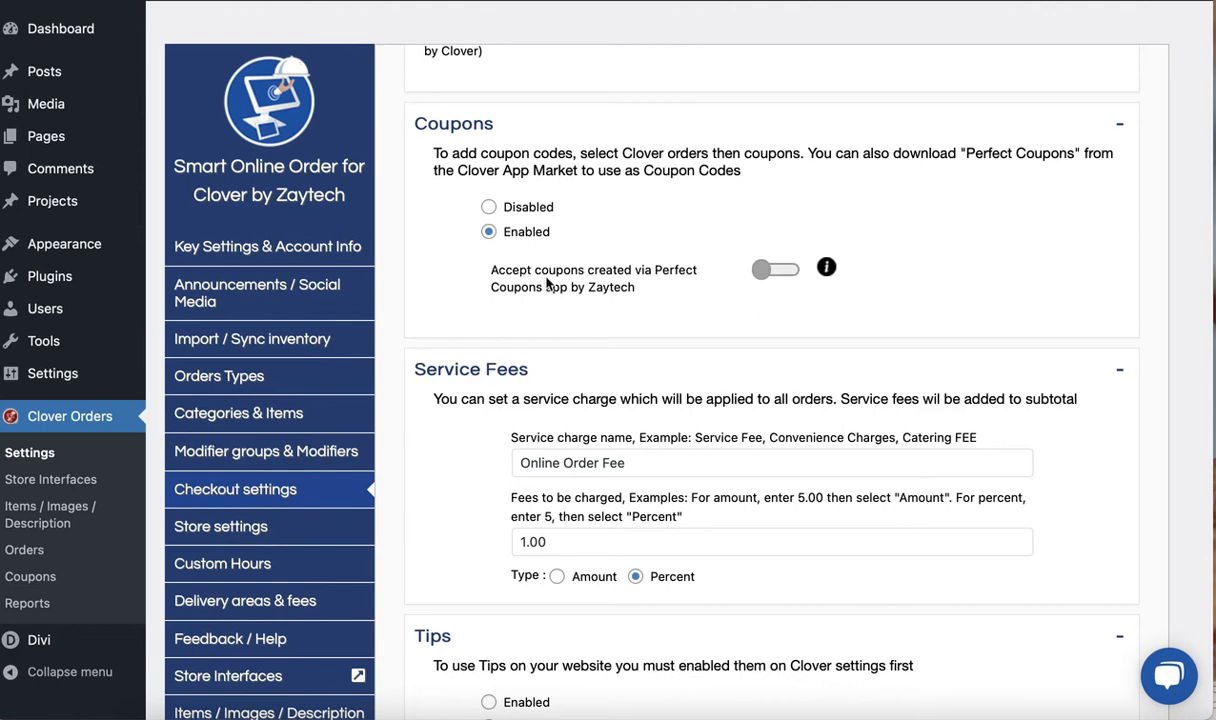
{"action": "scroll", "coordinate": [453, 483], "scroll_direction": "down", "scroll_amount": 3}
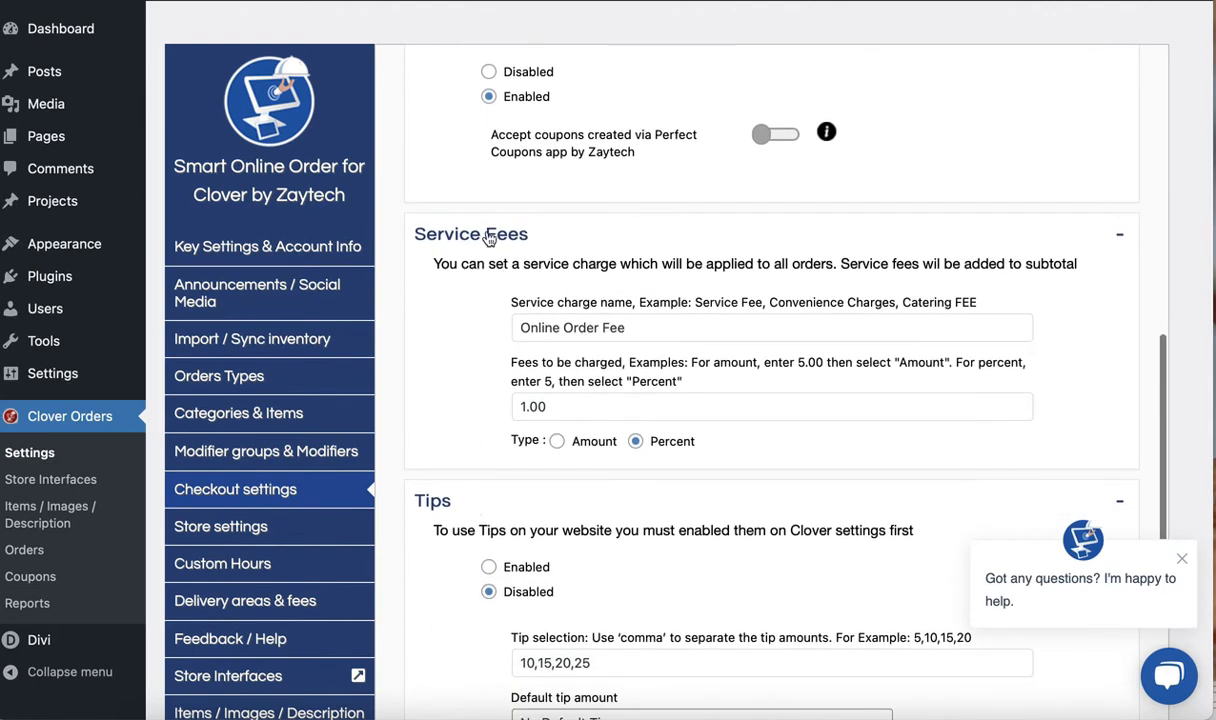
{"action": "scroll", "coordinate": [489, 374], "scroll_direction": "down", "scroll_amount": 1}
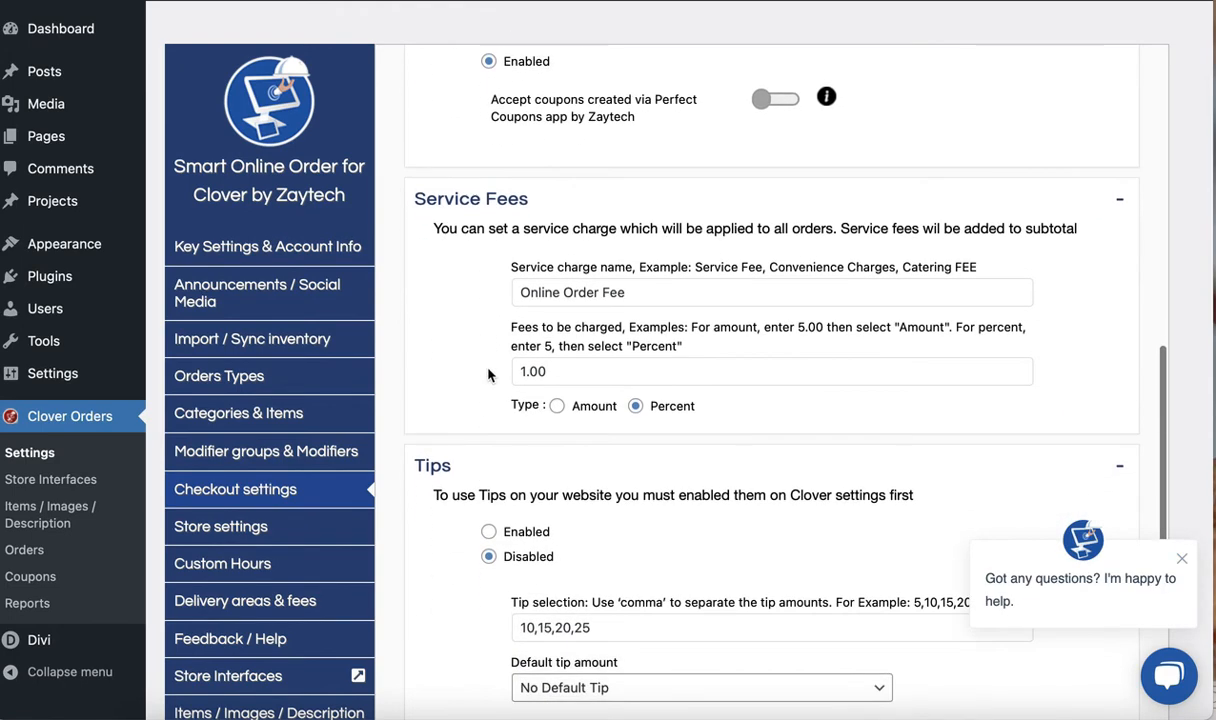
{"action": "scroll", "coordinate": [488, 374], "scroll_direction": "down", "scroll_amount": 1}
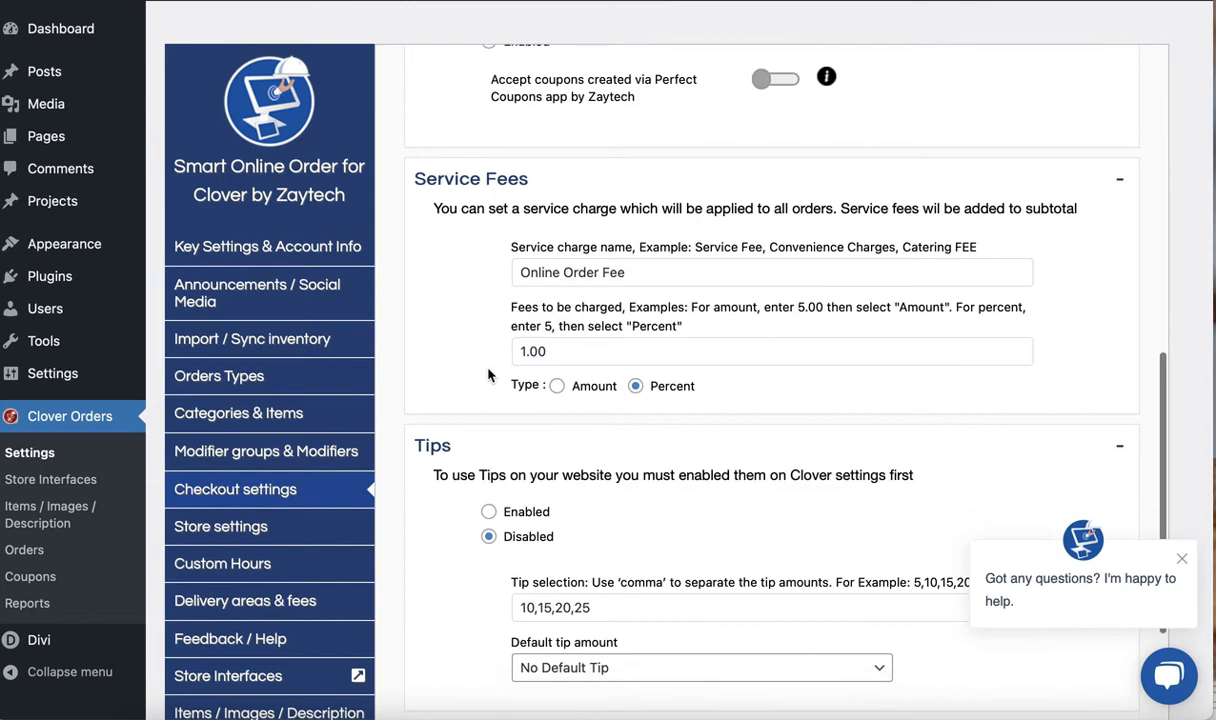
{"action": "scroll", "coordinate": [488, 374], "scroll_direction": "down", "scroll_amount": 1}
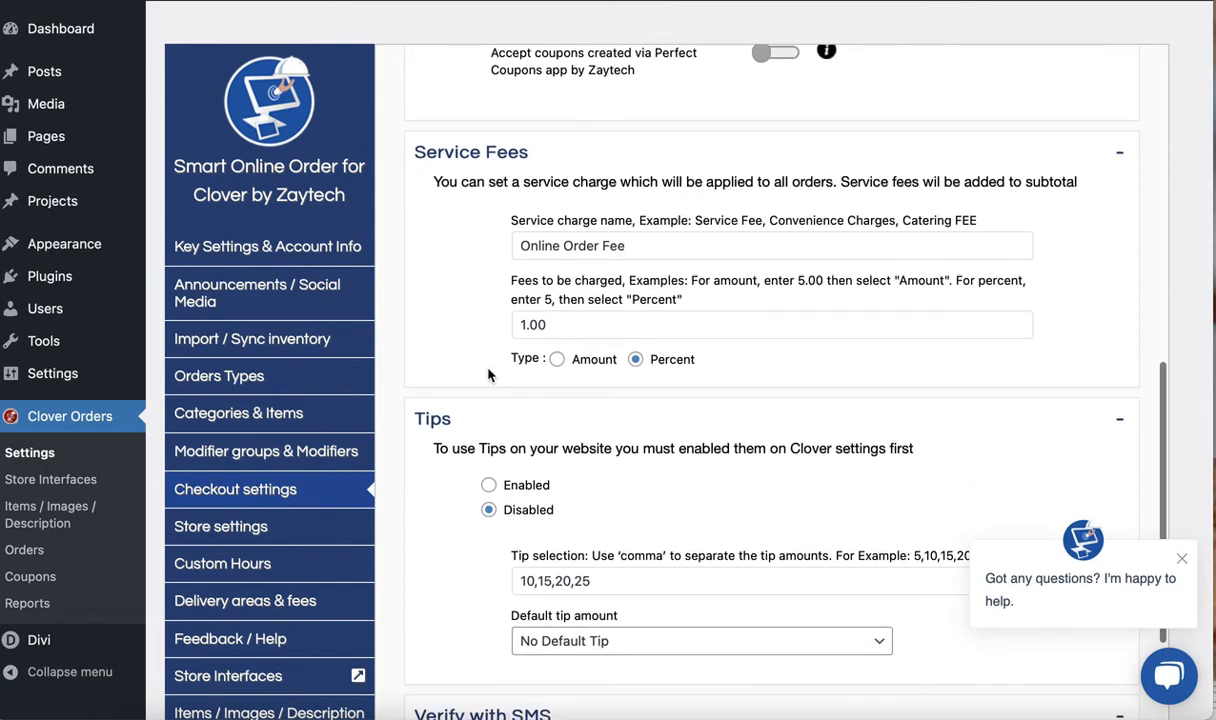
{"action": "scroll", "coordinate": [488, 374], "scroll_direction": "down", "scroll_amount": 3}
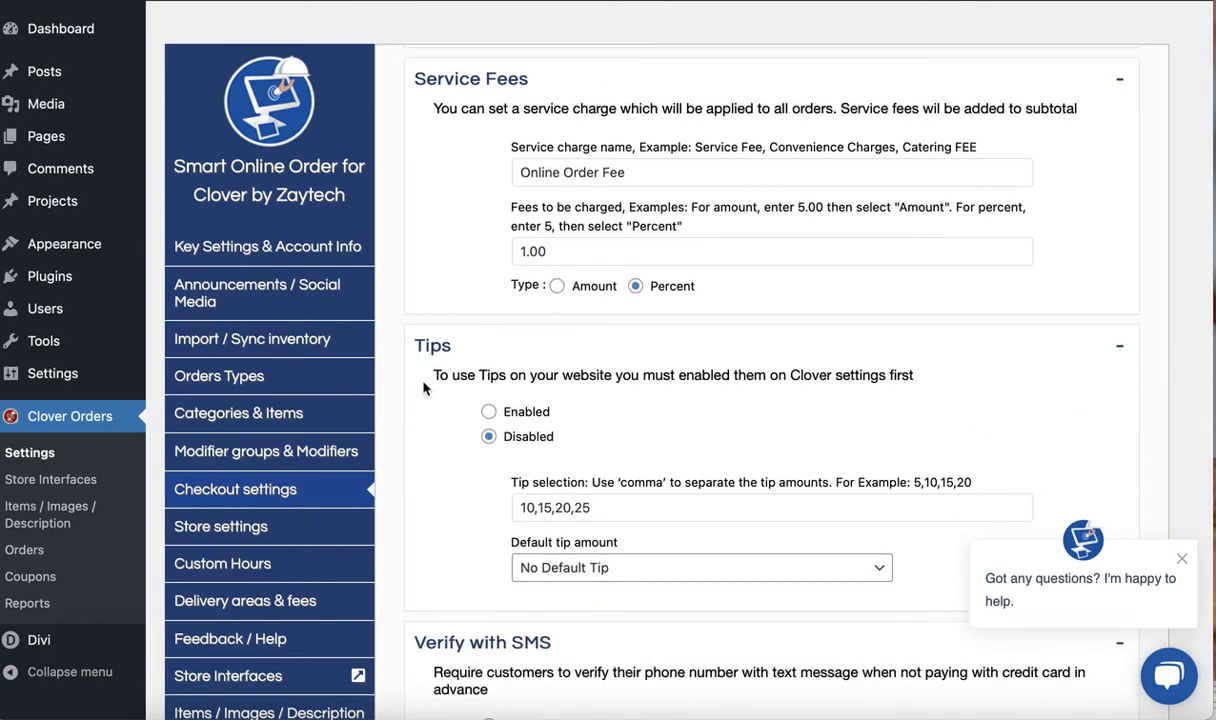
{"action": "scroll", "coordinate": [423, 388], "scroll_direction": "down", "scroll_amount": 3}
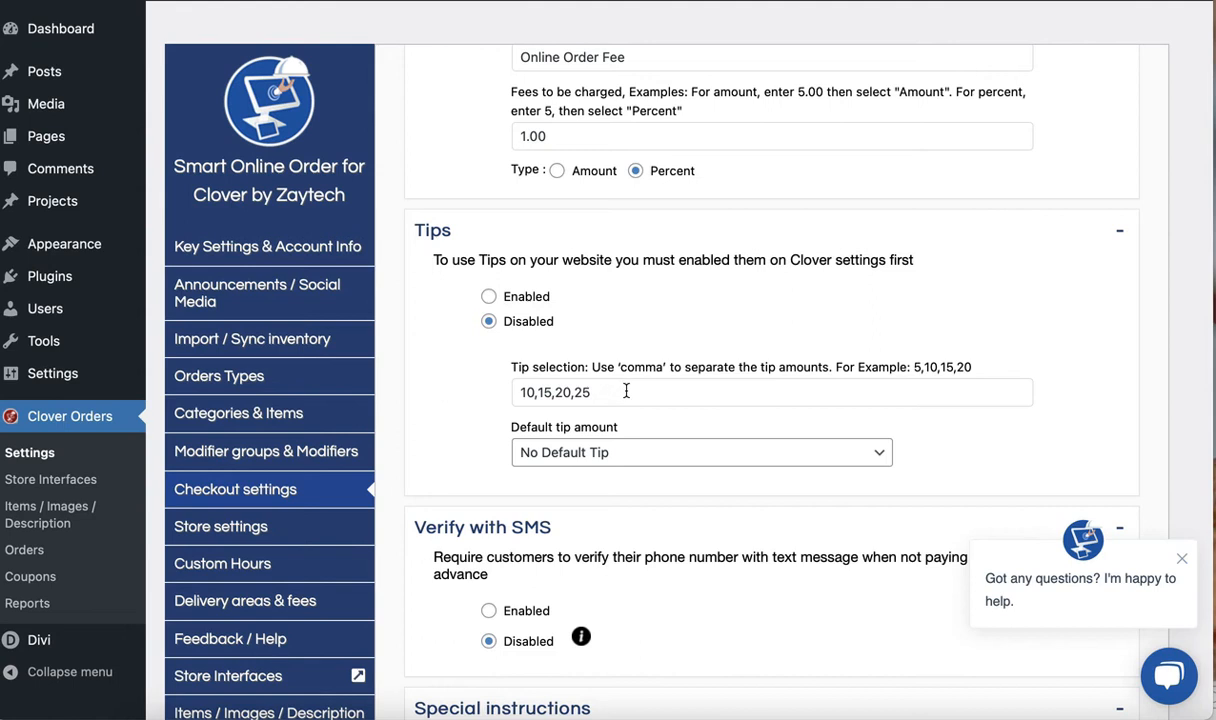
{"action": "scroll", "coordinate": [459, 400], "scroll_direction": "down", "scroll_amount": 2}
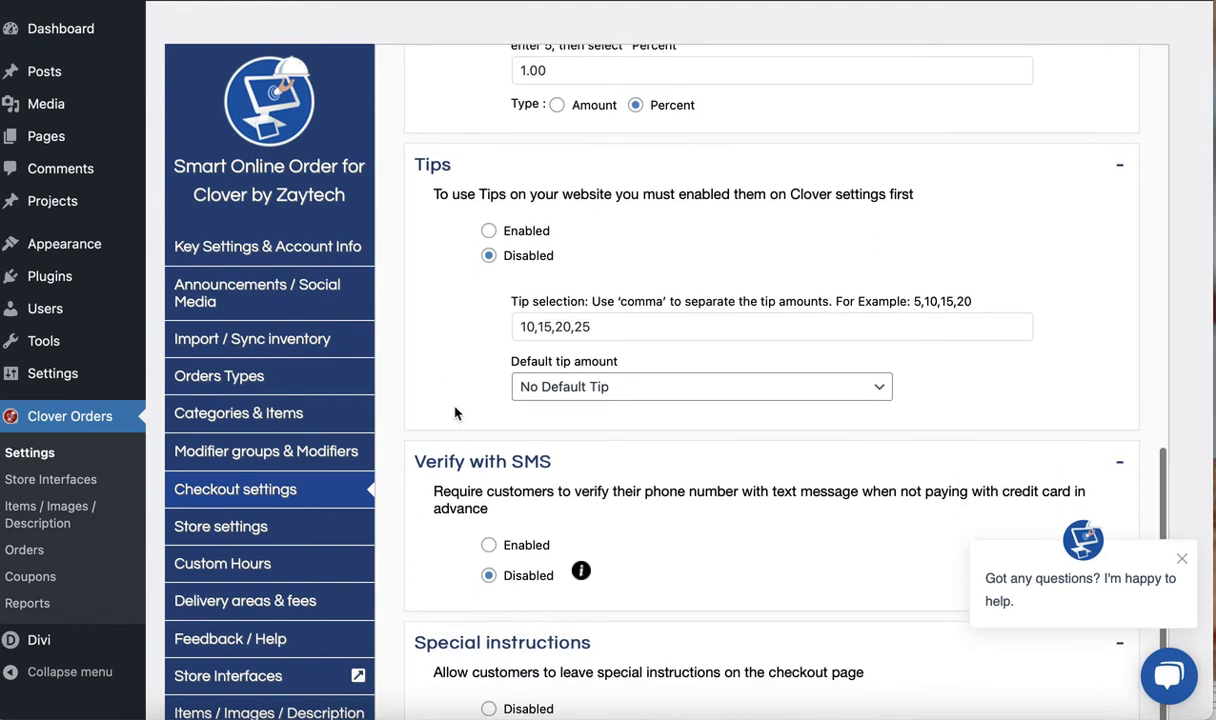
Try 15% as the default tip amount in the Tips section, and change it to 25%
{"action": "left_click", "coordinate": [578, 394]}
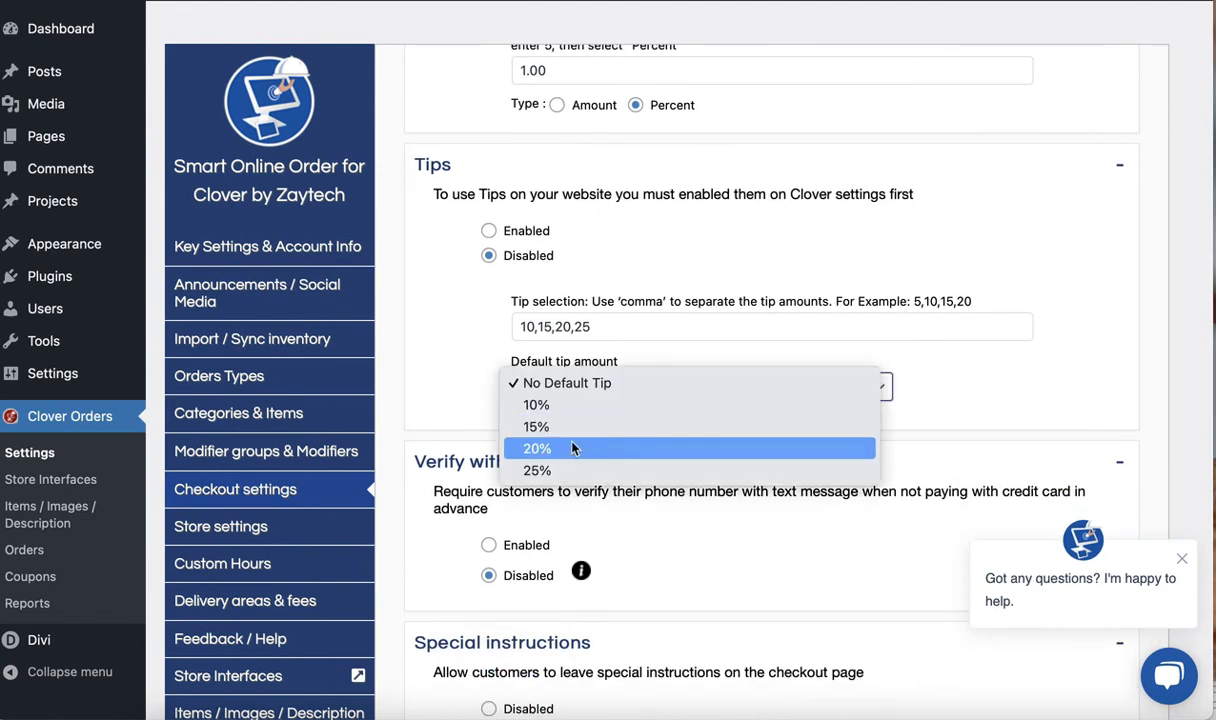
{"action": "left_click", "coordinate": [573, 436]}
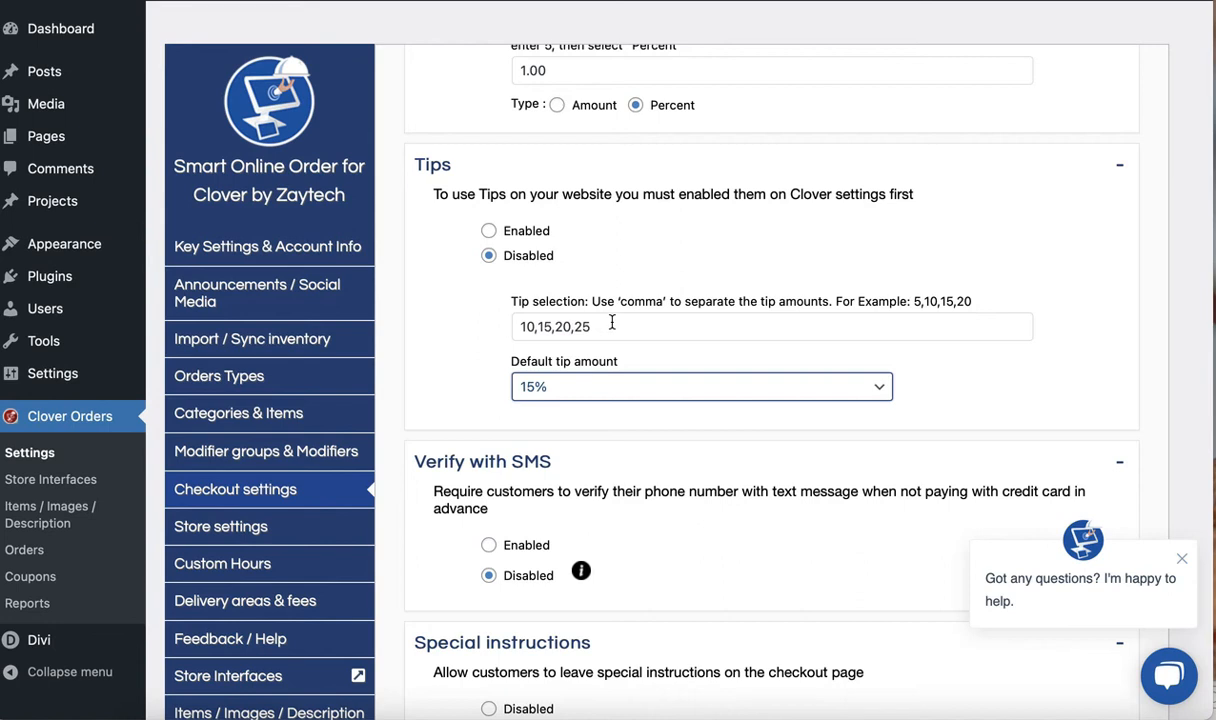
{"action": "left_click", "coordinate": [548, 388]}
{"action": "left_click", "coordinate": [551, 426]}
{"action": "scroll", "coordinate": [505, 540], "scroll_direction": "down", "scroll_amount": 2}
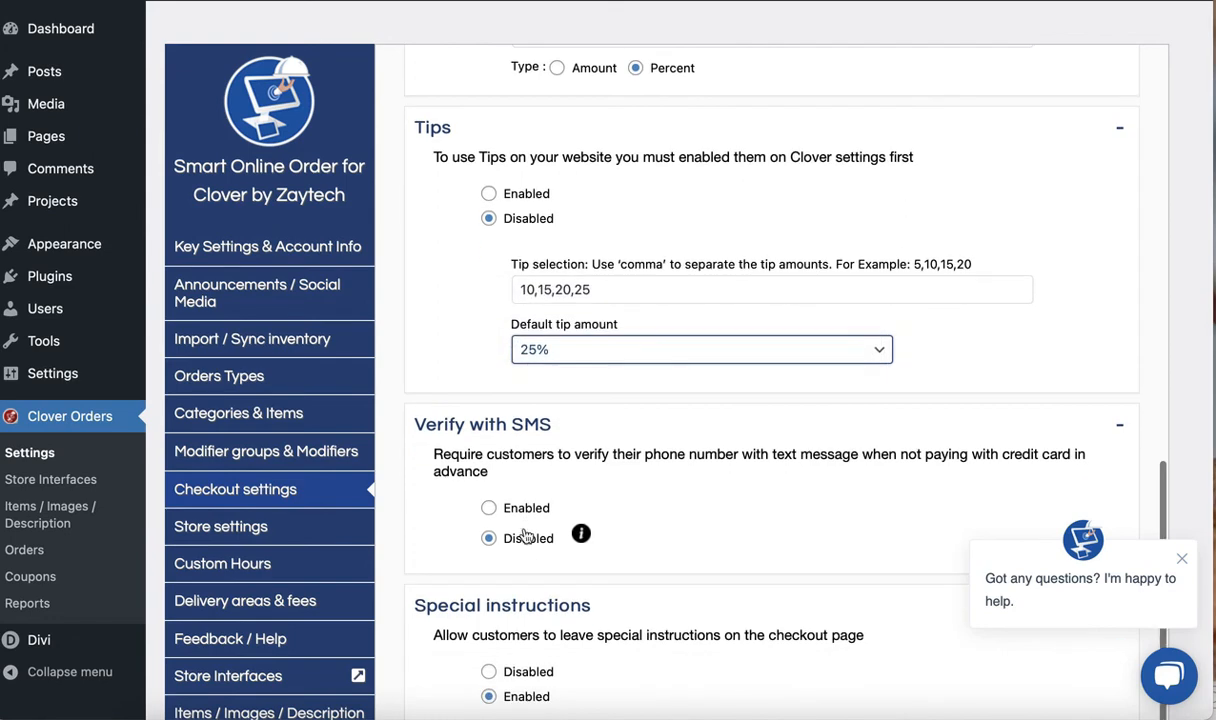
Switch to the store's checkout page, select Pay now with Credit Card, and look for a tip field
{"action": "scroll", "coordinate": [525, 537], "scroll_direction": "down", "scroll_amount": 5}
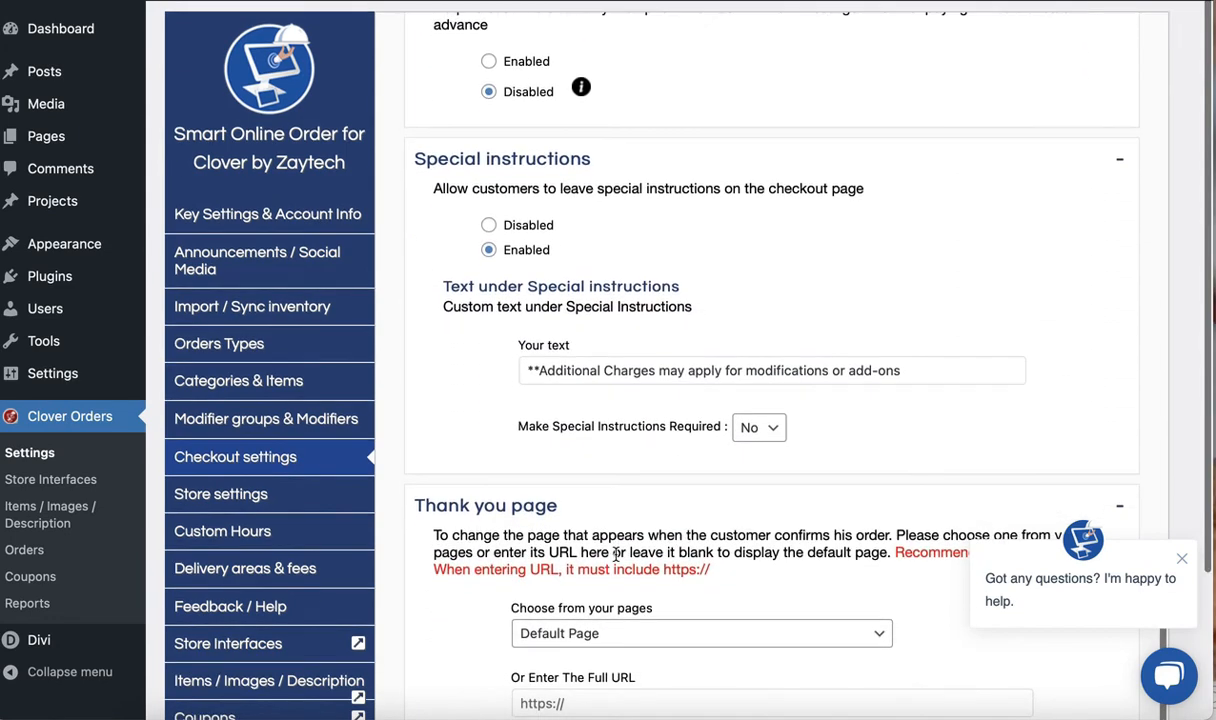
{"action": "scroll", "coordinate": [640, 561], "scroll_direction": "down", "scroll_amount": 2}
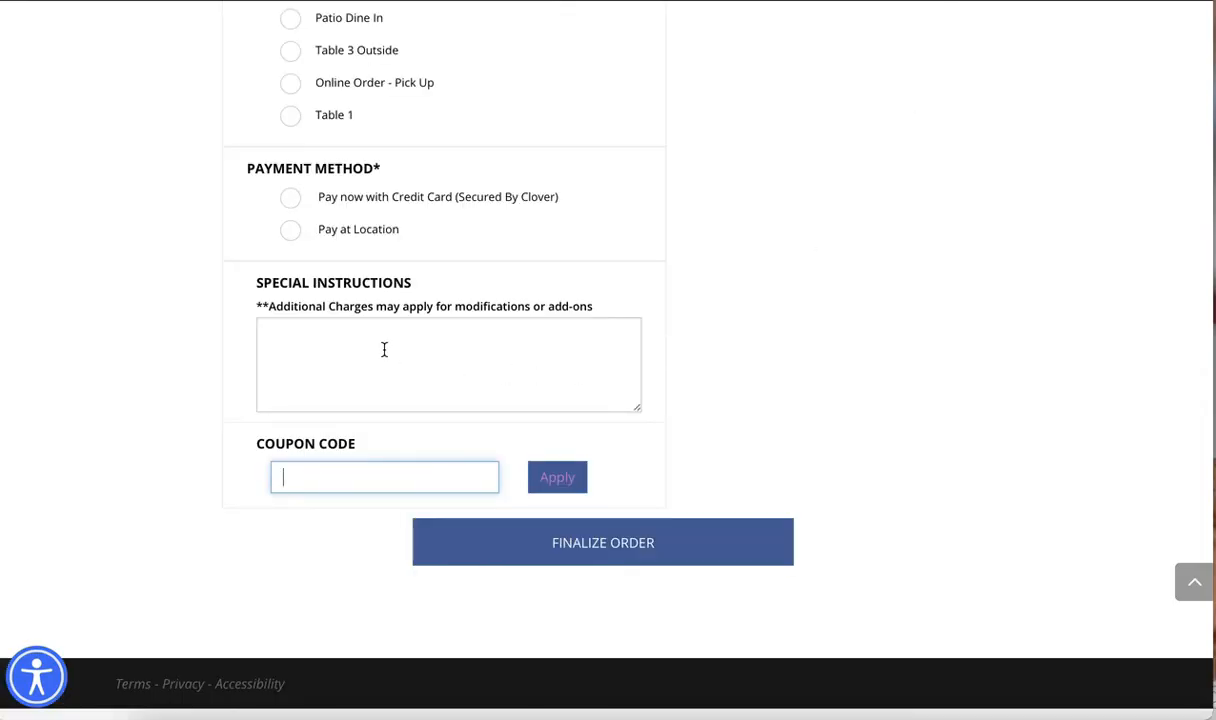
{"action": "scroll", "coordinate": [384, 349], "scroll_direction": "up", "scroll_amount": 5}
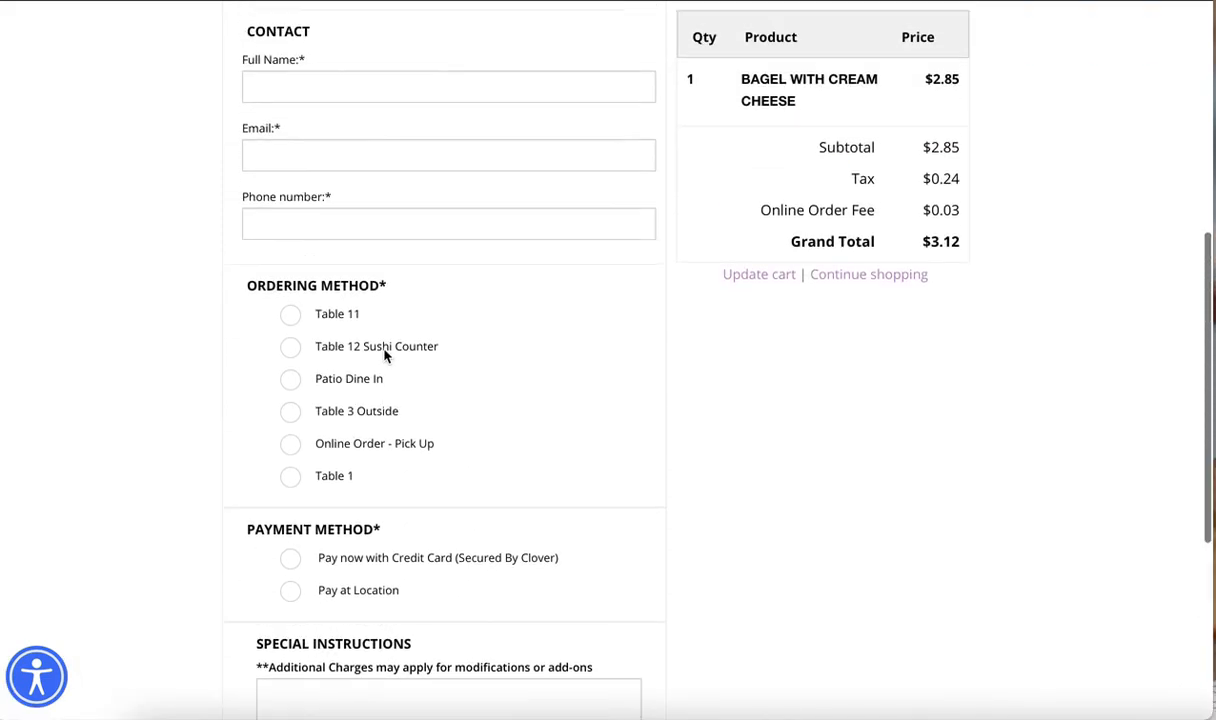
{"action": "scroll", "coordinate": [384, 356], "scroll_direction": "down", "scroll_amount": 2}
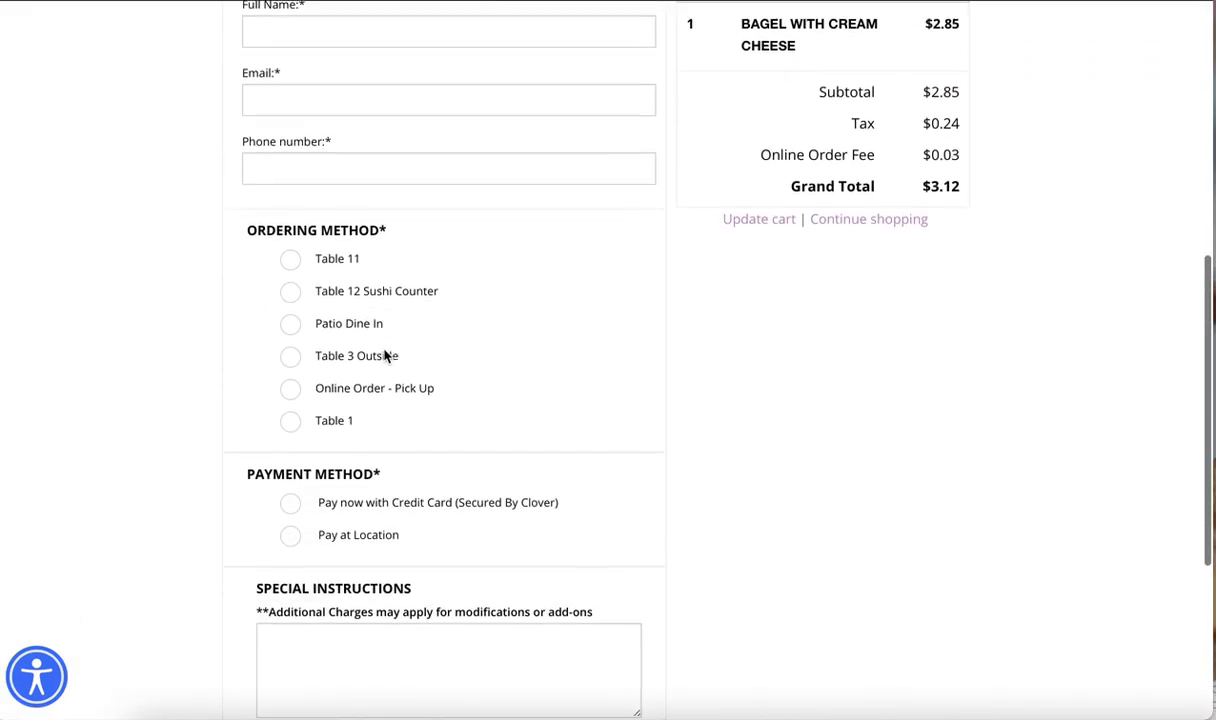
{"action": "scroll", "coordinate": [384, 355], "scroll_direction": "down", "scroll_amount": 1}
{"action": "left_click", "coordinate": [290, 433]}
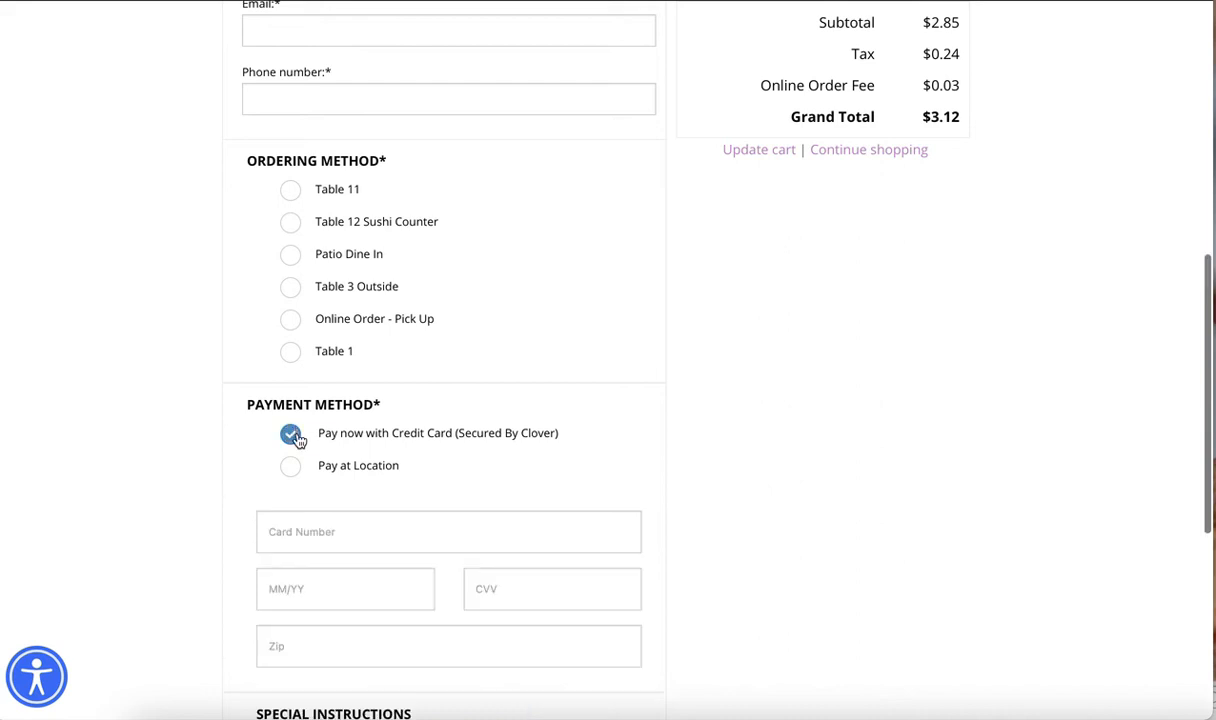
{"action": "scroll", "coordinate": [333, 387], "scroll_direction": "down", "scroll_amount": 2}
{"action": "scroll", "coordinate": [334, 385], "scroll_direction": "down", "scroll_amount": 2}
{"action": "scroll", "coordinate": [332, 381], "scroll_direction": "up", "scroll_amount": 1}
{"action": "scroll", "coordinate": [330, 381], "scroll_direction": "up", "scroll_amount": 4}
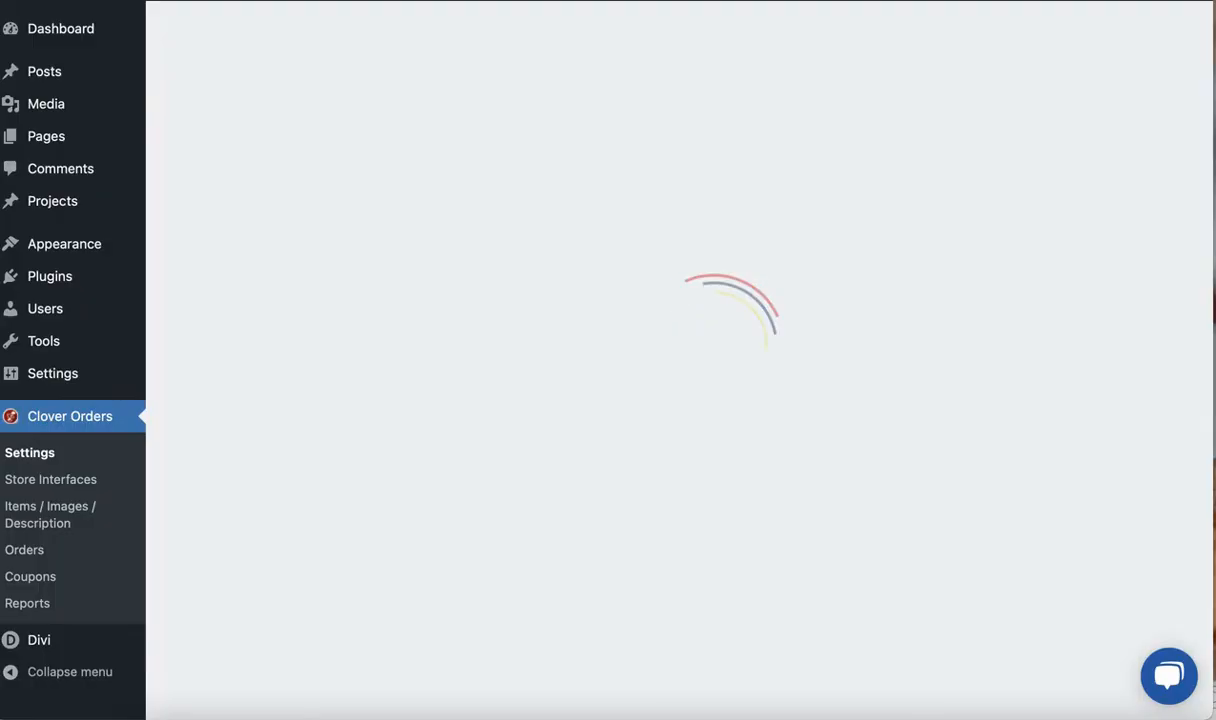
Reopen the Checkout settings in WordPress and set the Tips option to Enabled
{"action": "scroll", "coordinate": [585, 474], "scroll_direction": "down", "scroll_amount": 1}
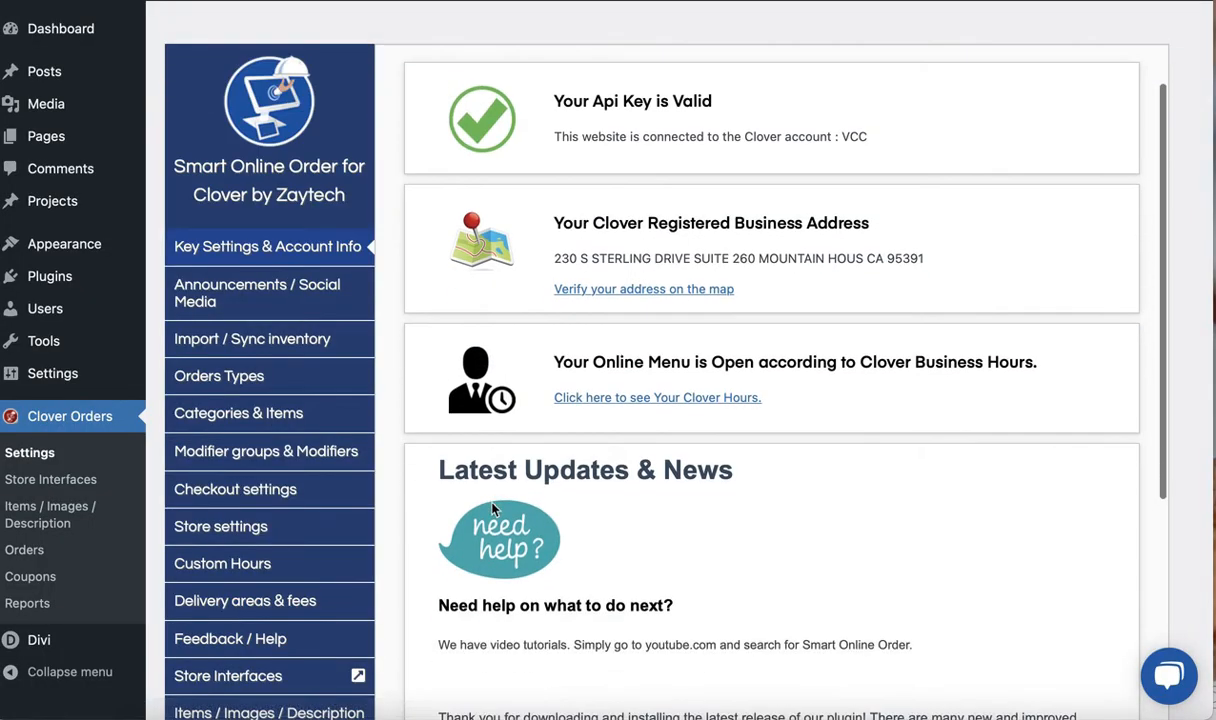
{"action": "left_click", "coordinate": [267, 490]}
{"action": "scroll", "coordinate": [430, 500], "scroll_direction": "down", "scroll_amount": 4}
{"action": "scroll", "coordinate": [433, 511], "scroll_direction": "down", "scroll_amount": 2}
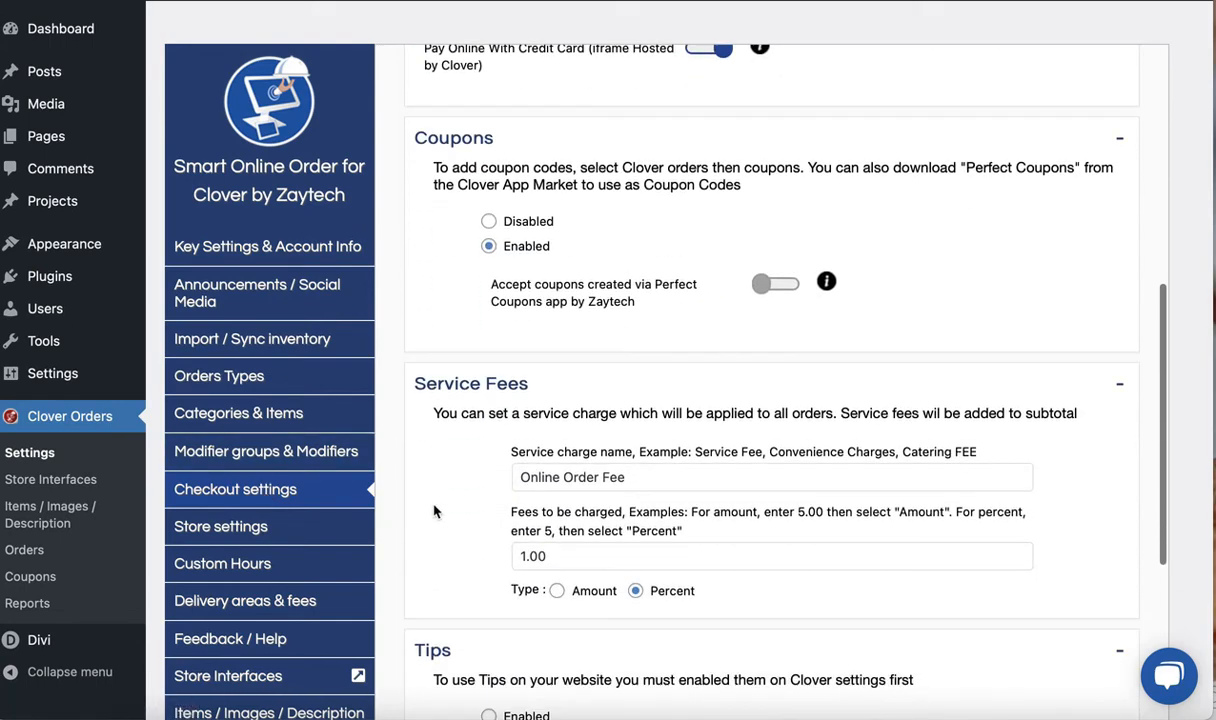
{"action": "scroll", "coordinate": [433, 511], "scroll_direction": "down", "scroll_amount": 3}
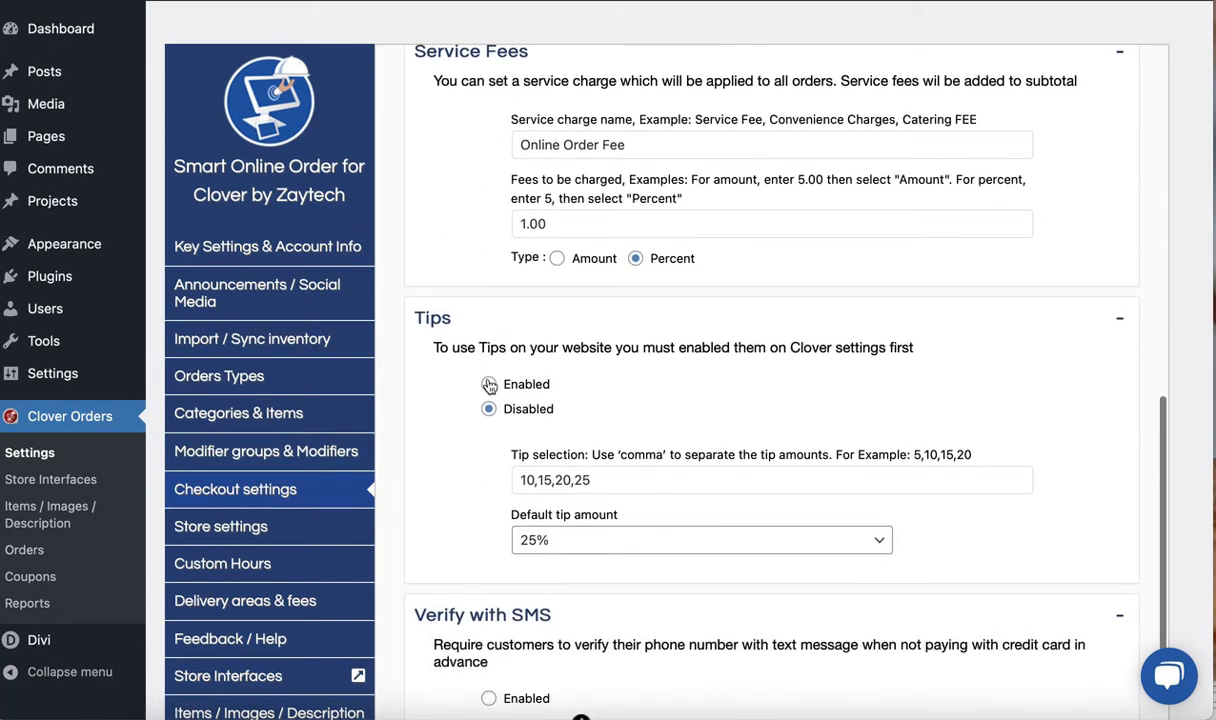
{"action": "left_click", "coordinate": [489, 386]}
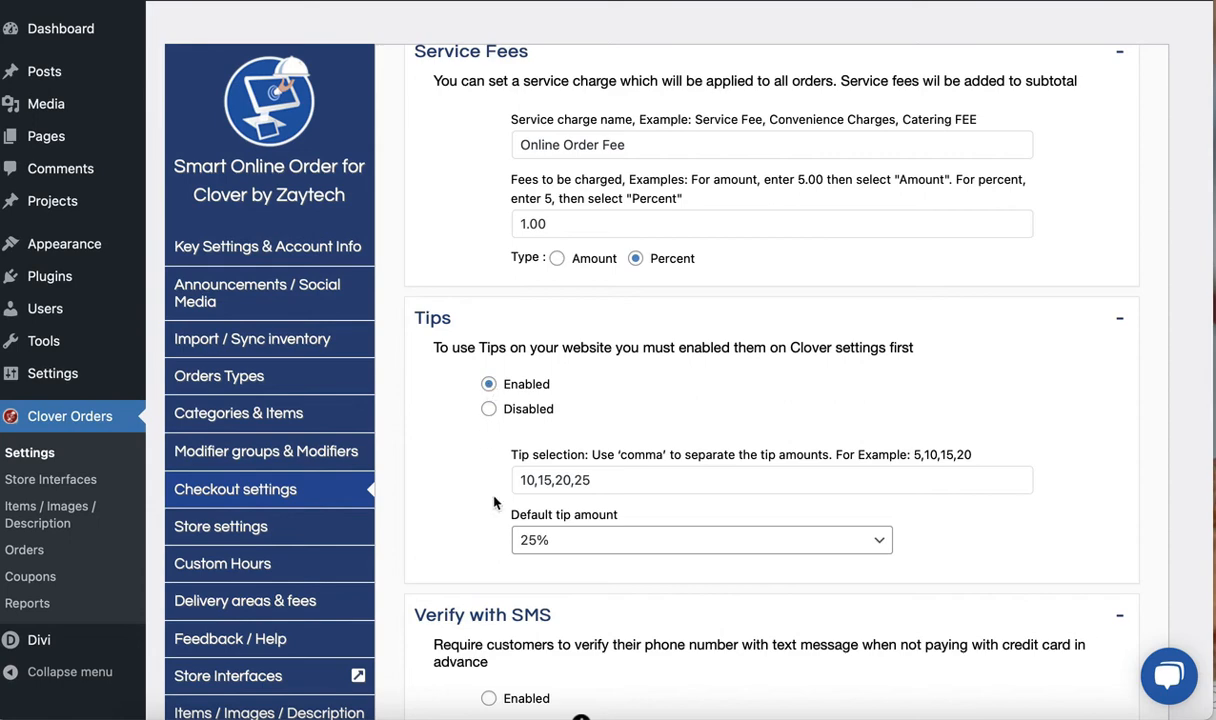
Recheck the Tips option and save the changes to the Checkout settings
{"action": "scroll", "coordinate": [575, 555], "scroll_direction": "down", "scroll_amount": 8}
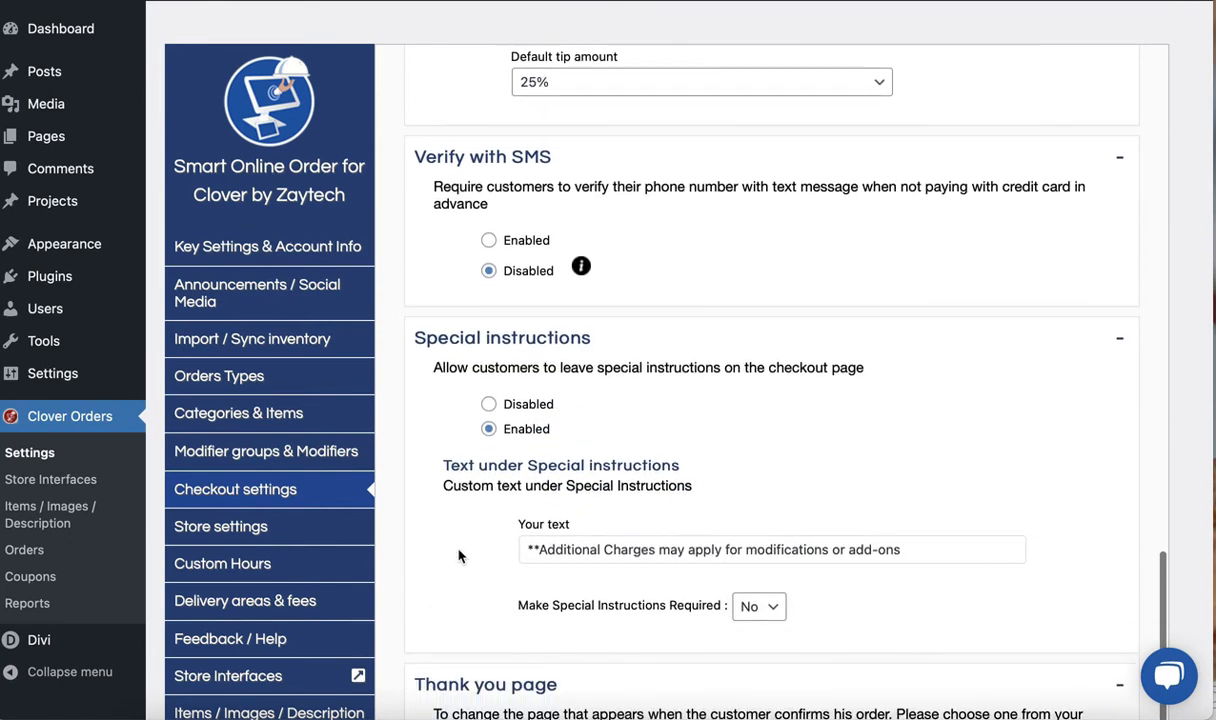
{"action": "scroll", "coordinate": [553, 591], "scroll_direction": "down", "scroll_amount": 1}
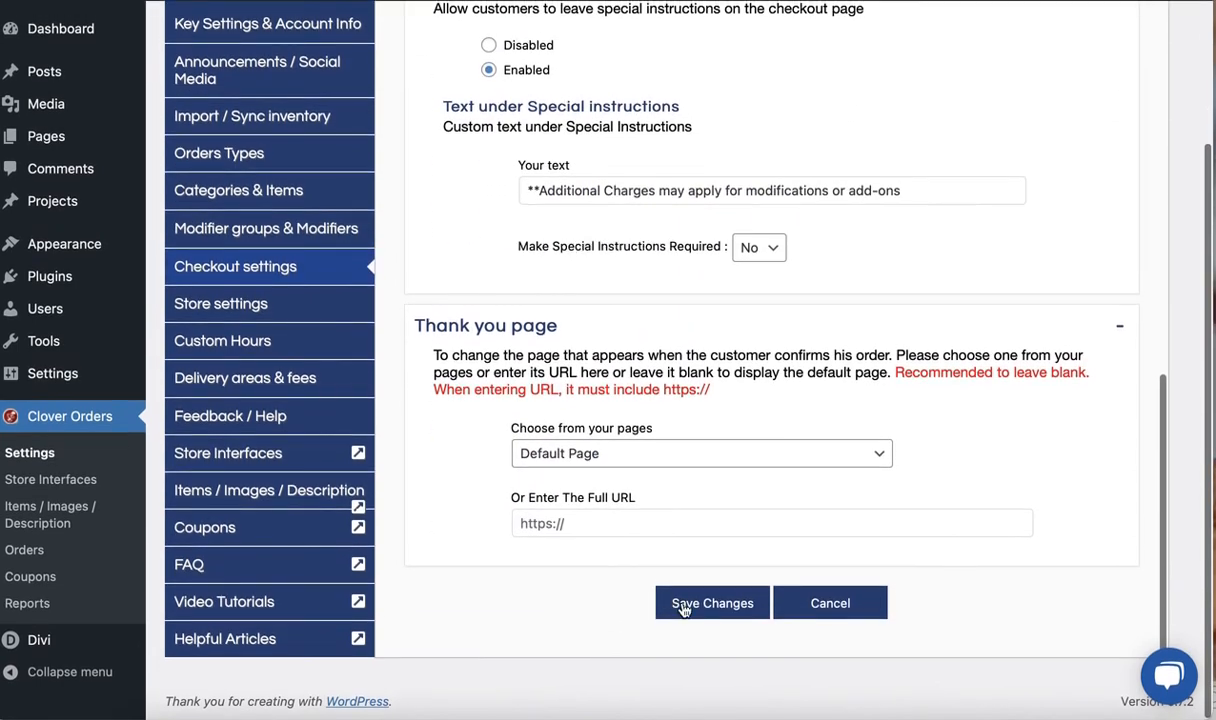
{"action": "scroll", "coordinate": [440, 513], "scroll_direction": "up", "scroll_amount": 6}
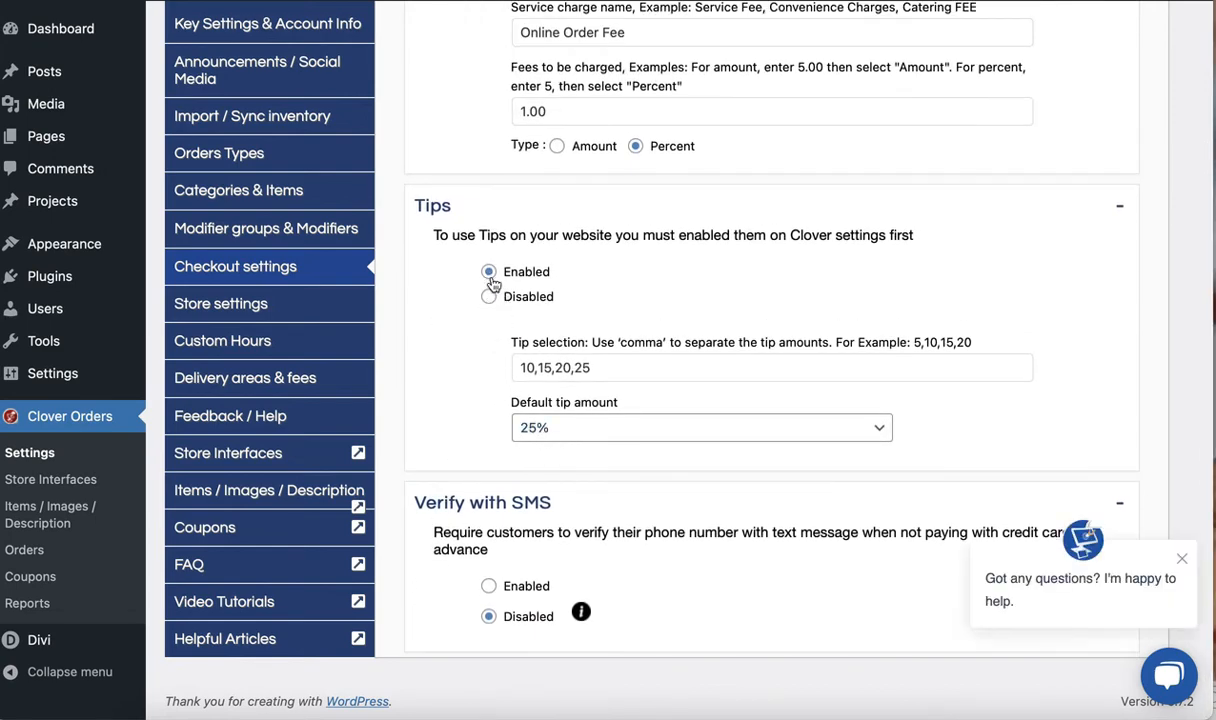
{"action": "scroll", "coordinate": [500, 490], "scroll_direction": "down", "scroll_amount": 10}
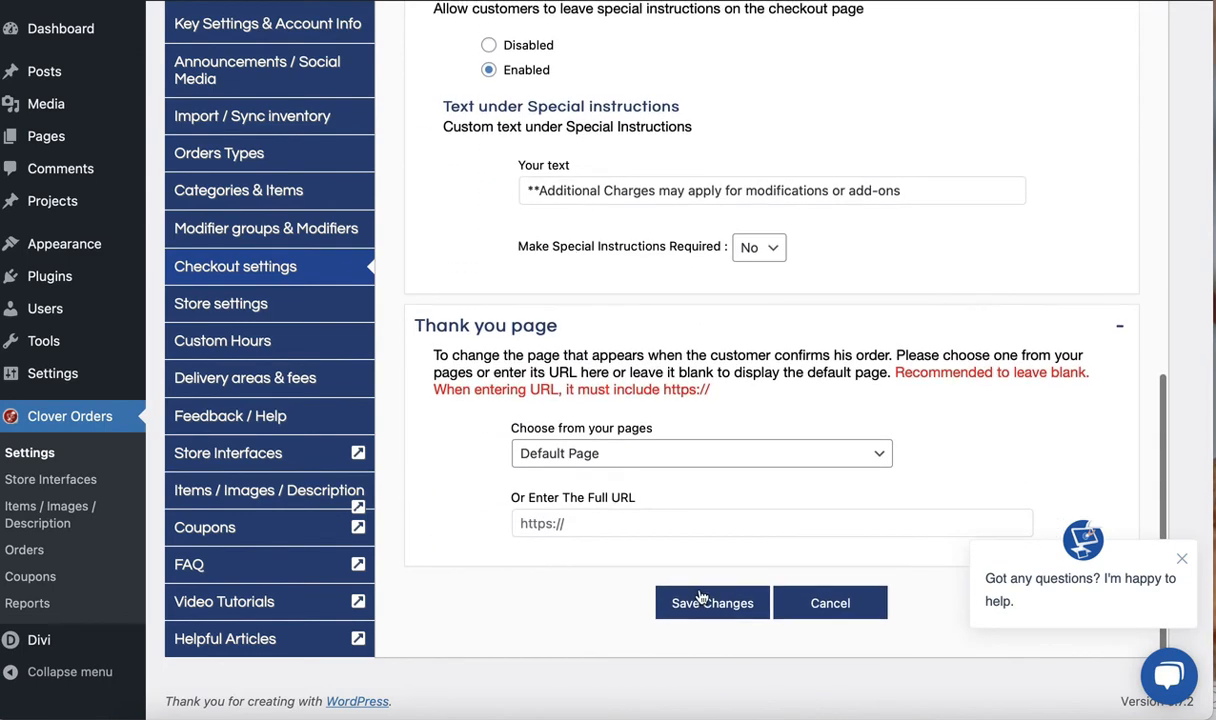
{"action": "left_click", "coordinate": [702, 600]}
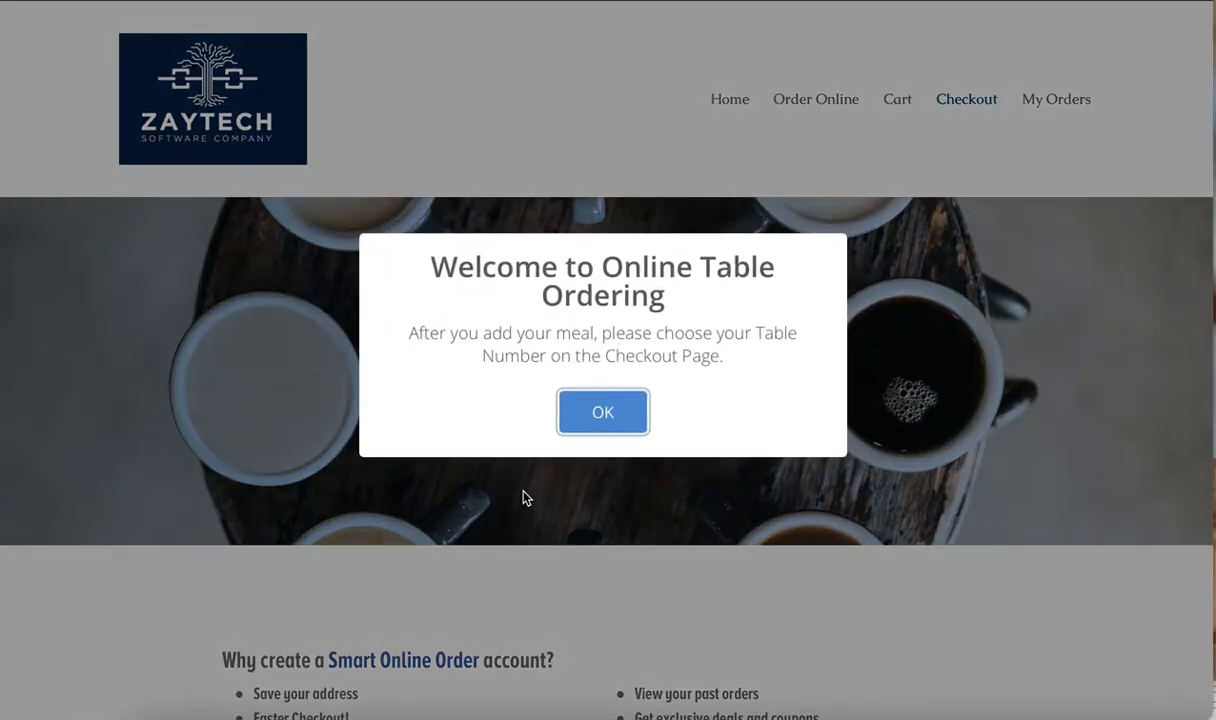
Reload the store's checkout page, continue as guest past the welcome message, and select Pay now with Credit Card
{"action": "scroll", "coordinate": [510, 480], "scroll_direction": "down", "scroll_amount": 5}
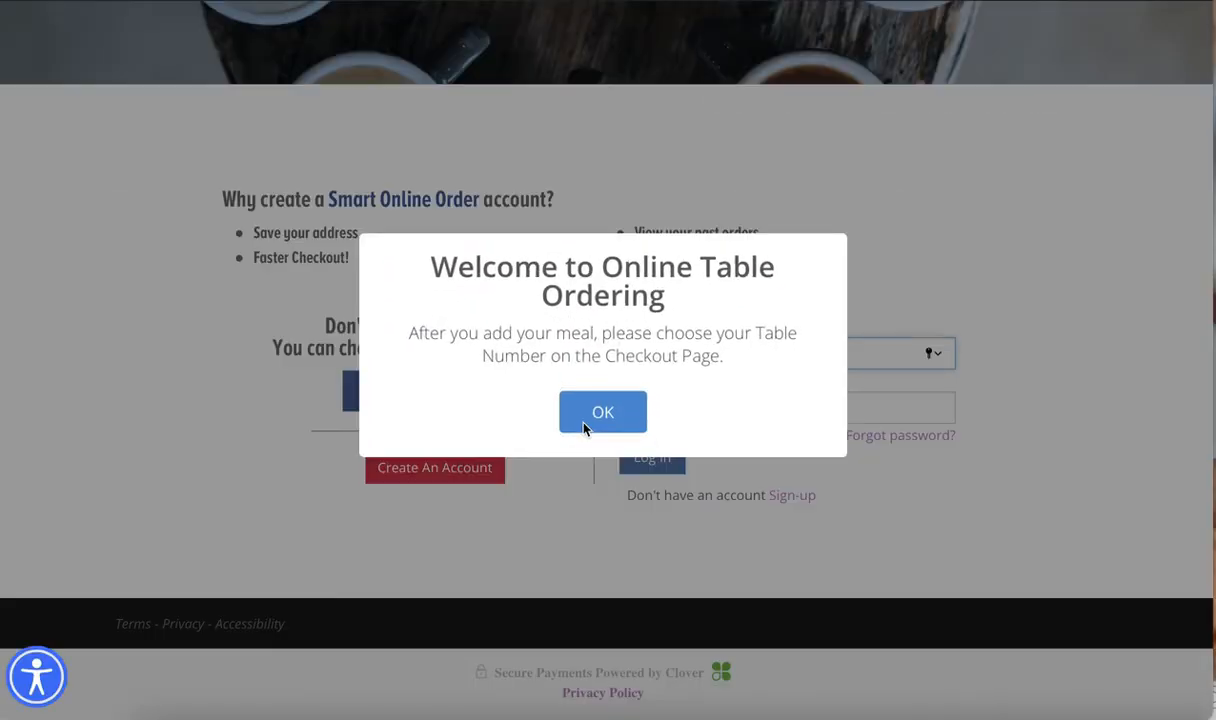
{"action": "left_click", "coordinate": [600, 412]}
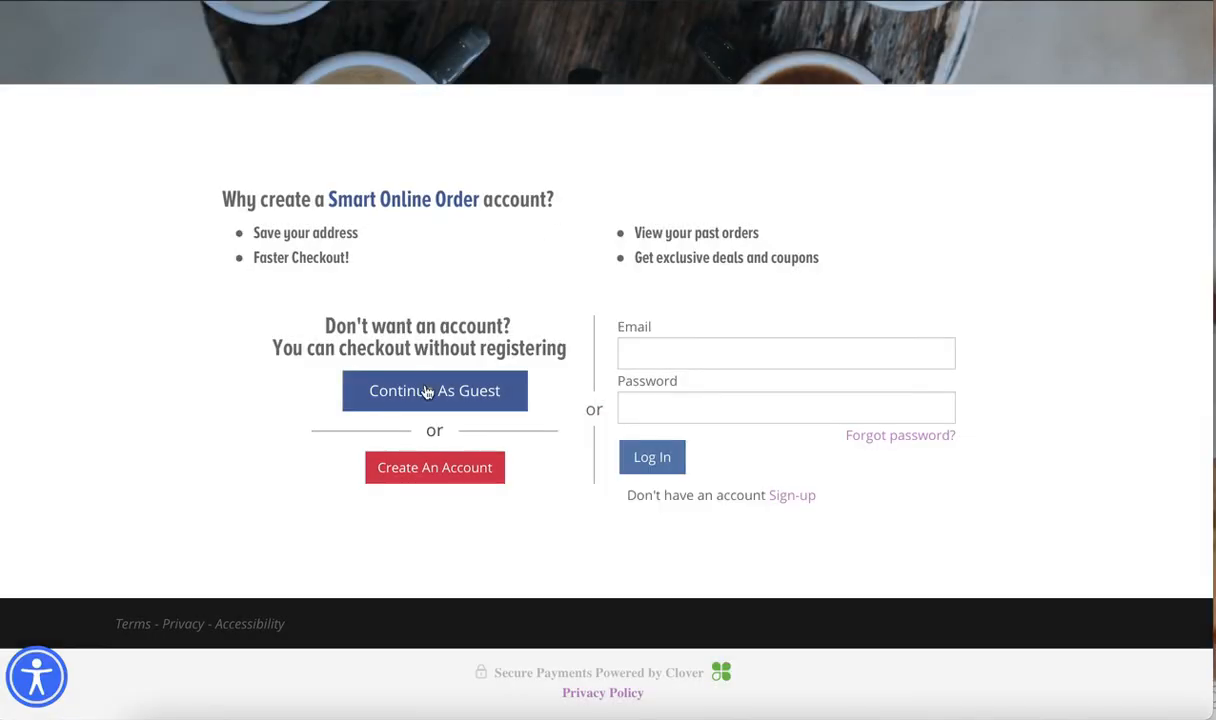
{"action": "left_click", "coordinate": [425, 390]}
{"action": "scroll", "coordinate": [356, 470], "scroll_direction": "down", "scroll_amount": 3}
{"action": "left_click", "coordinate": [292, 455]}
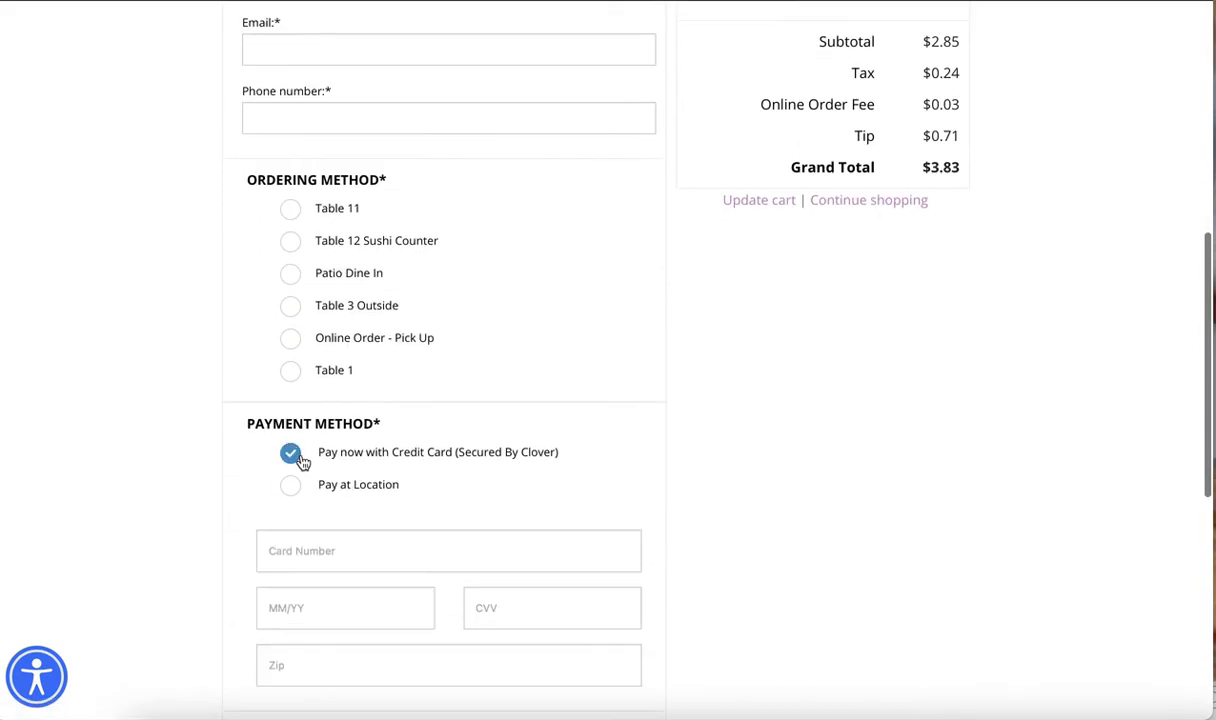
Check the Tip section on the checkout page and choose 10% as the order's tip
{"action": "scroll", "coordinate": [247, 532], "scroll_direction": "down", "scroll_amount": 2}
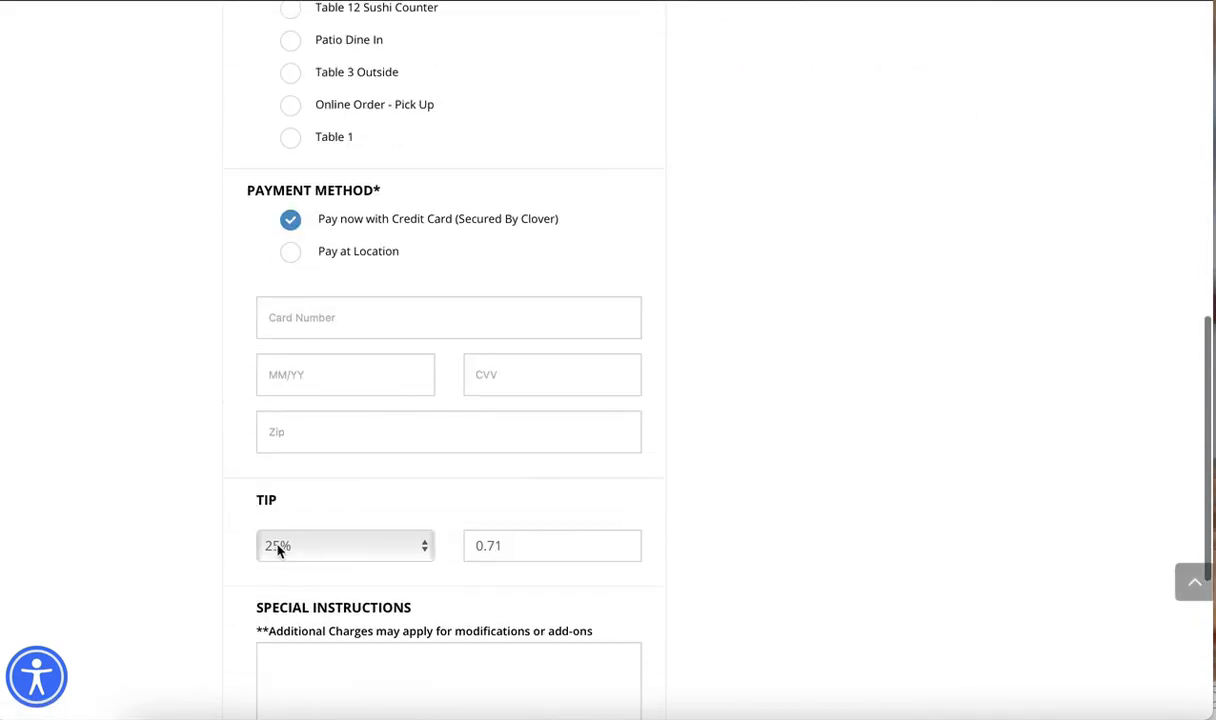
{"action": "scroll", "coordinate": [231, 556], "scroll_direction": "down", "scroll_amount": 1}
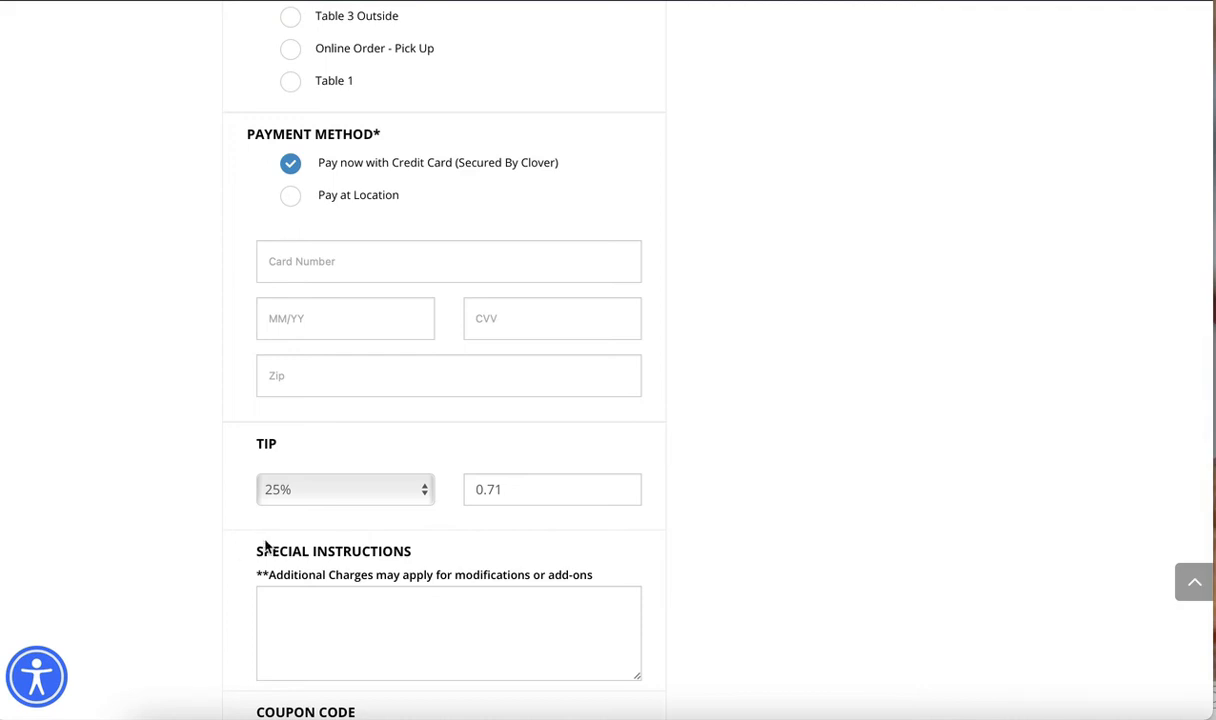
{"action": "left_click", "coordinate": [276, 500]}
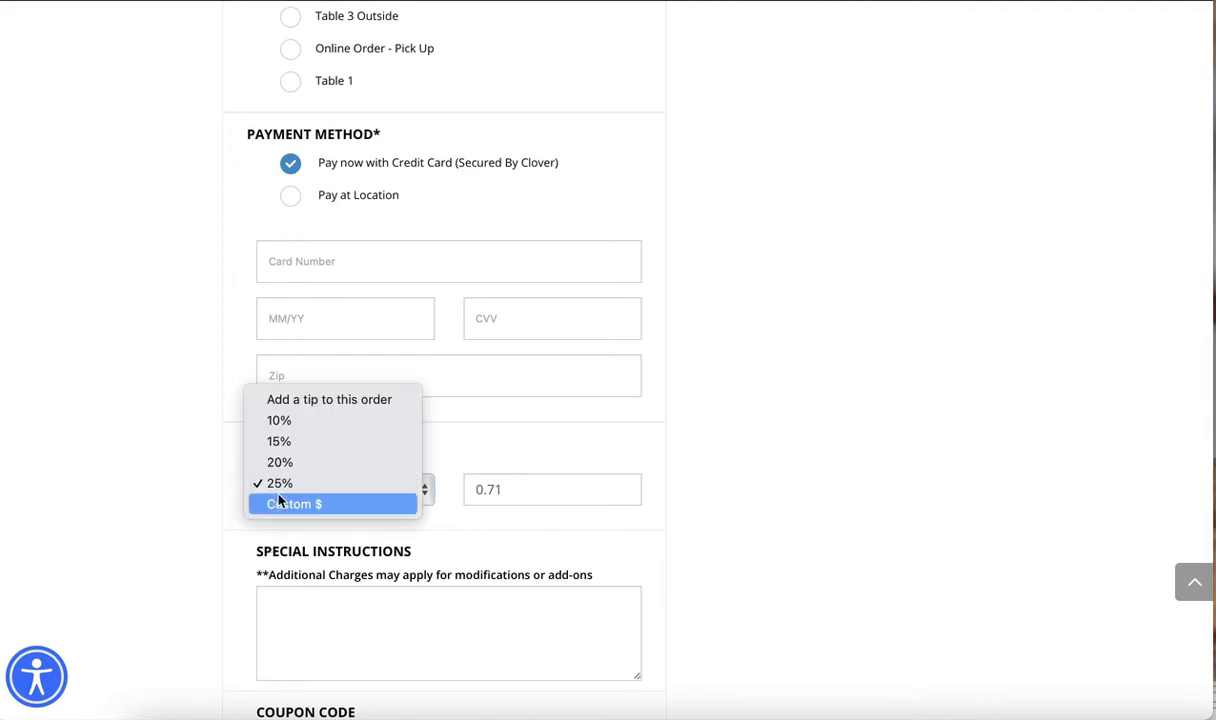
{"action": "left_click", "coordinate": [289, 421]}
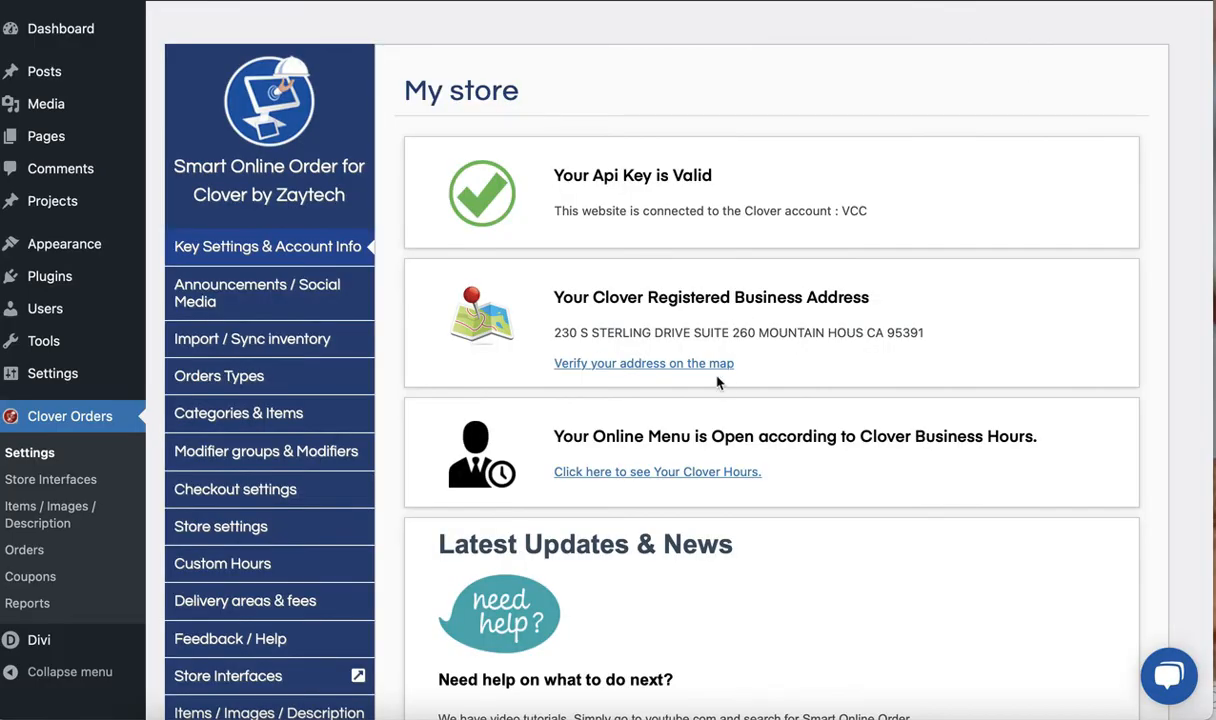
Return to the Checkout settings in WordPress and set the default tip amount to No Default Tip
{"action": "left_click", "coordinate": [286, 490]}
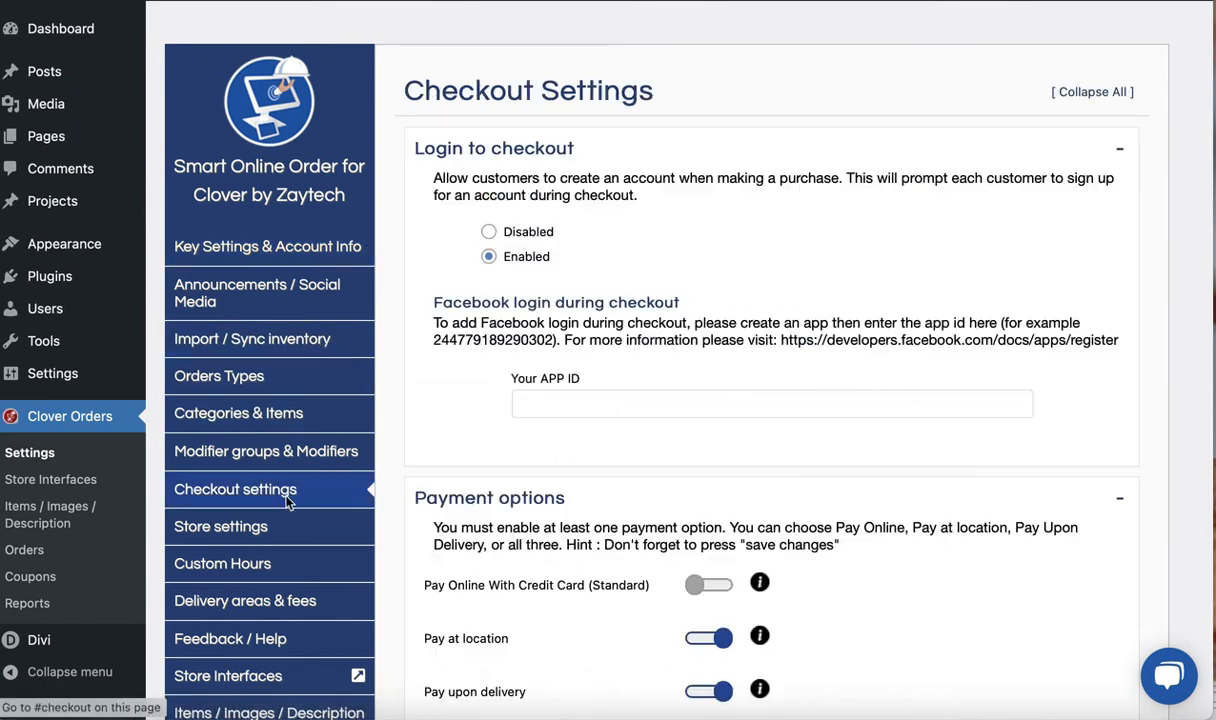
{"action": "scroll", "coordinate": [455, 568], "scroll_direction": "down", "scroll_amount": 3}
{"action": "scroll", "coordinate": [455, 568], "scroll_direction": "down", "scroll_amount": 5}
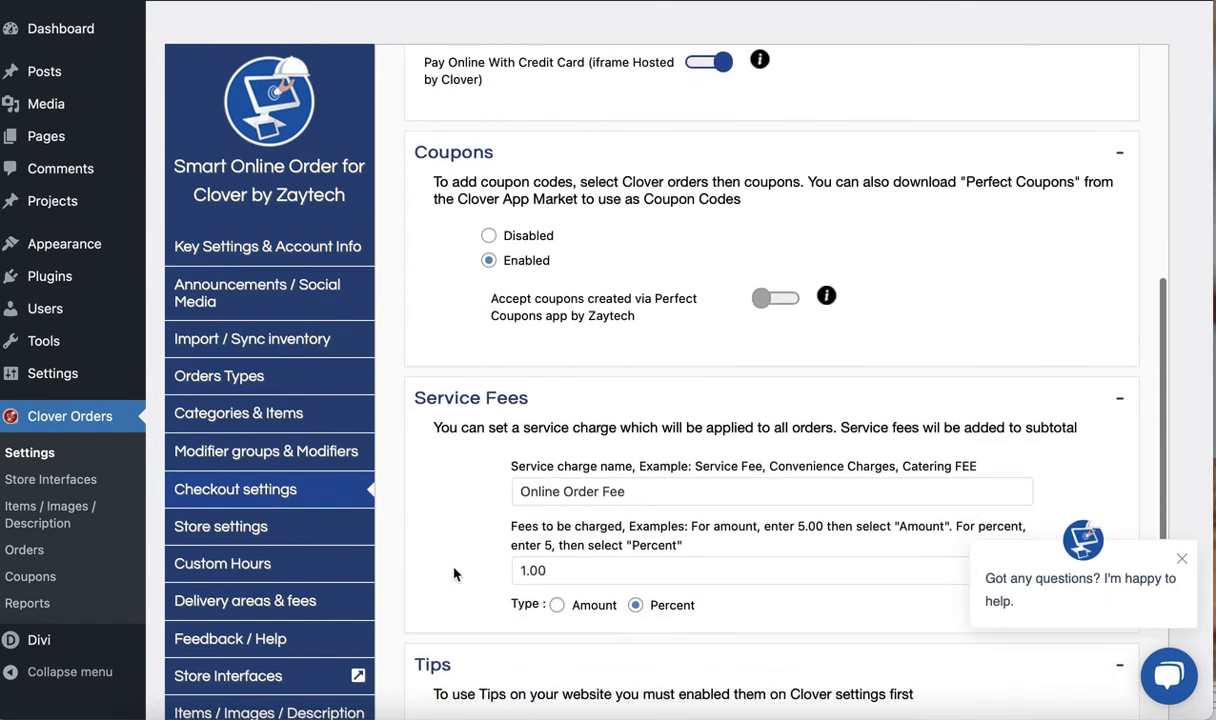
{"action": "scroll", "coordinate": [455, 570], "scroll_direction": "down", "scroll_amount": 5}
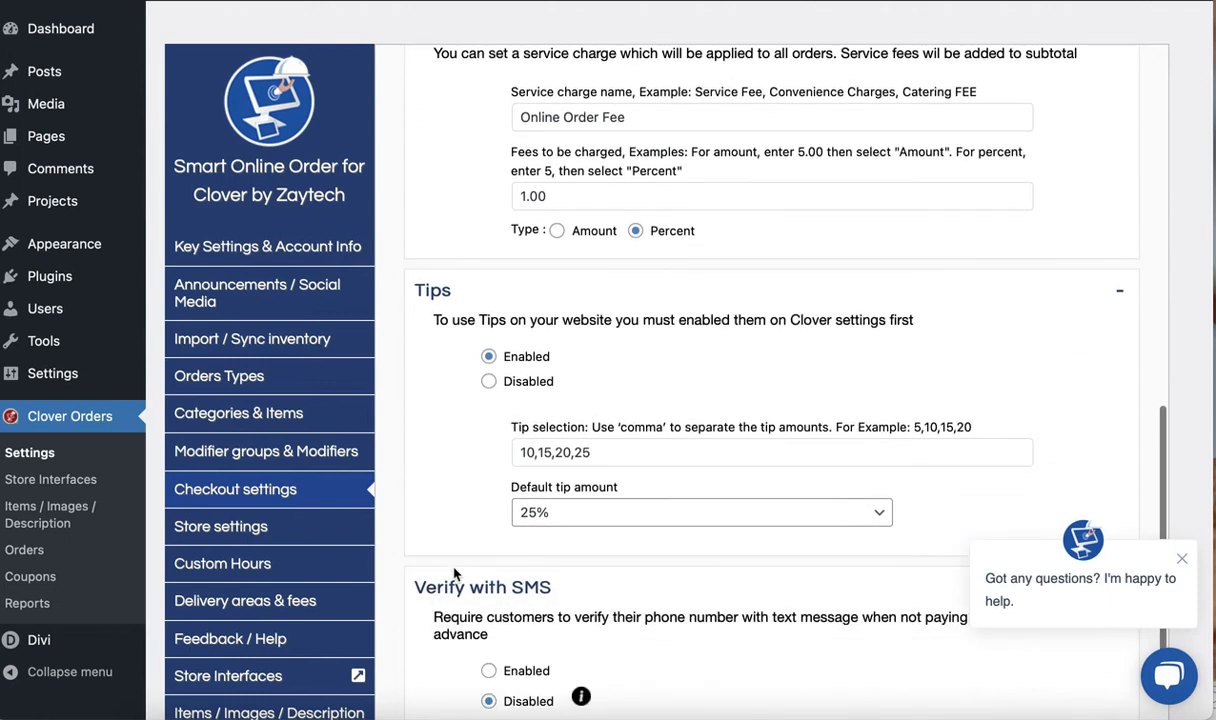
{"action": "left_click", "coordinate": [530, 512]}
{"action": "left_click", "coordinate": [557, 424]}
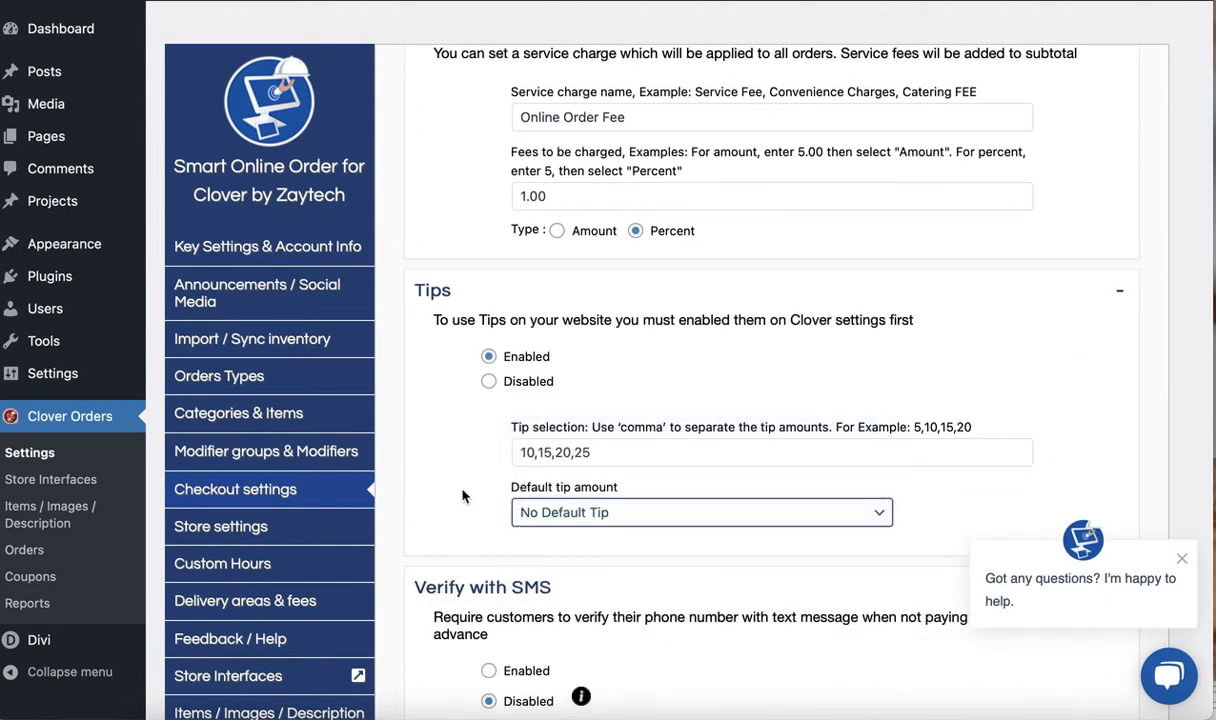
Replace the tip selection amounts in the Tips section with 15,30
{"action": "left_click_drag", "start_coordinate": [514, 452], "coordinate": [592, 451]}
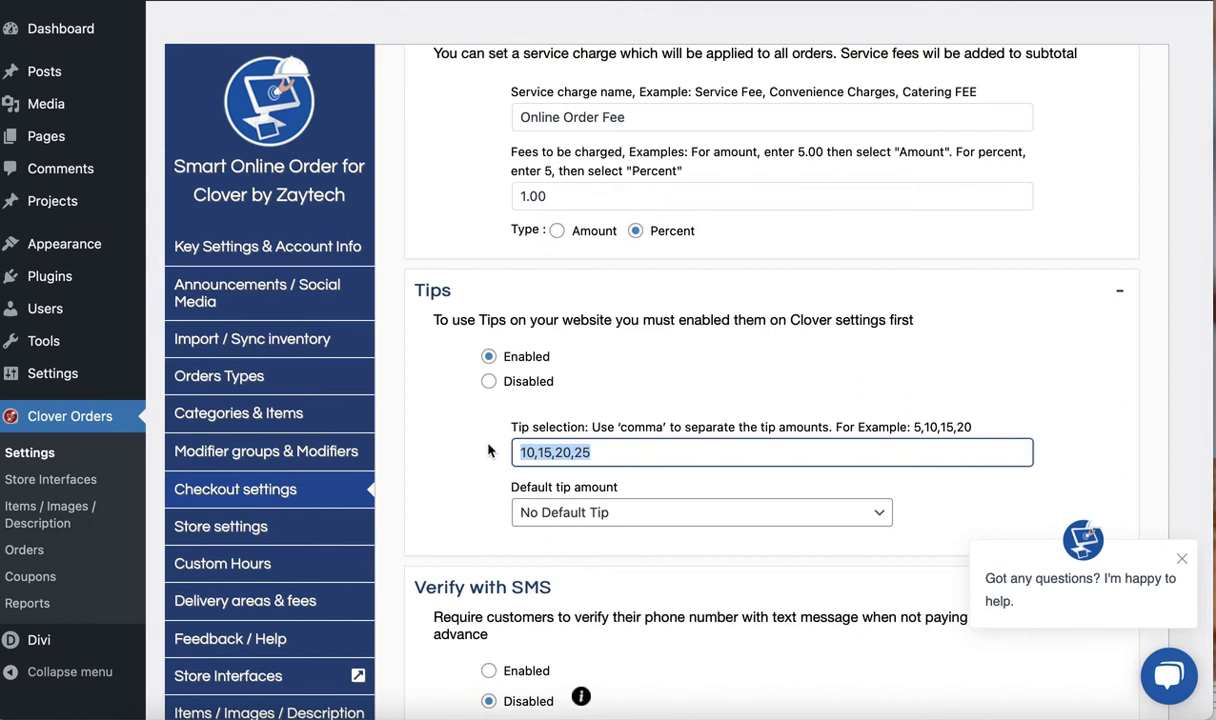
{"action": "type", "text": "15,30"}
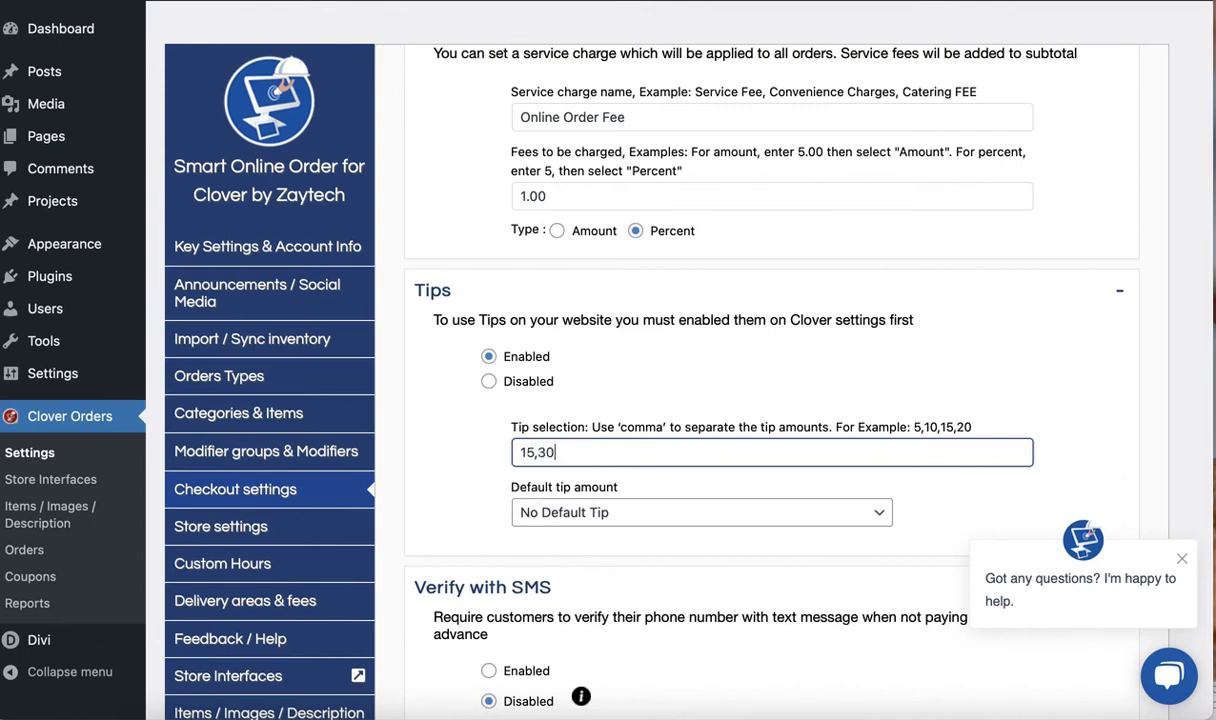
{"action": "left_click", "coordinate": [440, 475]}
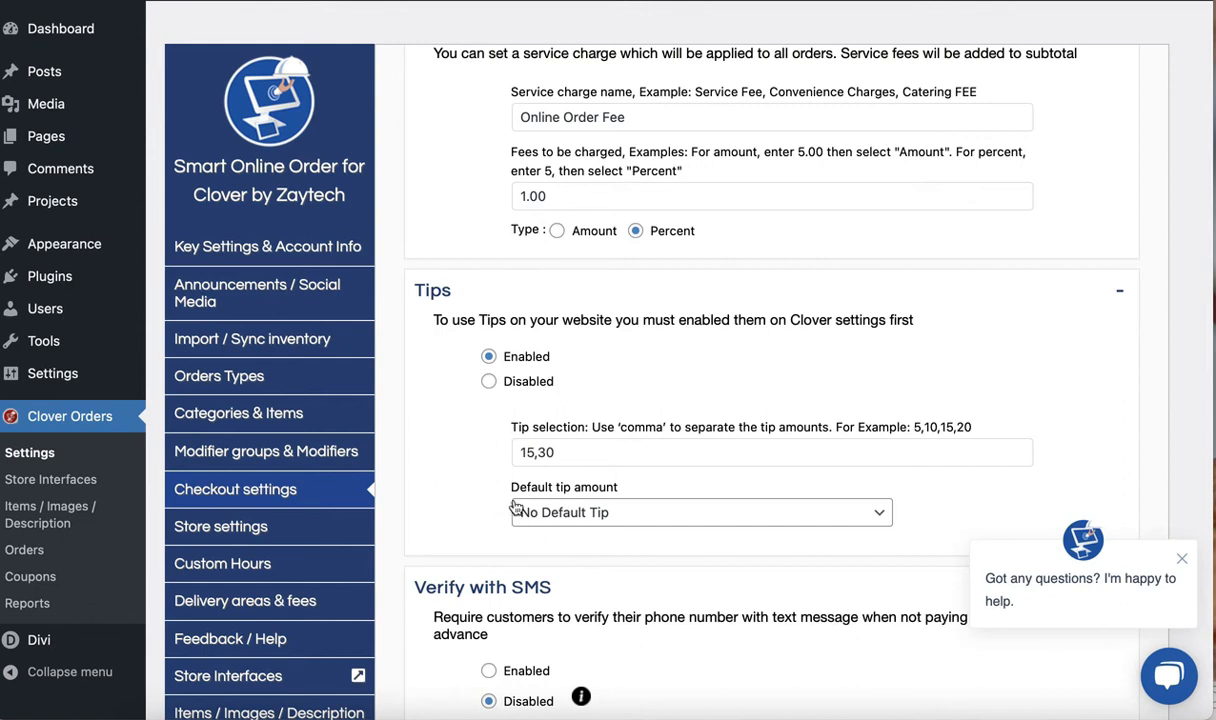
Try adding 32 as a third tip selection amount, and remove it again
{"action": "left_click", "coordinate": [558, 453]}
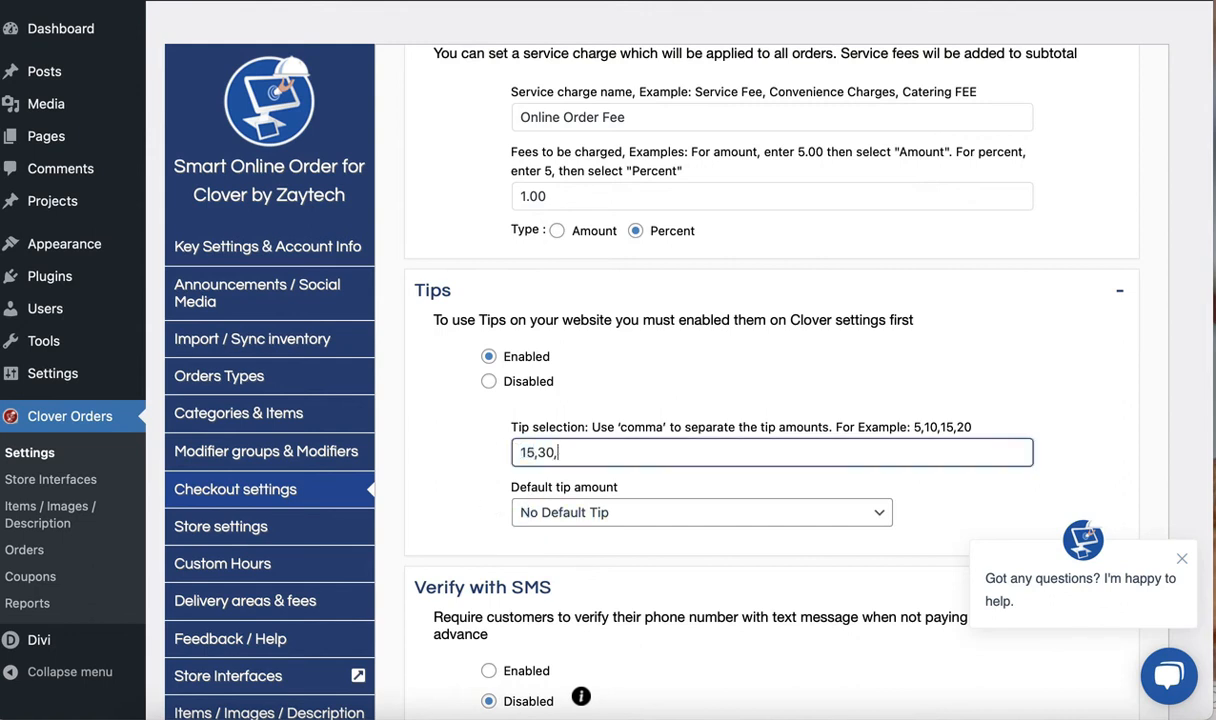
{"action": "type", "text": ",32"}
{"action": "key", "text": "BackSpace"}
{"action": "key", "text": "BackSpace"}
{"action": "key", "text": "BackSpace"}
Examine the Special instructions settings, and place the cursor in the Special Instructions field on the store's checkout page
{"action": "scroll", "coordinate": [426, 620], "scroll_direction": "down", "scroll_amount": 5}
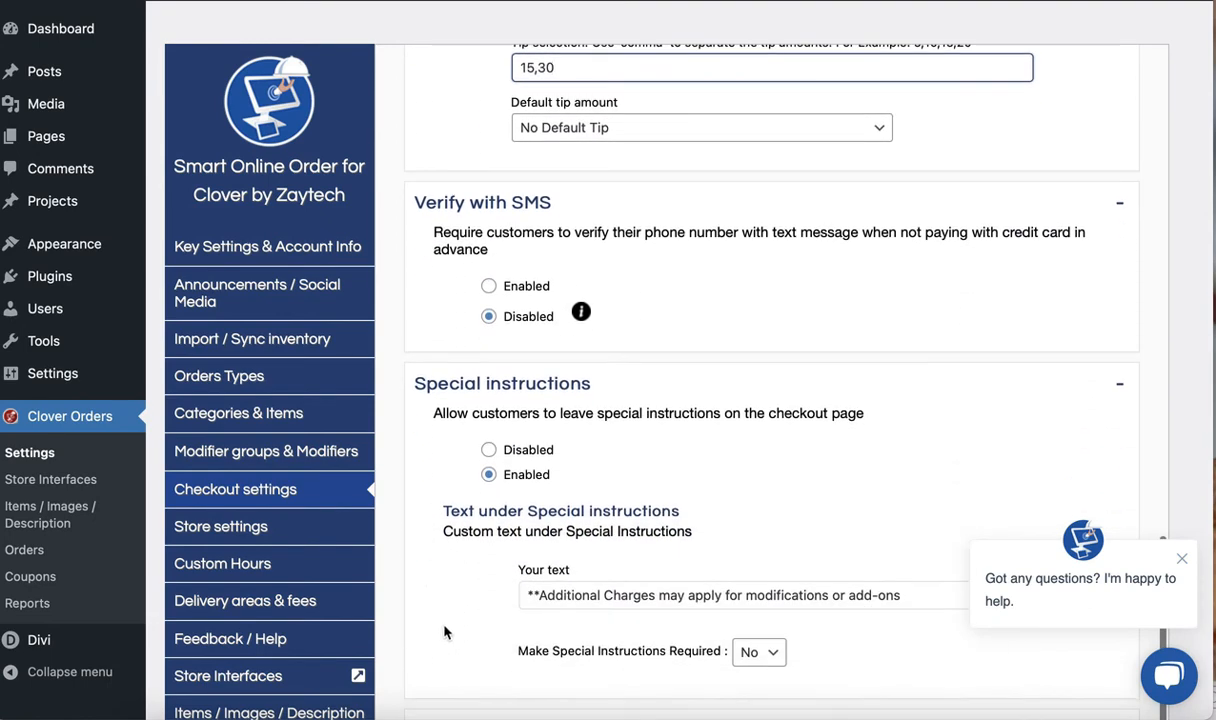
{"action": "scroll", "coordinate": [445, 632], "scroll_direction": "down", "scroll_amount": 2}
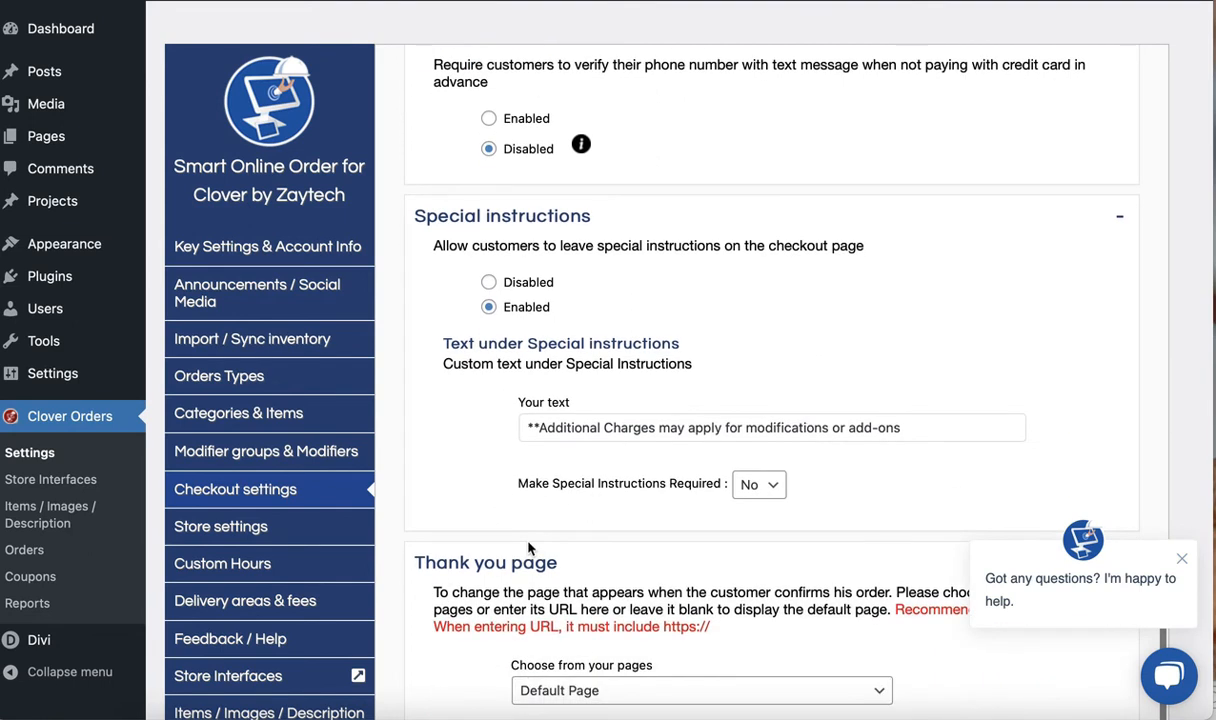
{"action": "scroll", "coordinate": [529, 548], "scroll_direction": "down", "scroll_amount": 1}
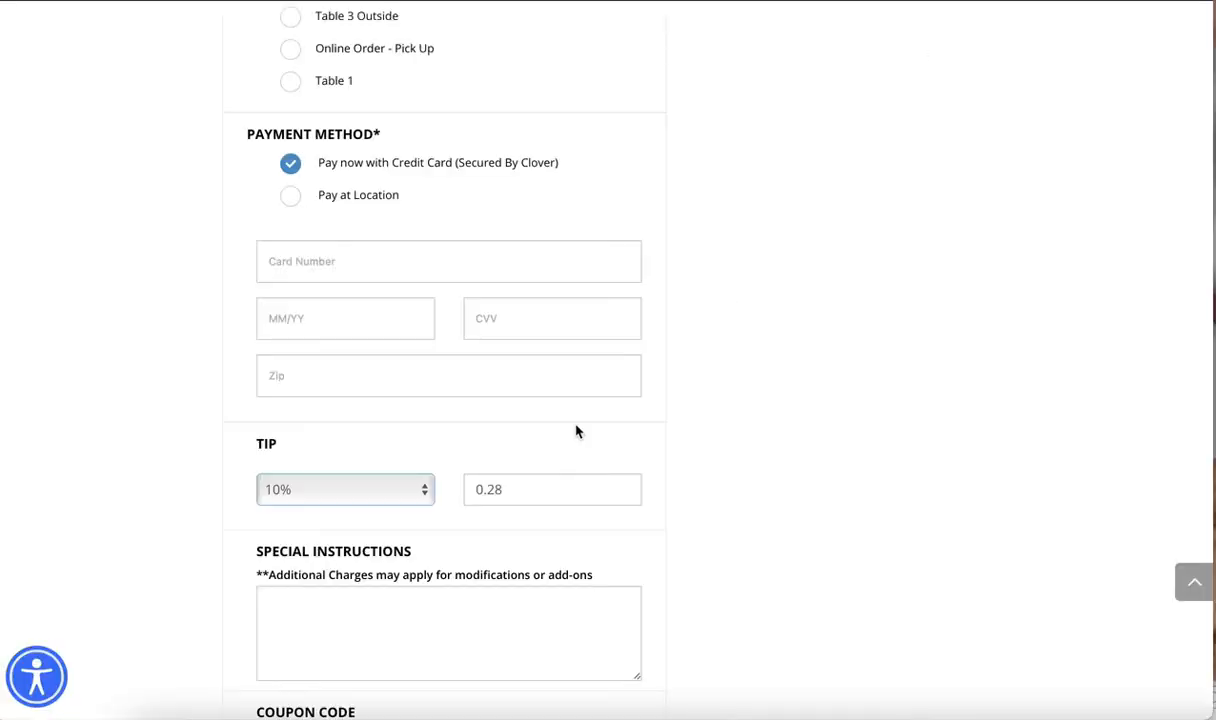
{"action": "scroll", "coordinate": [576, 430], "scroll_direction": "down", "scroll_amount": 4}
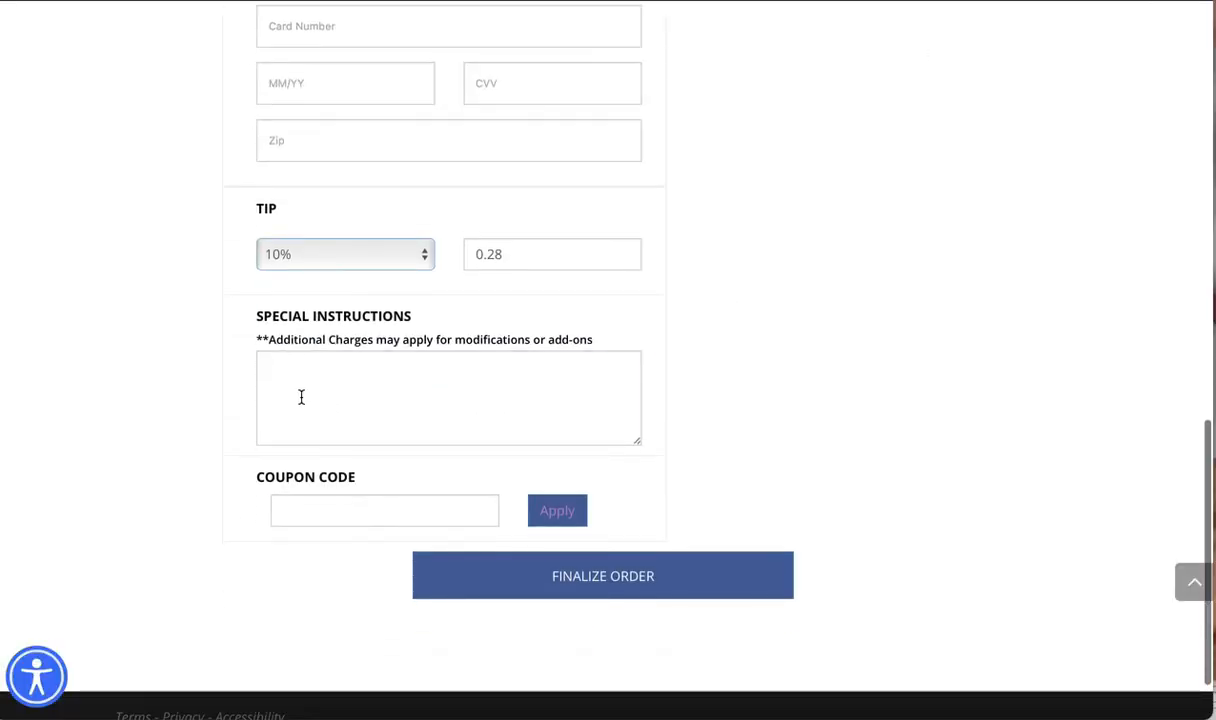
{"action": "left_click", "coordinate": [299, 396]}
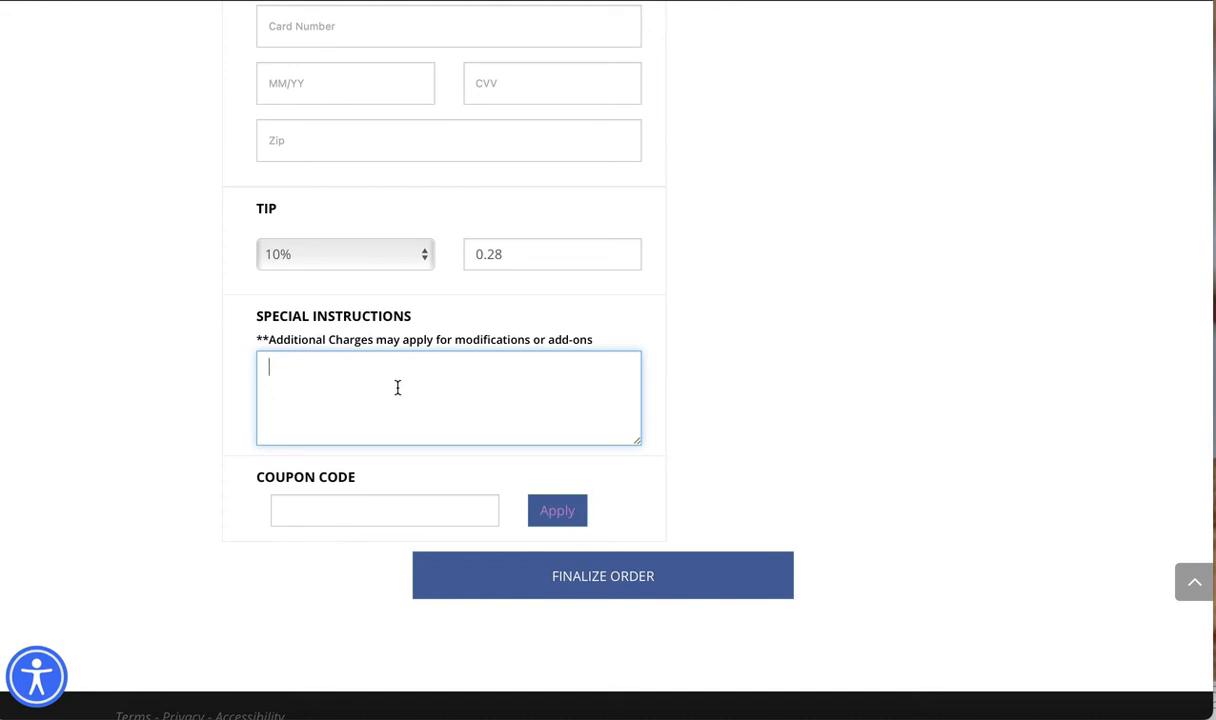
{"action": "type", "text": "."}
{"action": "key", "text": "BackSpace"}
{"action": "type", "text": "the"}
{"action": "key", "text": "BackSpace"}
{"action": "key", "text": "BackSpace"}
Highlight the additional-charges note for Special Instructions on the checkout page, and enter Redhawks team as the special instruction
{"action": "left_click_drag", "start_coordinate": [270, 340], "coordinate": [388, 333]}
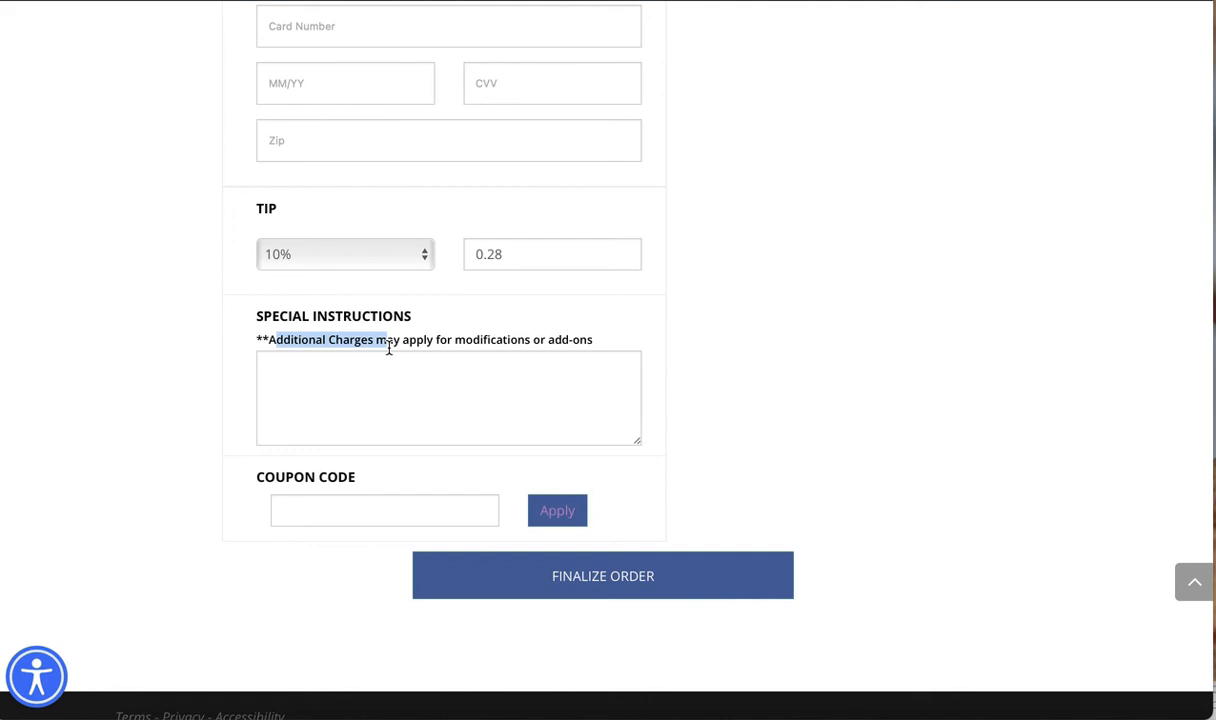
{"action": "left_click", "coordinate": [388, 339]}
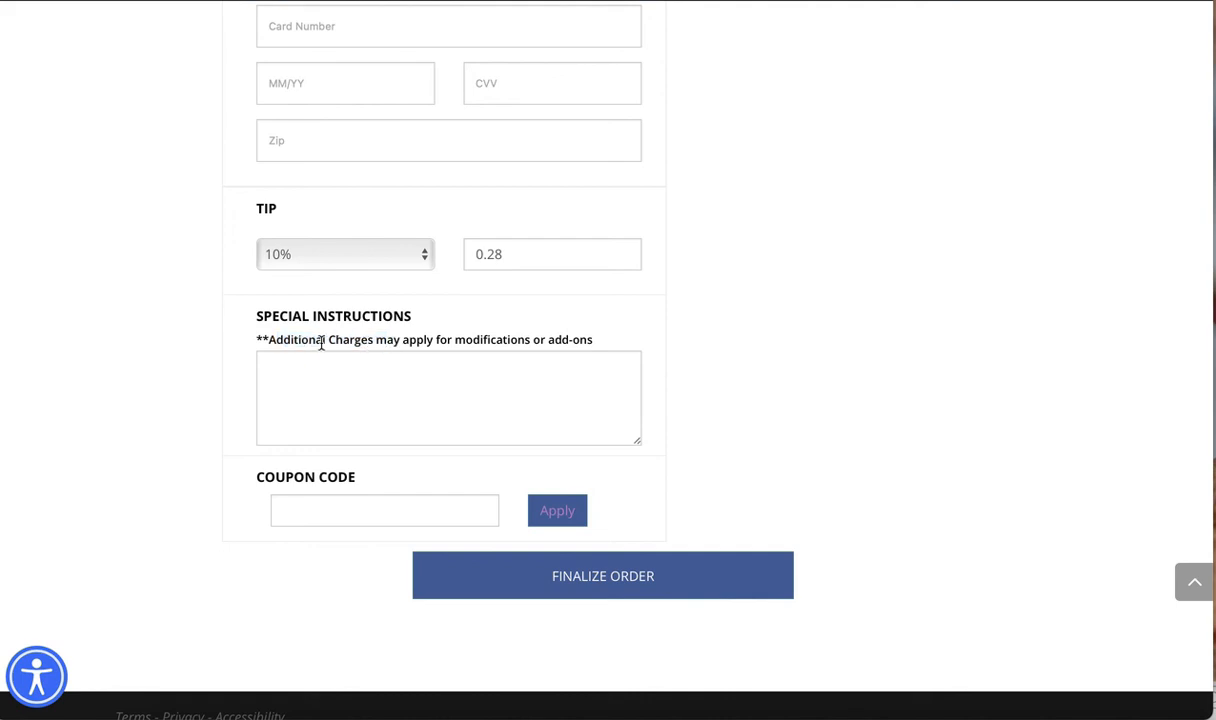
{"action": "left_click_drag", "start_coordinate": [269, 339], "coordinate": [493, 339]}
{"action": "left_click", "coordinate": [454, 383]}
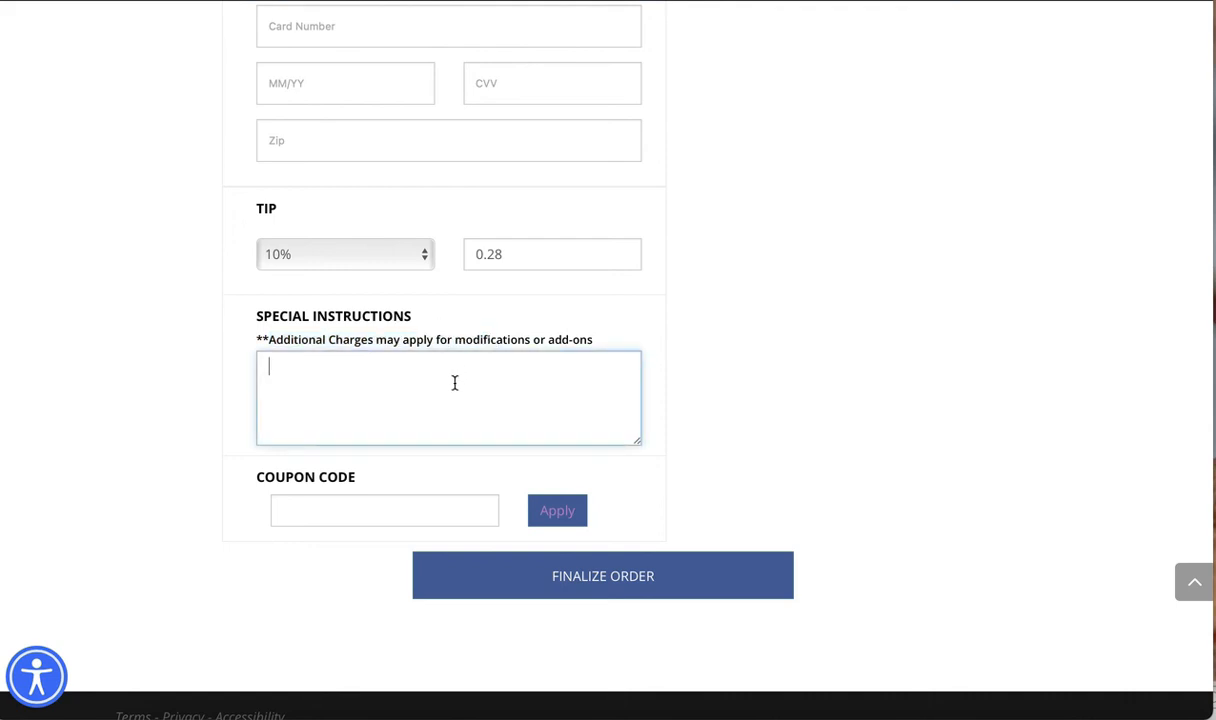
{"action": "type", "text": "Redhawks team"}
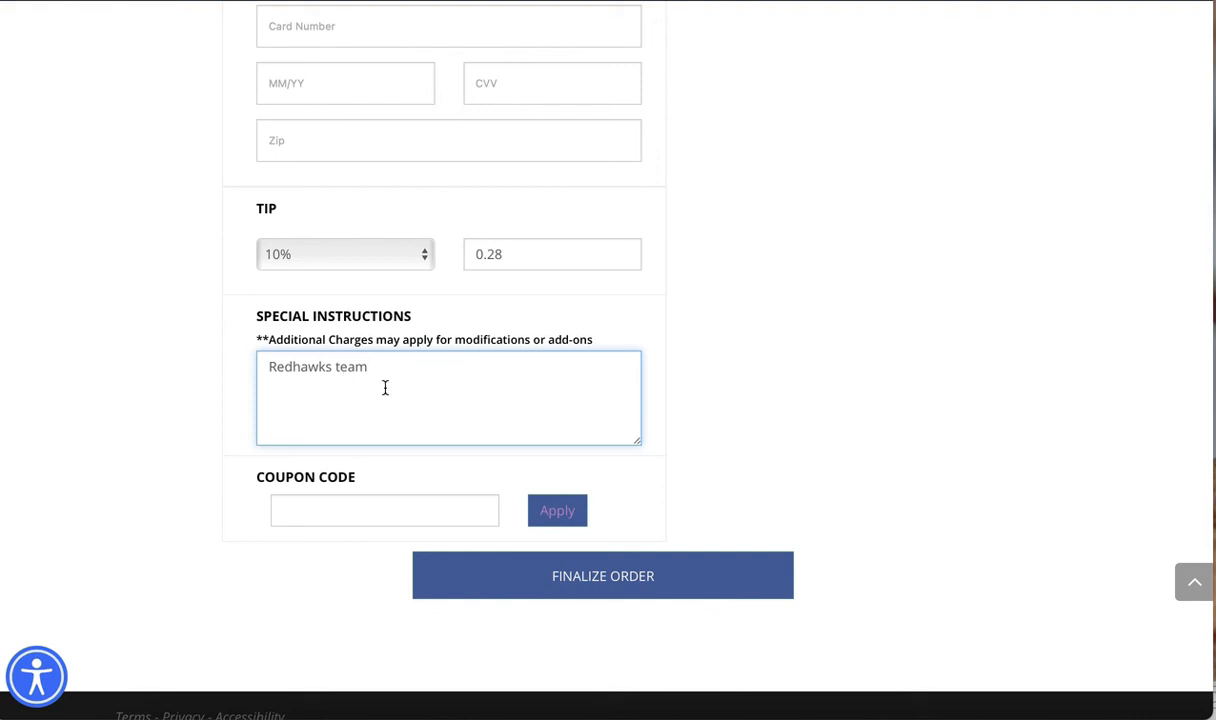
{"action": "left_click_drag", "start_coordinate": [373, 367], "coordinate": [249, 358]}
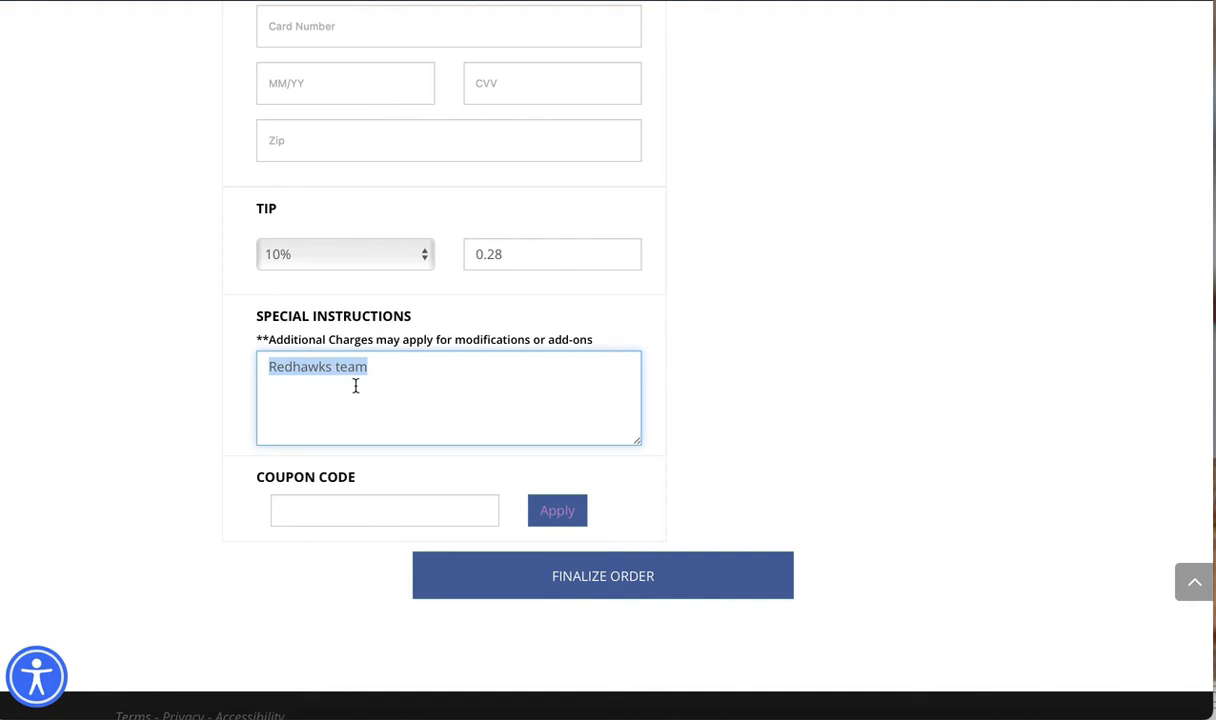
{"action": "left_click_drag", "start_coordinate": [301, 339], "coordinate": [262, 368]}
{"action": "left_click", "coordinate": [416, 402]}
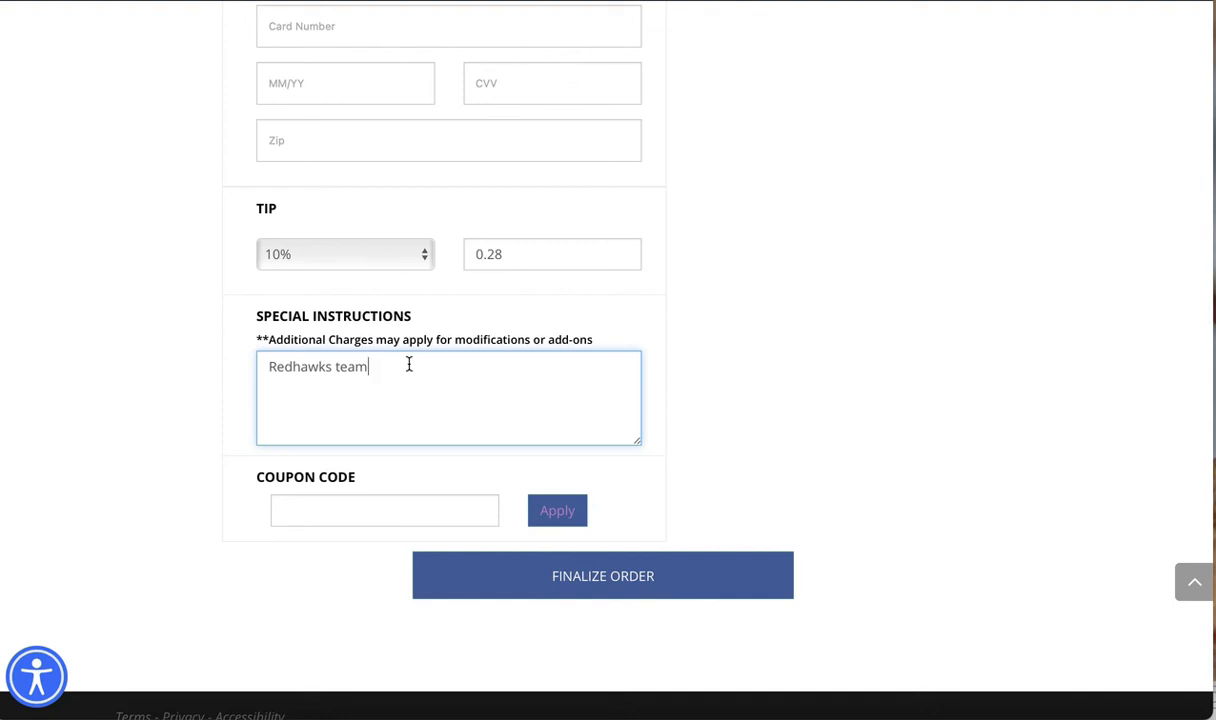
{"action": "left_click_drag", "start_coordinate": [386, 367], "coordinate": [262, 367]}
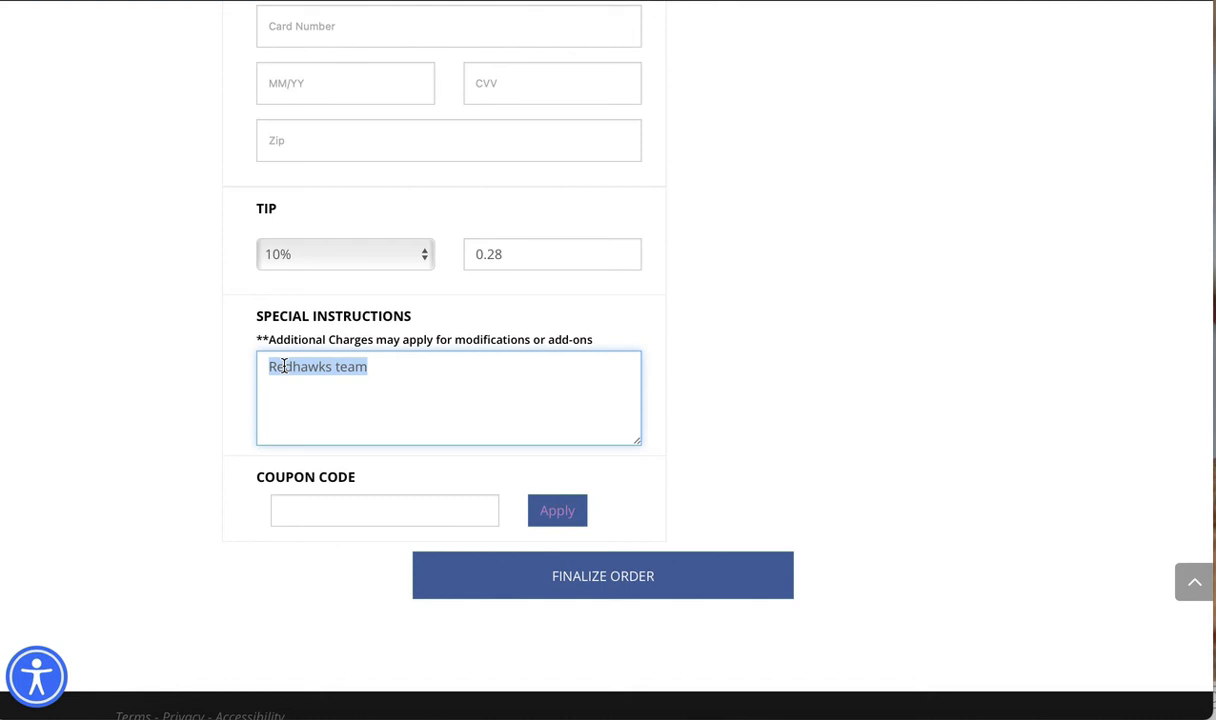
{"action": "left_click", "coordinate": [399, 373]}
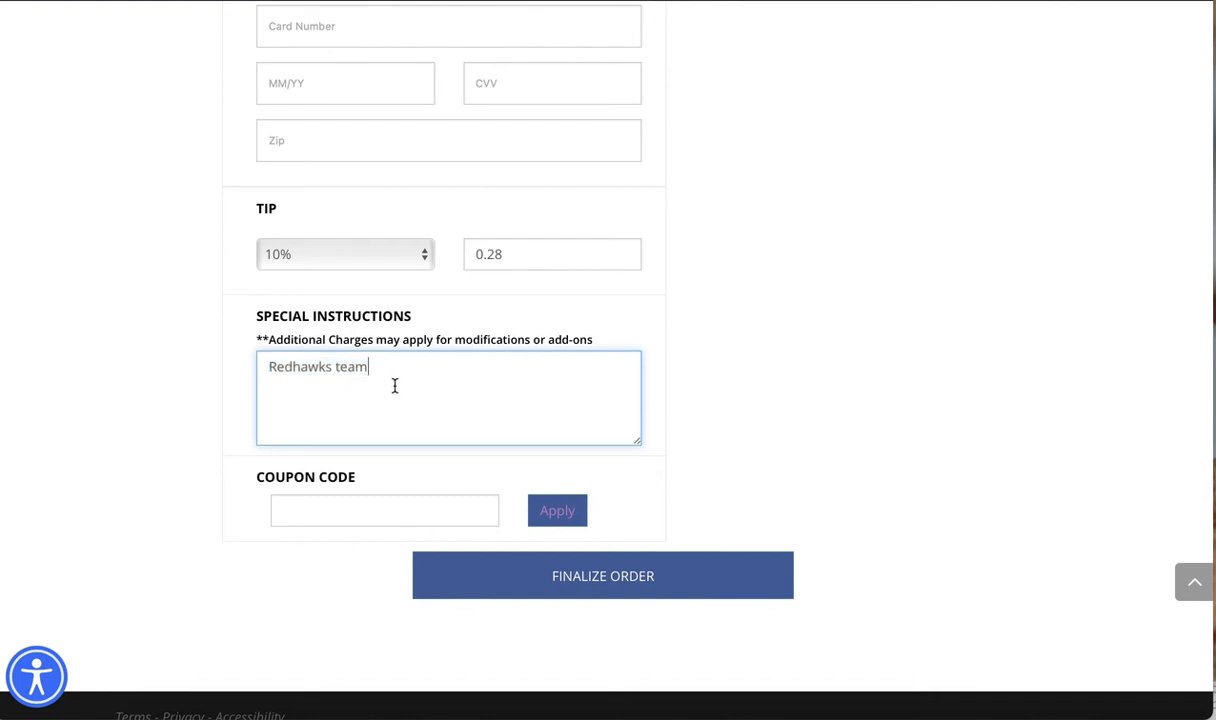
{"action": "scroll", "coordinate": [395, 386], "scroll_direction": "down", "scroll_amount": 1}
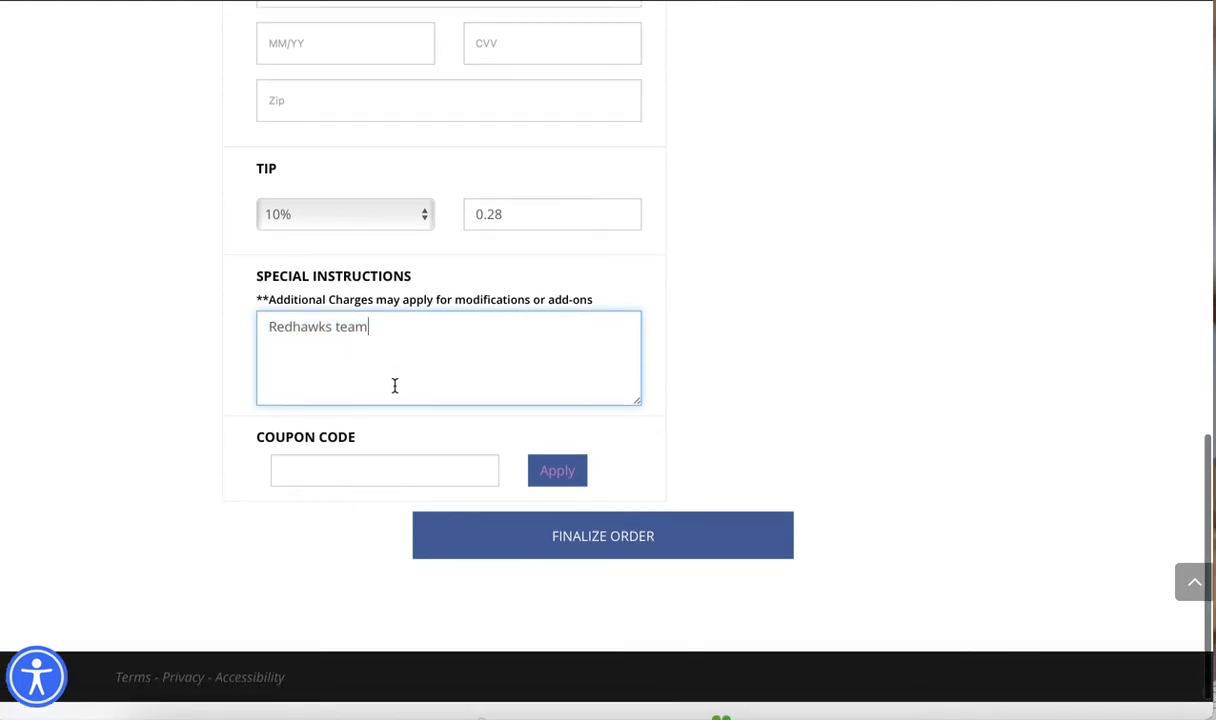
{"action": "scroll", "coordinate": [395, 386], "scroll_direction": "up", "scroll_amount": 1}
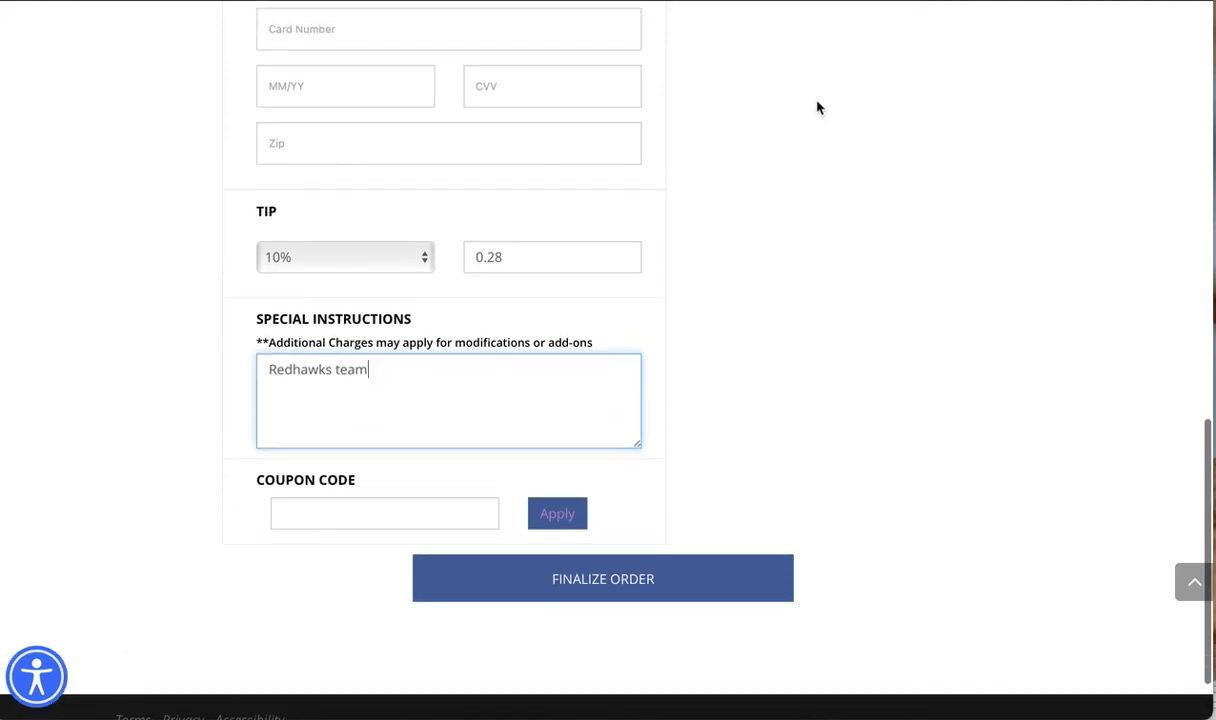
Return to the Checkout settings in WordPress and view the pages that can be chosen for the Thank you page
{"action": "left_click", "coordinate": [1026, 1]}
{"action": "scroll", "coordinate": [629, 375], "scroll_direction": "down", "scroll_amount": 5}
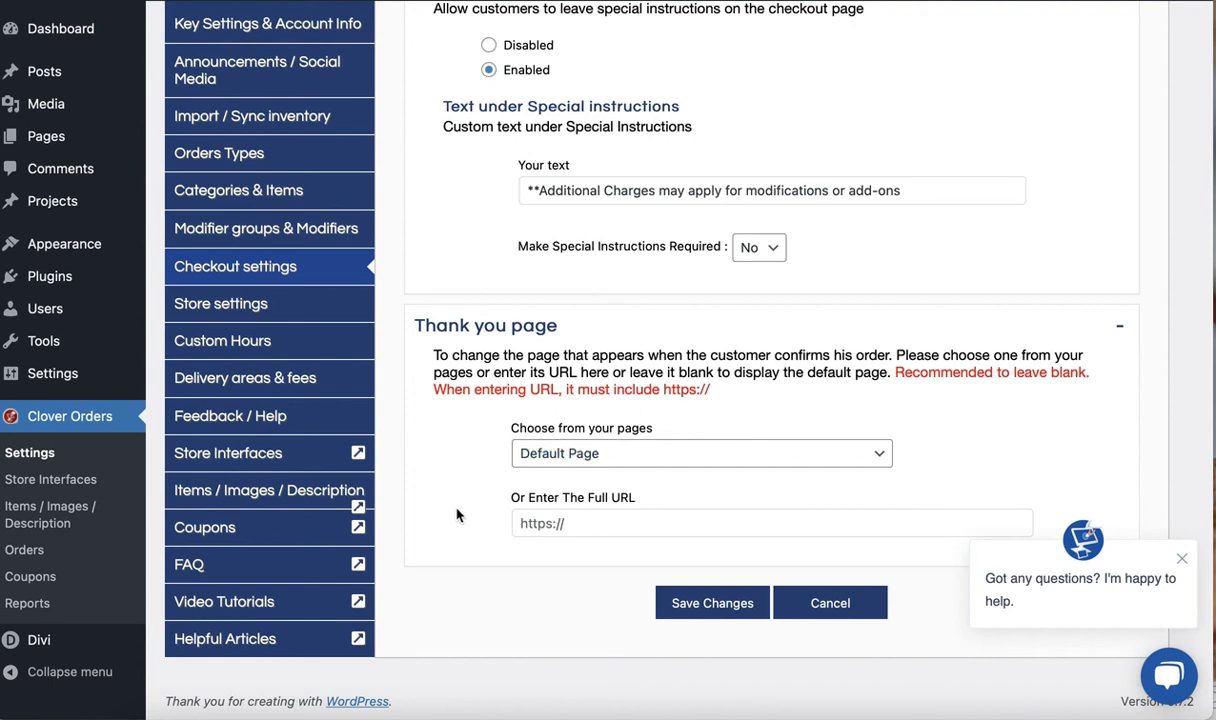
{"action": "left_click", "coordinate": [553, 454]}
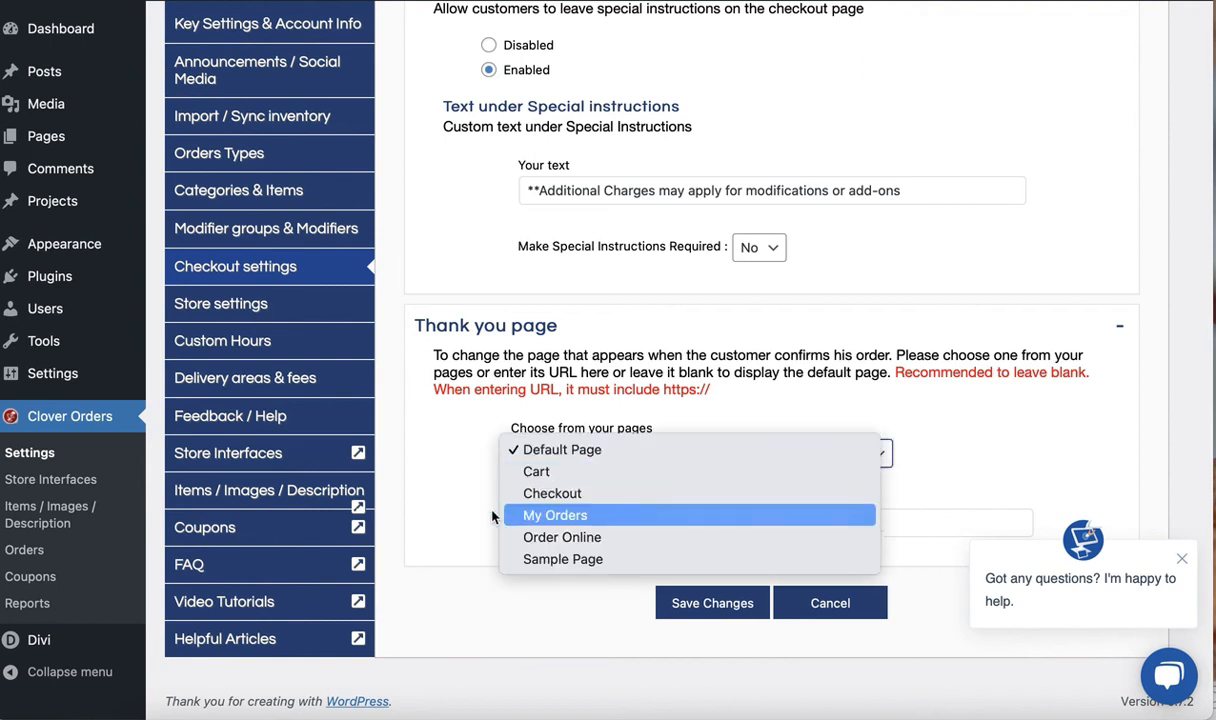
{"action": "left_click", "coordinate": [436, 490]}
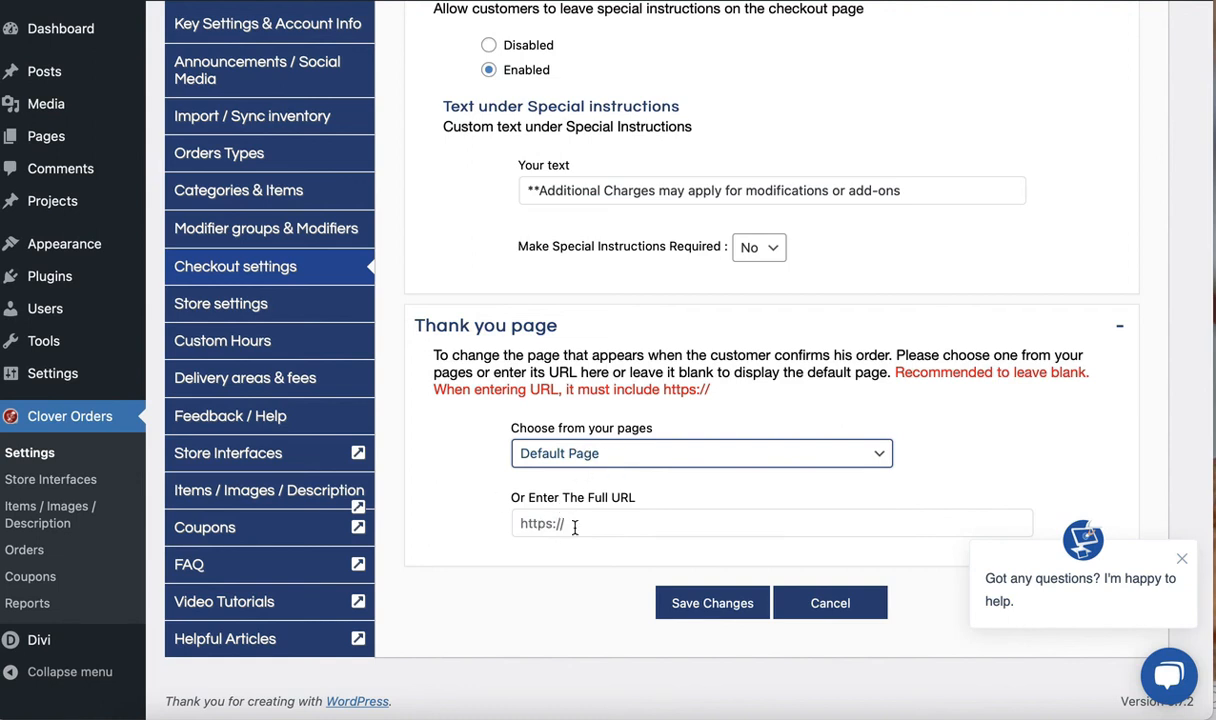
Go to the Store settings and examine the order acceptance, notification, track stock and alternate names sections
{"action": "left_click", "coordinate": [287, 303]}
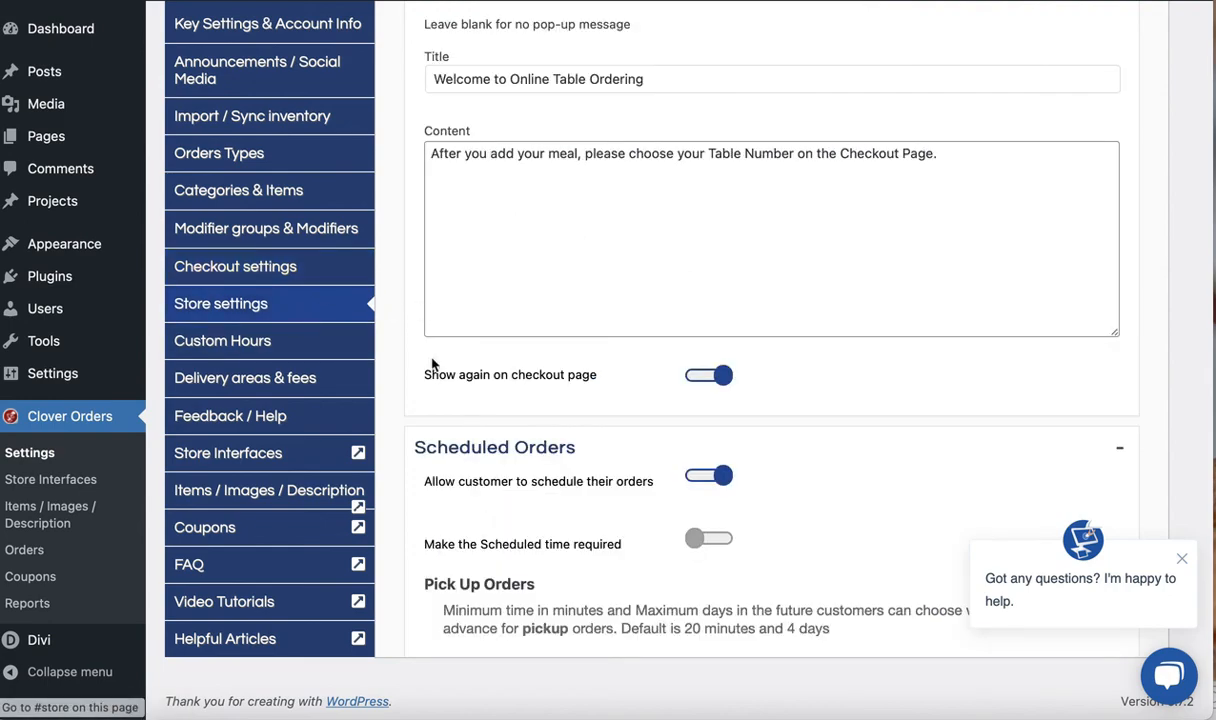
{"action": "scroll", "coordinate": [430, 378], "scroll_direction": "up", "scroll_amount": 5}
{"action": "scroll", "coordinate": [430, 378], "scroll_direction": "up", "scroll_amount": 15}
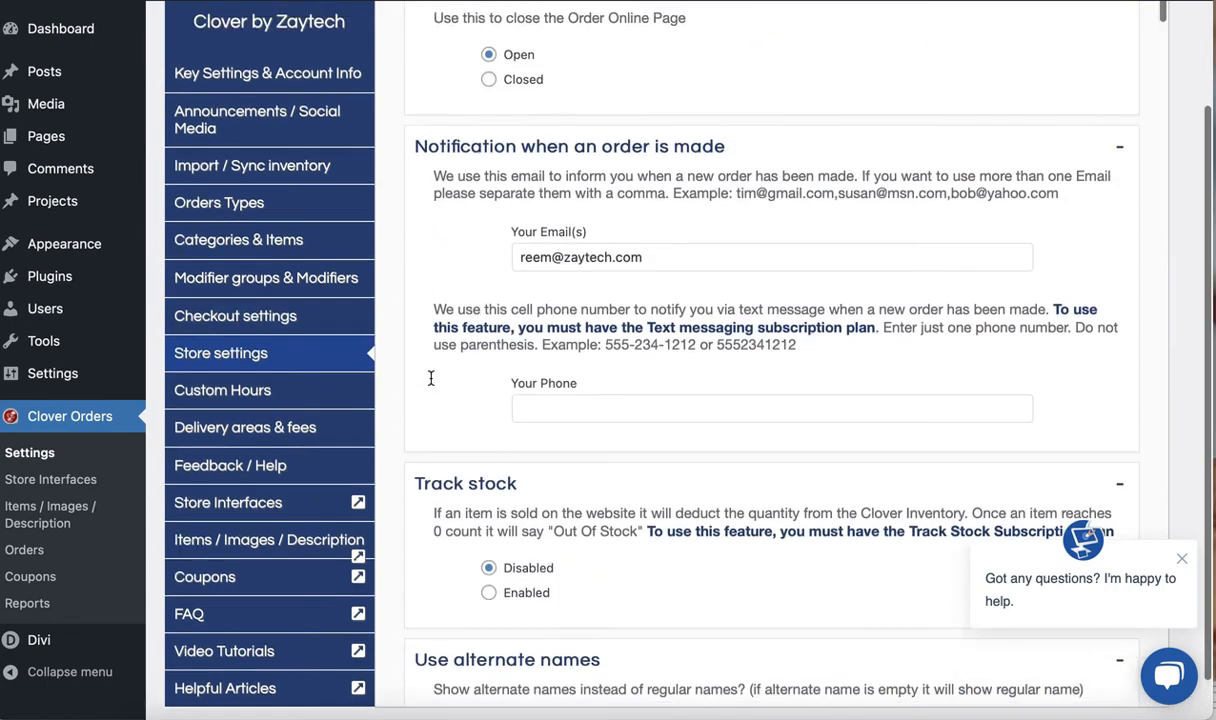
{"action": "scroll", "coordinate": [430, 378], "scroll_direction": "up", "scroll_amount": 1}
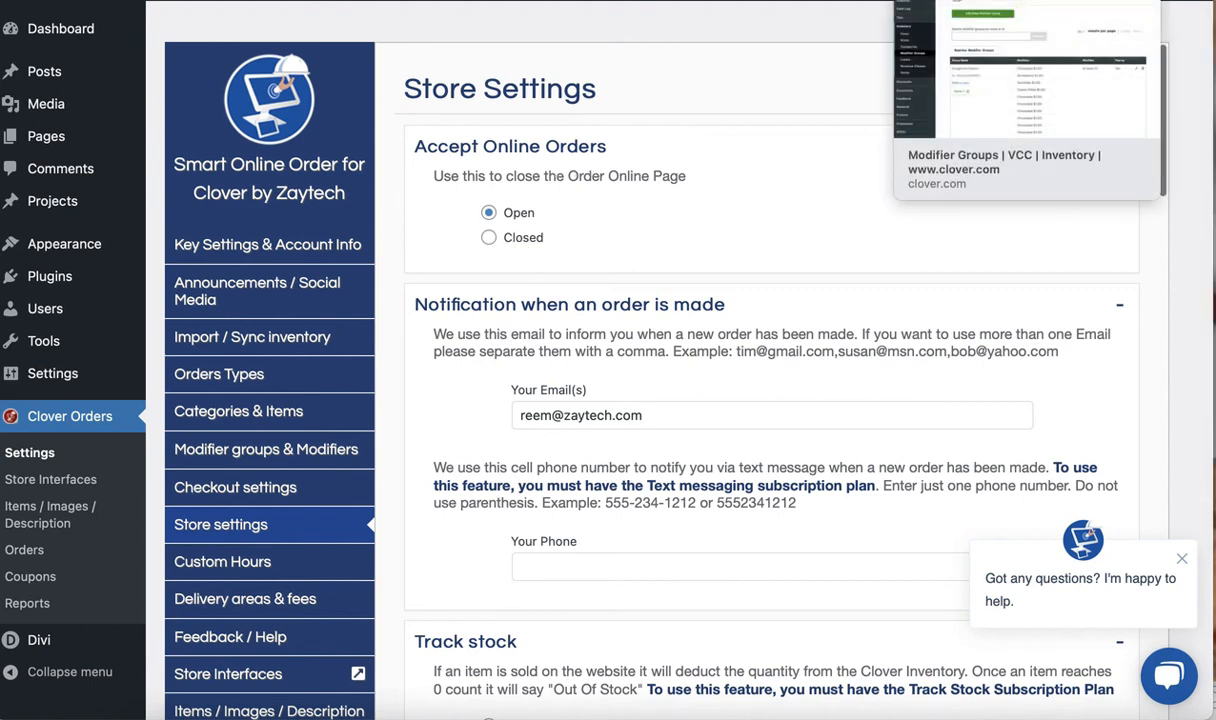
{"action": "scroll", "coordinate": [416, 486], "scroll_direction": "down", "scroll_amount": 5}
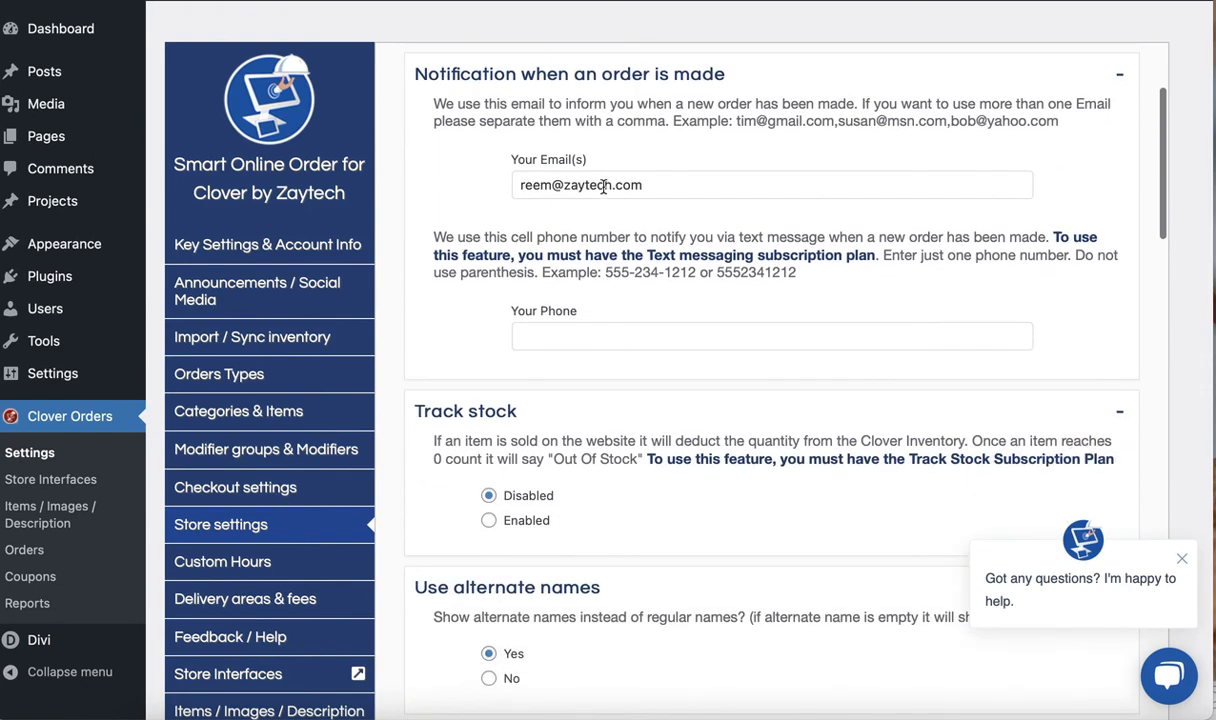
{"action": "scroll", "coordinate": [478, 372], "scroll_direction": "down", "scroll_amount": 1}
{"action": "scroll", "coordinate": [478, 372], "scroll_direction": "down", "scroll_amount": 3}
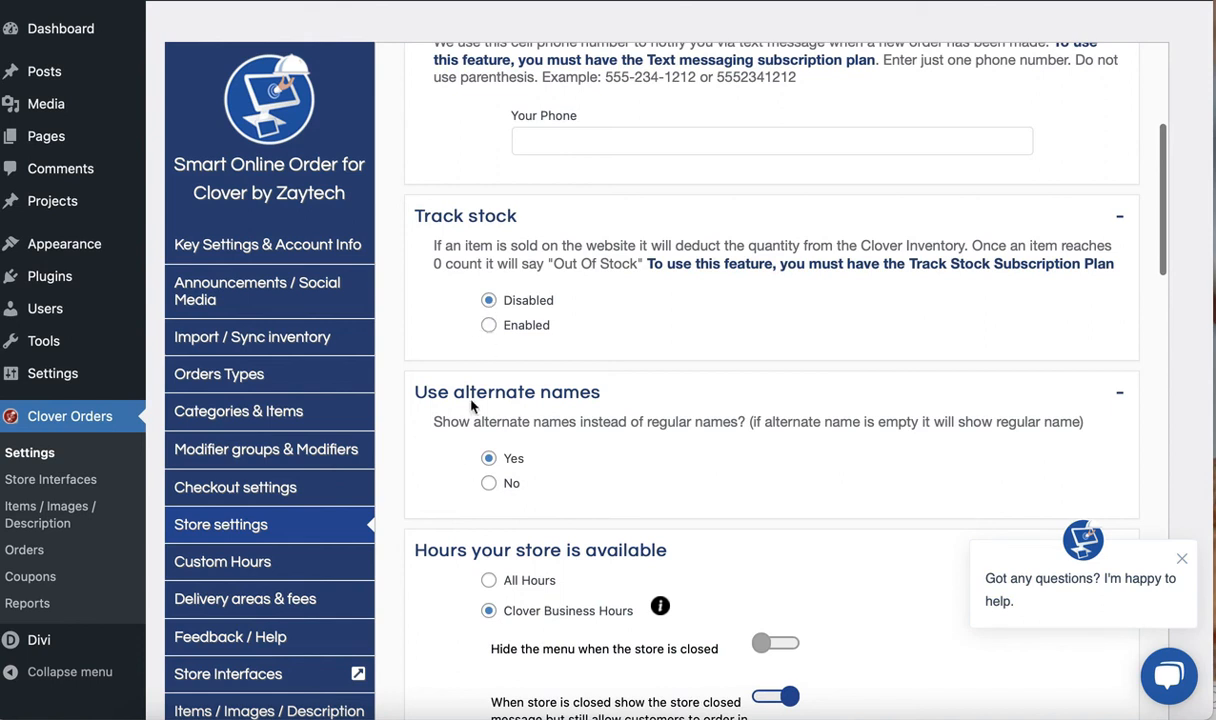
{"action": "scroll", "coordinate": [446, 446], "scroll_direction": "down", "scroll_amount": 2}
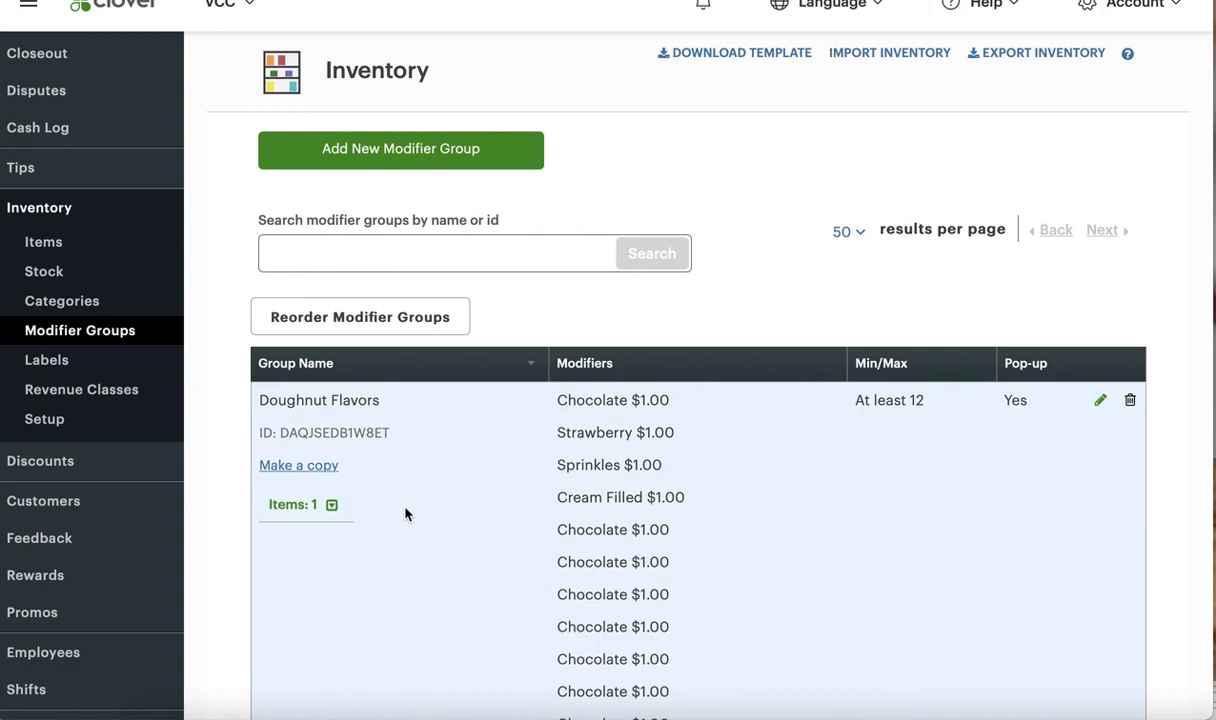
In Clover's item inventory, open 12 FLAV LATTE for editing and enter Latte Flav 12 as its alternate name
{"action": "scroll", "coordinate": [407, 510], "scroll_direction": "down", "scroll_amount": 2}
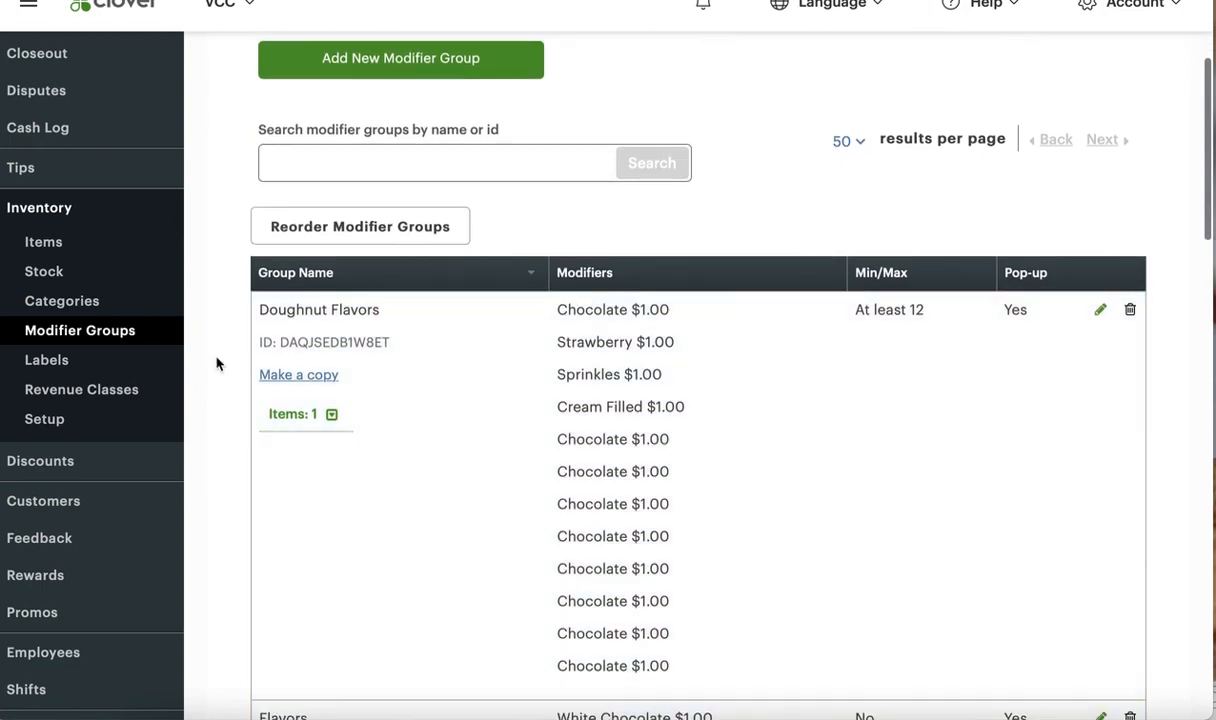
{"action": "left_click", "coordinate": [42, 241]}
{"action": "scroll", "coordinate": [783, 455], "scroll_direction": "down", "scroll_amount": 15}
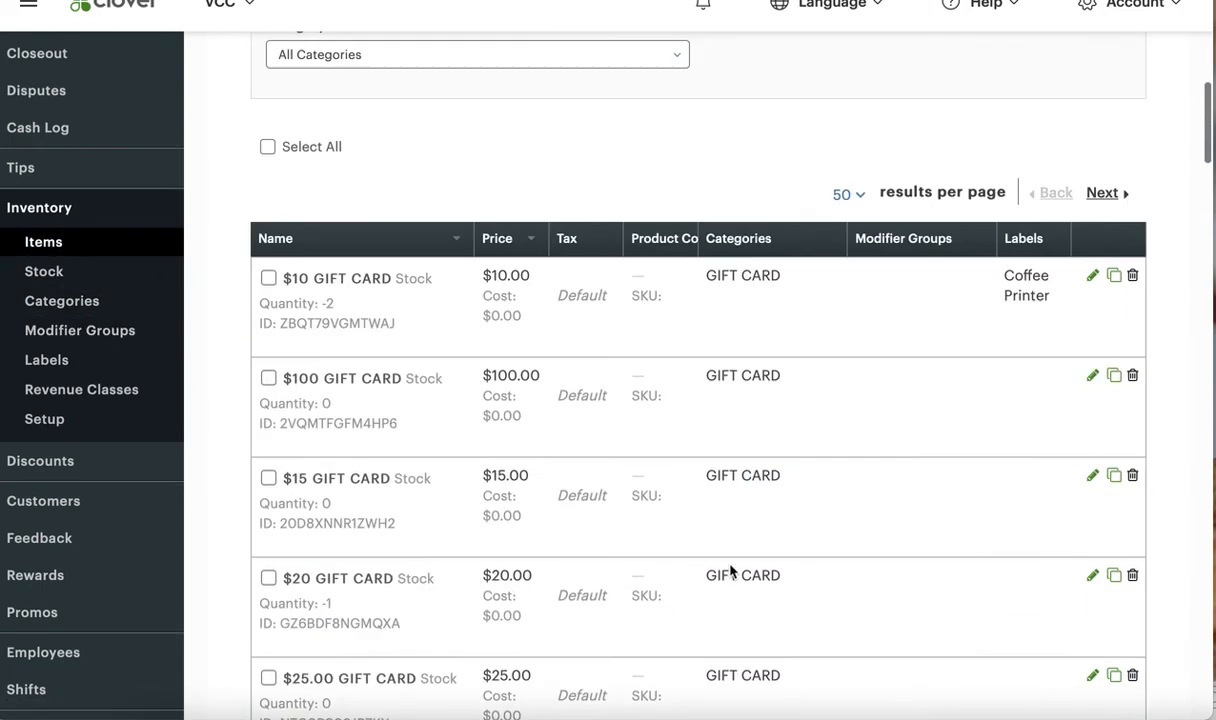
{"action": "scroll", "coordinate": [685, 568], "scroll_direction": "down", "scroll_amount": 8}
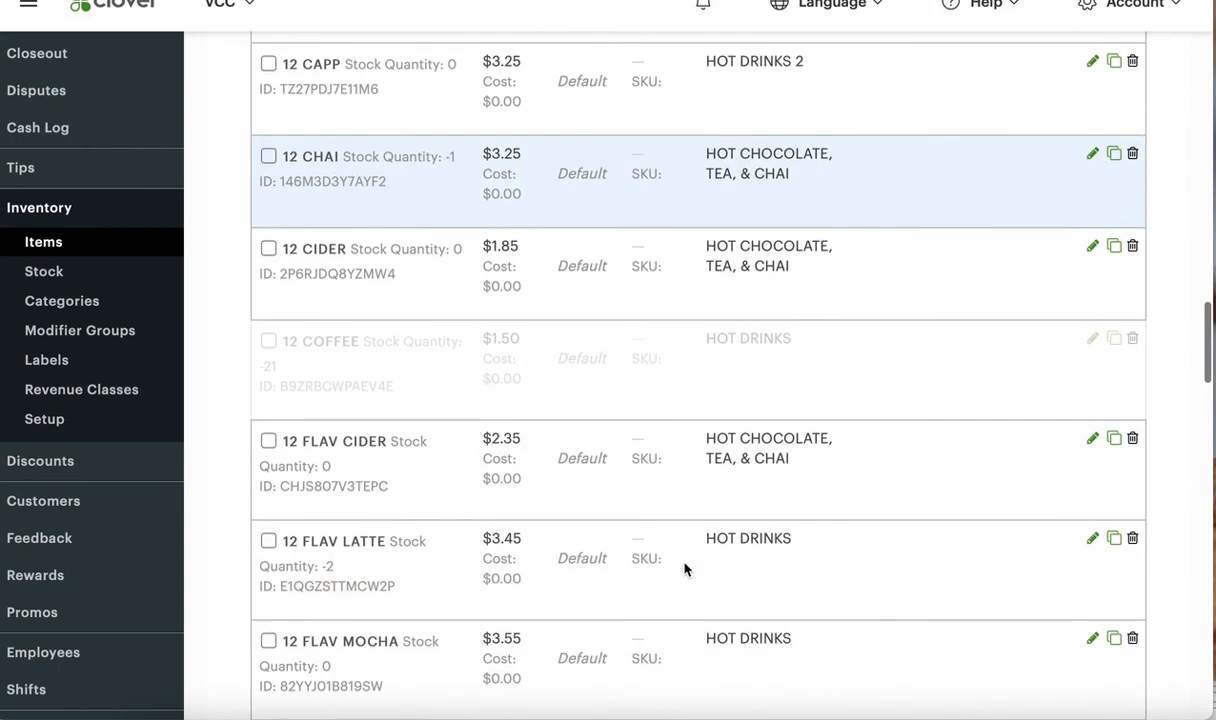
{"action": "scroll", "coordinate": [790, 575], "scroll_direction": "down", "scroll_amount": 1}
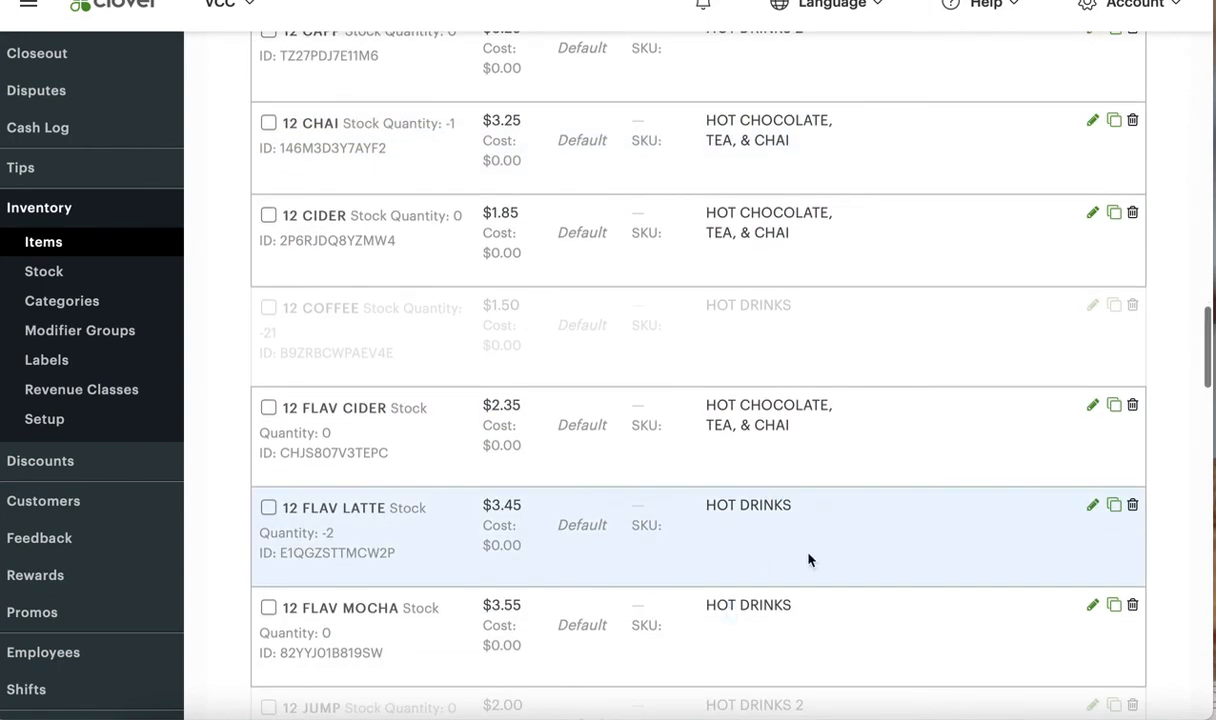
{"action": "left_click", "coordinate": [1092, 505]}
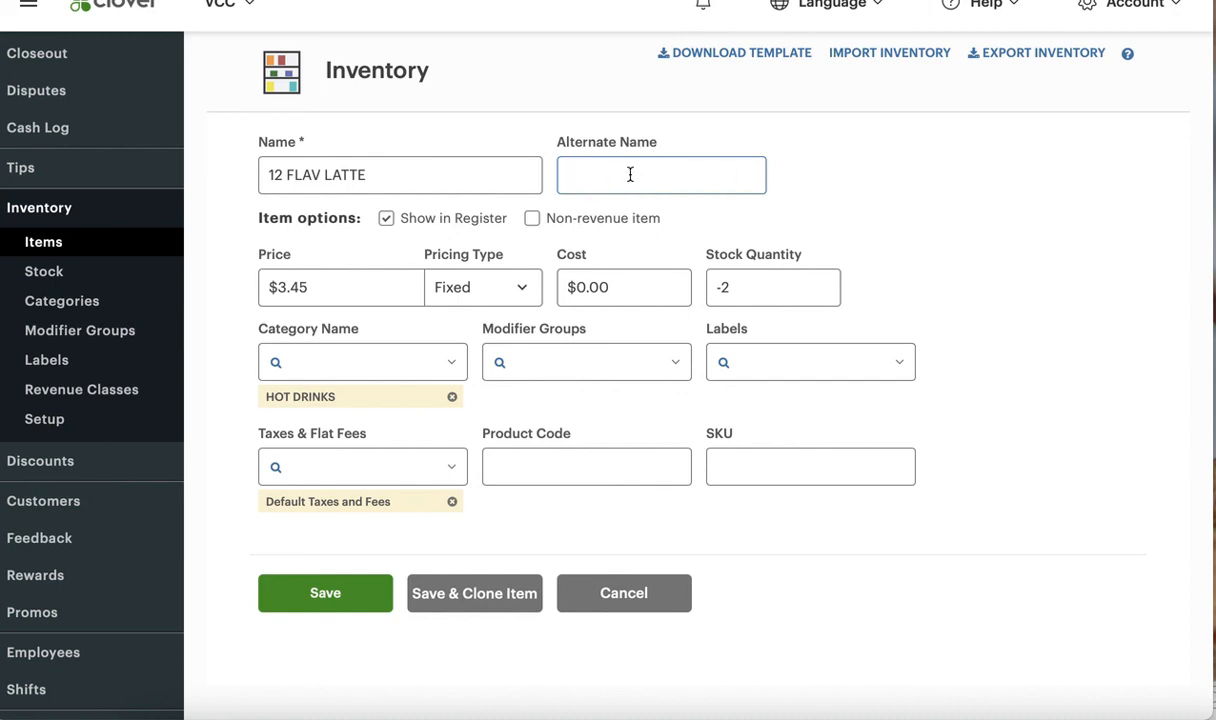
{"action": "type", "text": "Latte Flav 12"}
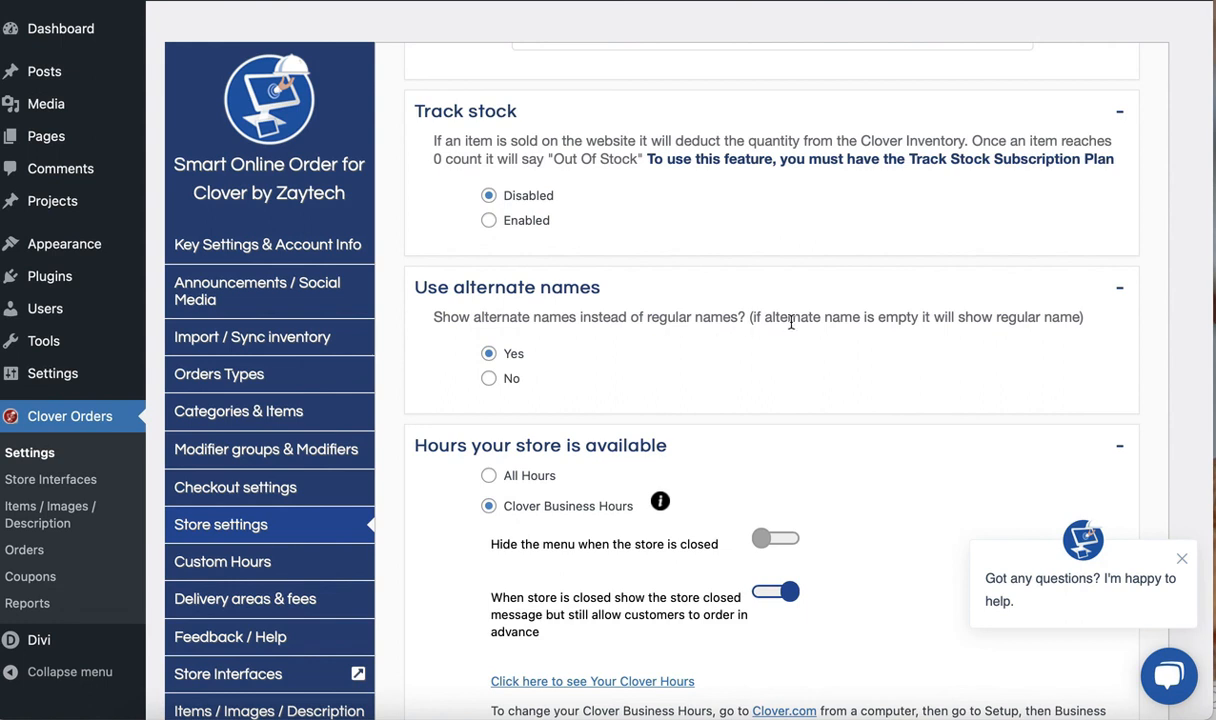
Back in the WordPress Store settings, examine the options under Hours your store is available
{"action": "scroll", "coordinate": [474, 470], "scroll_direction": "down", "scroll_amount": 1}
{"action": "scroll", "coordinate": [474, 470], "scroll_direction": "down", "scroll_amount": 1}
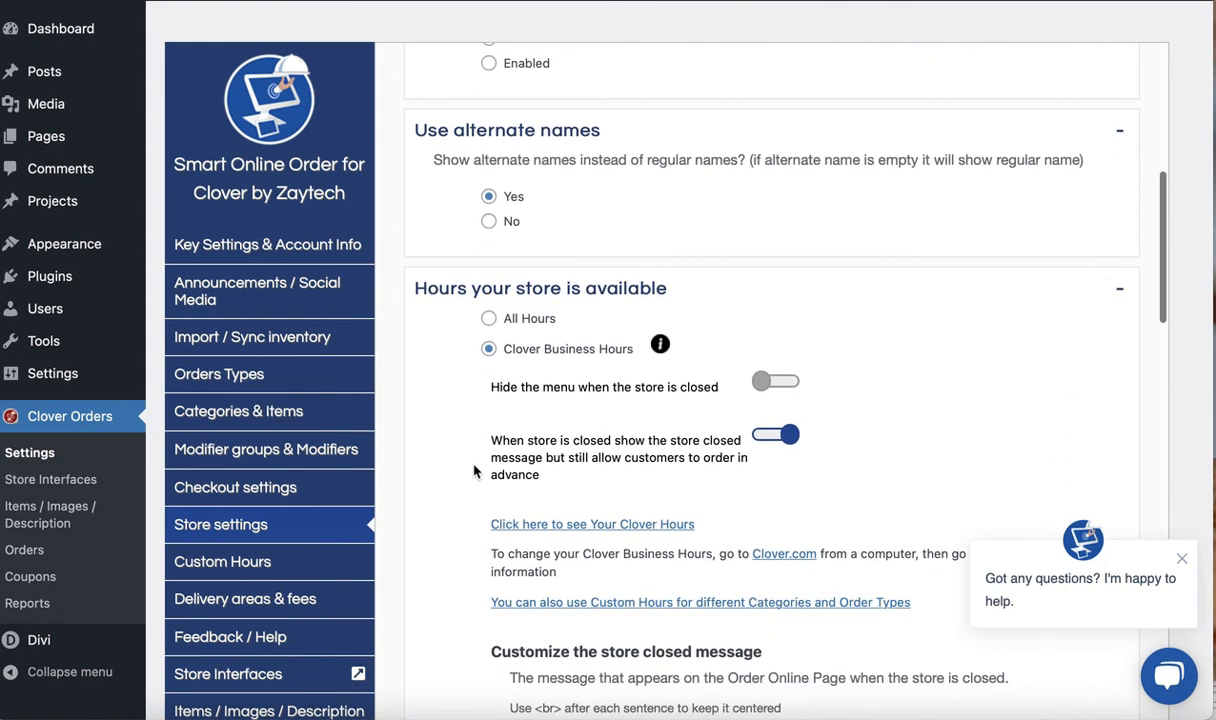
{"action": "mouse_move", "coordinate": [664, 346]}
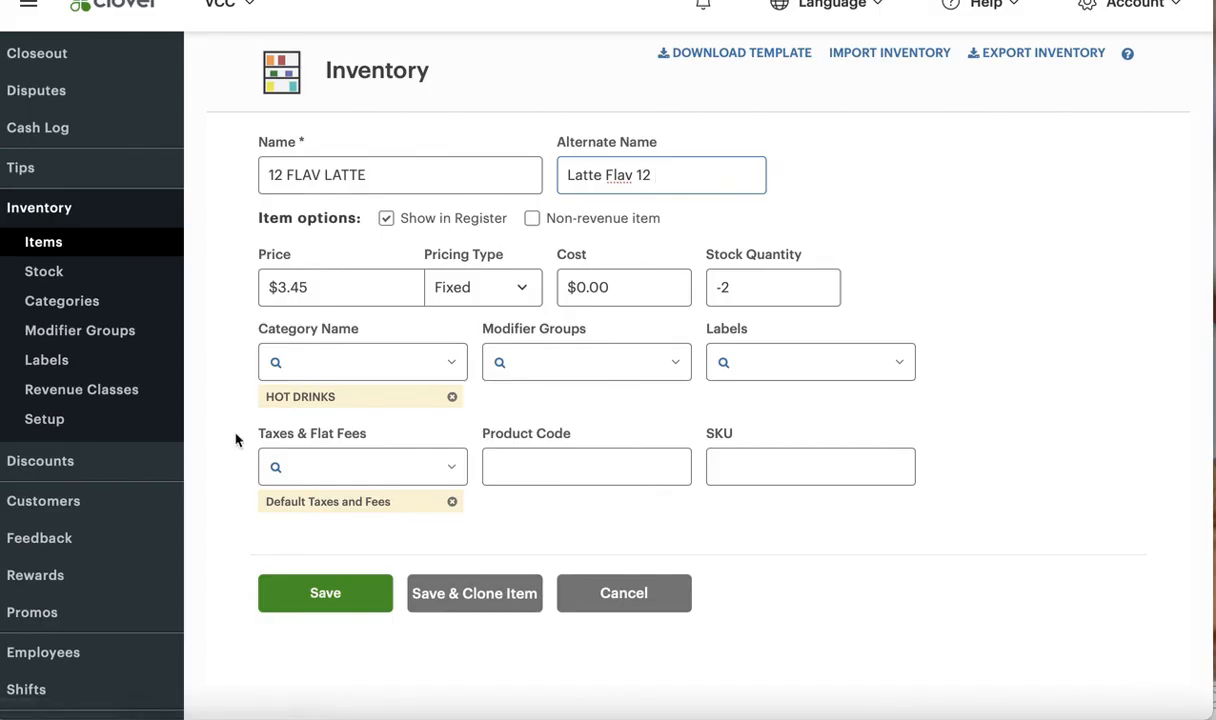
Switch to Clover and open the Business Information page from Account & Setup
{"action": "scroll", "coordinate": [117, 516], "scroll_direction": "down", "scroll_amount": 5}
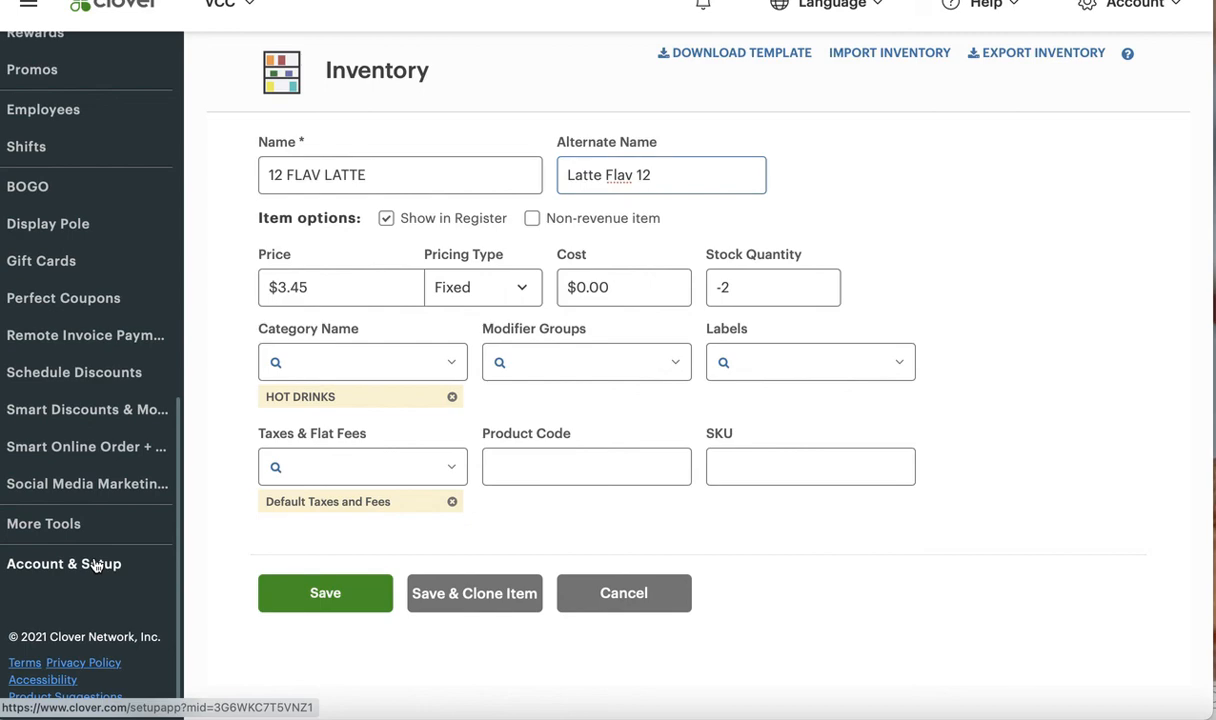
{"action": "left_click", "coordinate": [108, 559]}
{"action": "scroll", "coordinate": [408, 497], "scroll_direction": "down", "scroll_amount": 3}
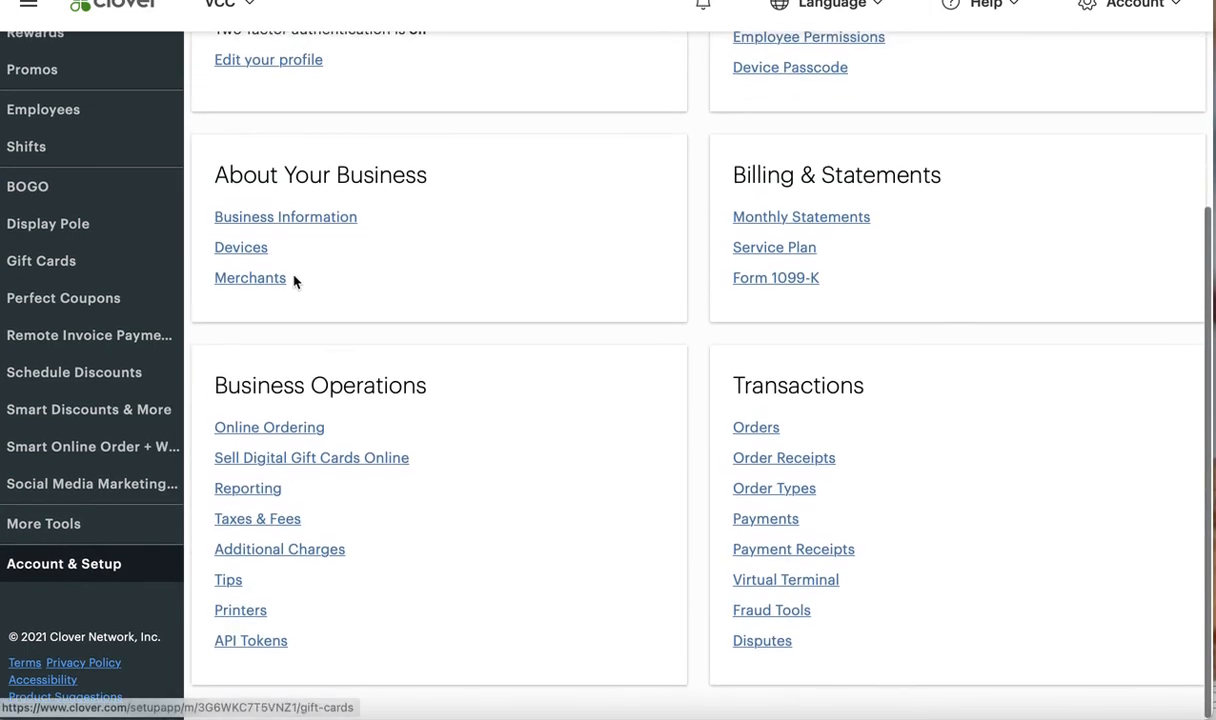
{"action": "left_click_drag", "start_coordinate": [358, 217], "coordinate": [421, 209]}
{"action": "left_click_drag", "start_coordinate": [209, 388], "coordinate": [427, 388]}
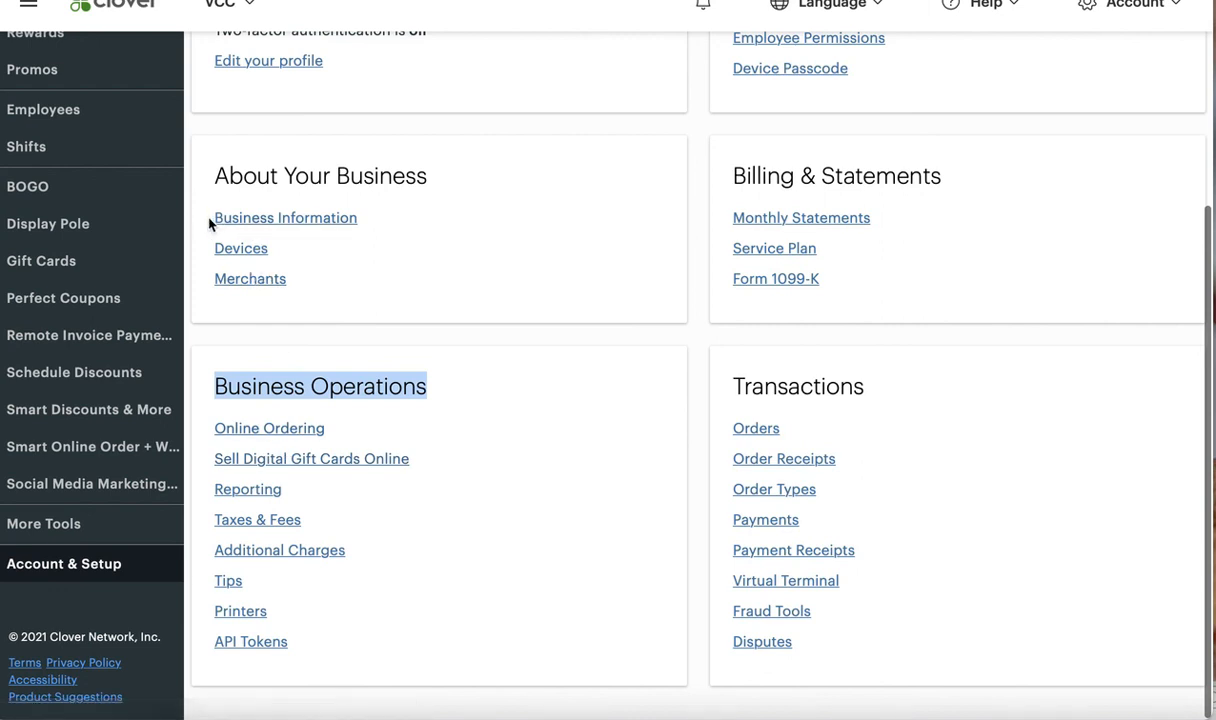
{"action": "left_click_drag", "start_coordinate": [214, 222], "coordinate": [361, 234]}
{"action": "left_click", "coordinate": [360, 233]}
{"action": "left_click", "coordinate": [345, 221]}
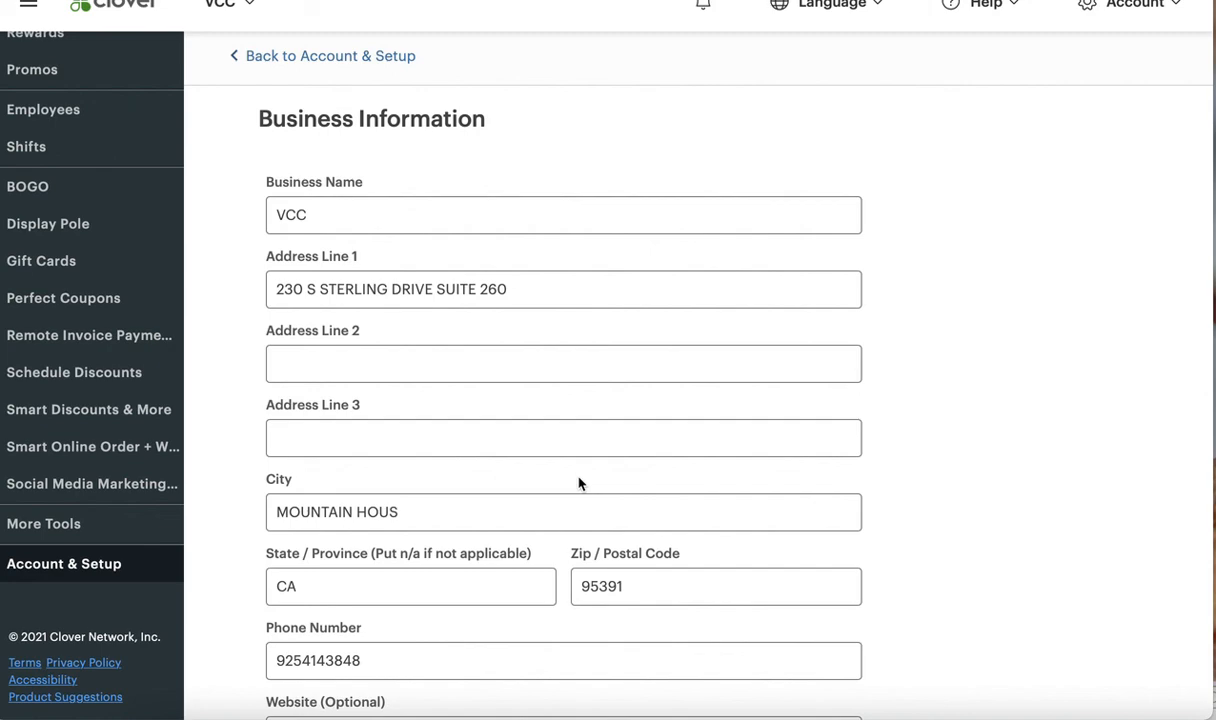
Examine the Business Hours on the Business Information page, including the open and closed choices for Wednesday
{"action": "scroll", "coordinate": [440, 405], "scroll_direction": "down", "scroll_amount": 10}
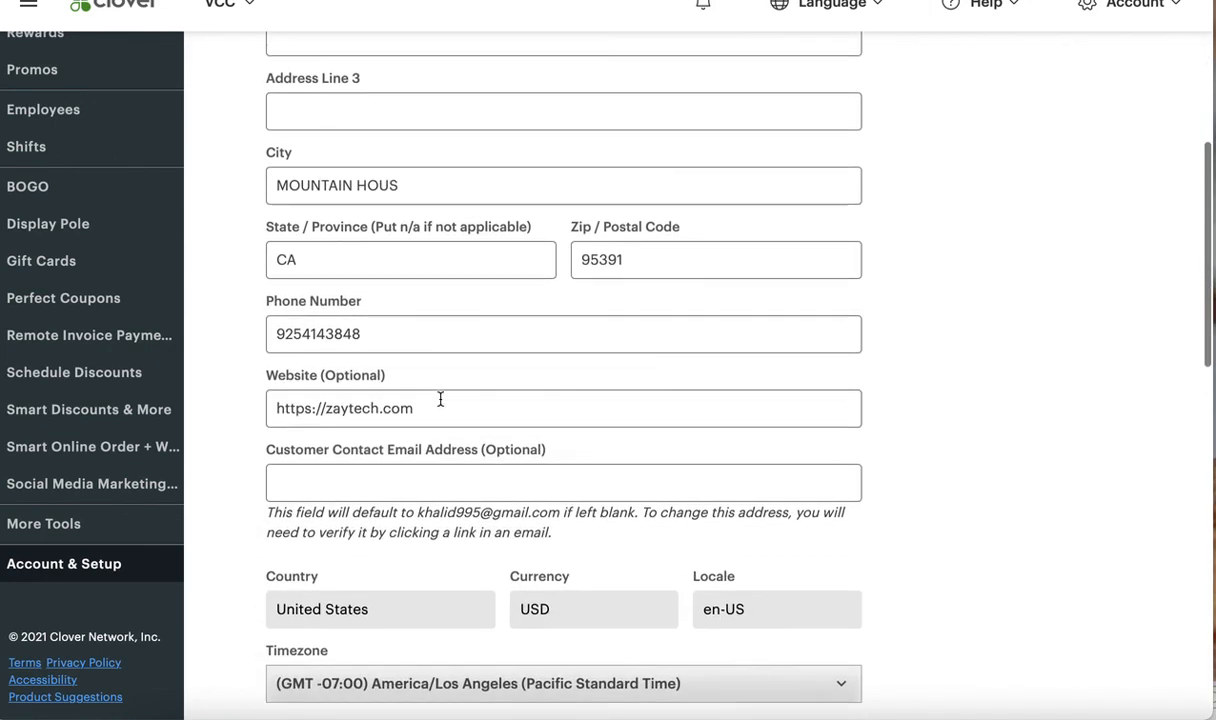
{"action": "scroll", "coordinate": [442, 480], "scroll_direction": "up", "scroll_amount": 1}
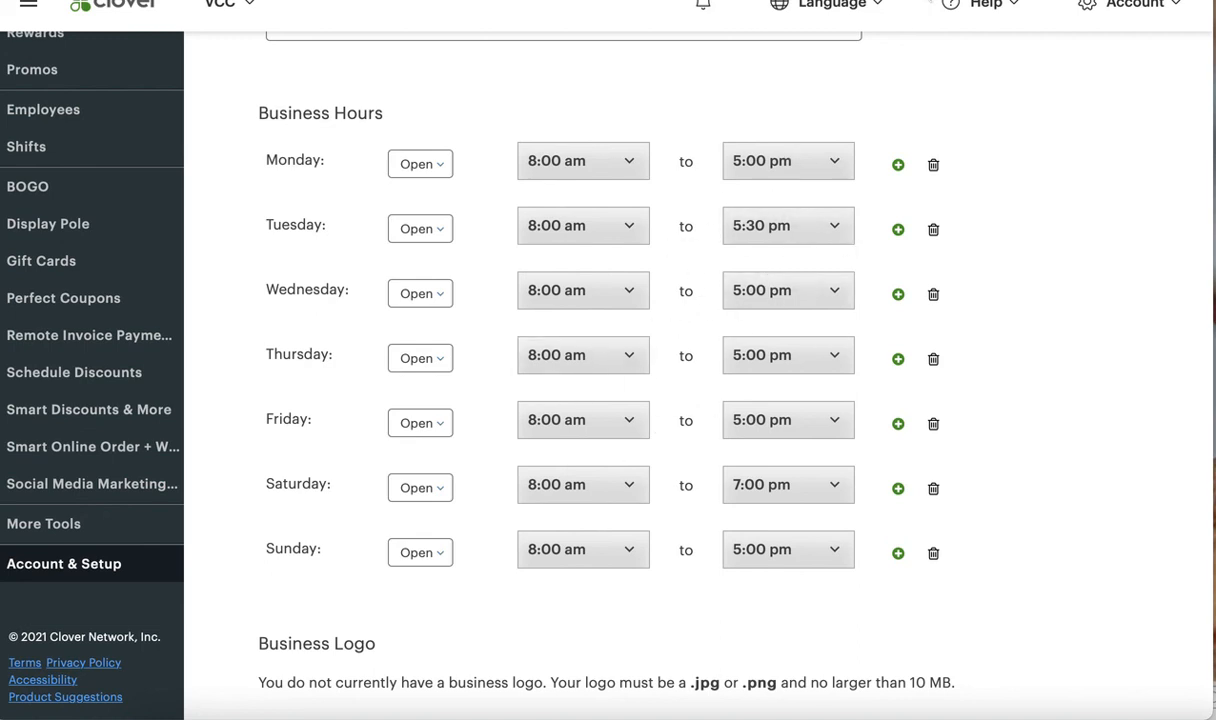
{"action": "left_click", "coordinate": [416, 297]}
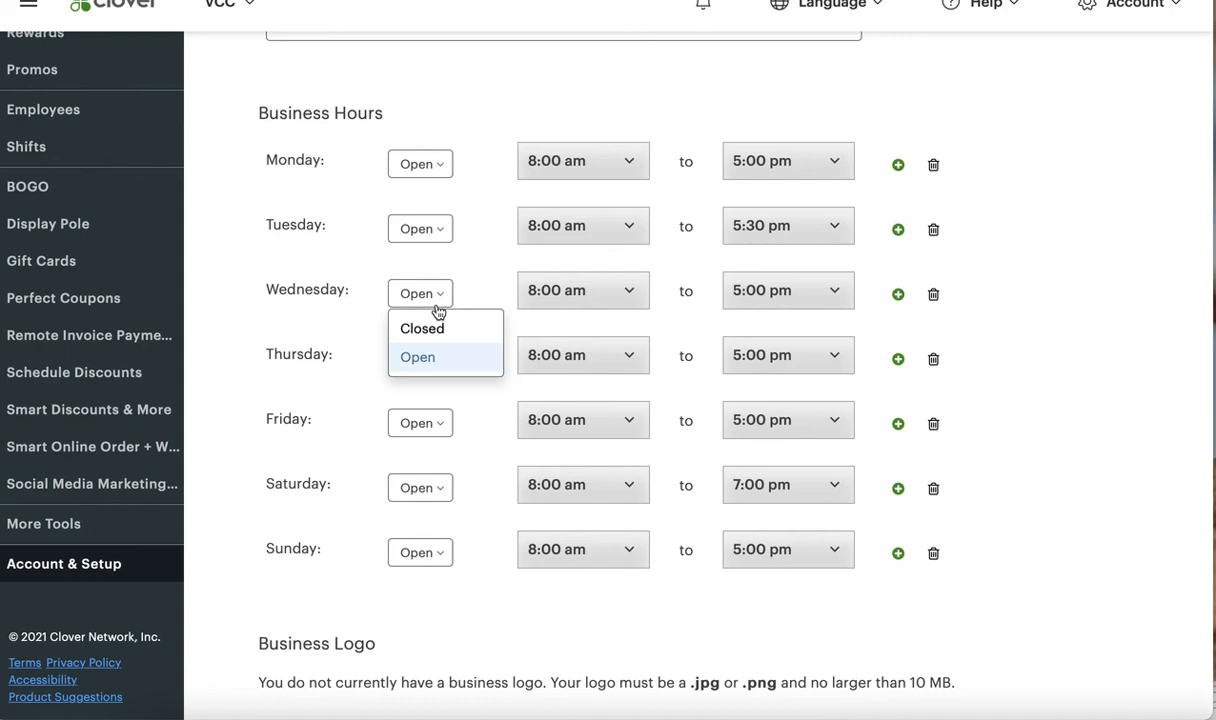
{"action": "left_click", "coordinate": [470, 146]}
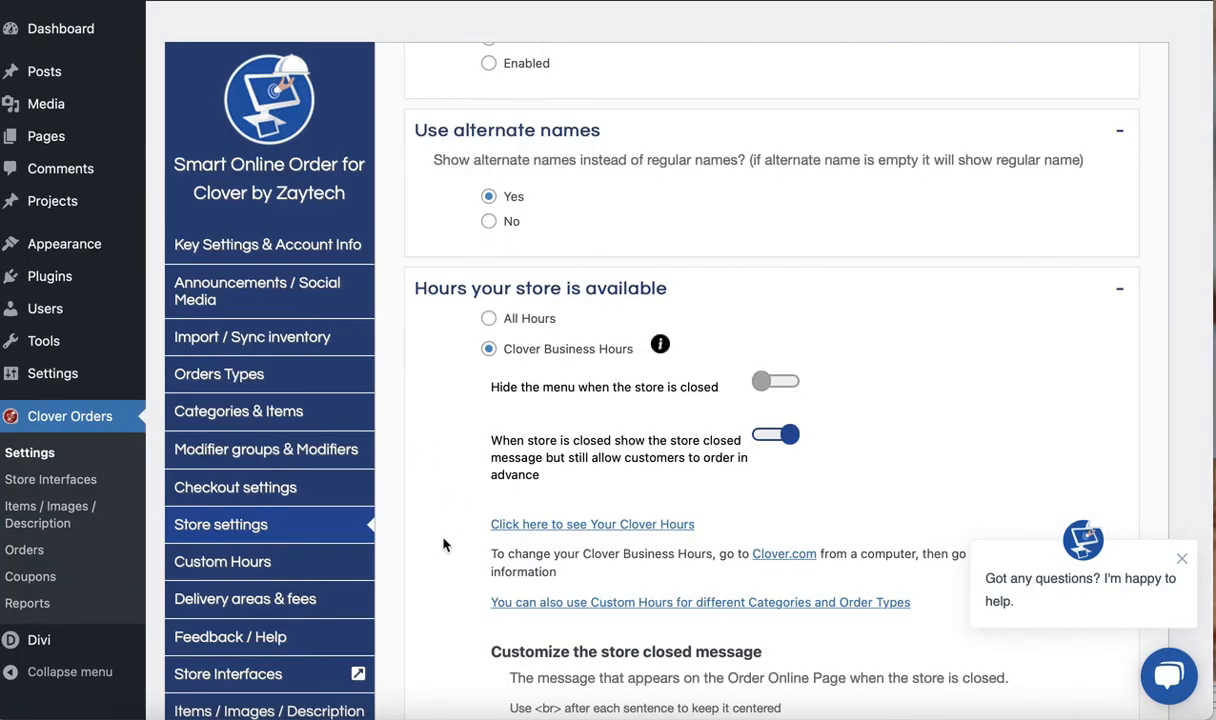
In the Store settings, examine the store closed message customization and the Custom Store Announcement section
{"action": "scroll", "coordinate": [444, 544], "scroll_direction": "down", "scroll_amount": 1}
{"action": "scroll", "coordinate": [444, 544], "scroll_direction": "down", "scroll_amount": 1}
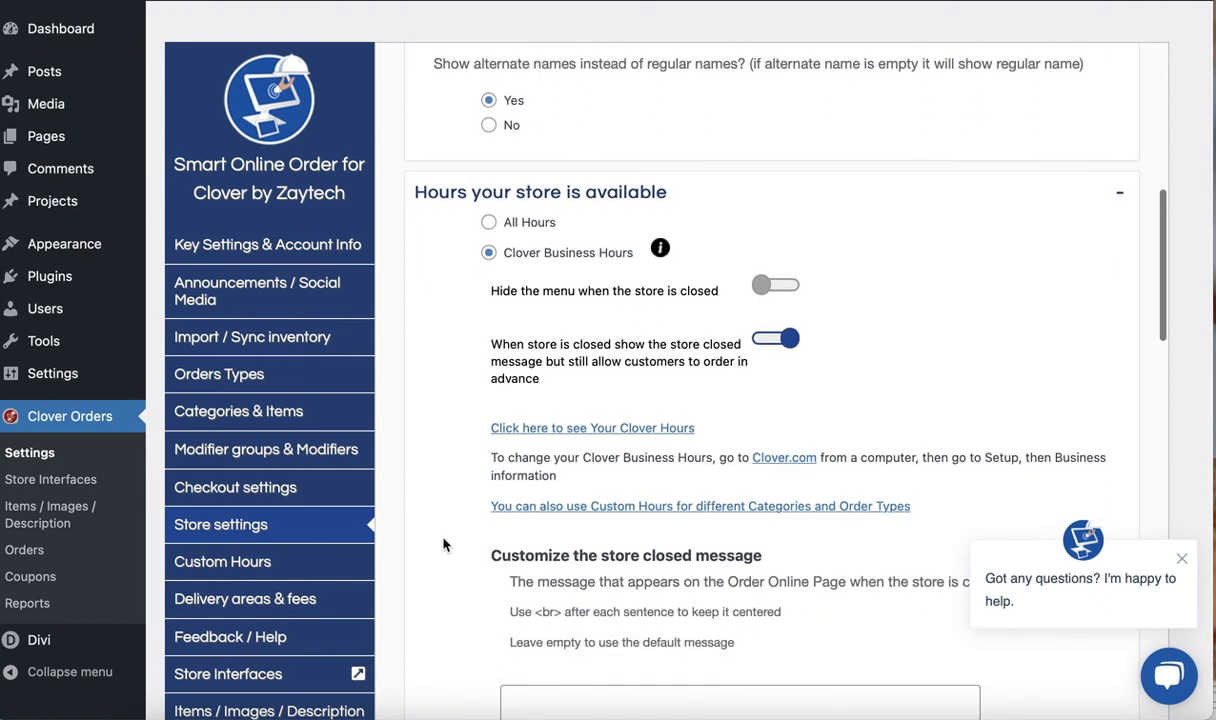
{"action": "scroll", "coordinate": [444, 544], "scroll_direction": "down", "scroll_amount": 2}
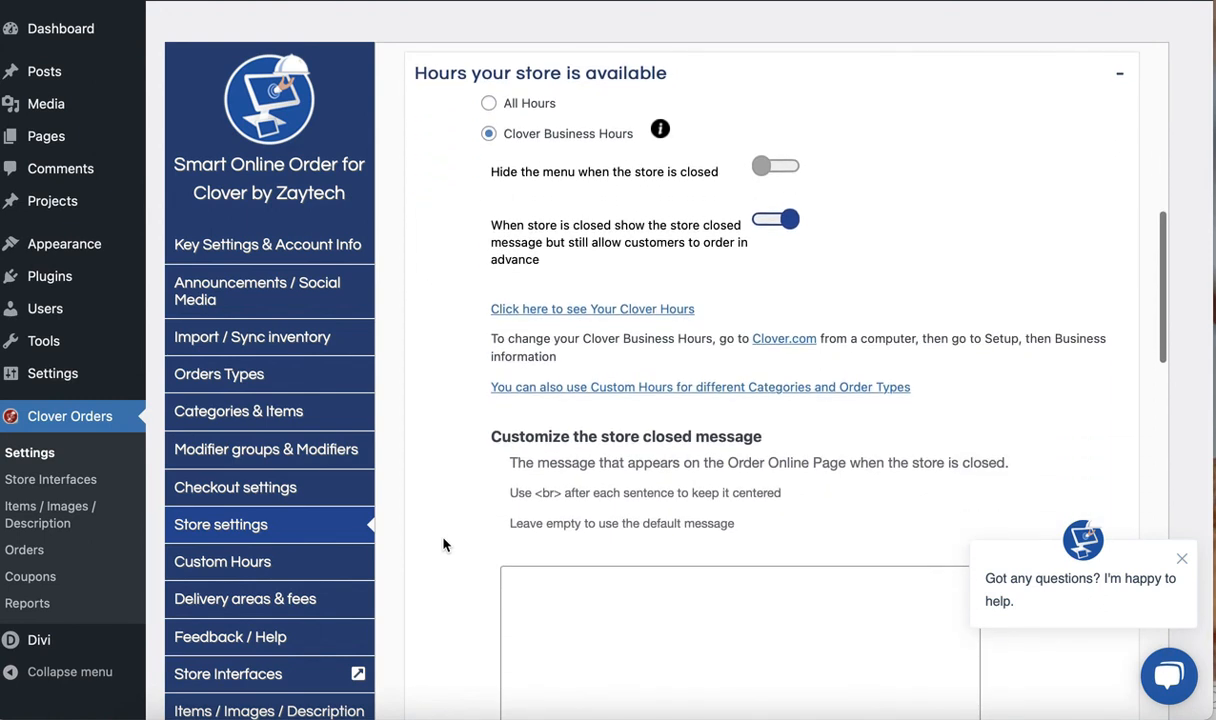
{"action": "scroll", "coordinate": [444, 544], "scroll_direction": "down", "scroll_amount": 3}
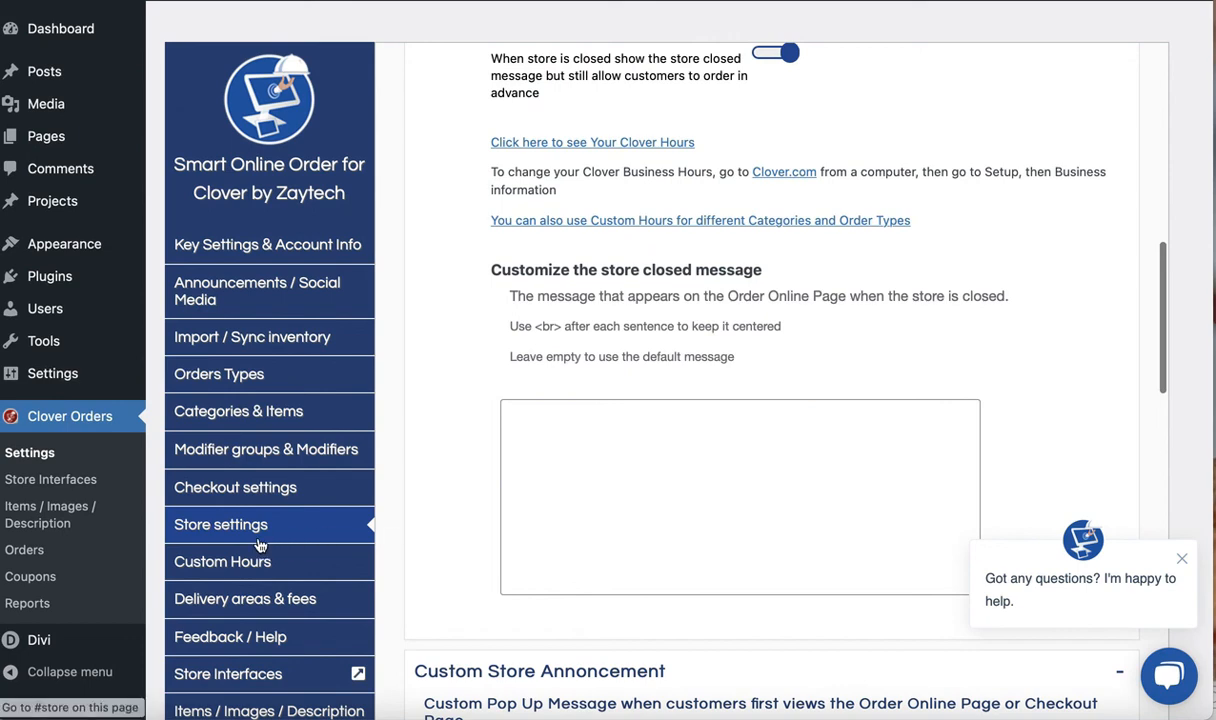
{"action": "scroll", "coordinate": [247, 520], "scroll_direction": "down", "scroll_amount": 2}
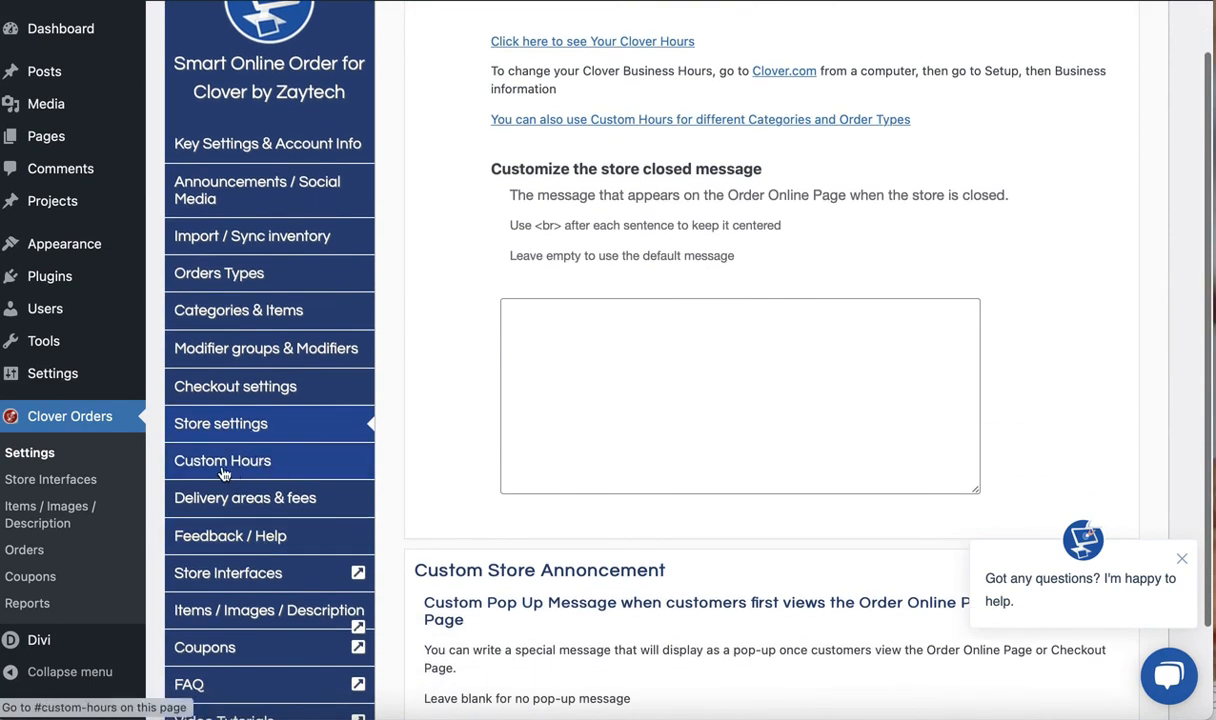
Look over the Custom Hours, Delivery areas & fees, and Feedback / Help settings pages, including the free and fixed delivery options
{"action": "left_click", "coordinate": [228, 460]}
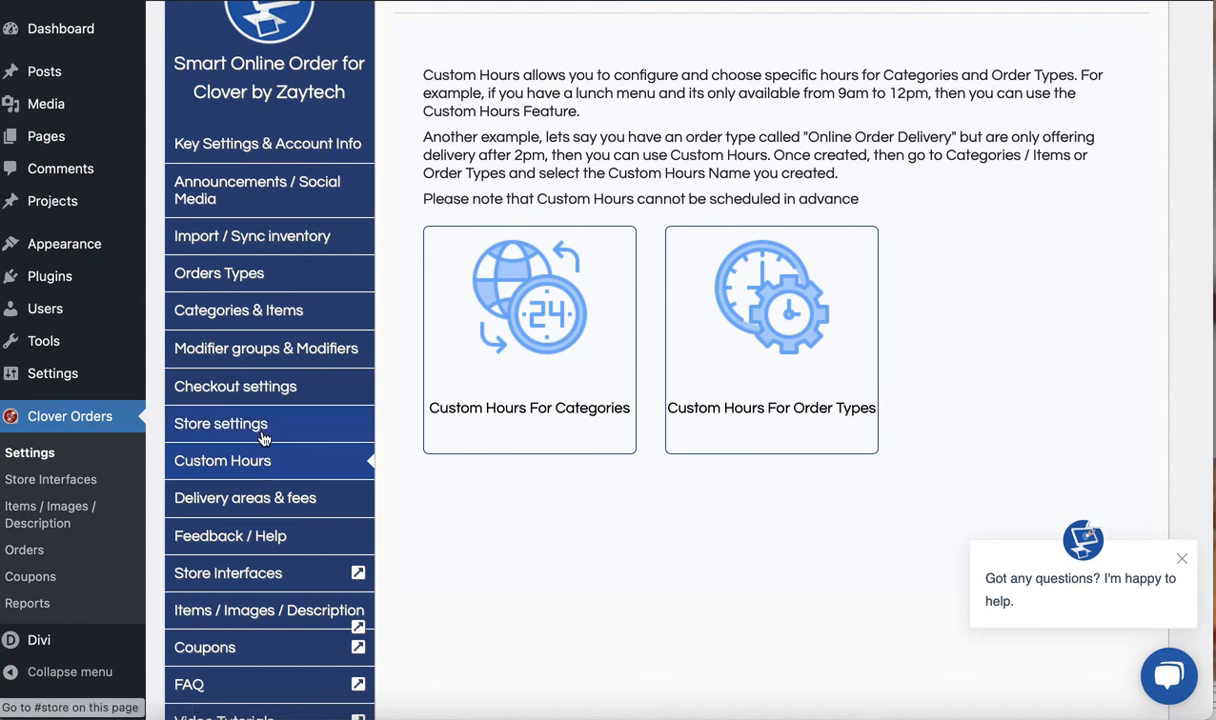
{"action": "left_click", "coordinate": [250, 497]}
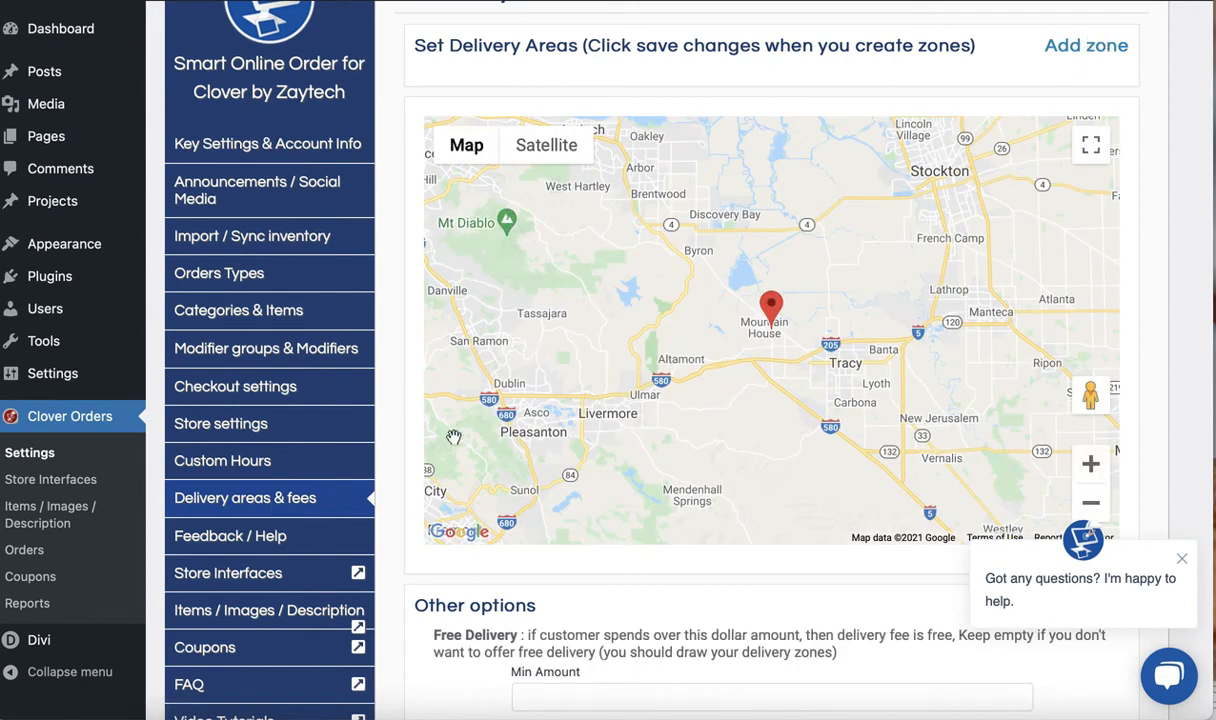
{"action": "scroll", "coordinate": [377, 570], "scroll_direction": "down", "scroll_amount": 3}
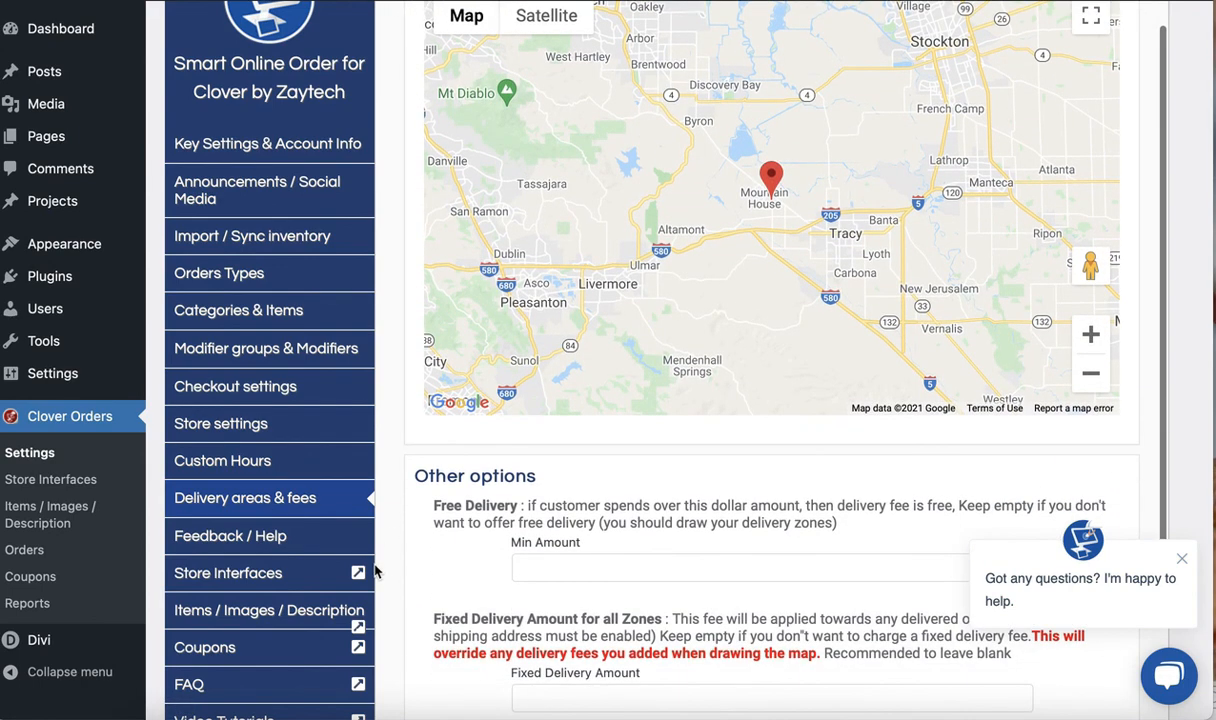
{"action": "scroll", "coordinate": [405, 608], "scroll_direction": "down", "scroll_amount": 1}
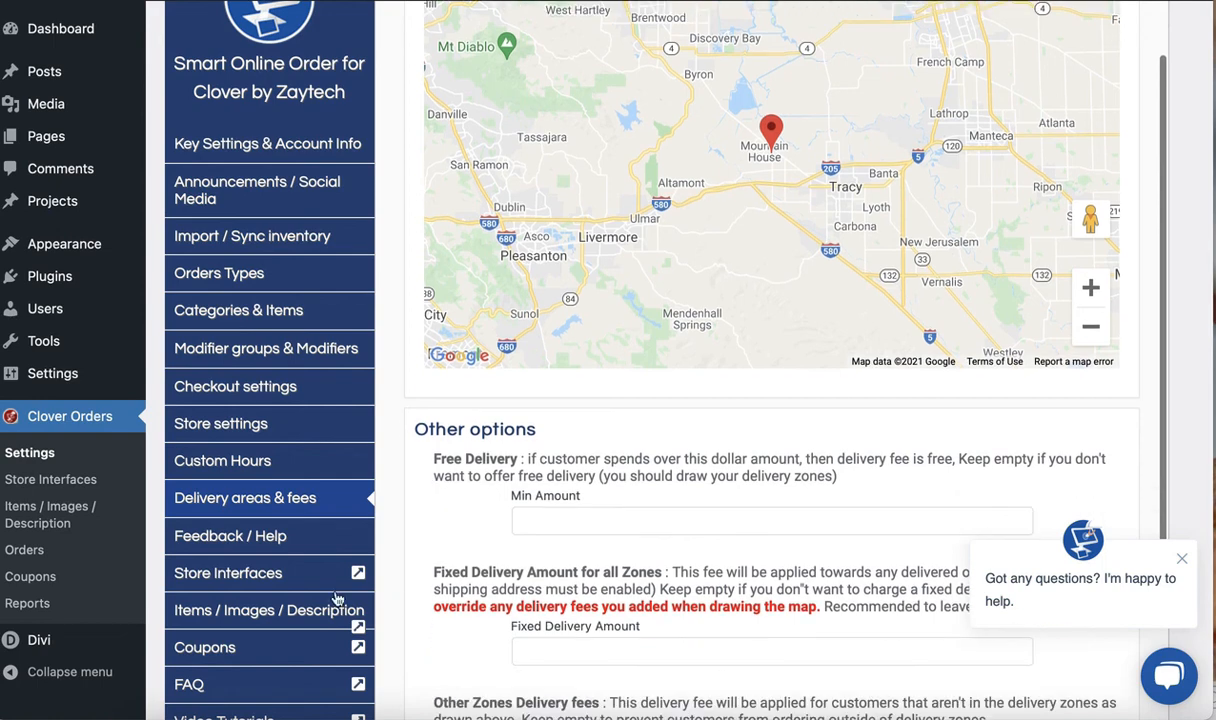
{"action": "left_click", "coordinate": [275, 533]}
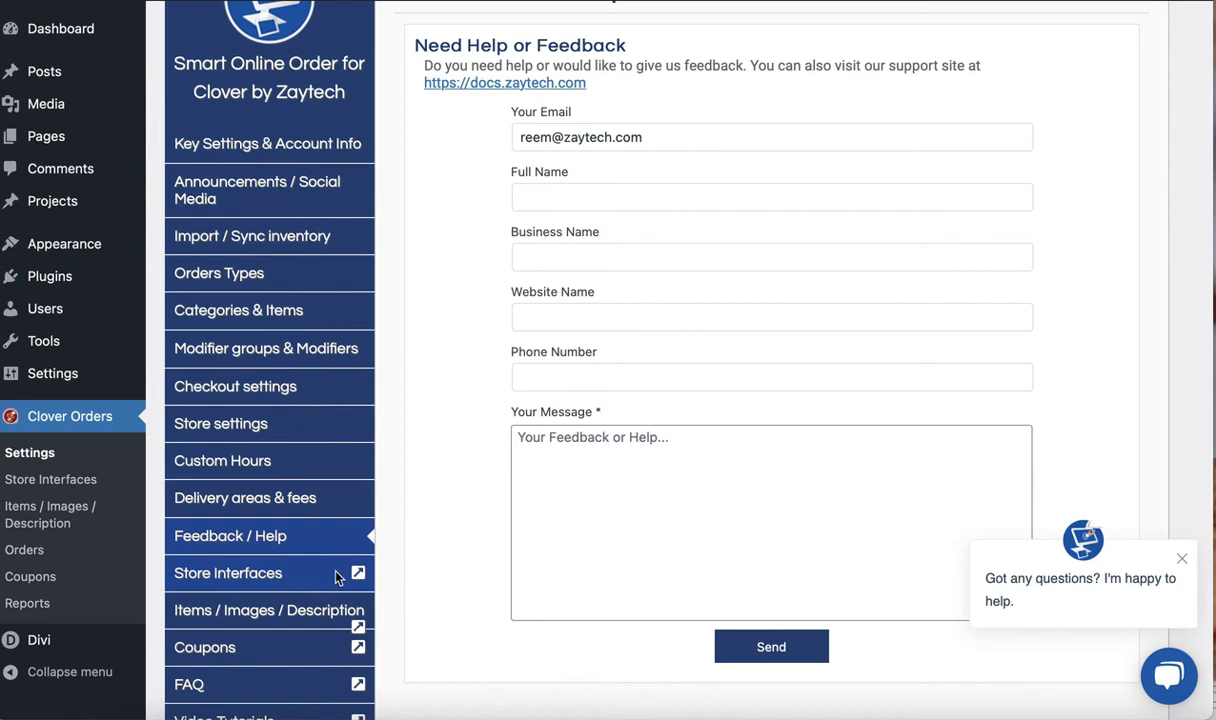
Examine the designs available under Store Interfaces and open the Coupons page
{"action": "left_click", "coordinate": [255, 579]}
{"action": "scroll", "coordinate": [540, 490], "scroll_direction": "down", "scroll_amount": 2}
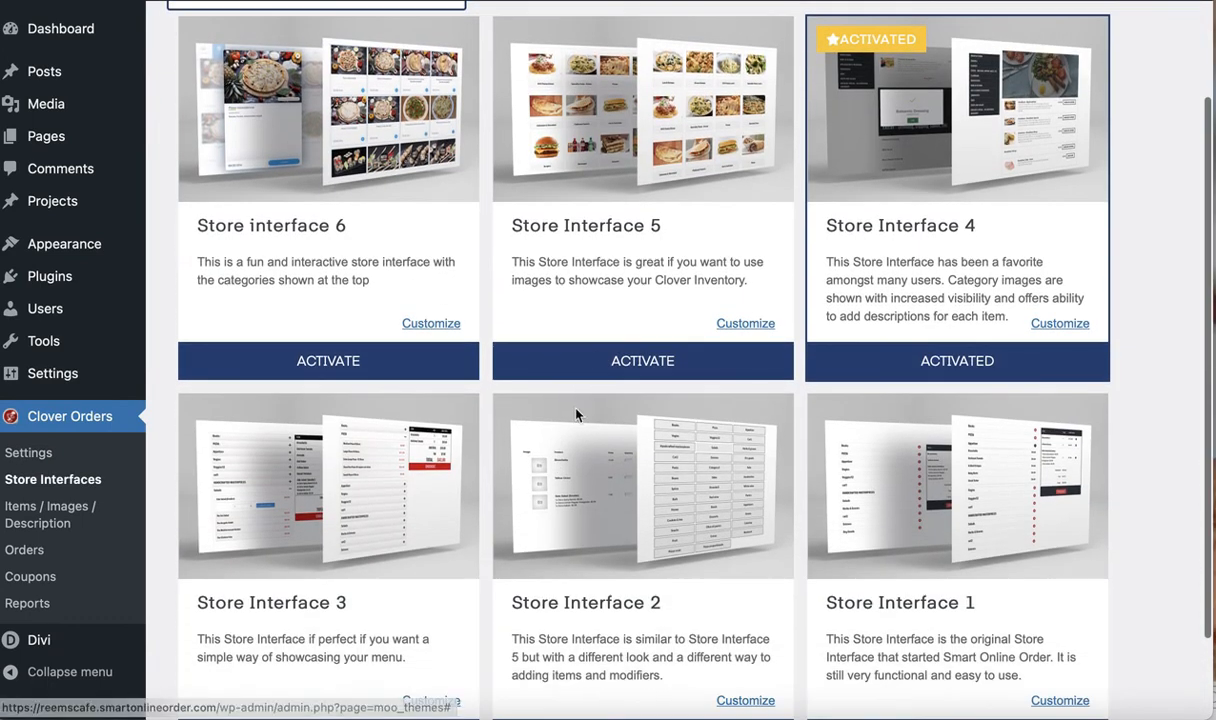
{"action": "scroll", "coordinate": [464, 441], "scroll_direction": "down", "scroll_amount": 3}
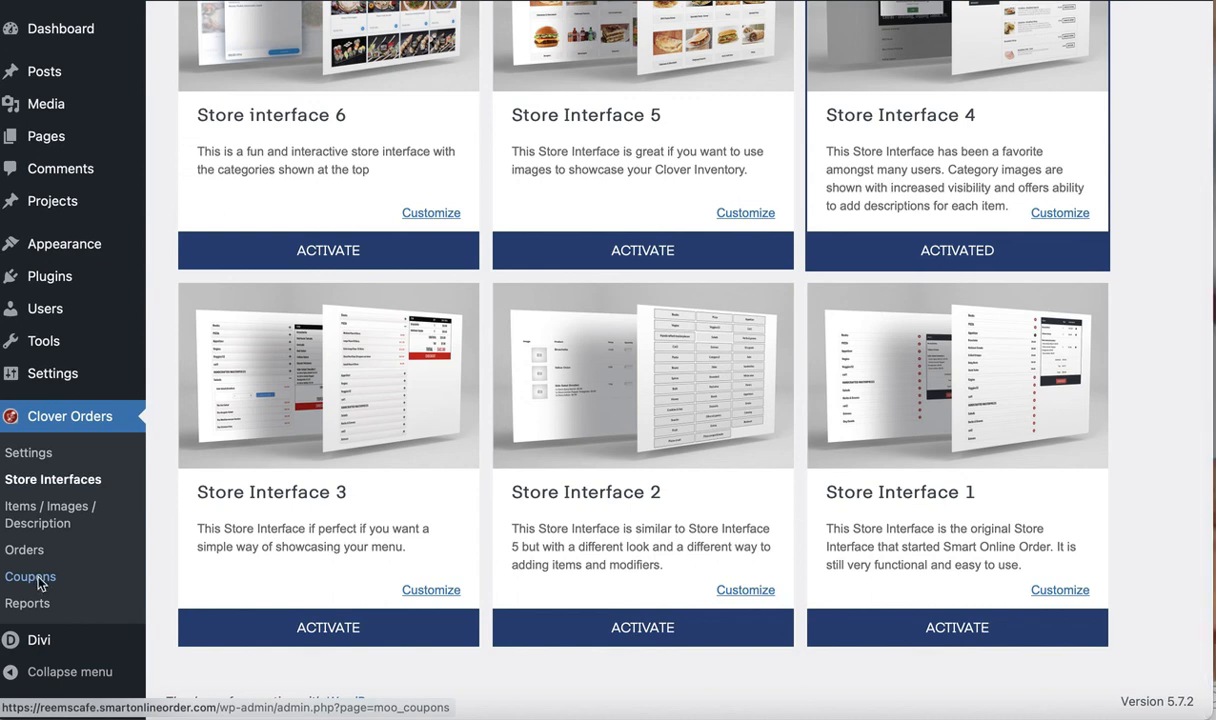
{"action": "left_click", "coordinate": [37, 580]}
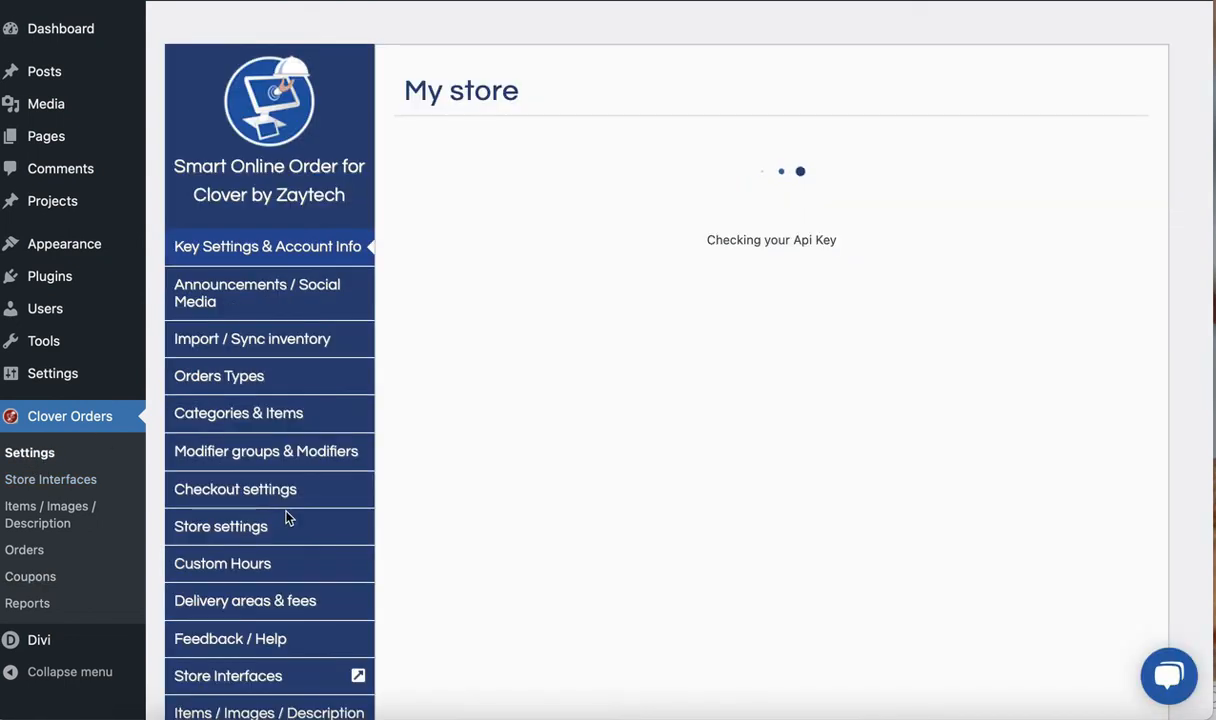
Back in the Clover Orders settings, examine the Key Settings & Account Info page, including the store status and Latest Updates & News
{"action": "scroll", "coordinate": [285, 516], "scroll_direction": "down", "scroll_amount": 5}
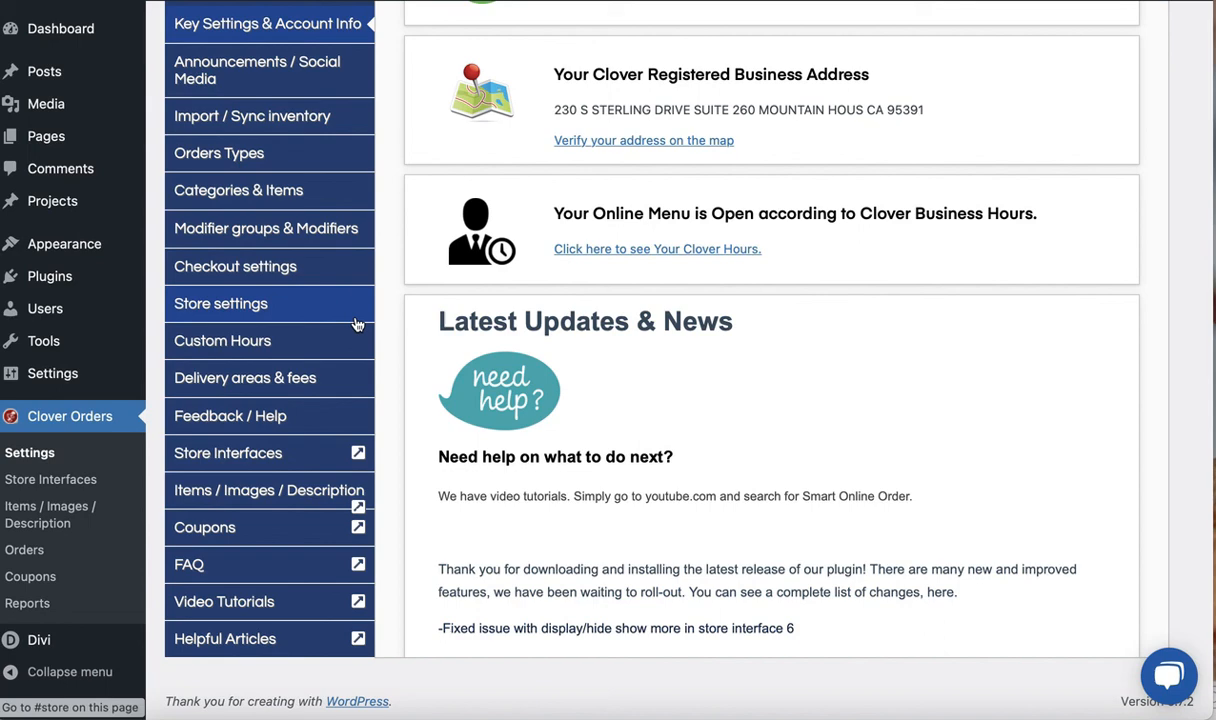
{"action": "scroll", "coordinate": [393, 436], "scroll_direction": "up", "scroll_amount": 1}
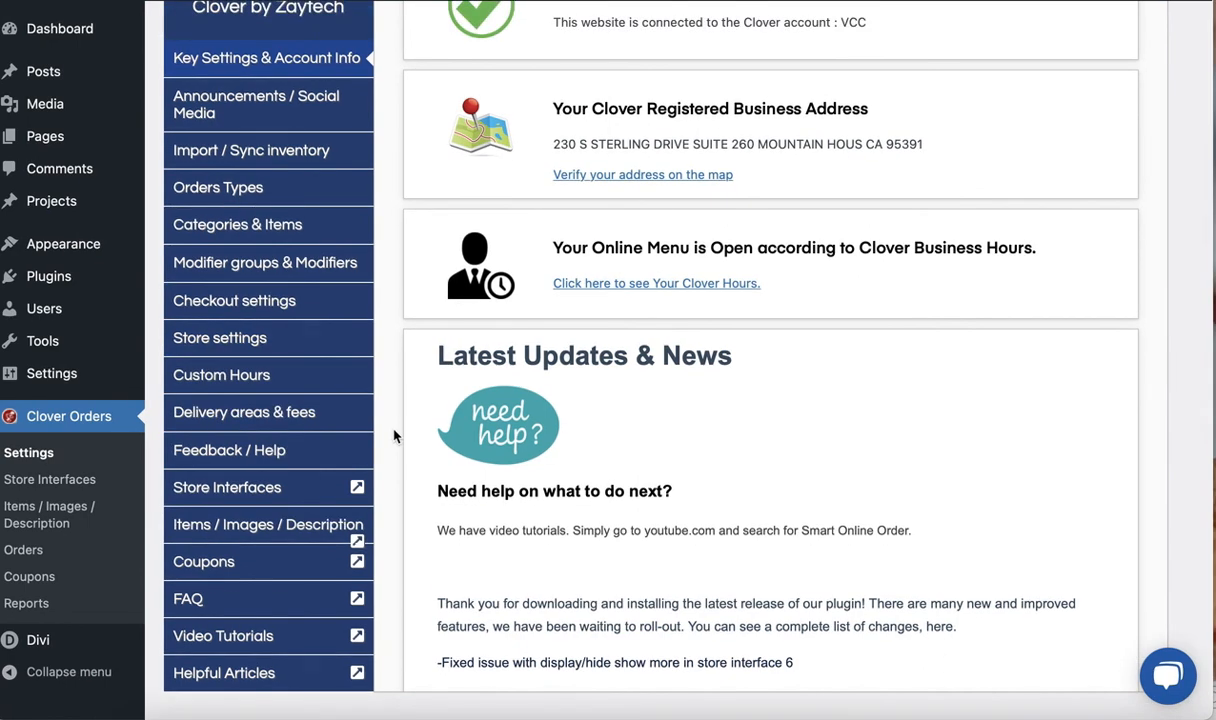
{"action": "scroll", "coordinate": [393, 436], "scroll_direction": "up", "scroll_amount": 2}
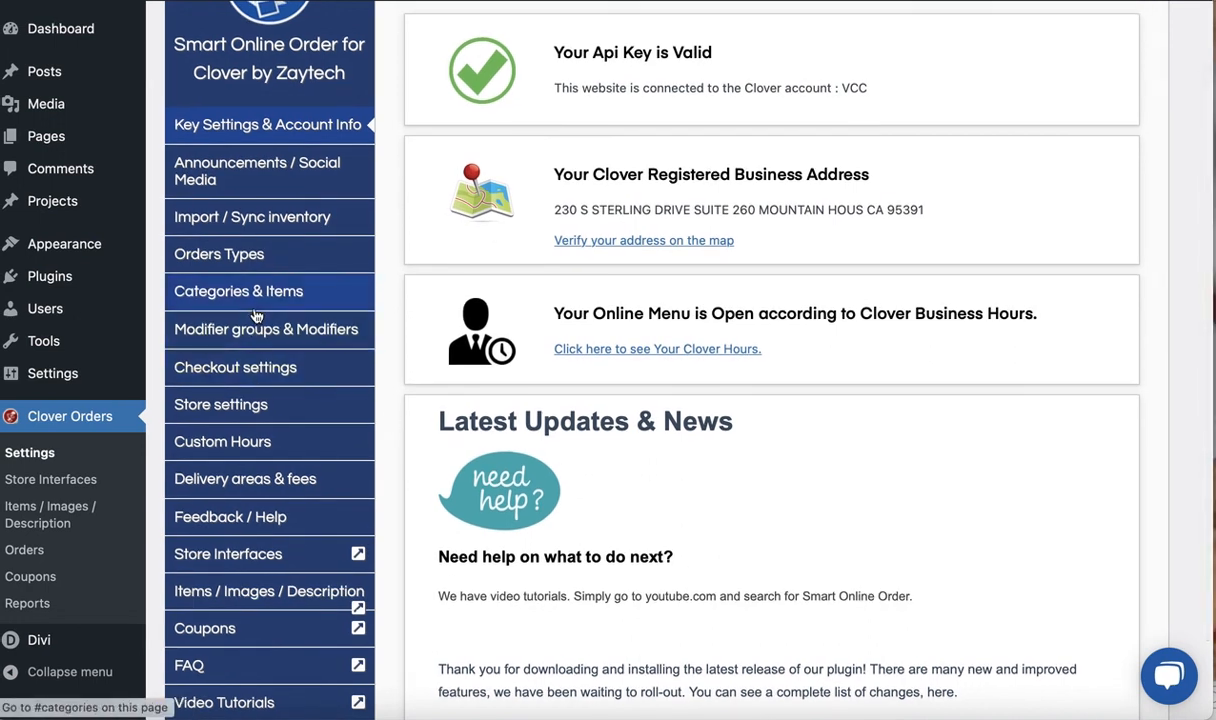
{"action": "scroll", "coordinate": [432, 433], "scroll_direction": "up", "scroll_amount": 1}
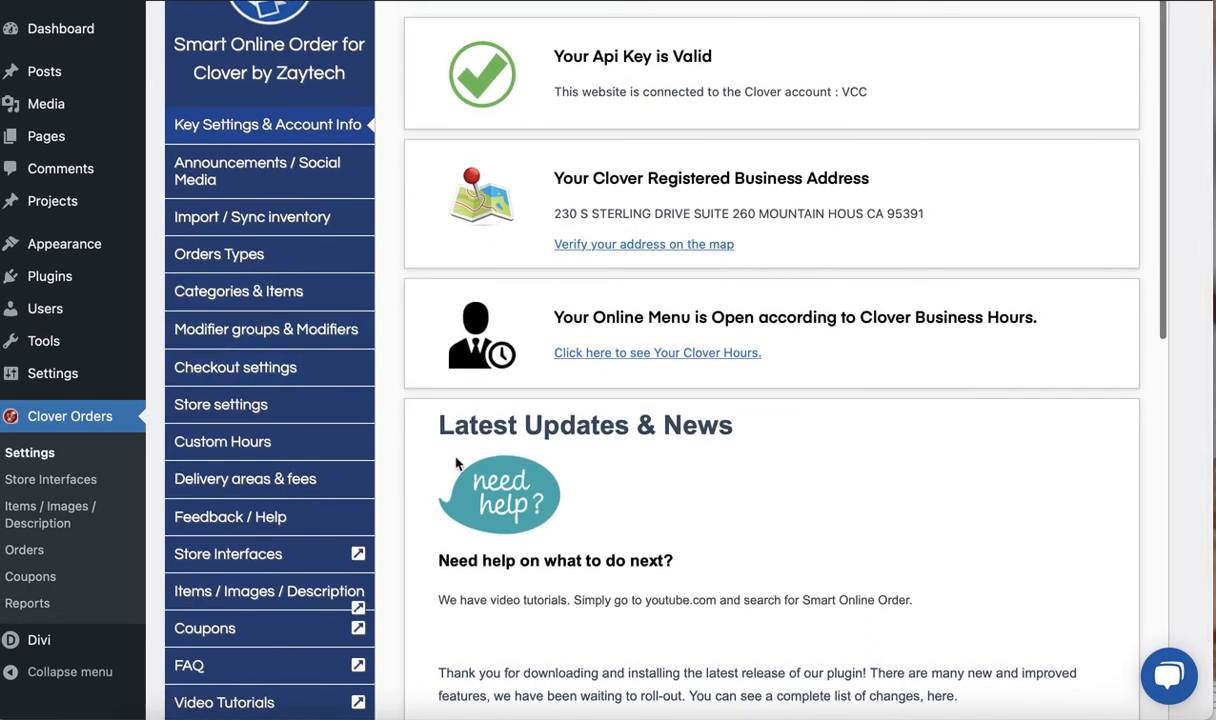
{"action": "scroll", "coordinate": [400, 413], "scroll_direction": "down", "scroll_amount": 1}
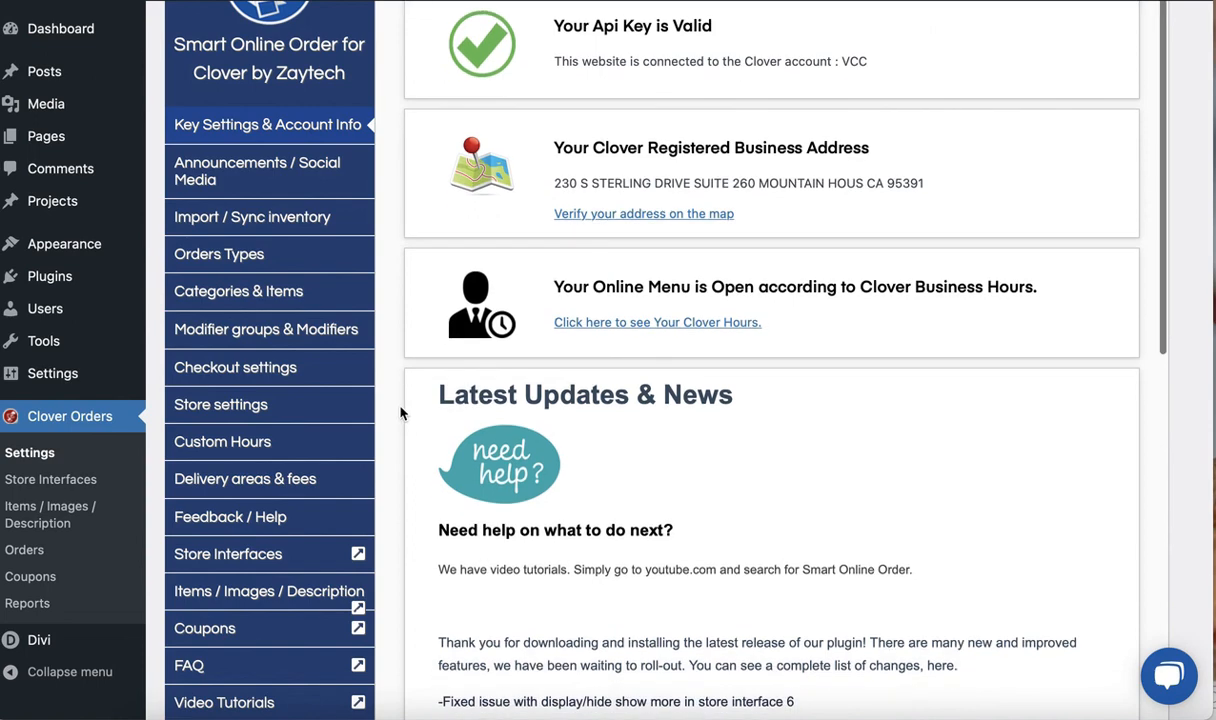
{"action": "scroll", "coordinate": [400, 413], "scroll_direction": "down", "scroll_amount": 2}
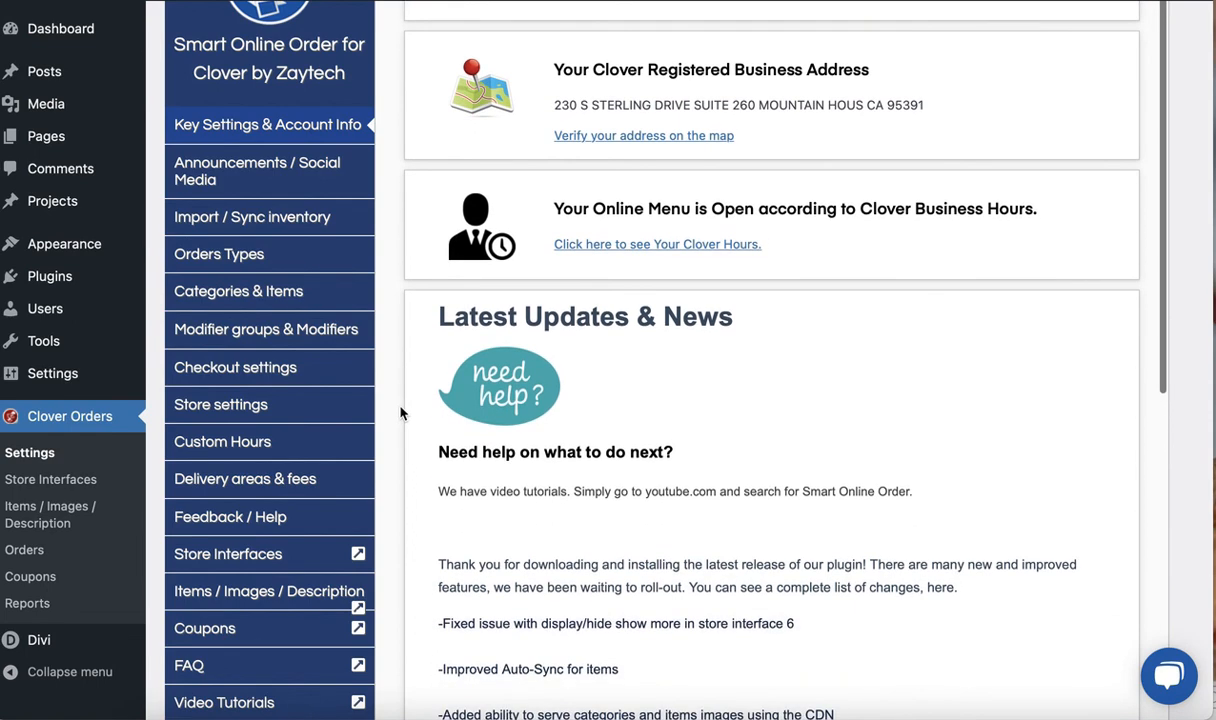
{"action": "scroll", "coordinate": [400, 413], "scroll_direction": "up", "scroll_amount": 2}
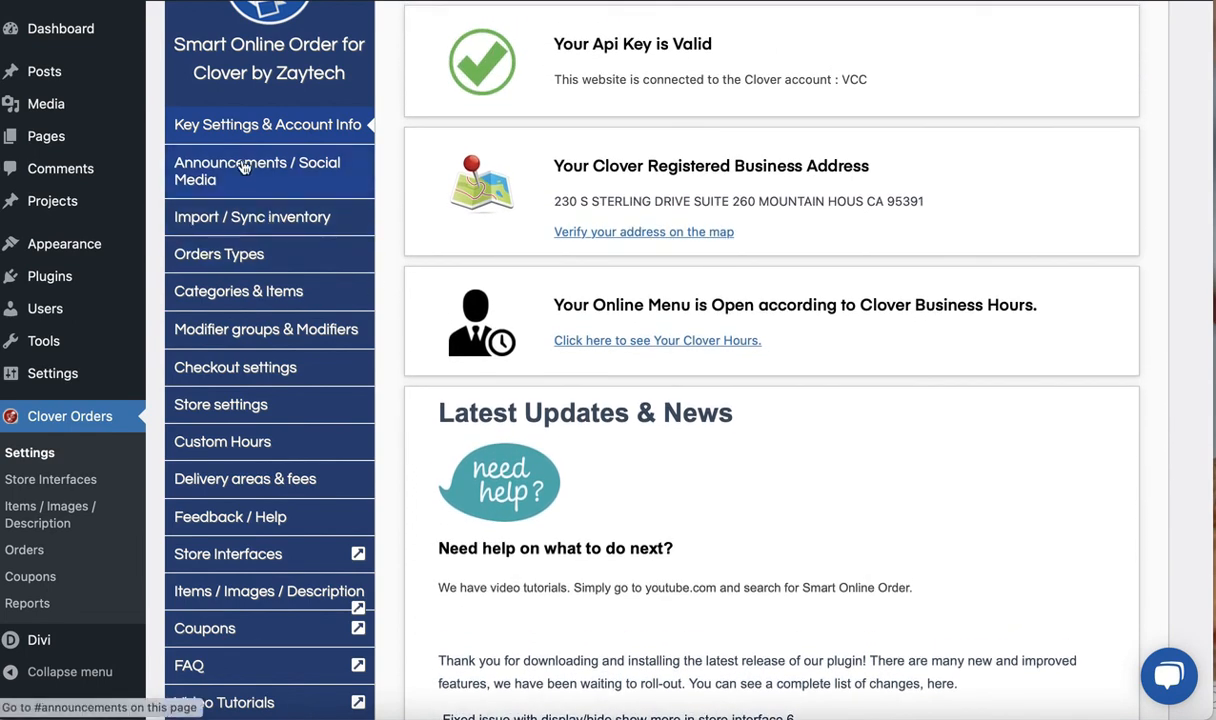